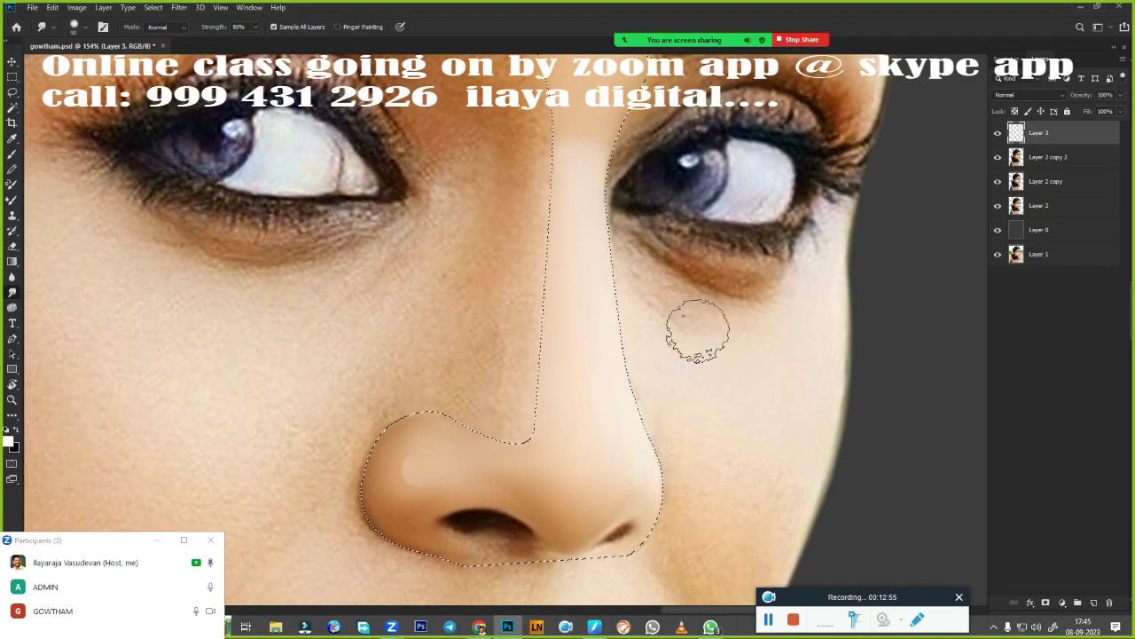
- Hide Layer 2 copy, blend the nose smooth on Layer 3, and clear the nose selection
{"action": "left_click", "coordinate": [997, 181]}
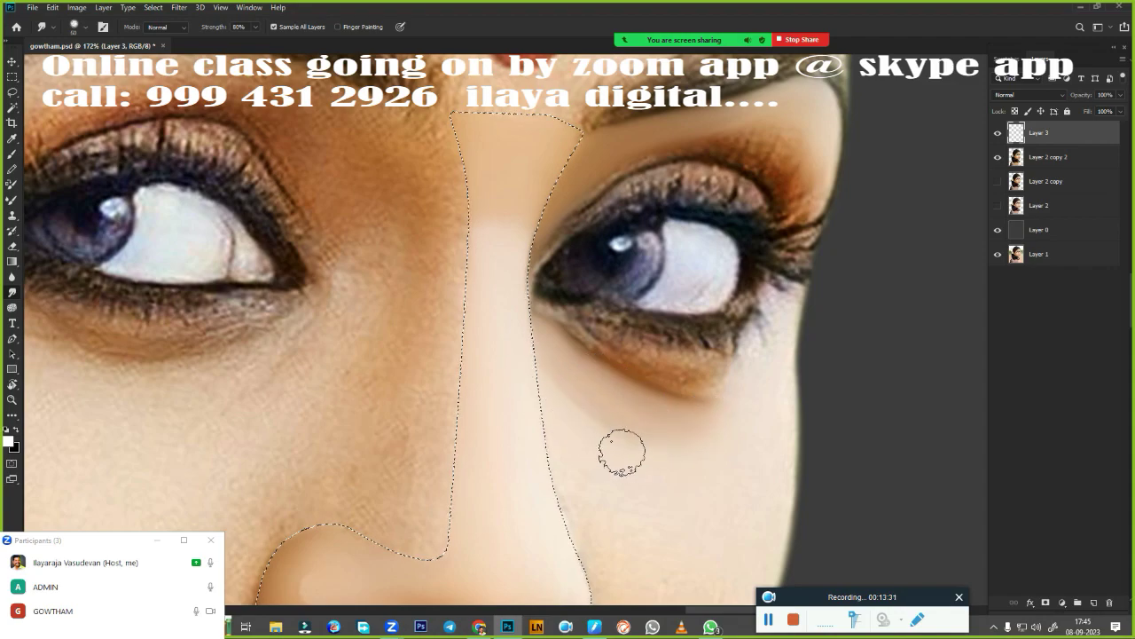
{"action": "scroll", "coordinate": [601, 310], "scroll_direction": "down", "scroll_amount": 3}
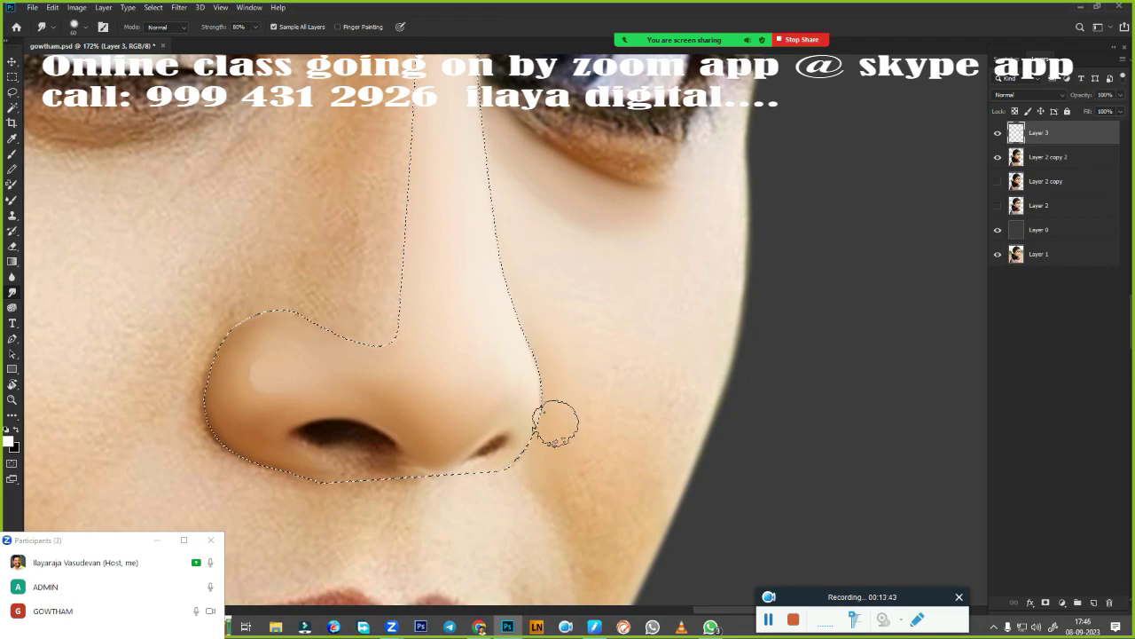
{"action": "scroll", "coordinate": [579, 267], "scroll_direction": "down", "scroll_amount": 3}
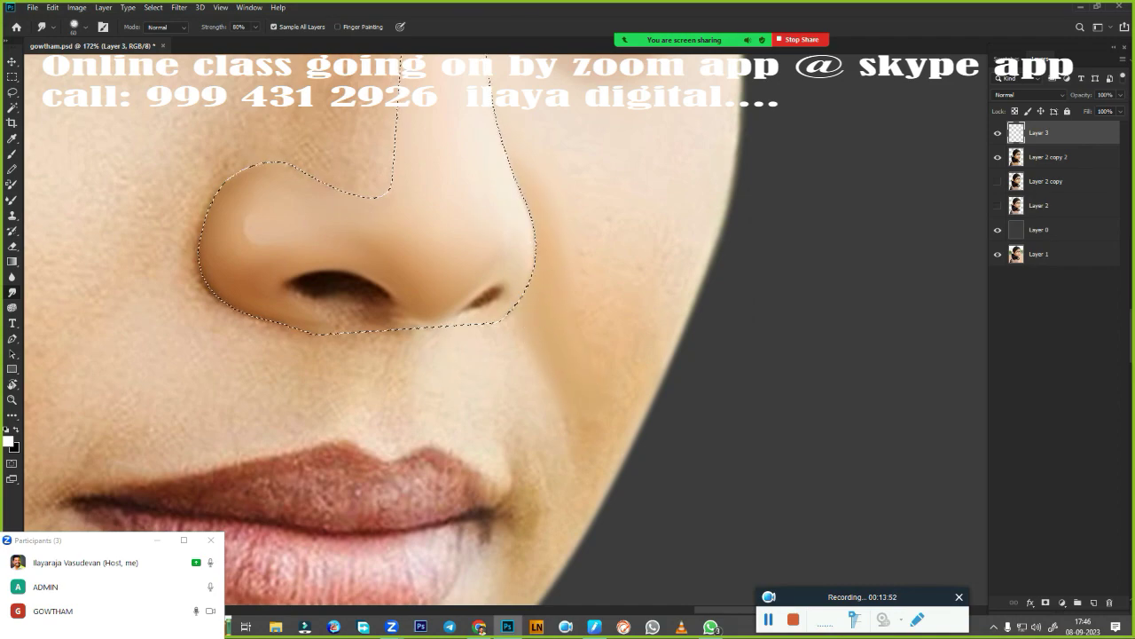
{"action": "left_click_drag", "start_coordinate": [322, 397], "coordinate": [515, 380]}
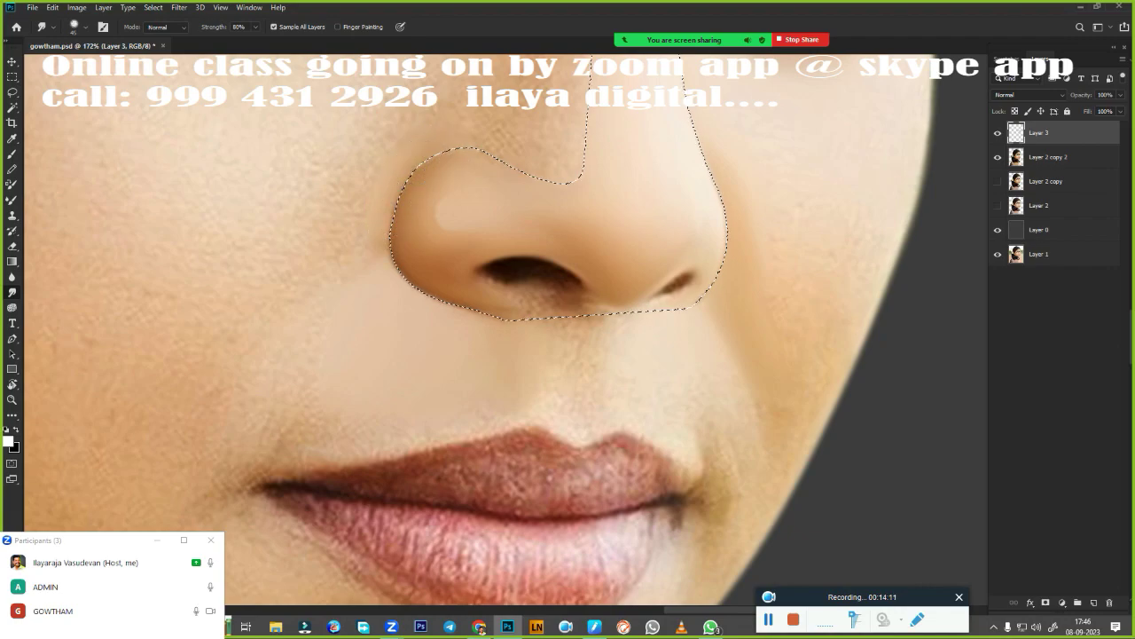
{"action": "scroll", "coordinate": [426, 393], "scroll_direction": "down", "scroll_amount": 3}
{"action": "scroll", "coordinate": [426, 393], "scroll_direction": "up", "scroll_amount": 3}
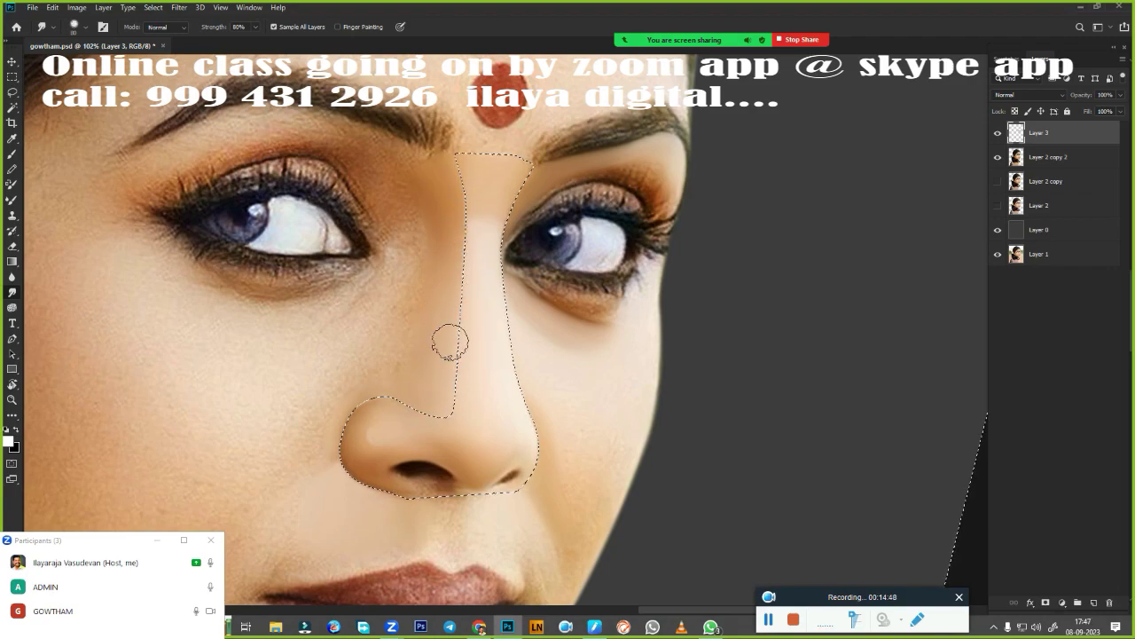
{"action": "left_click_drag", "start_coordinate": [460, 394], "coordinate": [614, 256]}
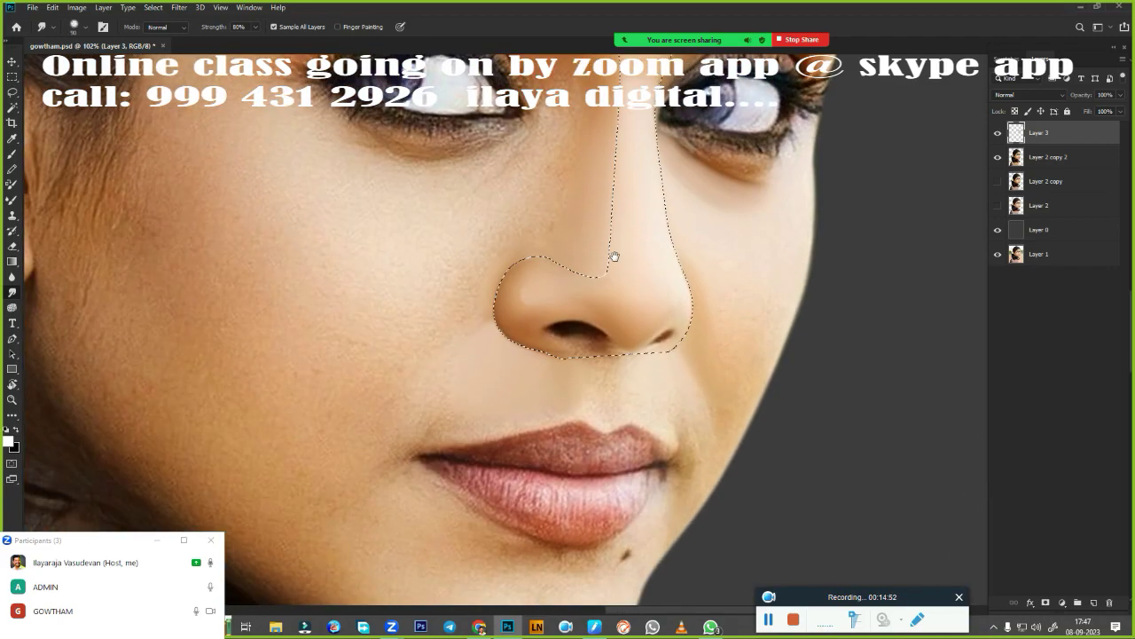
{"action": "scroll", "coordinate": [635, 360], "scroll_direction": "down", "scroll_amount": 2}
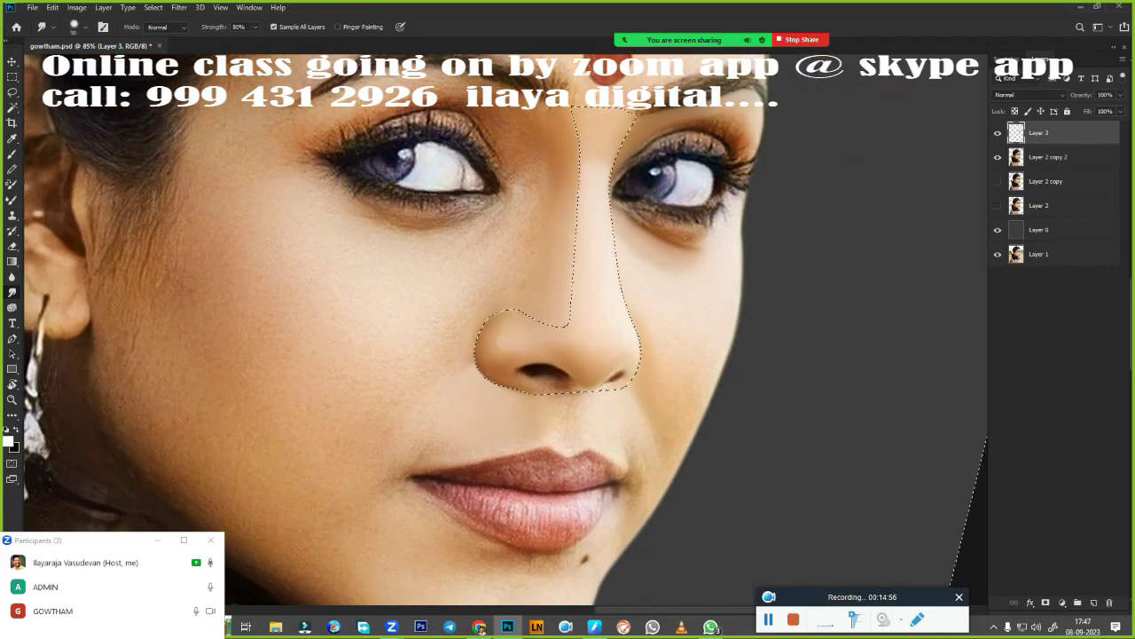
{"action": "key", "text": "ctrl+d"}
- Save the portrait as gowtham, replacing the existing file
{"action": "scroll", "coordinate": [763, 381], "scroll_direction": "down", "scroll_amount": 2}
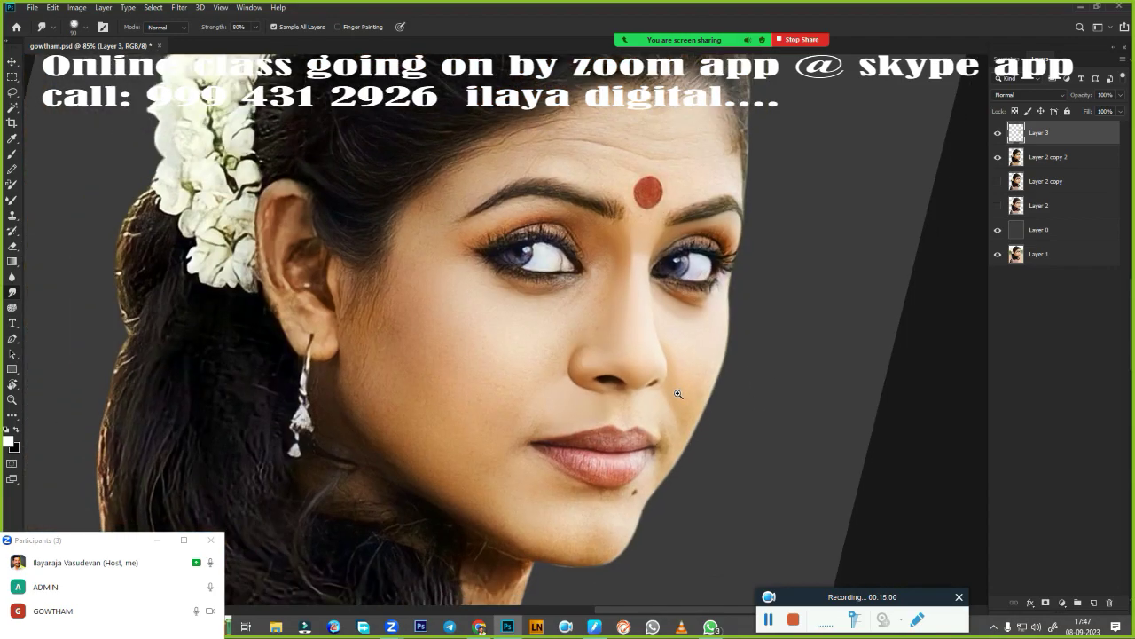
{"action": "scroll", "coordinate": [703, 393], "scroll_direction": "up", "scroll_amount": 3}
{"action": "scroll", "coordinate": [703, 394], "scroll_direction": "up", "scroll_amount": 2}
{"action": "key", "text": "e"}
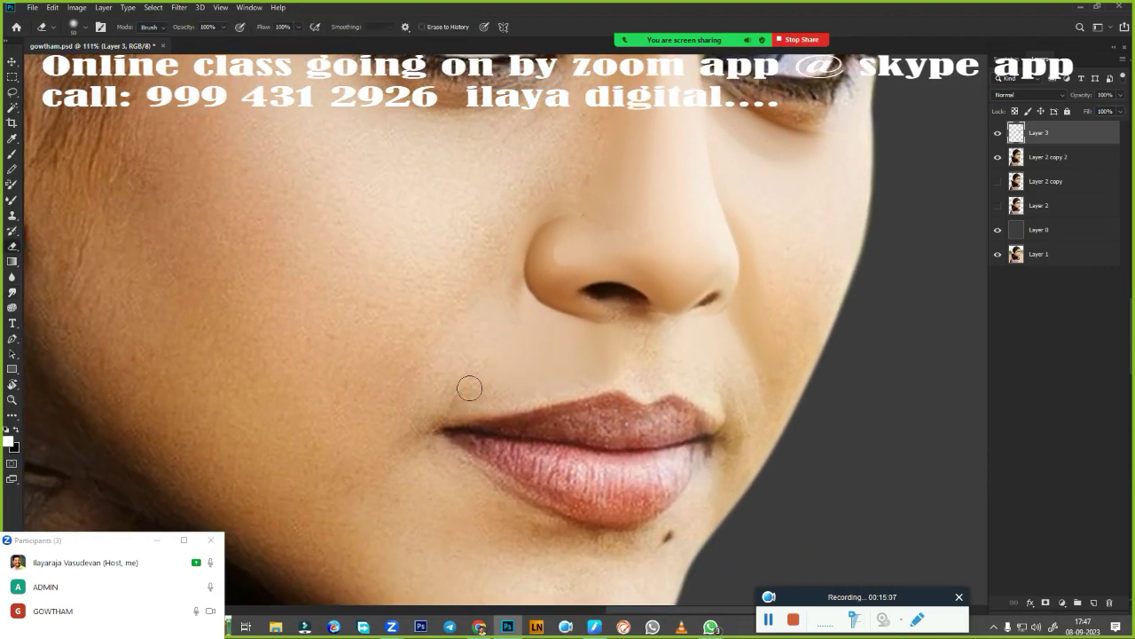
{"action": "key", "text": "ctrl+0"}
{"action": "key", "text": "ctrl+shift+s"}
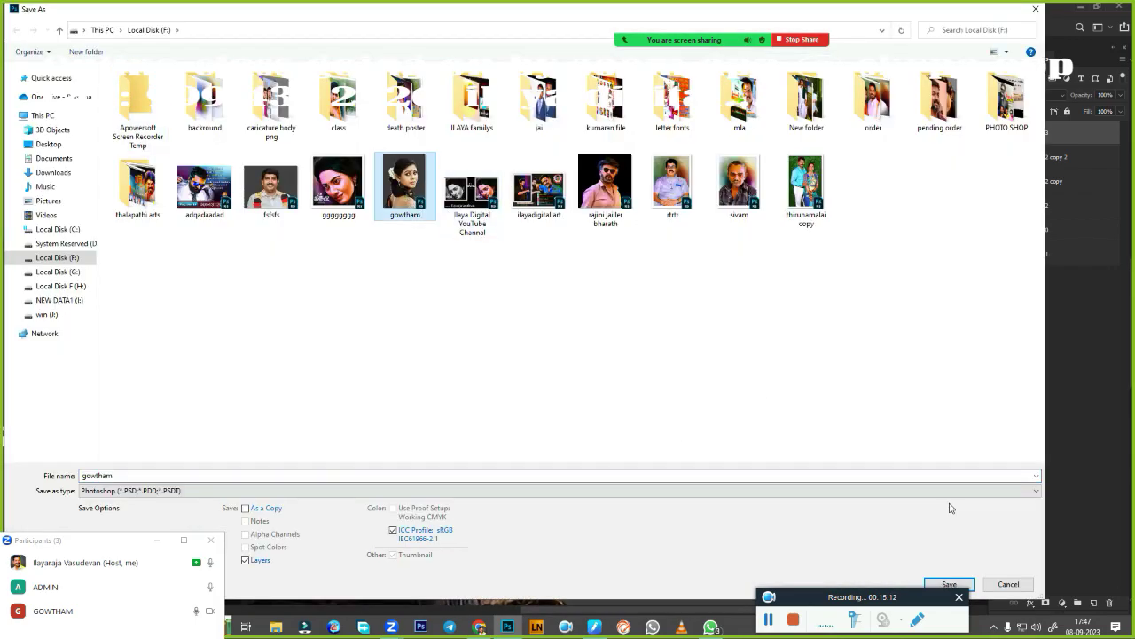
{"action": "left_click", "coordinate": [949, 584]}
{"action": "key", "text": "Return"}
- Smudge the skin between the eyebrows smoother with the Smudge tool
{"action": "scroll", "coordinate": [669, 375], "scroll_direction": "down", "scroll_amount": 1}
{"action": "scroll", "coordinate": [672, 384], "scroll_direction": "up", "scroll_amount": 4}
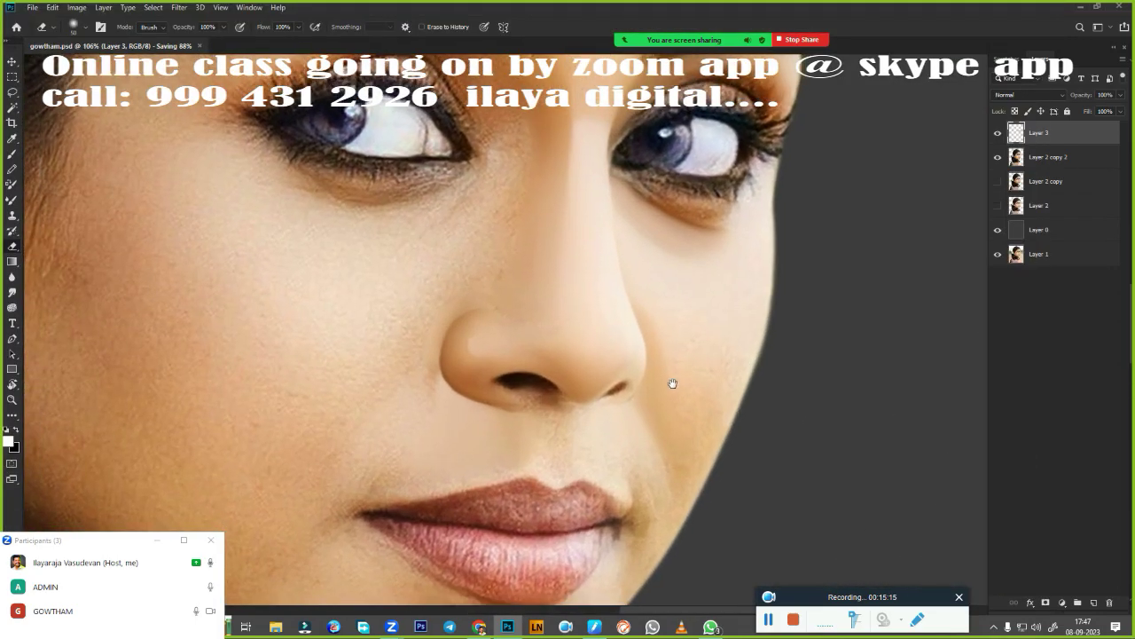
{"action": "scroll", "coordinate": [656, 320], "scroll_direction": "down", "scroll_amount": 3}
{"action": "scroll", "coordinate": [661, 292], "scroll_direction": "up", "scroll_amount": 4}
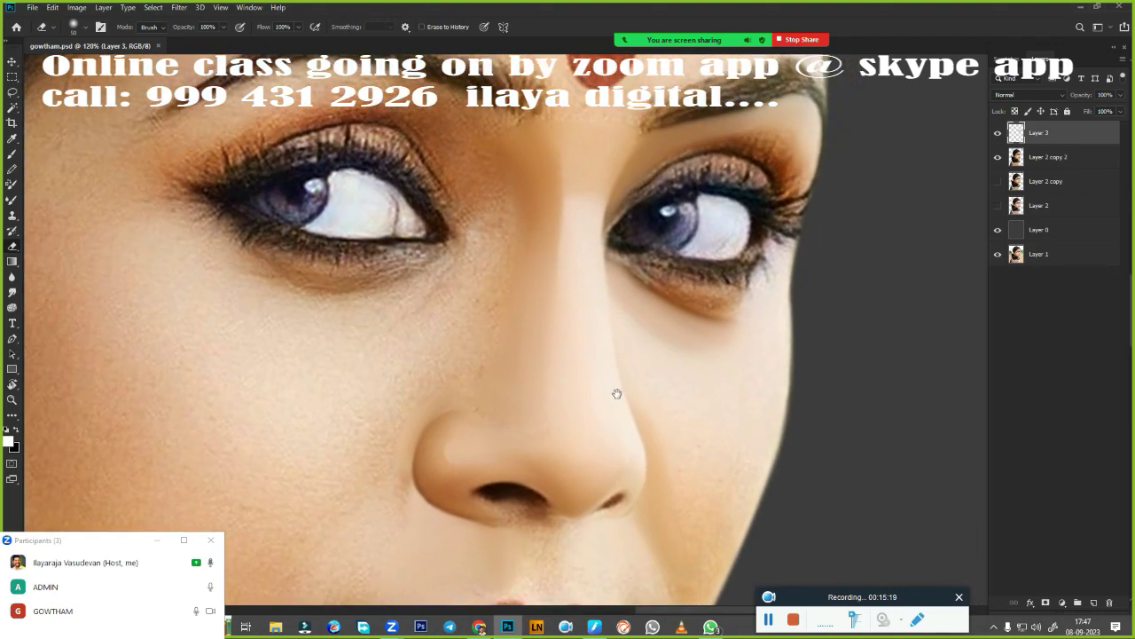
{"action": "key", "text": "r"}
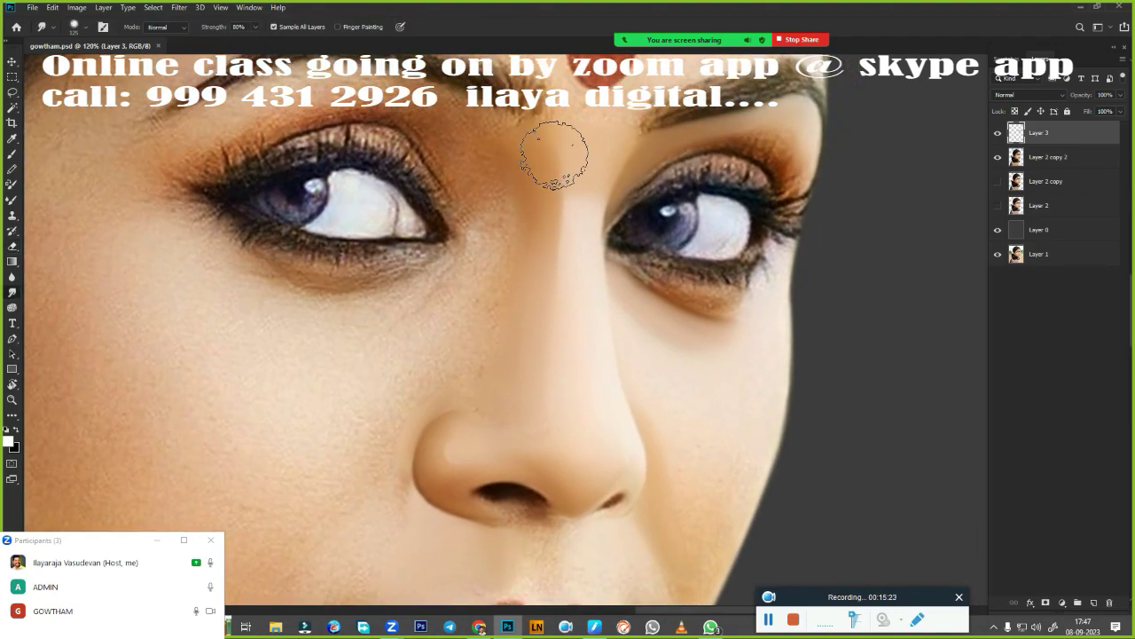
{"action": "left_click_drag", "start_coordinate": [554, 155], "coordinate": [616, 155]}
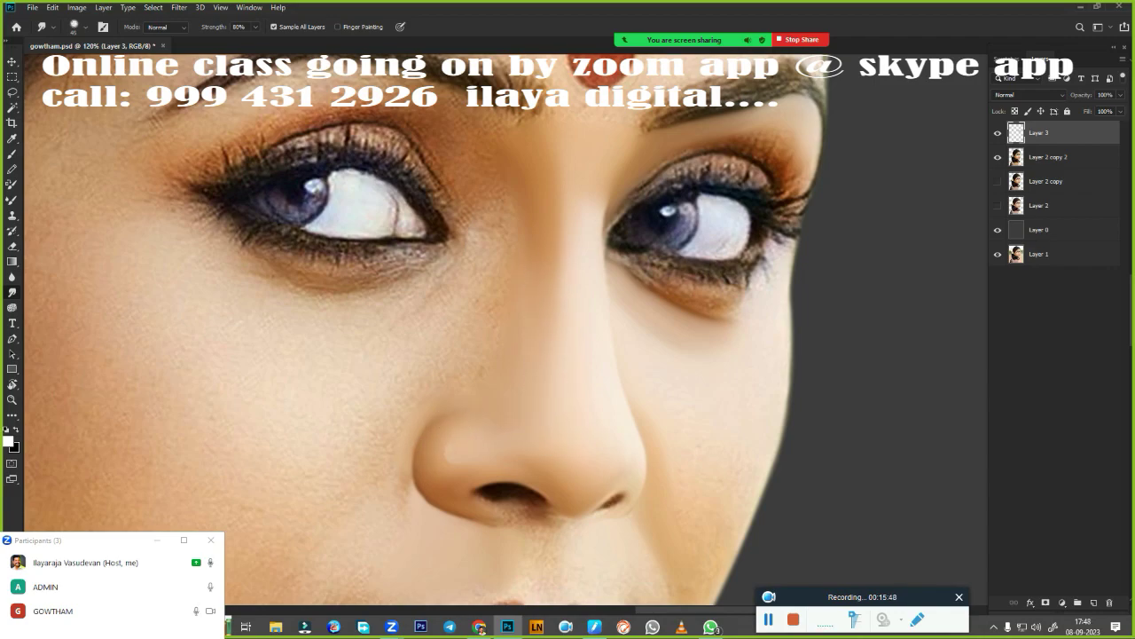
{"action": "scroll", "coordinate": [568, 434], "scroll_direction": "up", "scroll_amount": 2}
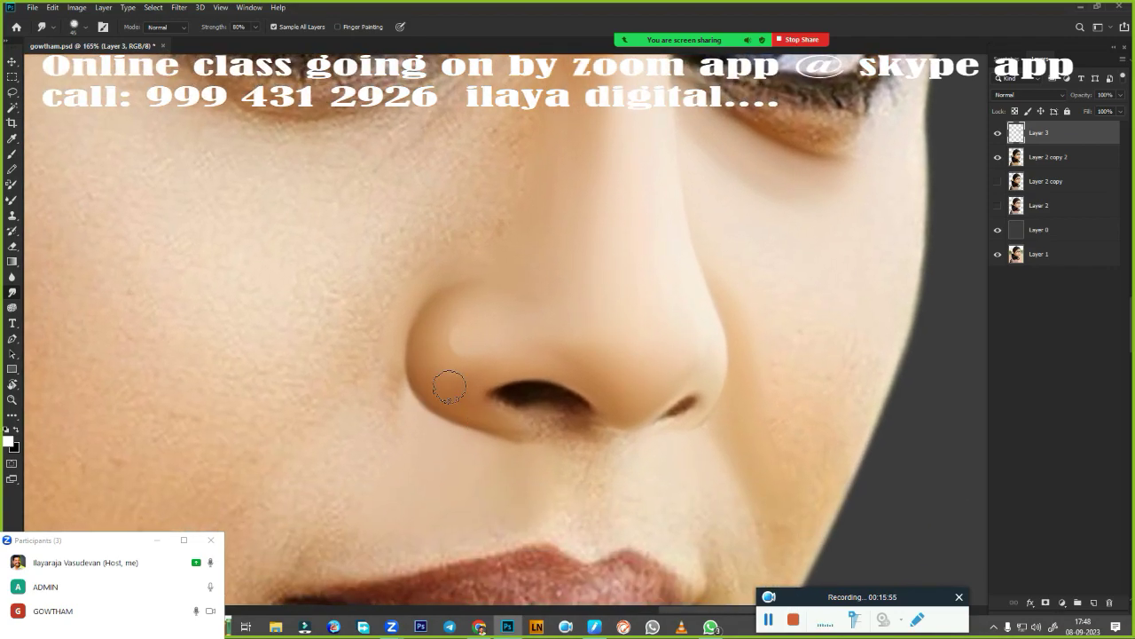
{"action": "scroll", "coordinate": [634, 317], "scroll_direction": "down", "scroll_amount": 2}
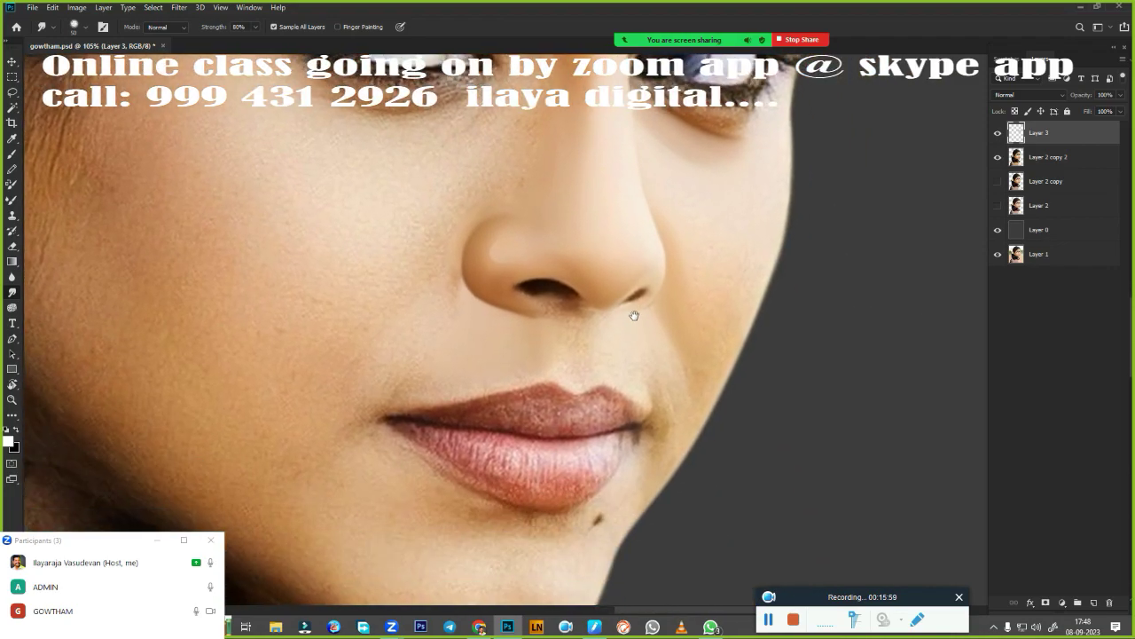
{"action": "scroll", "coordinate": [660, 308], "scroll_direction": "up", "scroll_amount": 1}
{"action": "scroll", "coordinate": [618, 328], "scroll_direction": "down", "scroll_amount": 2}
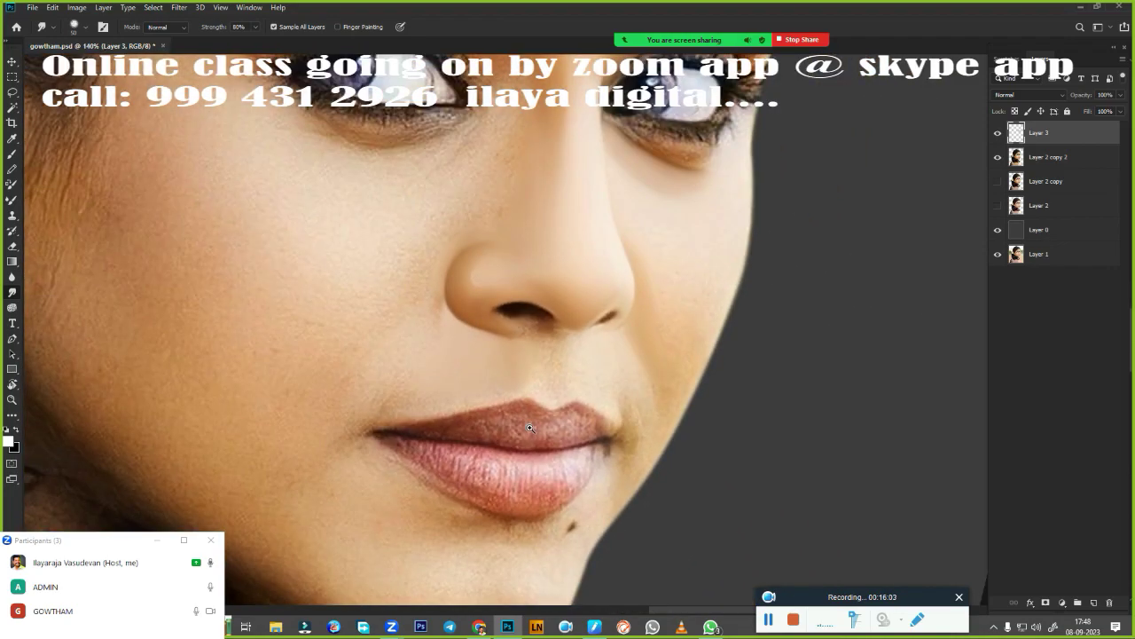
{"action": "scroll", "coordinate": [618, 328], "scroll_direction": "down", "scroll_amount": 1}
{"action": "key", "text": "p"}
{"action": "scroll", "coordinate": [619, 328], "scroll_direction": "up", "scroll_amount": 1}
{"action": "scroll", "coordinate": [618, 328], "scroll_direction": "up", "scroll_amount": 2}
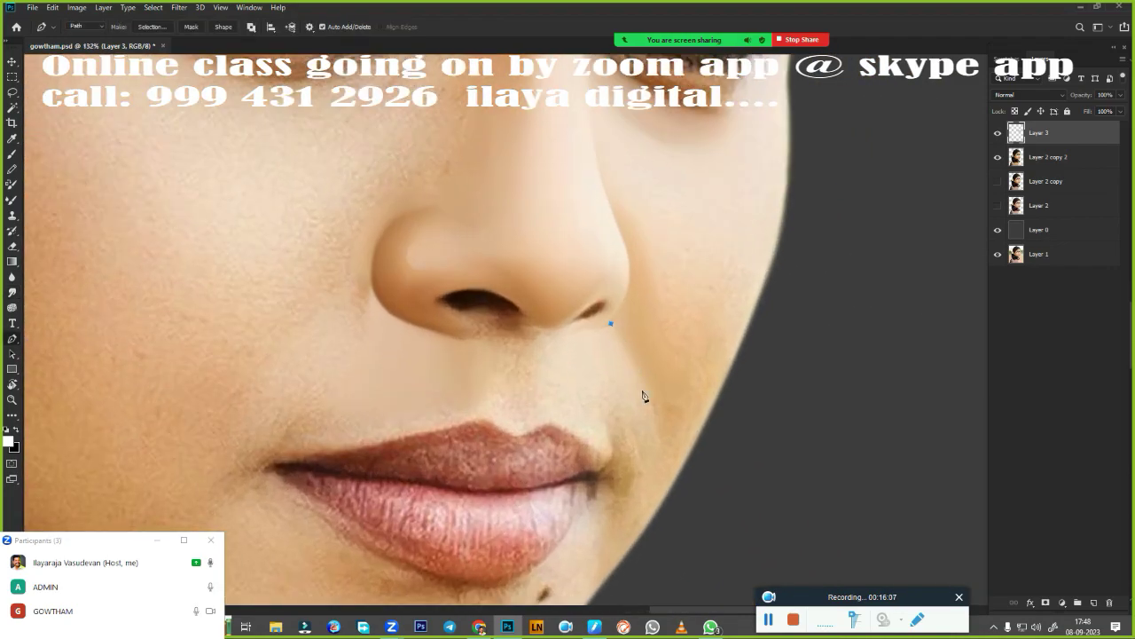
- Close the upper-lip path and turn it into a feathered selection
{"action": "scroll", "coordinate": [275, 464], "scroll_direction": "up", "scroll_amount": 3}
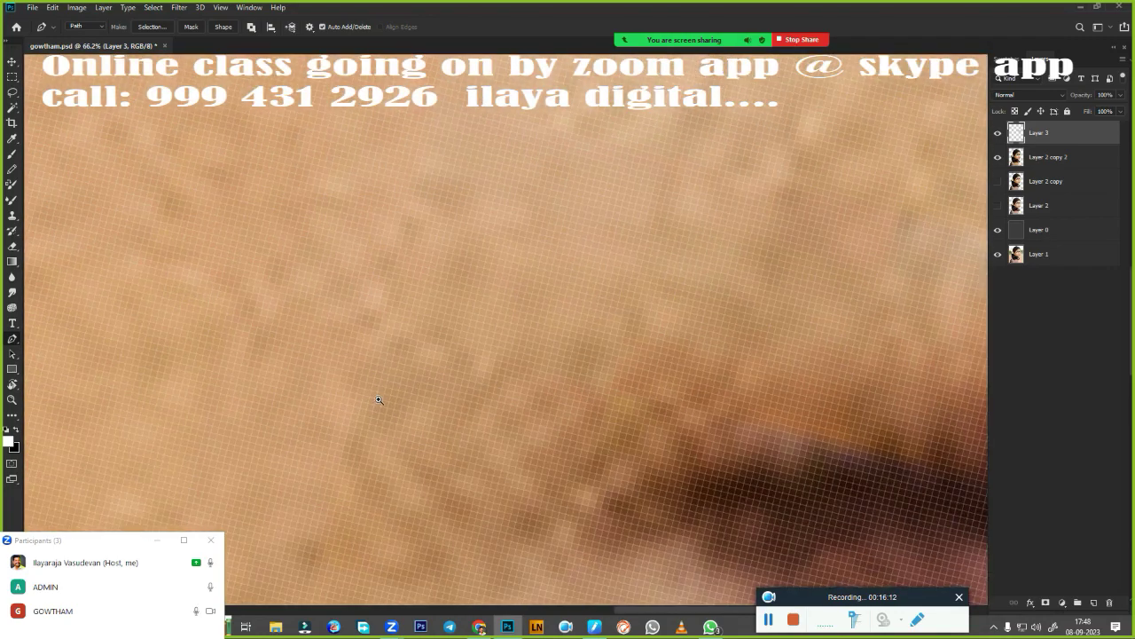
{"action": "scroll", "coordinate": [375, 398], "scroll_direction": "down", "scroll_amount": 4}
{"action": "scroll", "coordinate": [376, 398], "scroll_direction": "up", "scroll_amount": 1}
{"action": "left_click", "coordinate": [332, 440]}
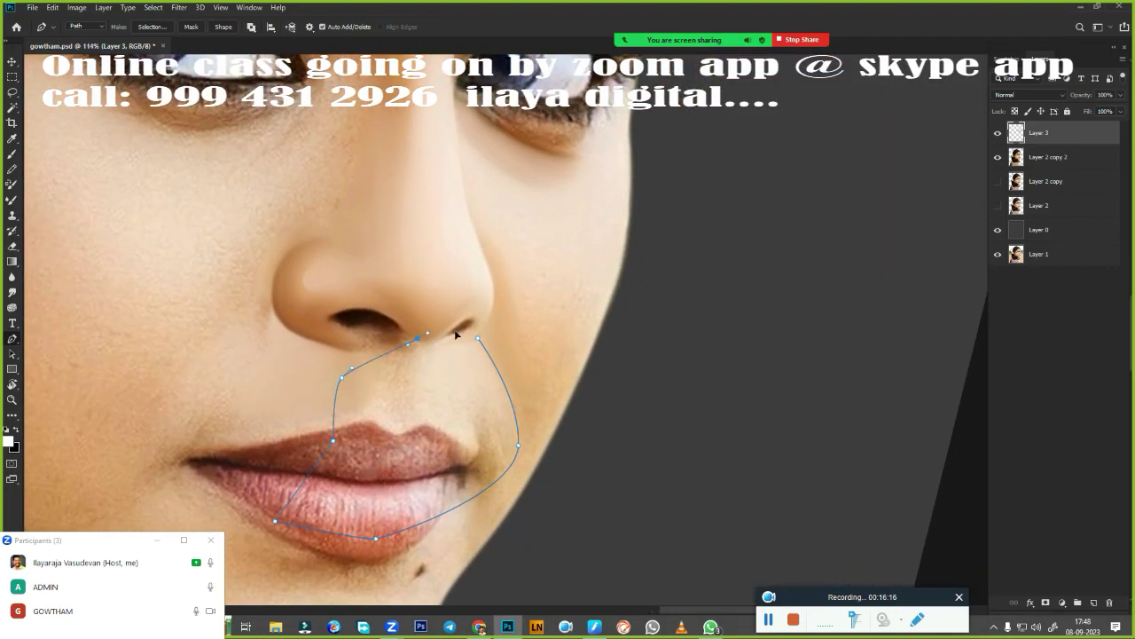
{"action": "key", "text": "ctrl+Return"}
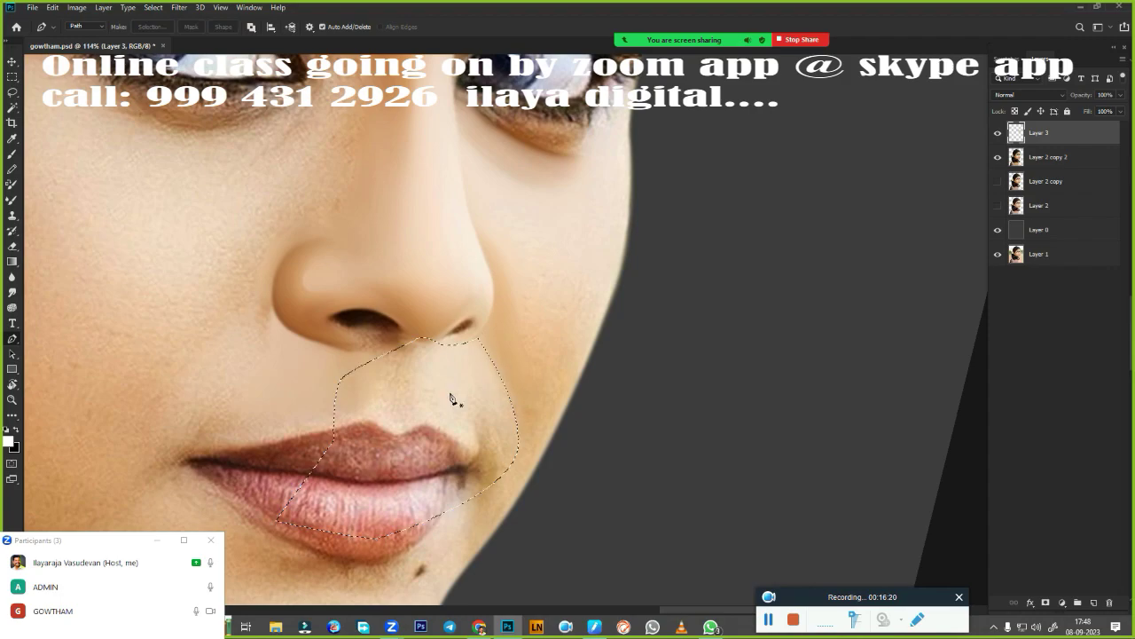
{"action": "scroll", "coordinate": [483, 368], "scroll_direction": "up", "scroll_amount": 3}
{"action": "key", "text": "shift+F6"}
{"action": "key", "text": "Return"}
- Smudge the cheek between nose and mouth corner smooth, then clear the selection
{"action": "left_click_drag", "start_coordinate": [485, 358], "coordinate": [565, 244]}
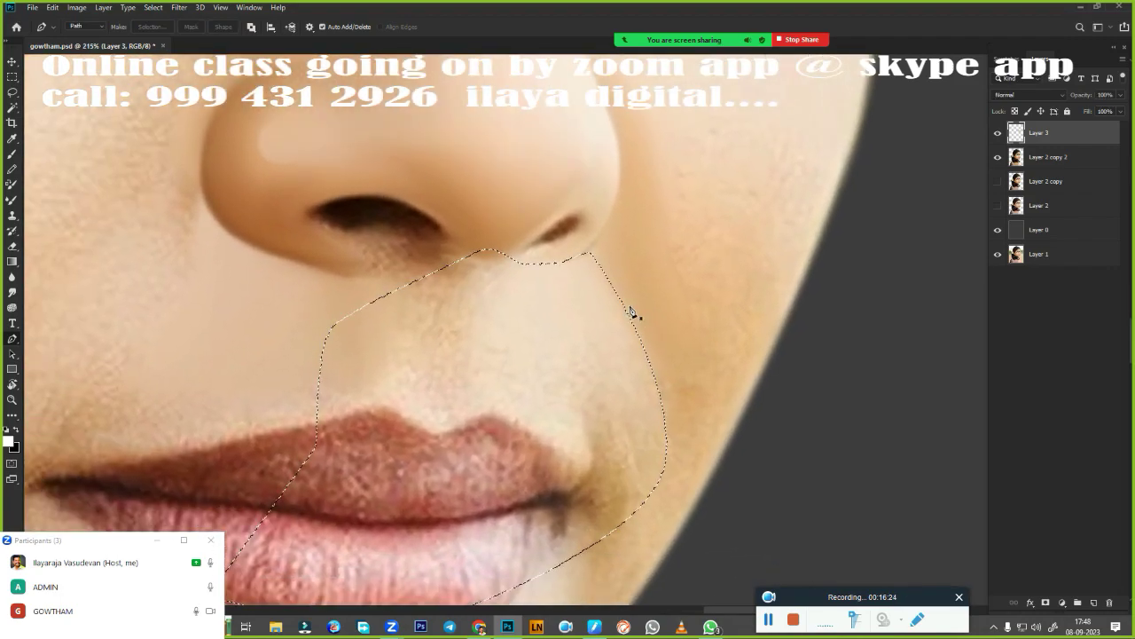
{"action": "key", "text": "r"}
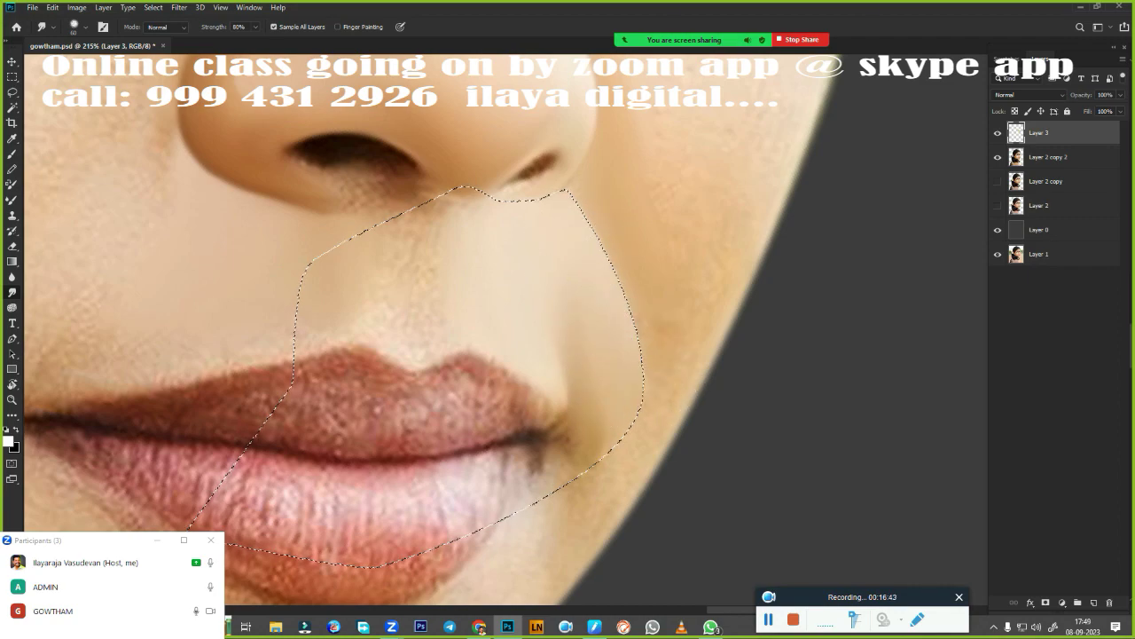
{"action": "key", "text": "shift+F6"}
{"action": "key", "text": "Return"}
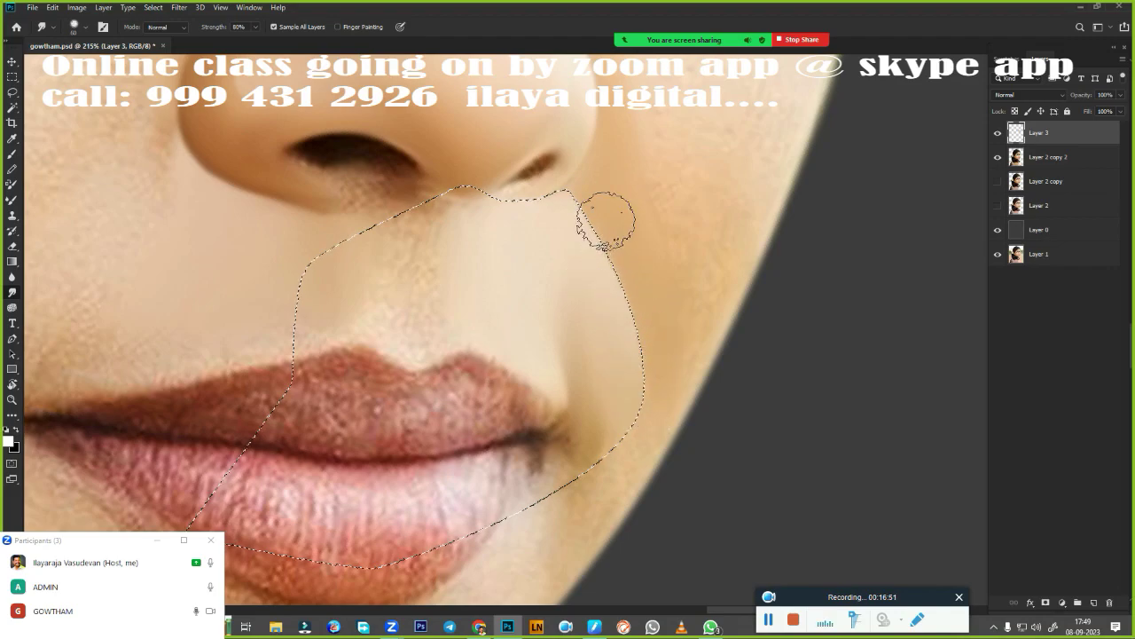
{"action": "scroll", "coordinate": [609, 408], "scroll_direction": "down", "scroll_amount": 5}
{"action": "scroll", "coordinate": [610, 408], "scroll_direction": "up", "scroll_amount": 3}
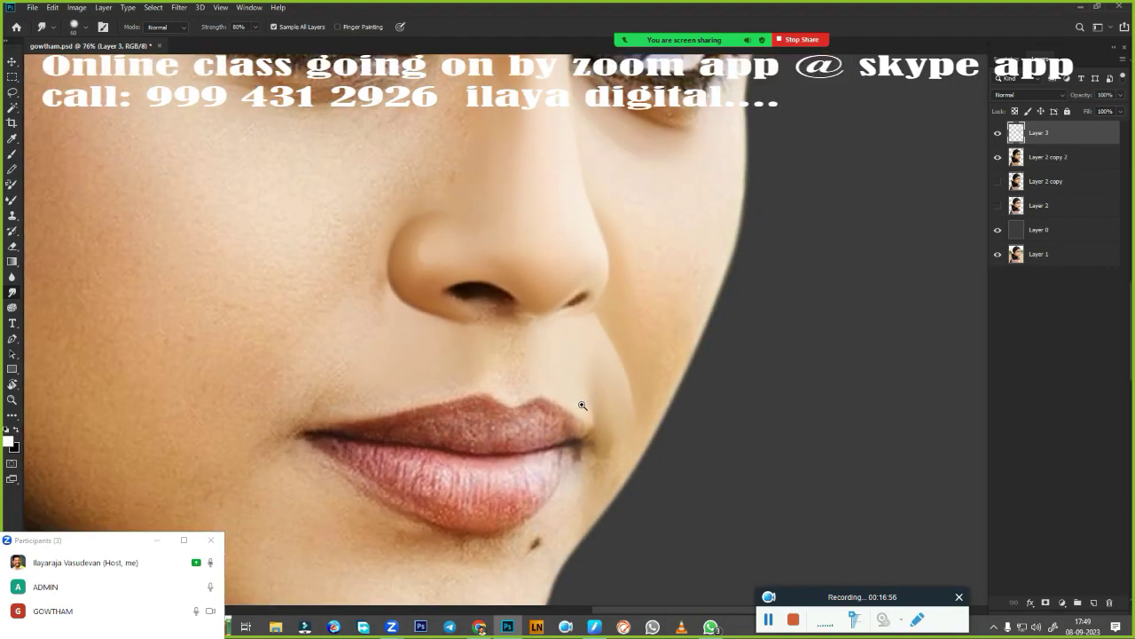
{"action": "key", "text": "e"}
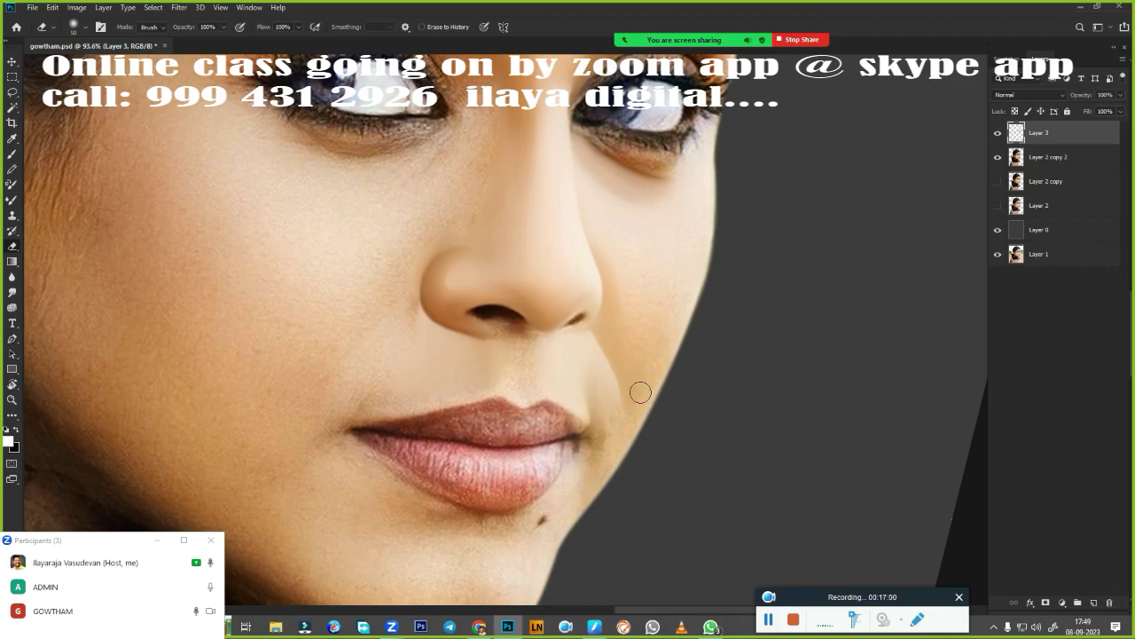
- Trace a path from the nostril to the lip corner and make it a feathered selection
{"action": "scroll", "coordinate": [451, 426], "scroll_direction": "down", "scroll_amount": 3}
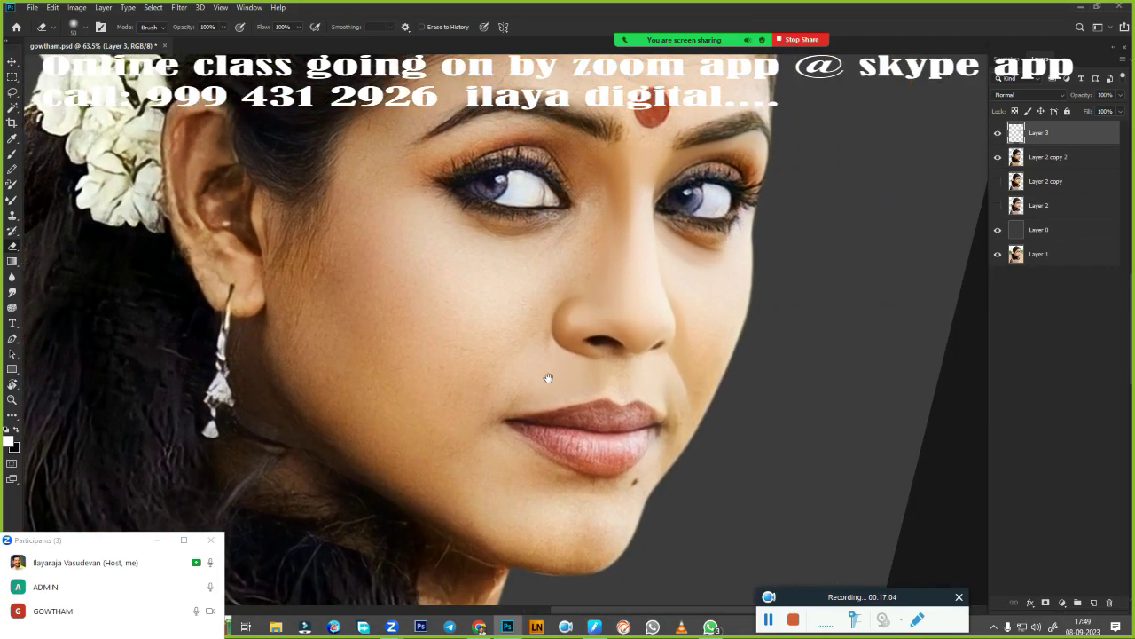
{"action": "scroll", "coordinate": [550, 375], "scroll_direction": "up", "scroll_amount": 4}
{"action": "key", "text": "p"}
{"action": "left_click", "coordinate": [547, 299]}
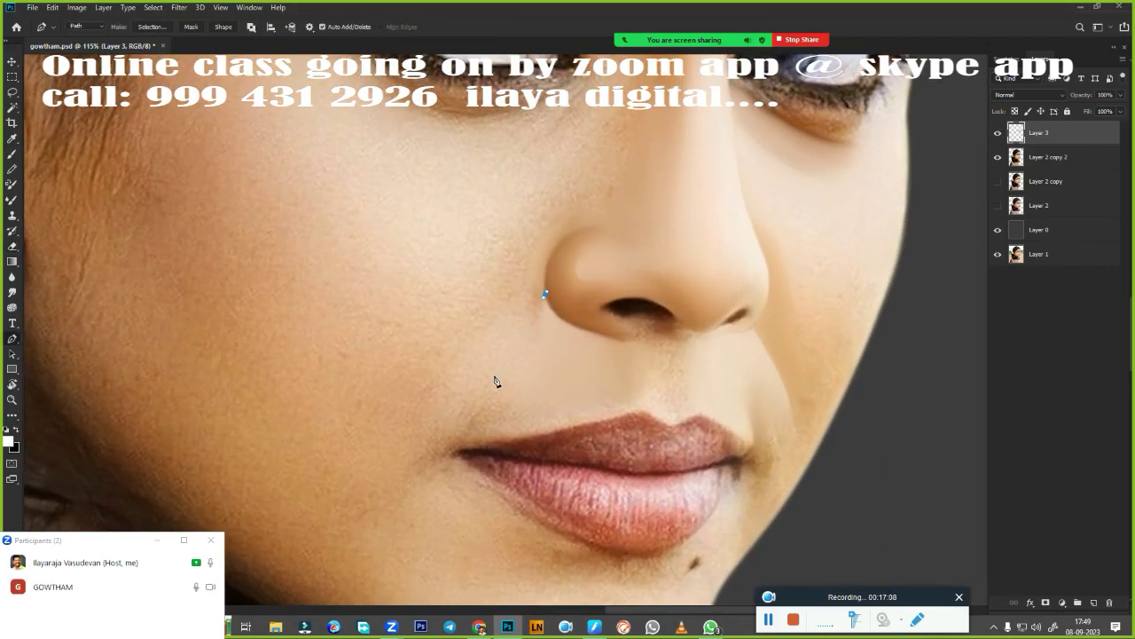
{"action": "scroll", "coordinate": [499, 381], "scroll_direction": "down", "scroll_amount": 3}
{"action": "scroll", "coordinate": [500, 382], "scroll_direction": "up", "scroll_amount": 2}
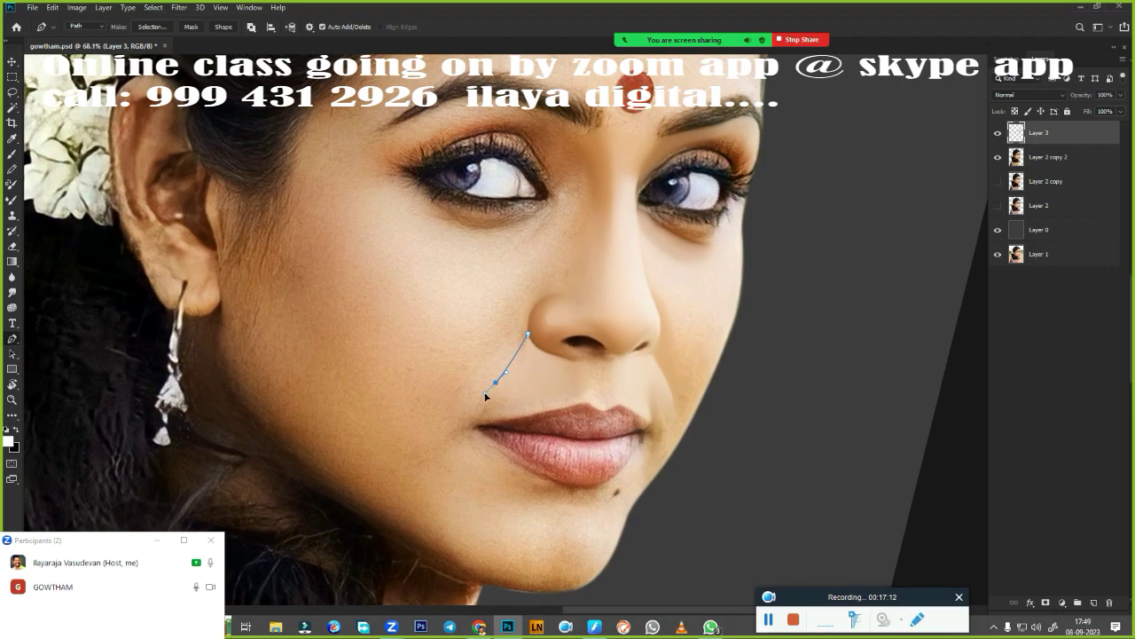
{"action": "scroll", "coordinate": [570, 354], "scroll_direction": "up", "scroll_amount": 5}
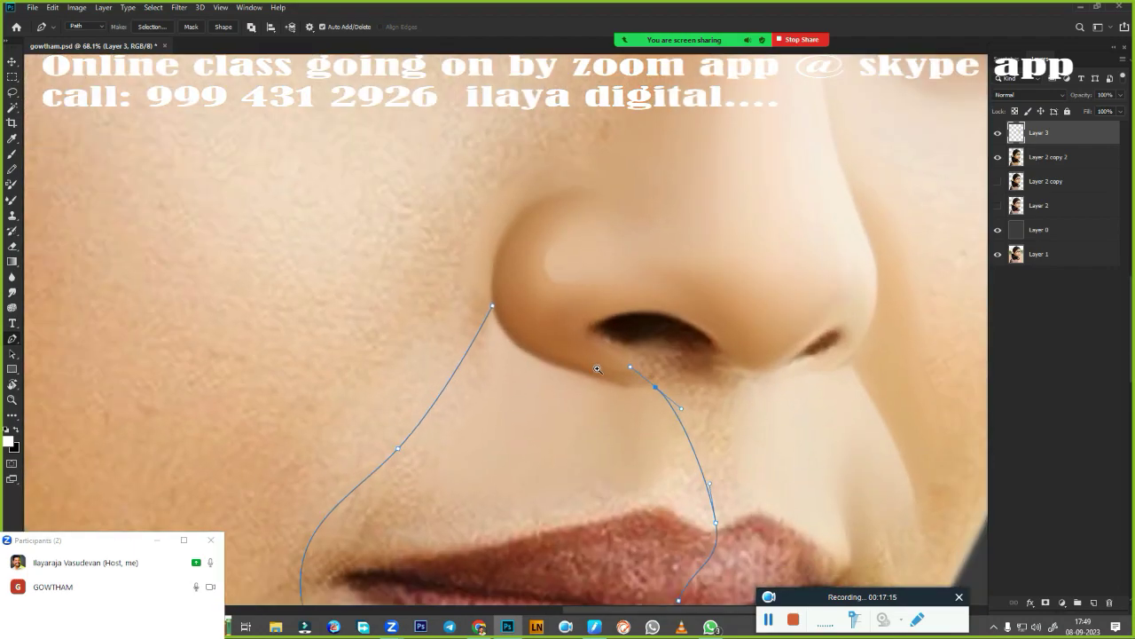
{"action": "key", "text": "ctrl+Return"}
{"action": "key", "text": "shift+F6"}
{"action": "key", "text": "Return"}
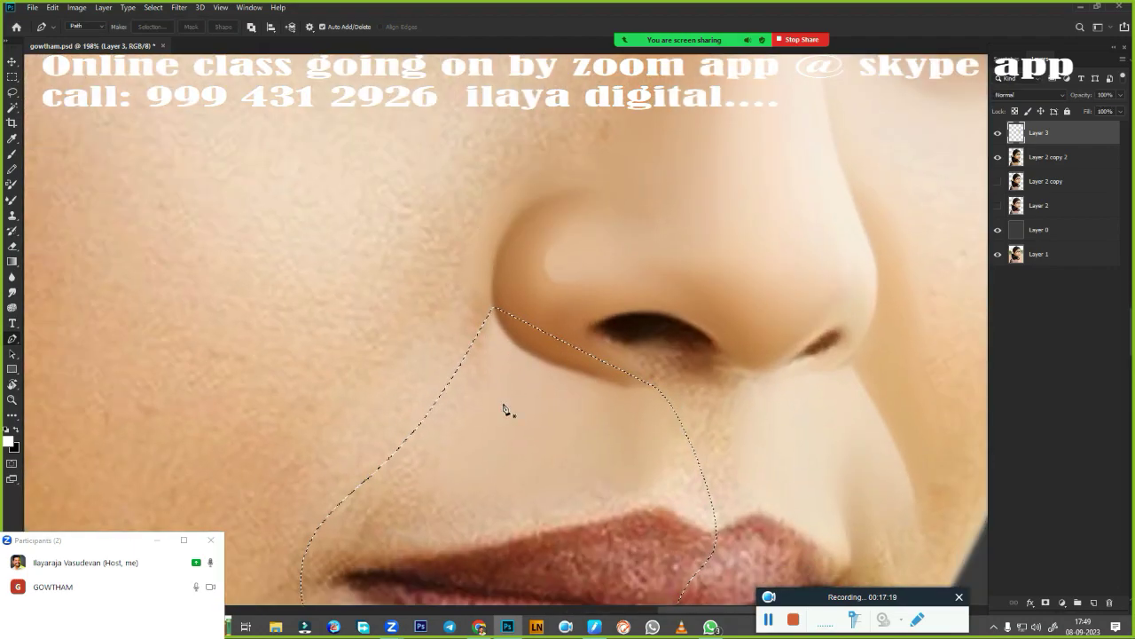
- Smudge the cheek and the skin below the nose smooth with a smaller brush
{"action": "key", "text": "r"}
{"action": "scroll", "coordinate": [507, 424], "scroll_direction": "down", "scroll_amount": 2}
{"action": "scroll", "coordinate": [506, 423], "scroll_direction": "down", "scroll_amount": 1}
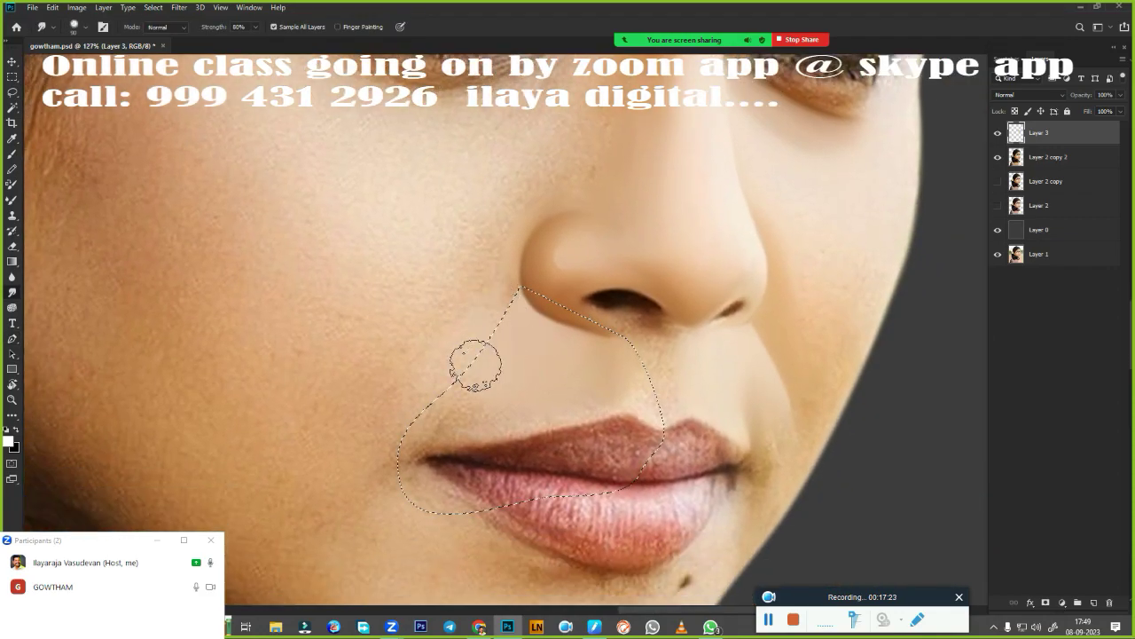
{"action": "scroll", "coordinate": [479, 372], "scroll_direction": "up", "scroll_amount": 5}
{"action": "key", "text": "bracketleft"}
{"action": "key", "text": "bracketleft"}
{"action": "key", "text": "bracketleft"}
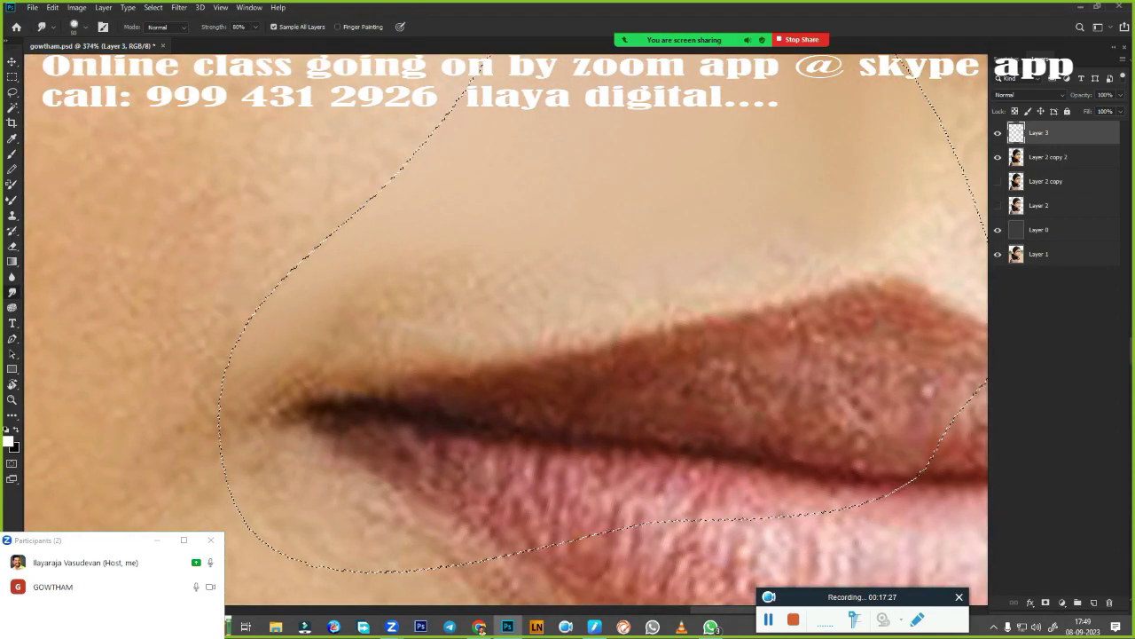
{"action": "left_click_drag", "start_coordinate": [292, 479], "coordinate": [257, 416]}
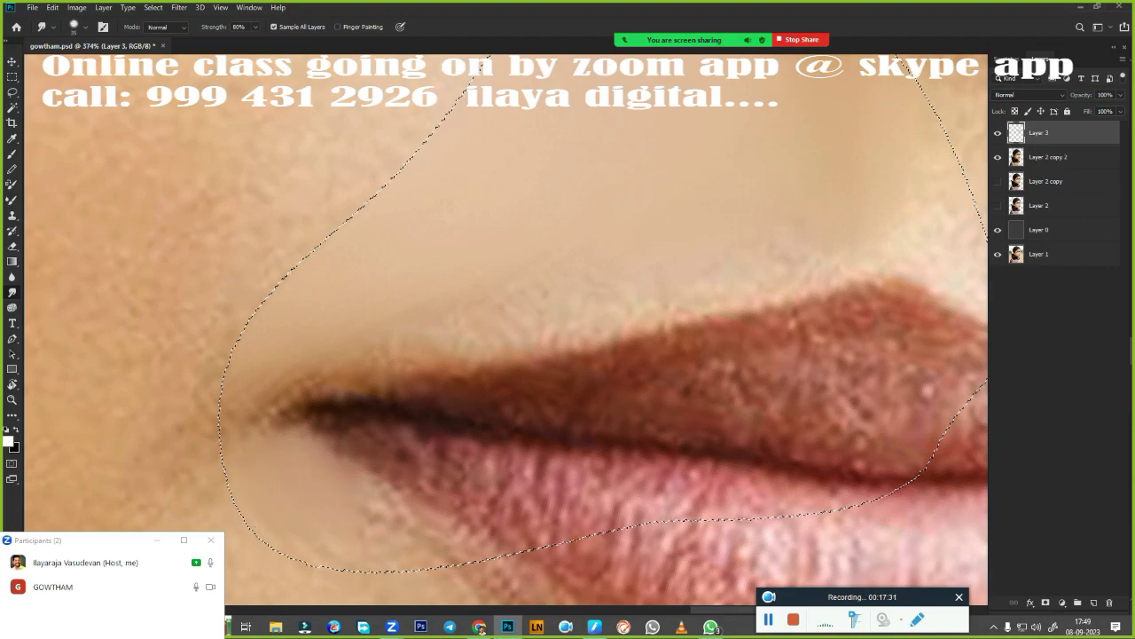
{"action": "left_click_drag", "start_coordinate": [227, 359], "coordinate": [263, 369]}
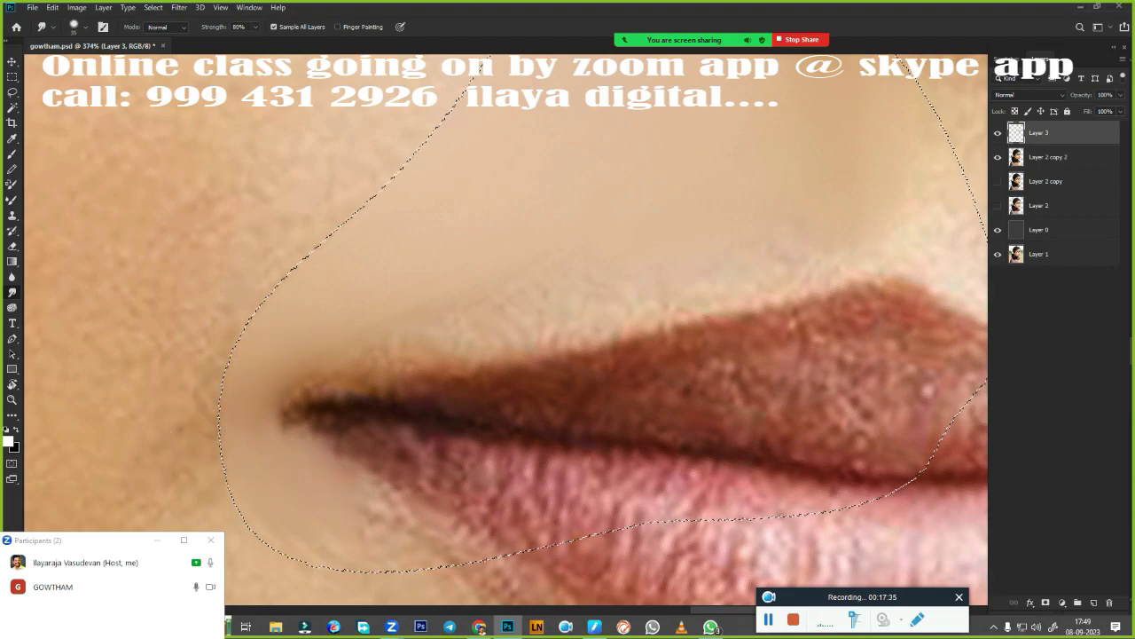
{"action": "scroll", "coordinate": [427, 508], "scroll_direction": "down", "scroll_amount": 5}
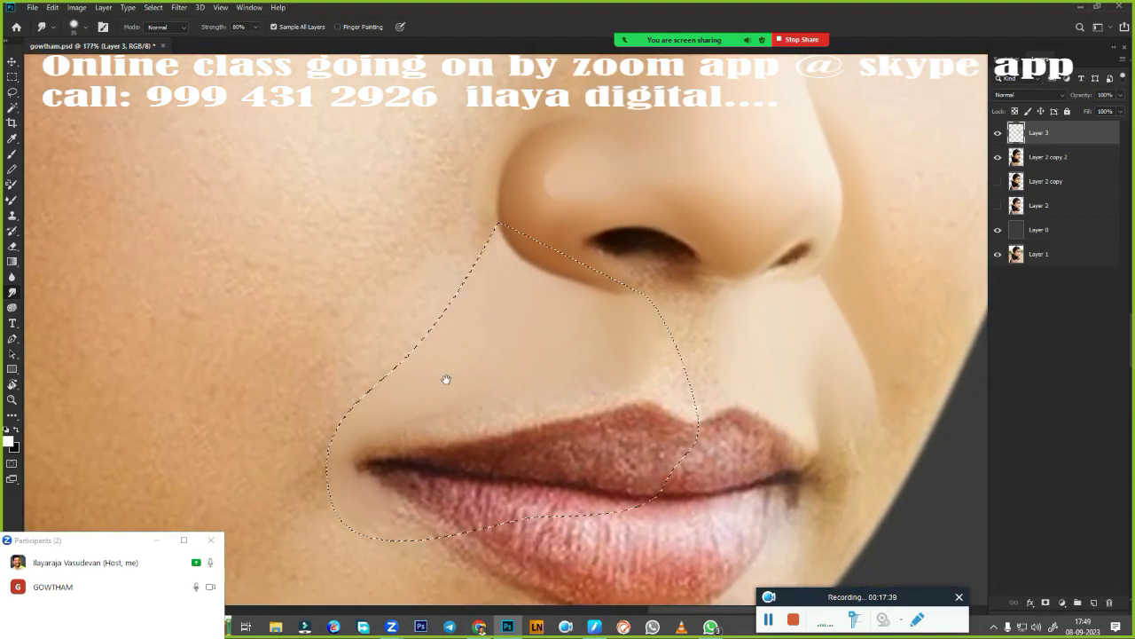
{"action": "left_click_drag", "start_coordinate": [489, 292], "coordinate": [476, 261]}
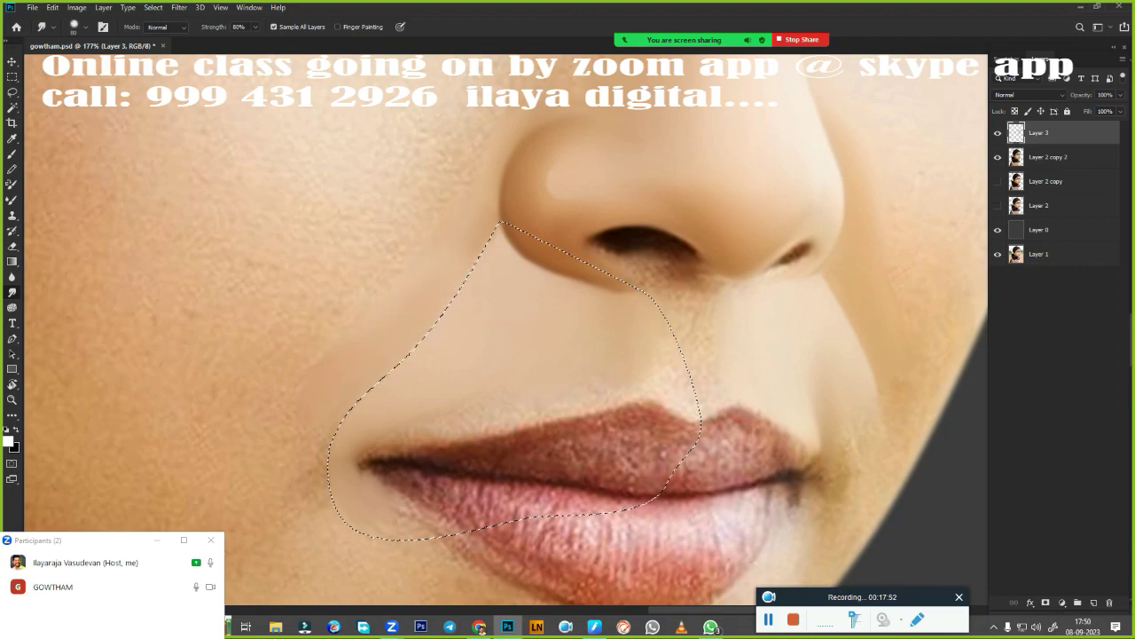
{"action": "left_click_drag", "start_coordinate": [367, 355], "coordinate": [417, 306]}
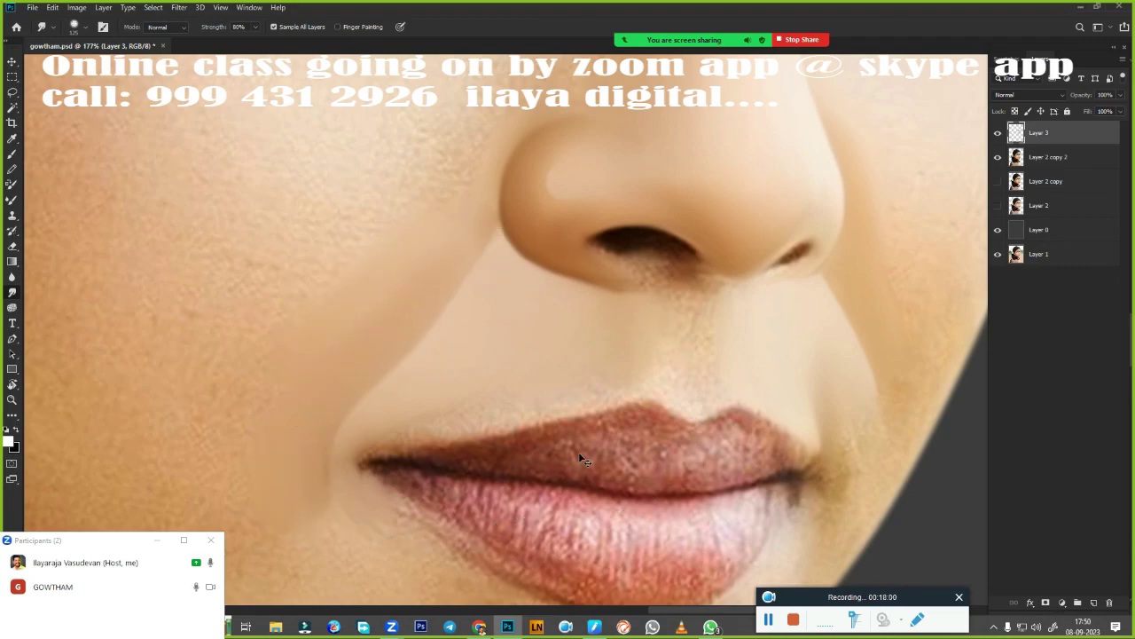
{"action": "scroll", "coordinate": [608, 273], "scroll_direction": "down", "scroll_amount": 5}
{"action": "scroll", "coordinate": [608, 274], "scroll_direction": "up", "scroll_amount": 3}
{"action": "key", "text": "e"}
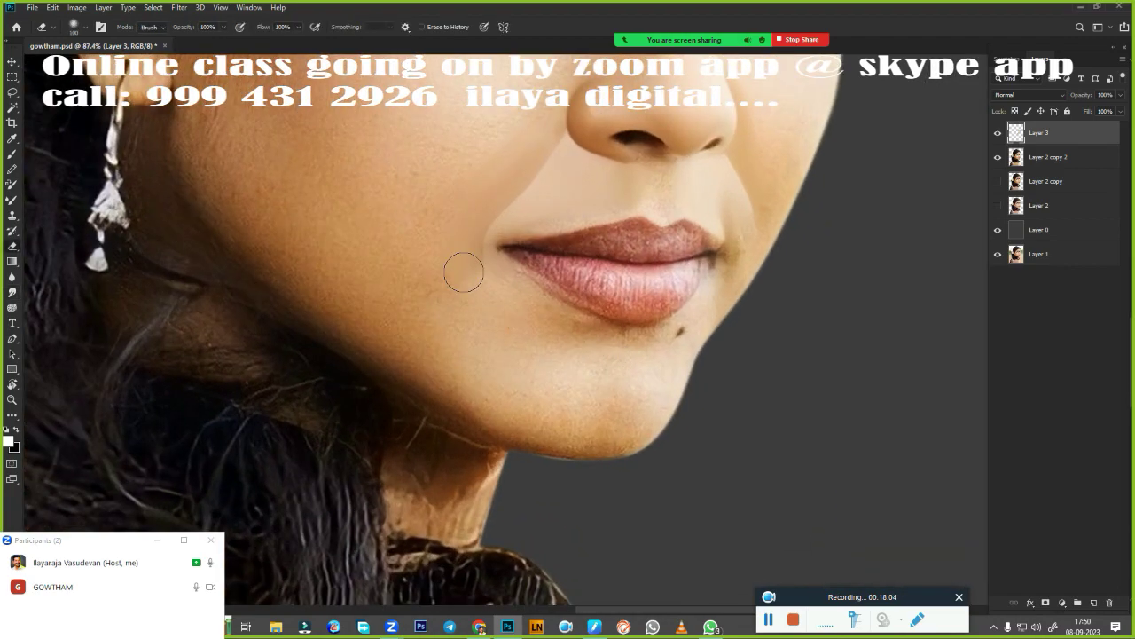
- Trace a Pen path along the upper lip from the left corner toward the right
{"action": "scroll", "coordinate": [657, 346], "scroll_direction": "down", "scroll_amount": 1}
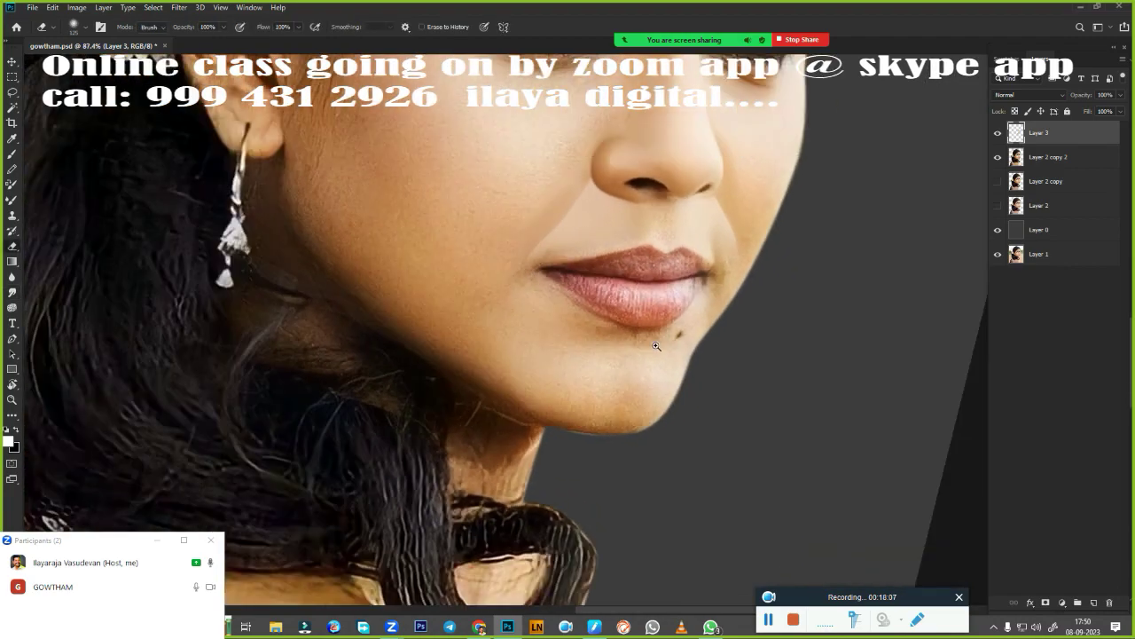
{"action": "scroll", "coordinate": [657, 346], "scroll_direction": "down", "scroll_amount": 2}
{"action": "scroll", "coordinate": [654, 355], "scroll_direction": "up", "scroll_amount": 3}
{"action": "key", "text": "v"}
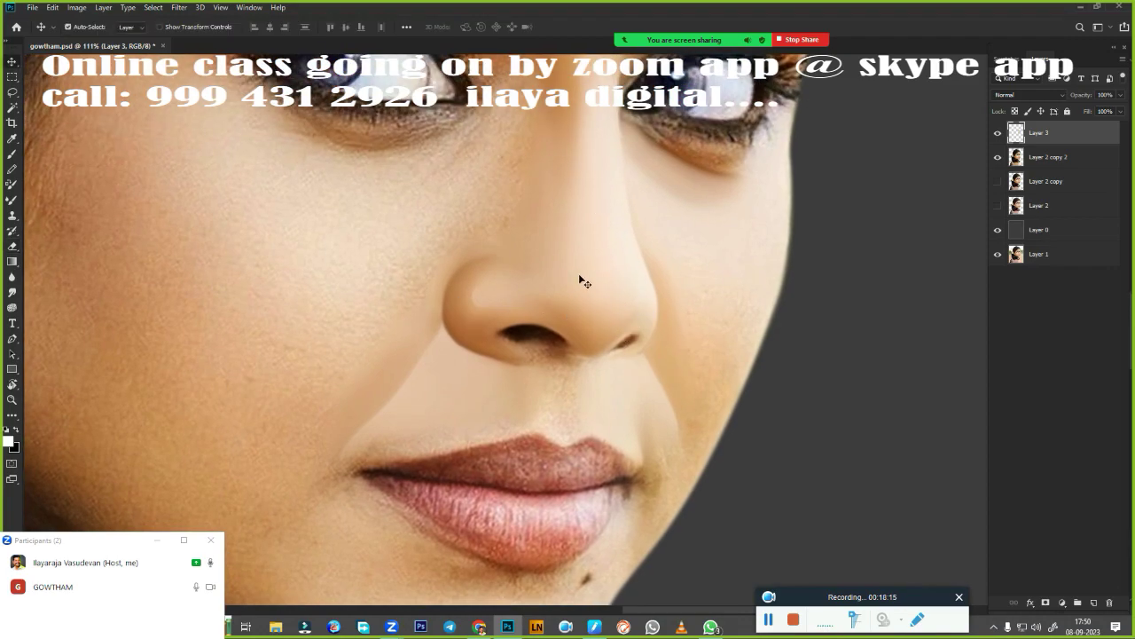
{"action": "scroll", "coordinate": [581, 280], "scroll_direction": "down", "scroll_amount": 1}
{"action": "scroll", "coordinate": [642, 284], "scroll_direction": "down", "scroll_amount": 2}
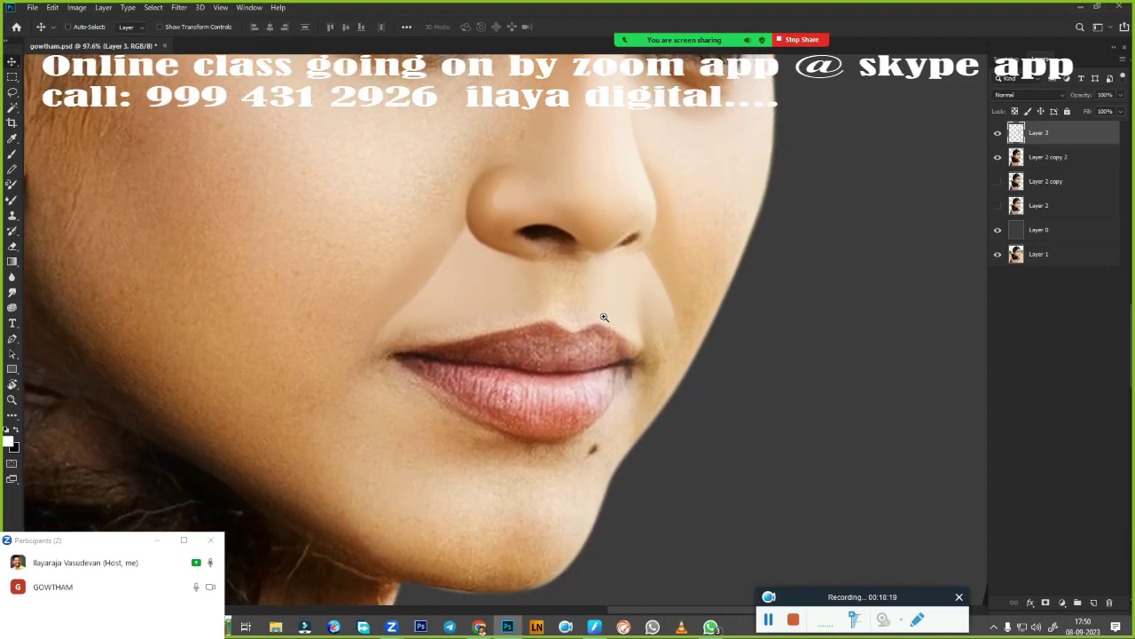
{"action": "scroll", "coordinate": [604, 317], "scroll_direction": "up", "scroll_amount": 3}
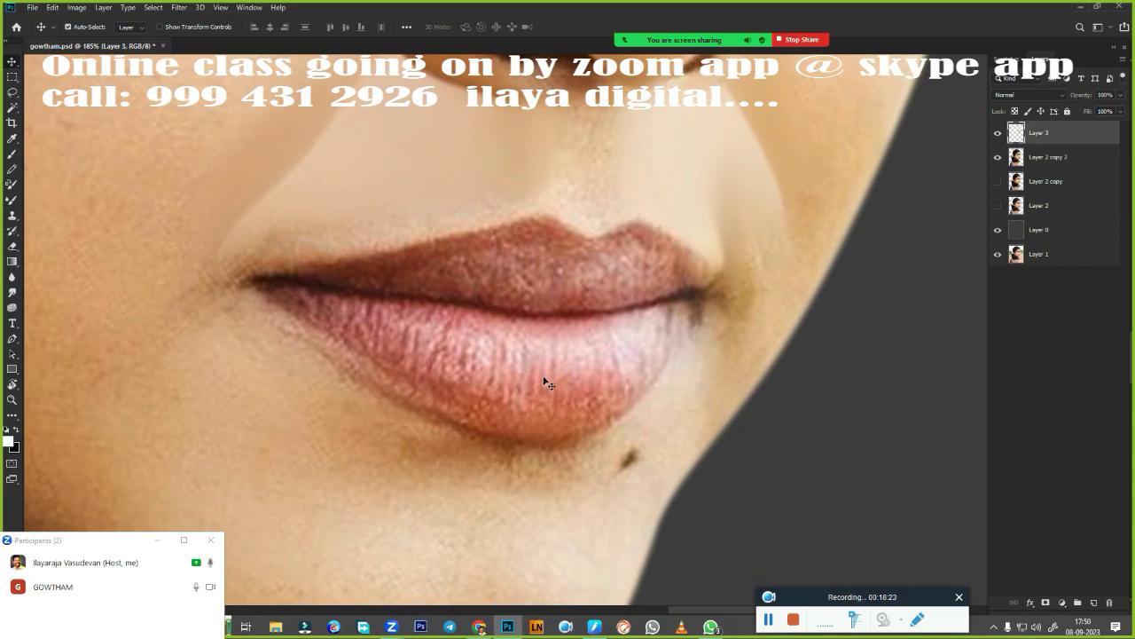
{"action": "key", "text": "p"}
{"action": "left_click", "coordinate": [258, 293]}
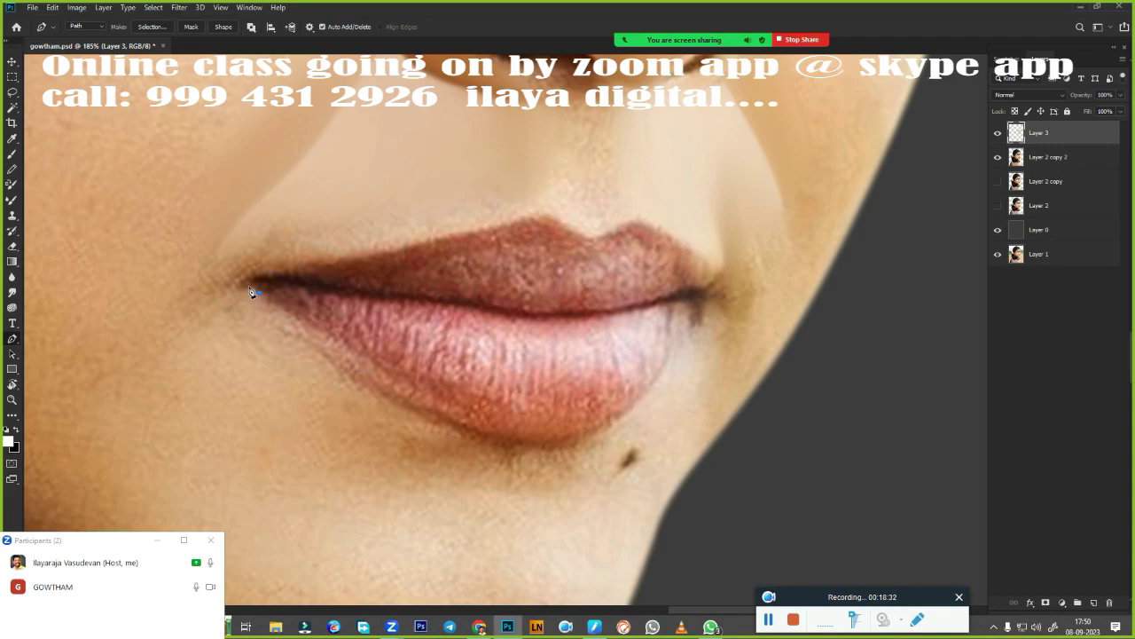
{"action": "left_click_drag", "start_coordinate": [471, 231], "coordinate": [508, 219]}
{"action": "left_click_drag", "start_coordinate": [601, 232], "coordinate": [612, 229]}
{"action": "key", "text": "ctrl+z"}
{"action": "left_click_drag", "start_coordinate": [661, 227], "coordinate": [694, 251]}
- Close the outline around the lower lip, make it a selection, and set a 2-pixel feather
{"action": "left_click", "coordinate": [721, 282]}
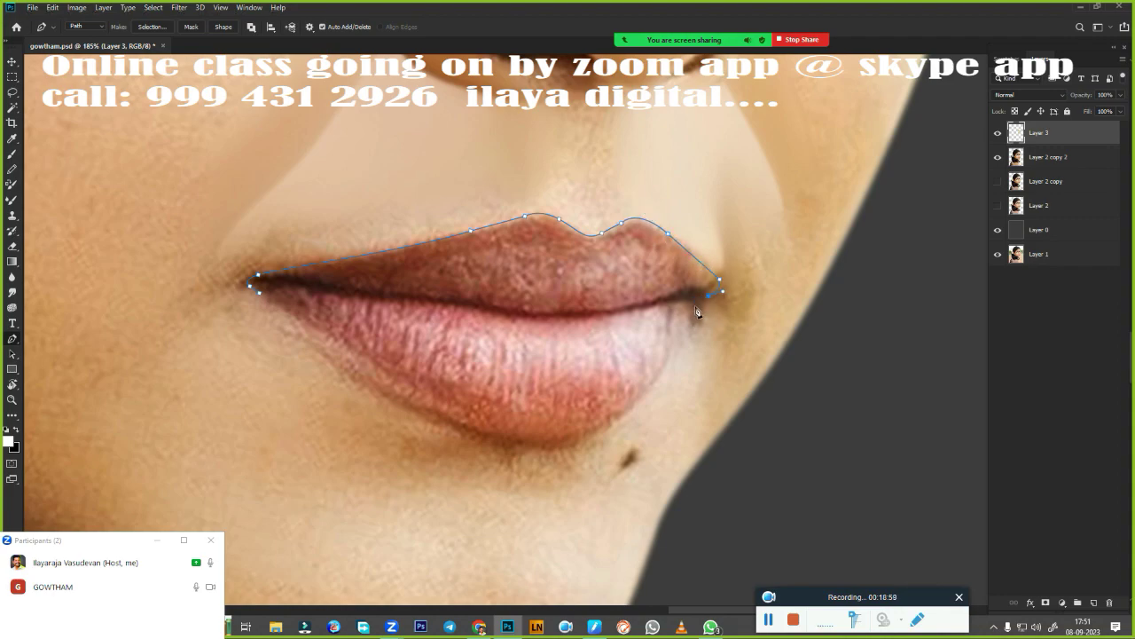
{"action": "left_click_drag", "start_coordinate": [517, 441], "coordinate": [393, 419]}
{"action": "left_click_drag", "start_coordinate": [326, 351], "coordinate": [225, 270]}
{"action": "key", "text": "ctrl+Return"}
{"action": "scroll", "coordinate": [629, 390], "scroll_direction": "down", "scroll_amount": 3}
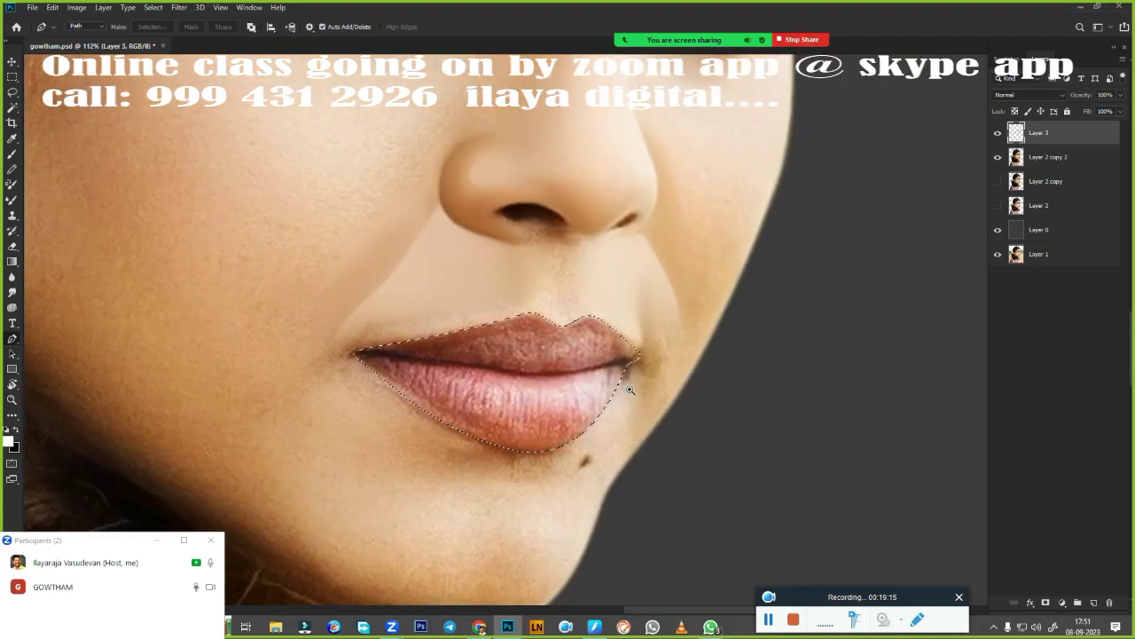
{"action": "scroll", "coordinate": [629, 389], "scroll_direction": "up", "scroll_amount": 3}
{"action": "key", "text": "shift+F6"}
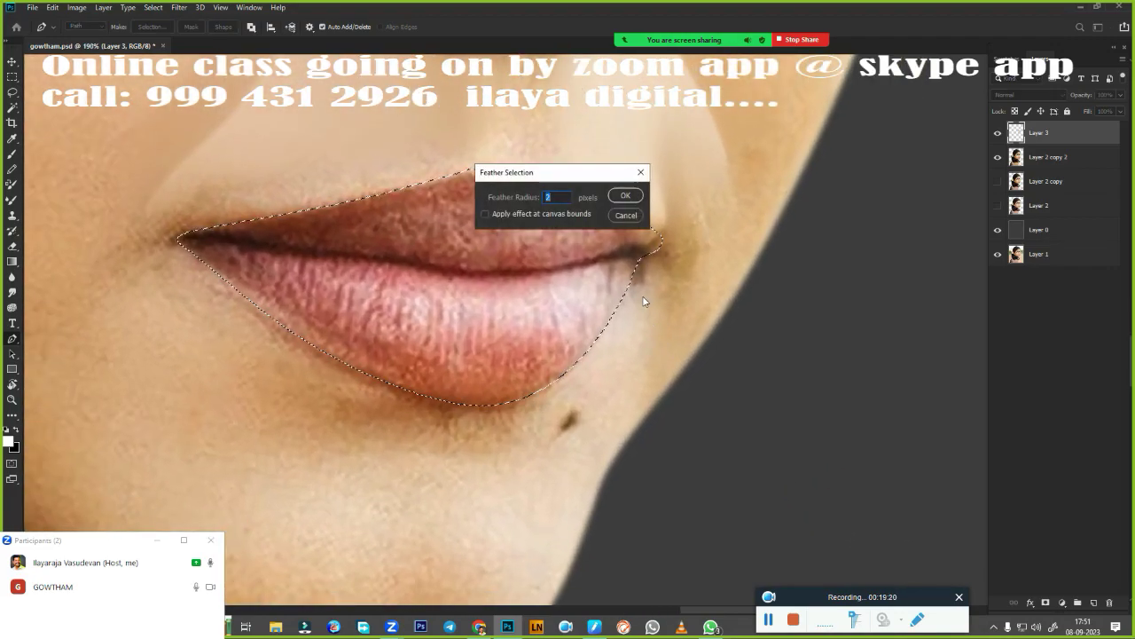
- Apply the 2-pixel feather to the lip selection and check the lips
{"action": "key", "text": "Return"}
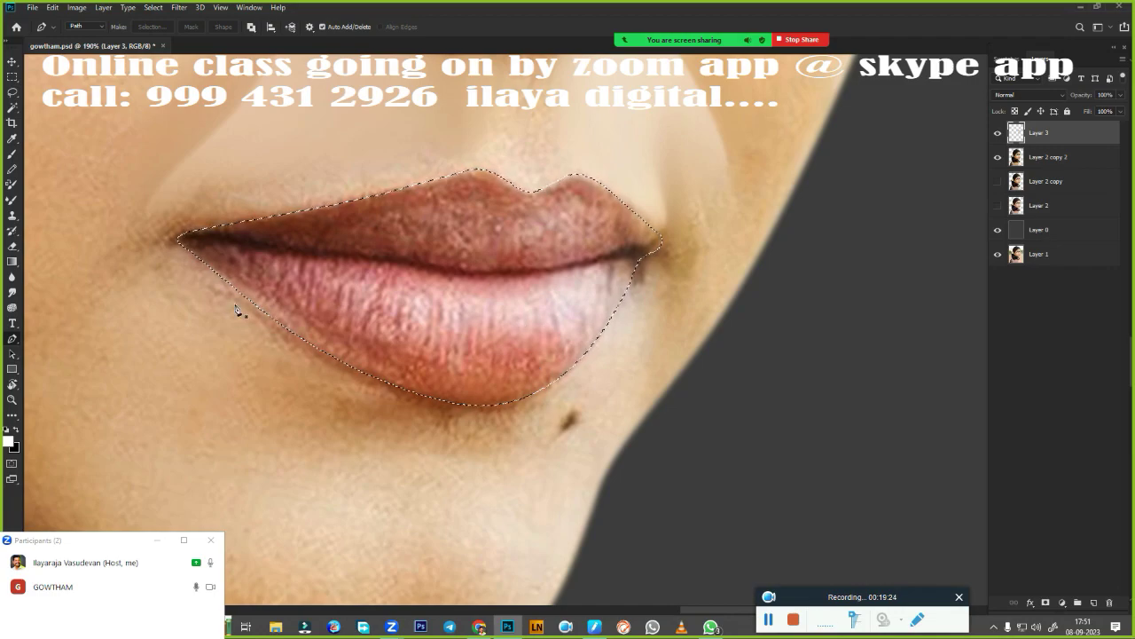
{"action": "scroll", "coordinate": [486, 416], "scroll_direction": "down", "scroll_amount": 2}
{"action": "scroll", "coordinate": [486, 416], "scroll_direction": "down", "scroll_amount": 2}
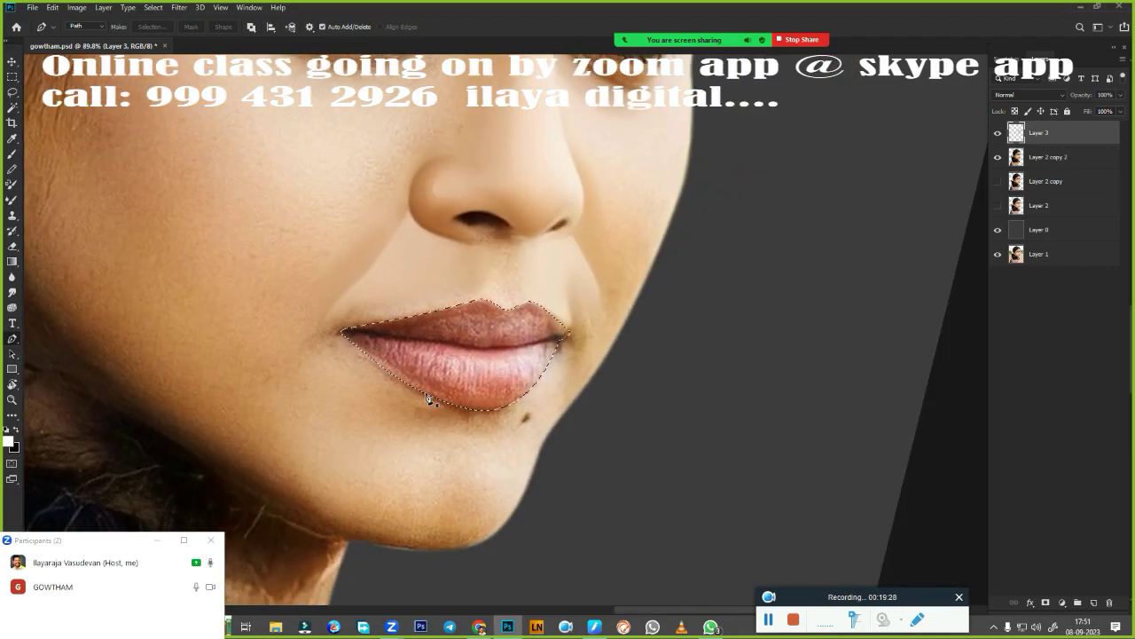
{"action": "key", "text": "ctrl+d"}
{"action": "scroll", "coordinate": [532, 399], "scroll_direction": "up", "scroll_amount": 2}
{"action": "scroll", "coordinate": [539, 400], "scroll_direction": "up", "scroll_amount": 1}
{"action": "scroll", "coordinate": [540, 401], "scroll_direction": "up", "scroll_amount": 2}
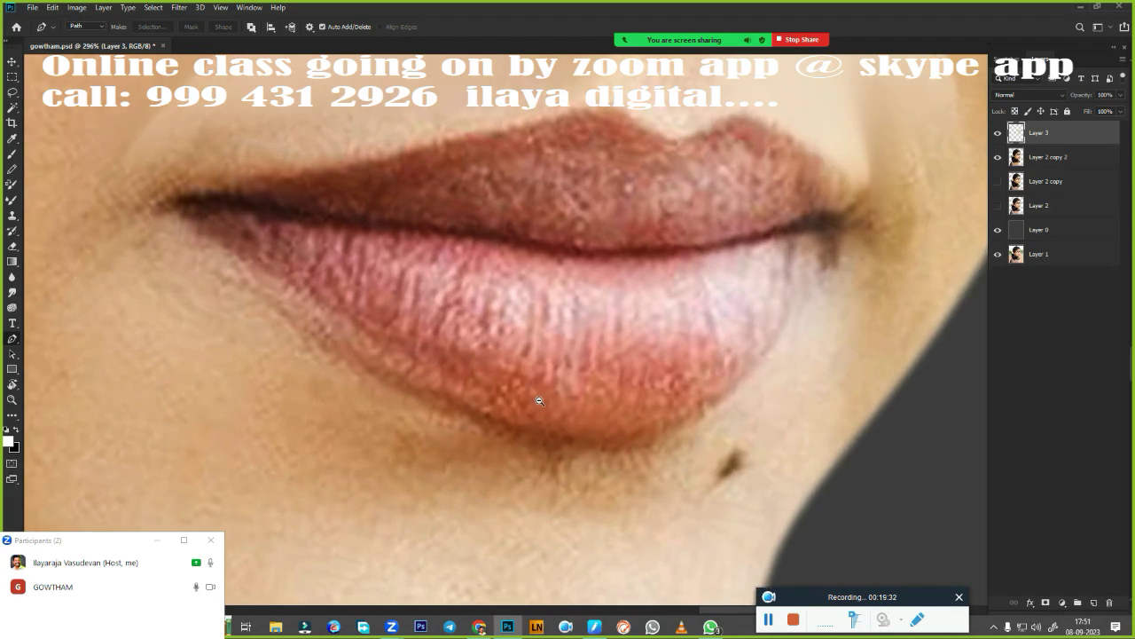
{"action": "key", "text": "ctrl+shift+d"}
{"action": "scroll", "coordinate": [539, 401], "scroll_direction": "down", "scroll_amount": 1}
- Blend the lower lip edge with a soft 70 px Mixer Brush
{"action": "key", "text": "r"}
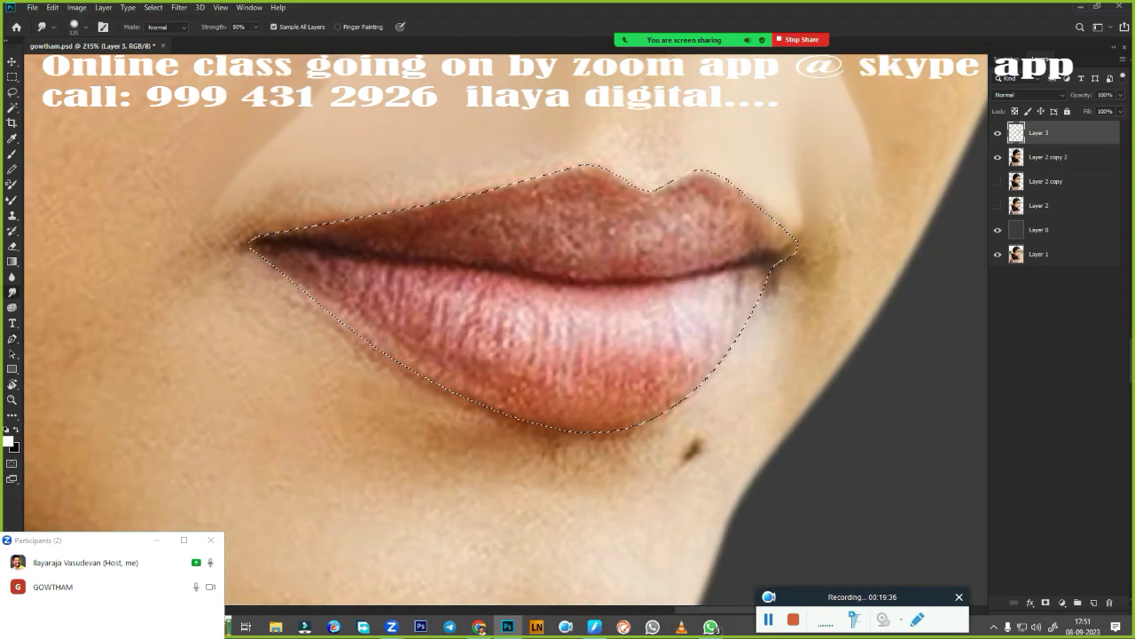
{"action": "right_click", "coordinate": [292, 222]}
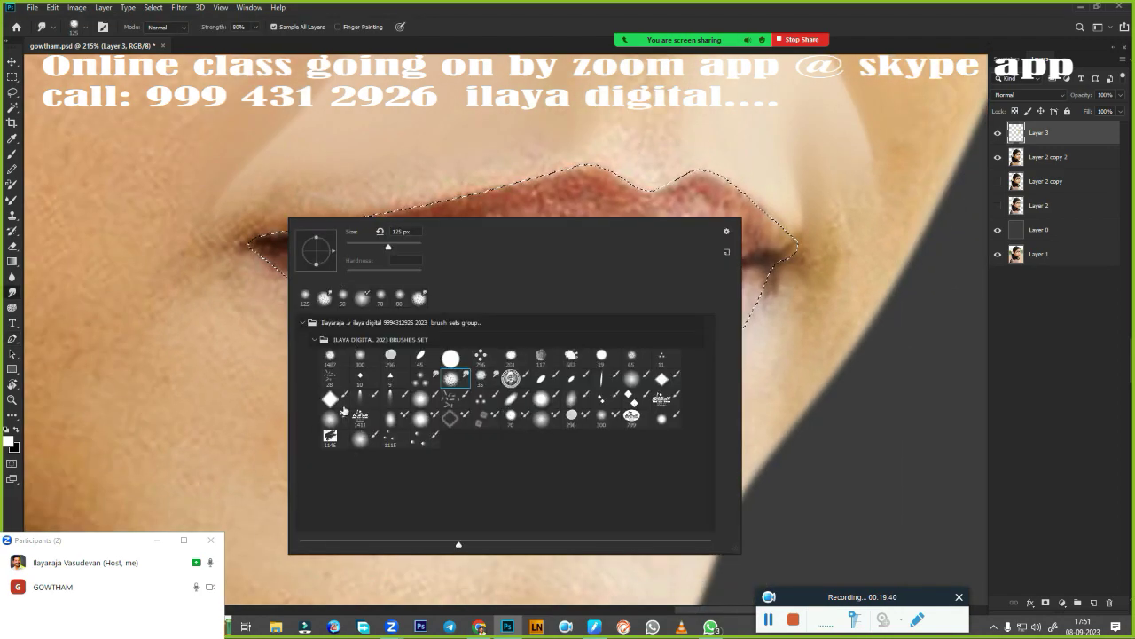
{"action": "left_click", "coordinate": [330, 414]}
{"action": "key", "text": "b"}
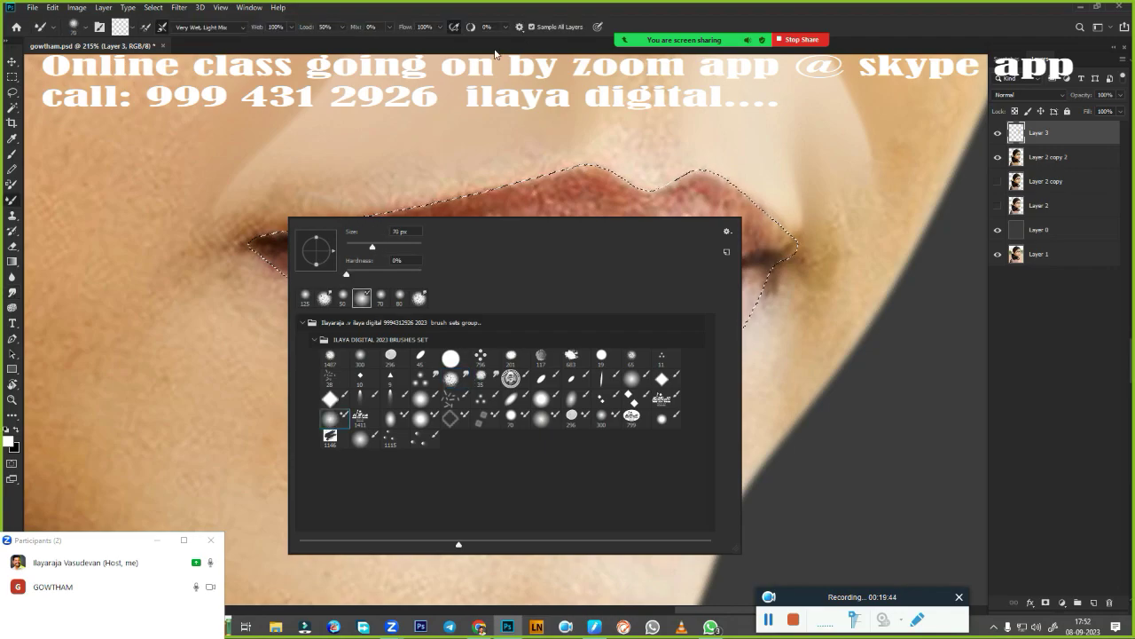
{"action": "key", "text": "Return"}
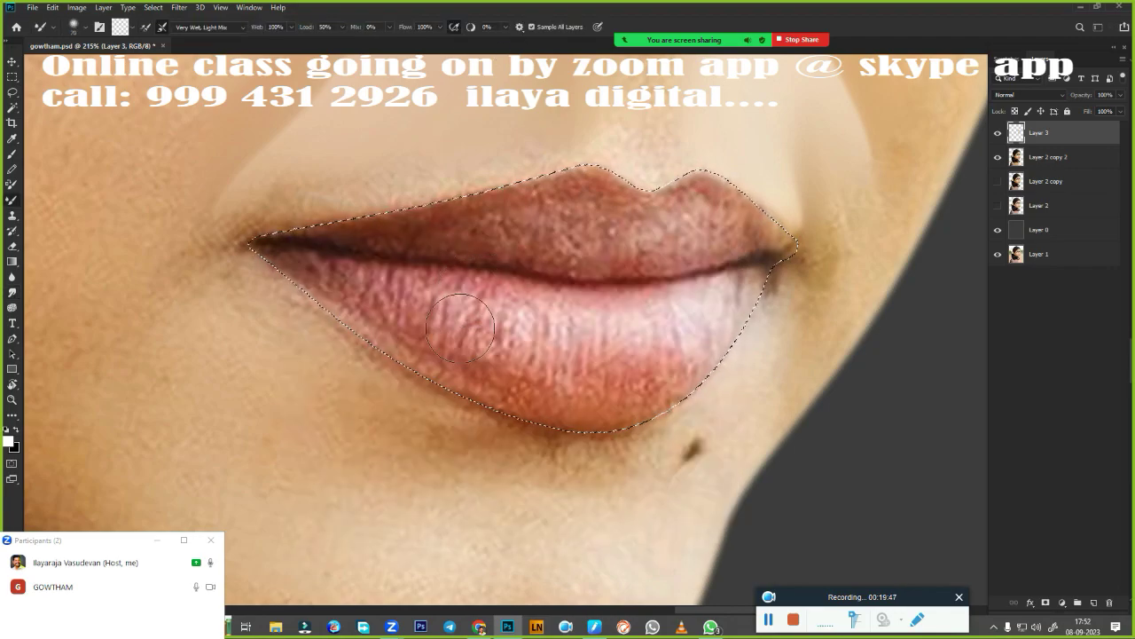
{"action": "scroll", "coordinate": [459, 326], "scroll_direction": "up", "scroll_amount": 2}
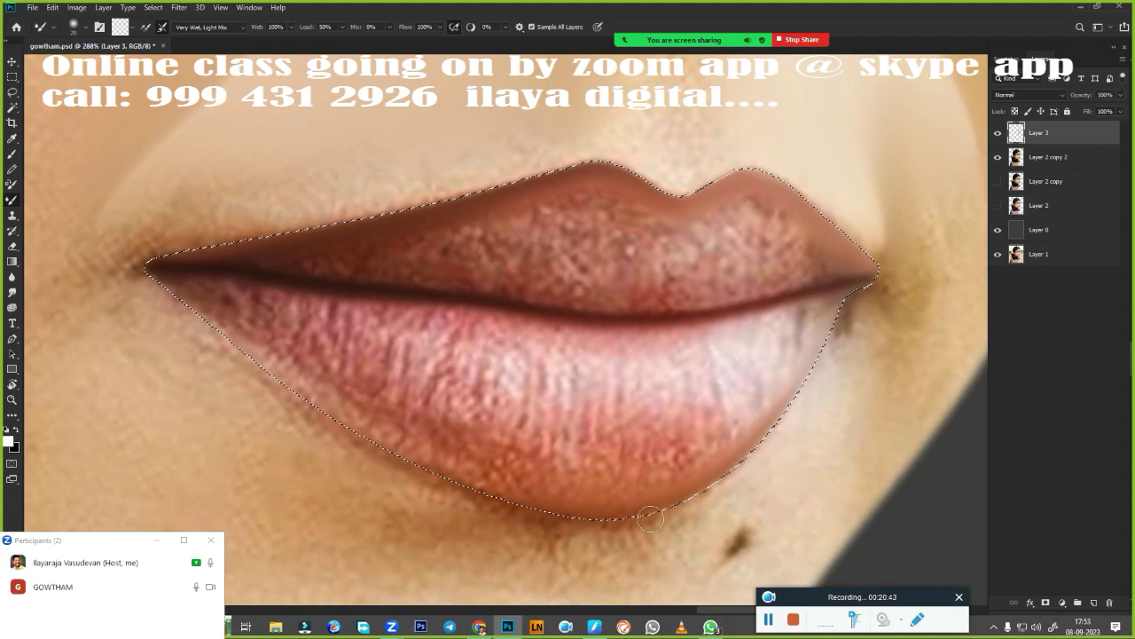
{"action": "mouse_move", "coordinate": [376, 436]}
{"action": "left_mouse_down"}
{"action": "mouse_move", "coordinate": [241, 329]}
{"action": "mouse_move", "coordinate": [260, 386]}
{"action": "left_mouse_up"}
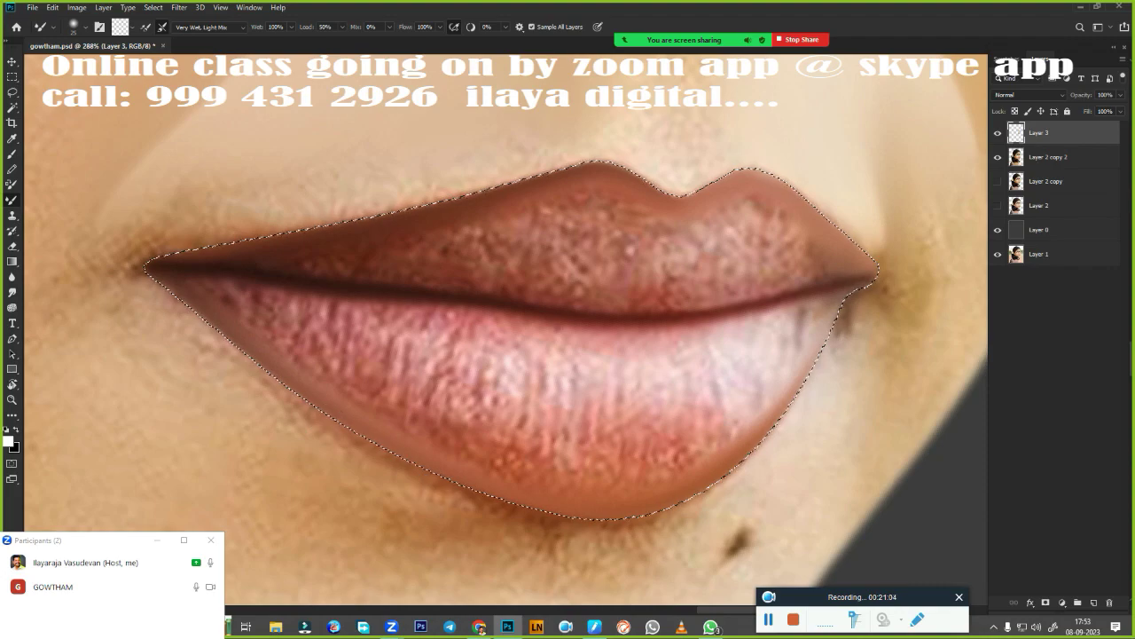
{"action": "scroll", "coordinate": [715, 399], "scroll_direction": "down", "scroll_amount": 3}
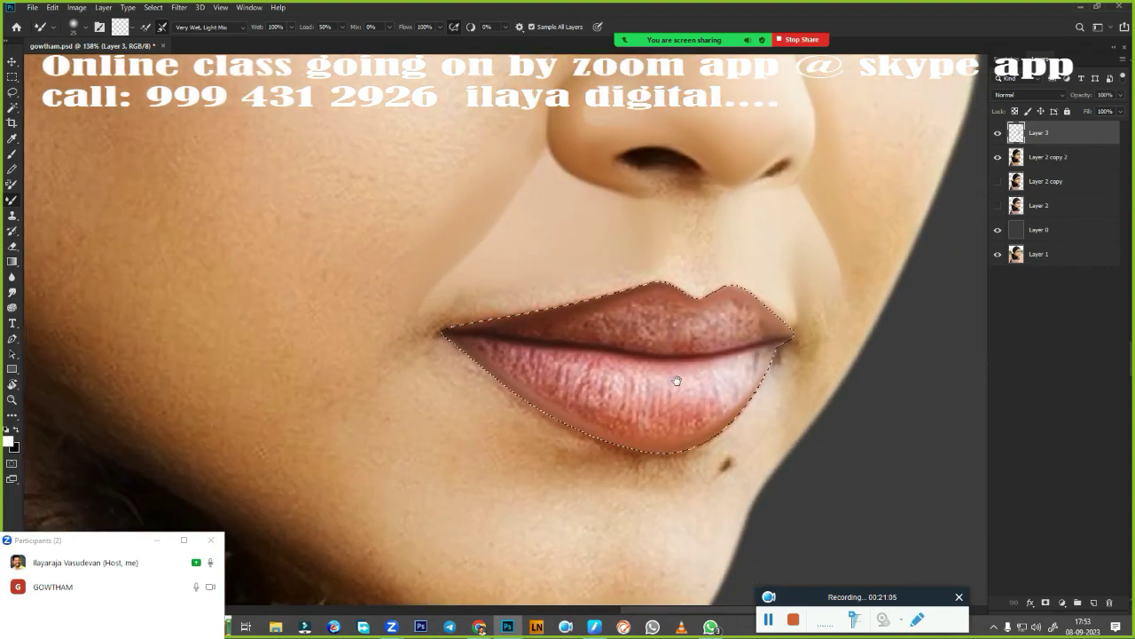
- Re-feather the lip selection and blend the lips with the Mixer Brush, adjusting brush size
{"action": "right_click", "coordinate": [602, 357], "text": "alt+shift"}
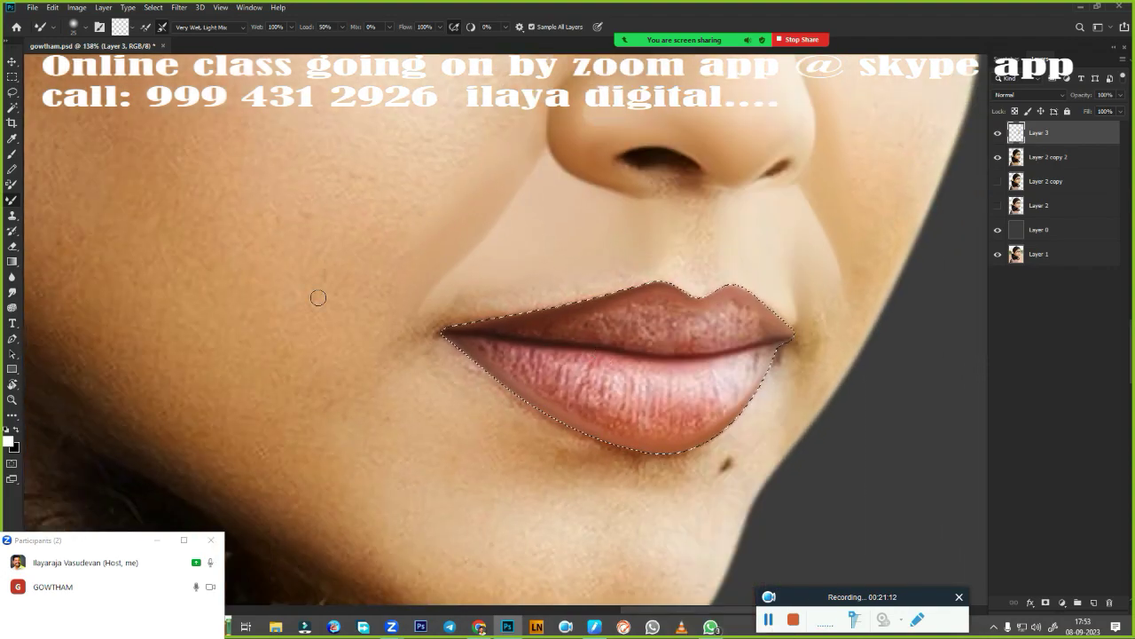
{"action": "key", "text": "shift+F6"}
{"action": "key", "text": "Return"}
{"action": "scroll", "coordinate": [561, 421], "scroll_direction": "up", "scroll_amount": 2}
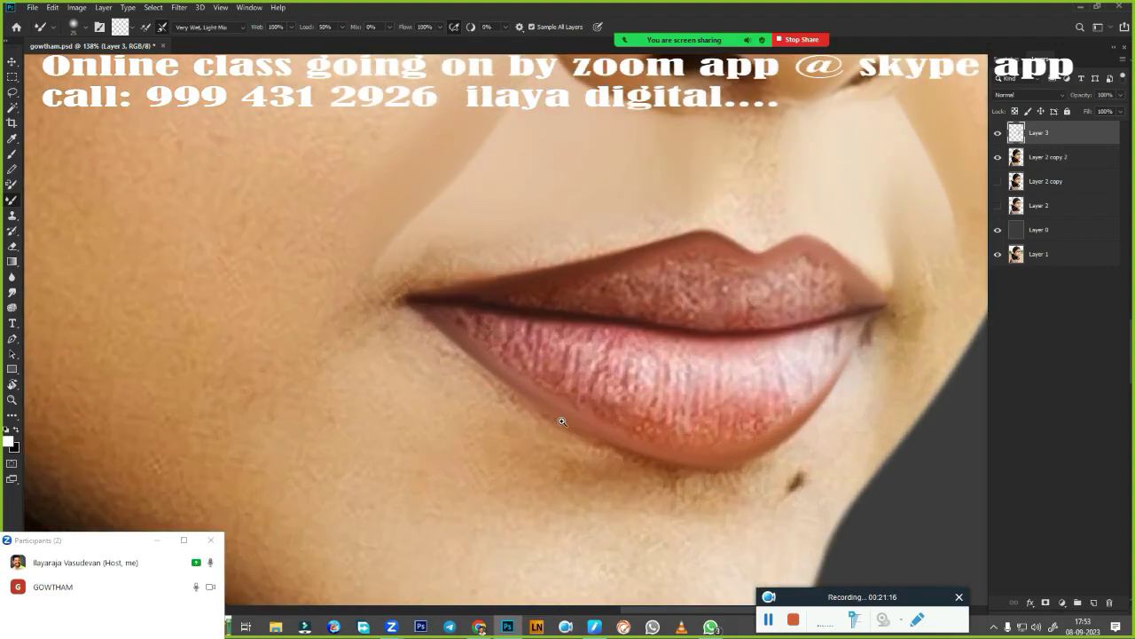
{"action": "scroll", "coordinate": [562, 421], "scroll_direction": "up", "scroll_amount": 2}
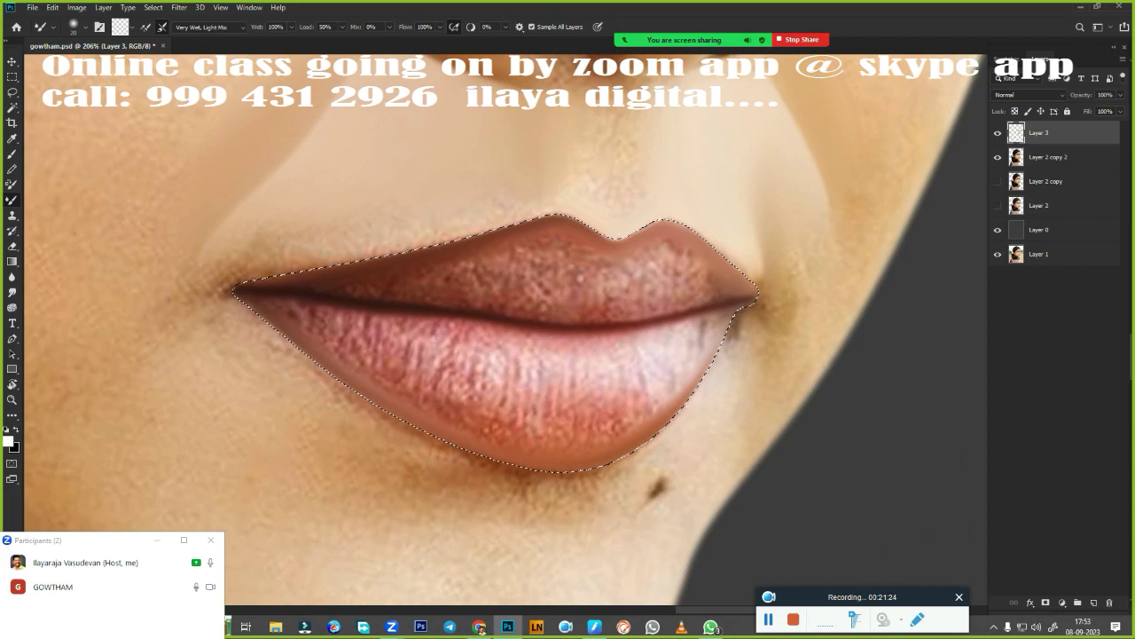
{"action": "key", "text": "bracketleft"}
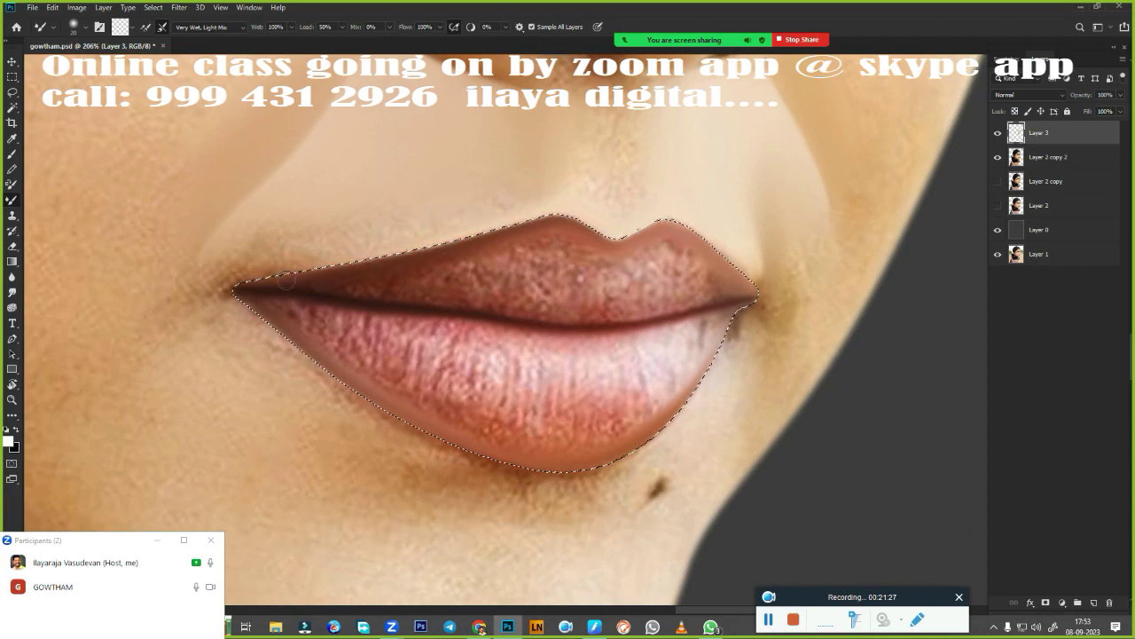
{"action": "key", "text": "bracketright"}
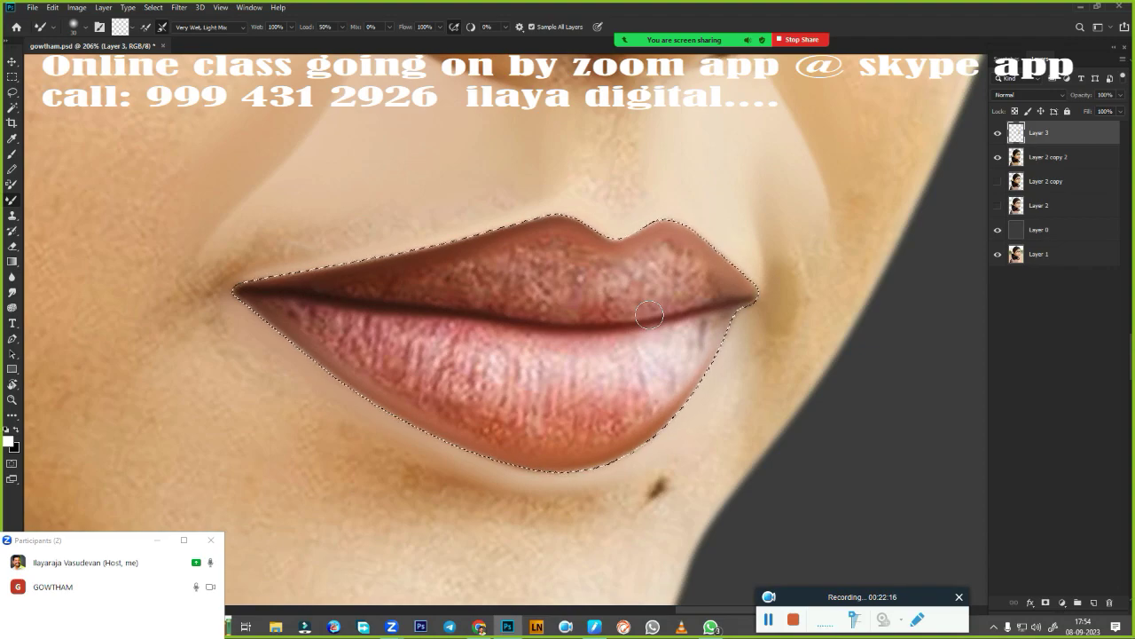
{"action": "scroll", "coordinate": [601, 406], "scroll_direction": "down", "scroll_amount": 5}
{"action": "scroll", "coordinate": [601, 406], "scroll_direction": "up", "scroll_amount": 6}
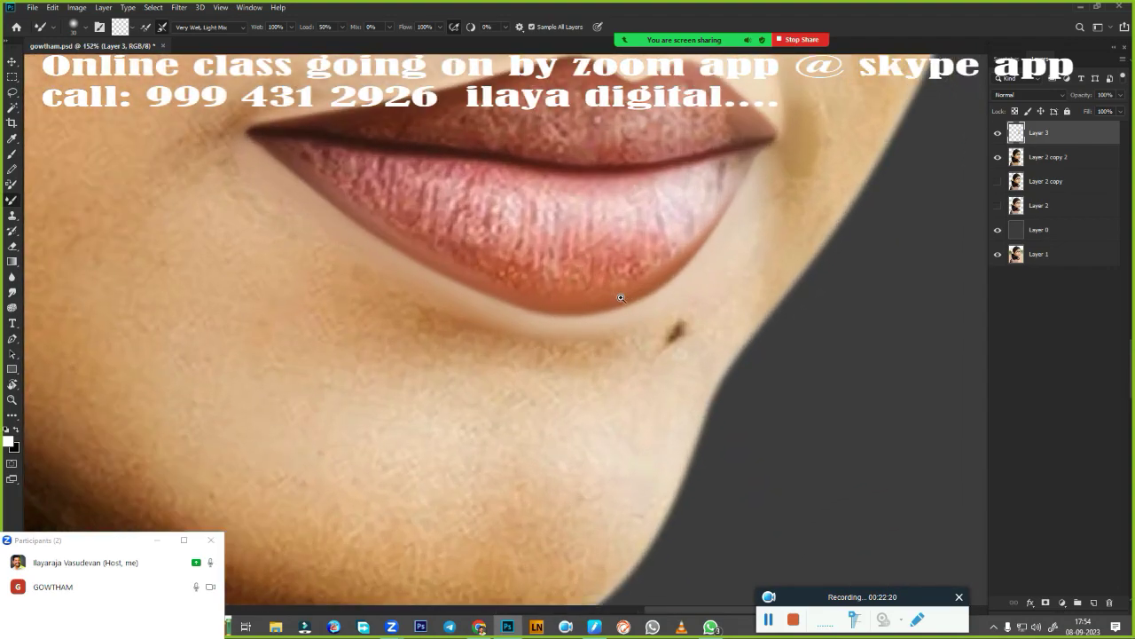
{"action": "scroll", "coordinate": [631, 369], "scroll_direction": "up", "scroll_amount": 2}
- Smudge the lower and upper lips smooth, softening the line where they meet
{"action": "key", "text": "r"}
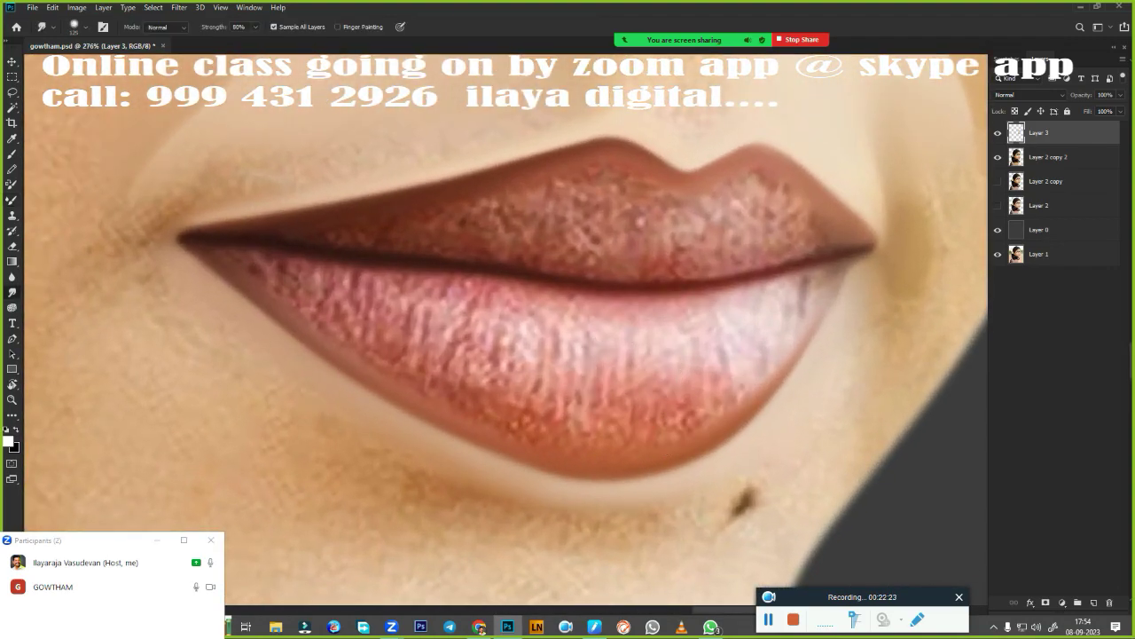
{"action": "key", "text": "bracketright"}
{"action": "mouse_move", "coordinate": [392, 300]}
{"action": "left_mouse_down"}
{"action": "mouse_move", "coordinate": [484, 333]}
{"action": "mouse_move", "coordinate": [573, 337]}
{"action": "mouse_move", "coordinate": [574, 352]}
{"action": "left_mouse_up"}
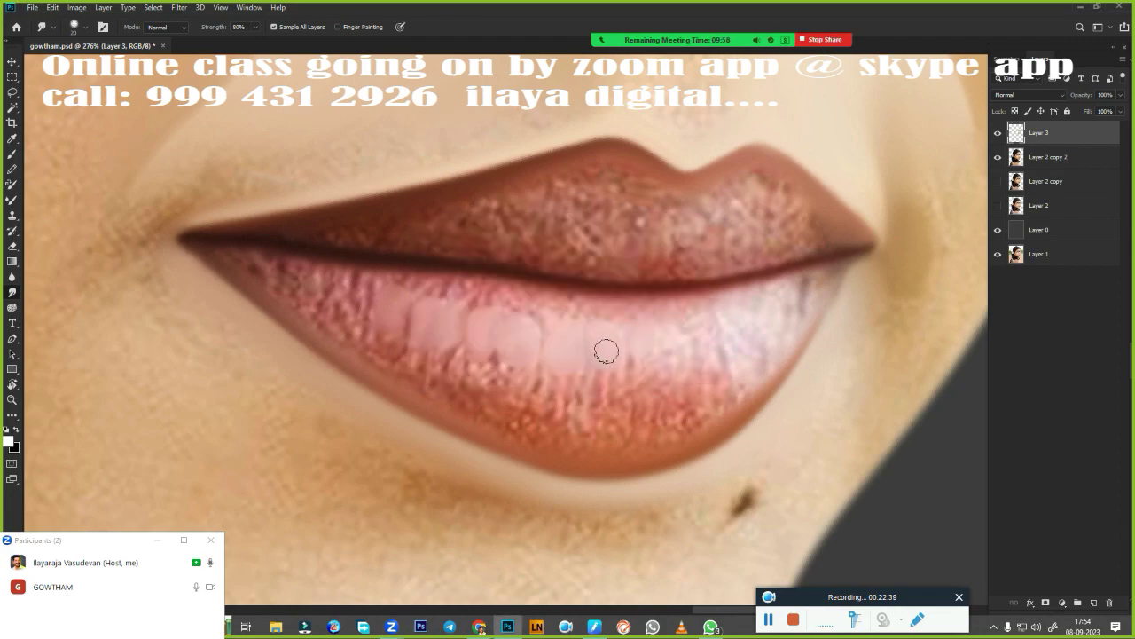
{"action": "mouse_move", "coordinate": [606, 351]}
{"action": "left_mouse_down"}
{"action": "mouse_move", "coordinate": [690, 332]}
{"action": "mouse_move", "coordinate": [692, 363]}
{"action": "mouse_move", "coordinate": [752, 348]}
{"action": "left_mouse_up"}
{"action": "mouse_move", "coordinate": [351, 286]}
{"action": "left_mouse_down"}
{"action": "mouse_move", "coordinate": [346, 306]}
{"action": "mouse_move", "coordinate": [359, 300]}
{"action": "left_mouse_up"}
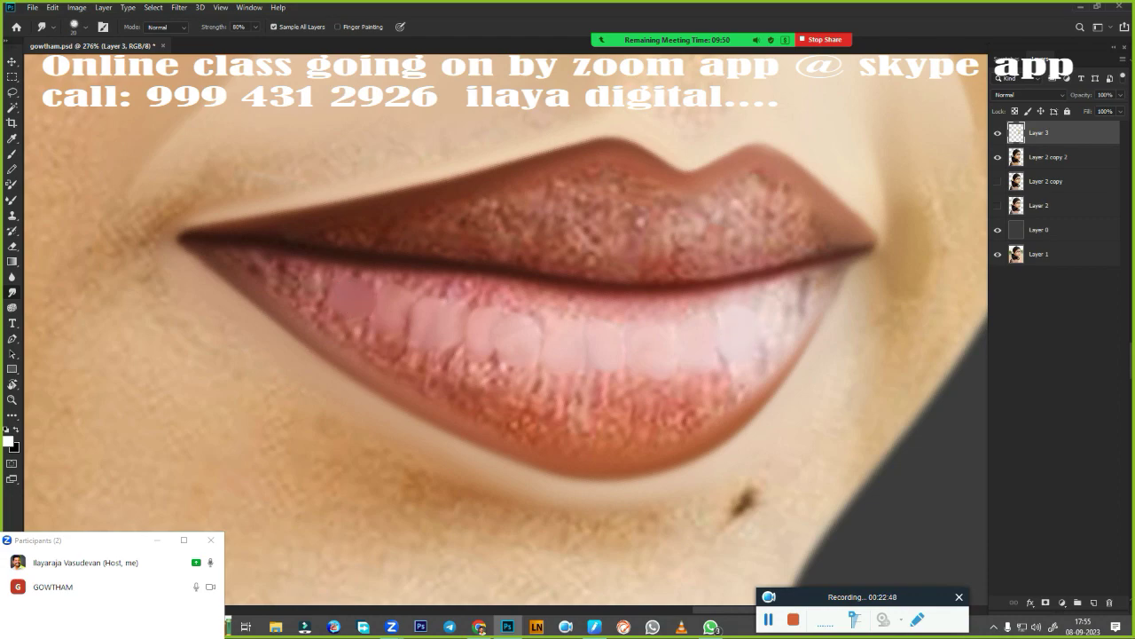
{"action": "mouse_move", "coordinate": [622, 212]}
{"action": "left_mouse_down"}
{"action": "mouse_move", "coordinate": [718, 220]}
{"action": "mouse_move", "coordinate": [737, 208]}
{"action": "mouse_move", "coordinate": [781, 216]}
{"action": "mouse_move", "coordinate": [791, 233]}
{"action": "left_mouse_up"}
{"action": "mouse_move", "coordinate": [567, 218]}
{"action": "left_mouse_down"}
{"action": "mouse_move", "coordinate": [559, 206]}
{"action": "mouse_move", "coordinate": [573, 226]}
{"action": "left_mouse_up"}
{"action": "left_click_drag", "start_coordinate": [497, 199], "coordinate": [482, 203]}
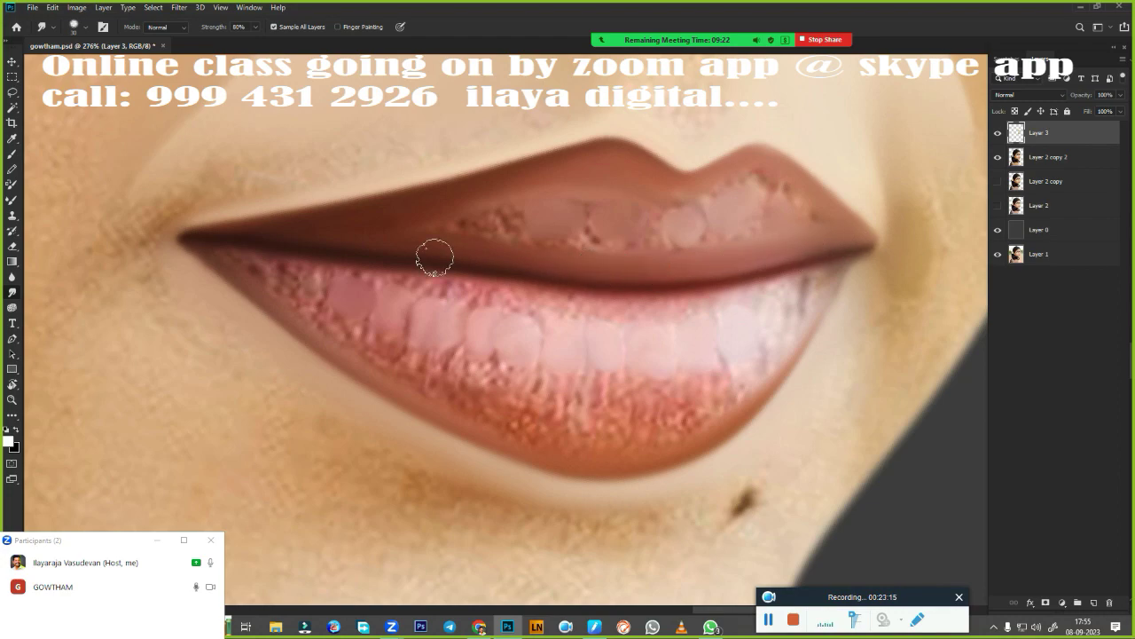
{"action": "mouse_move", "coordinate": [520, 223]}
{"action": "left_mouse_down"}
{"action": "mouse_move", "coordinate": [558, 193]}
{"action": "mouse_move", "coordinate": [634, 216]}
{"action": "mouse_move", "coordinate": [508, 238]}
{"action": "left_mouse_up"}
{"action": "mouse_move", "coordinate": [584, 210]}
{"action": "left_mouse_down"}
{"action": "mouse_move", "coordinate": [790, 223]}
{"action": "mouse_move", "coordinate": [773, 185]}
{"action": "mouse_move", "coordinate": [811, 213]}
{"action": "mouse_move", "coordinate": [660, 214]}
{"action": "mouse_move", "coordinate": [694, 245]}
{"action": "mouse_move", "coordinate": [596, 245]}
{"action": "left_mouse_up"}
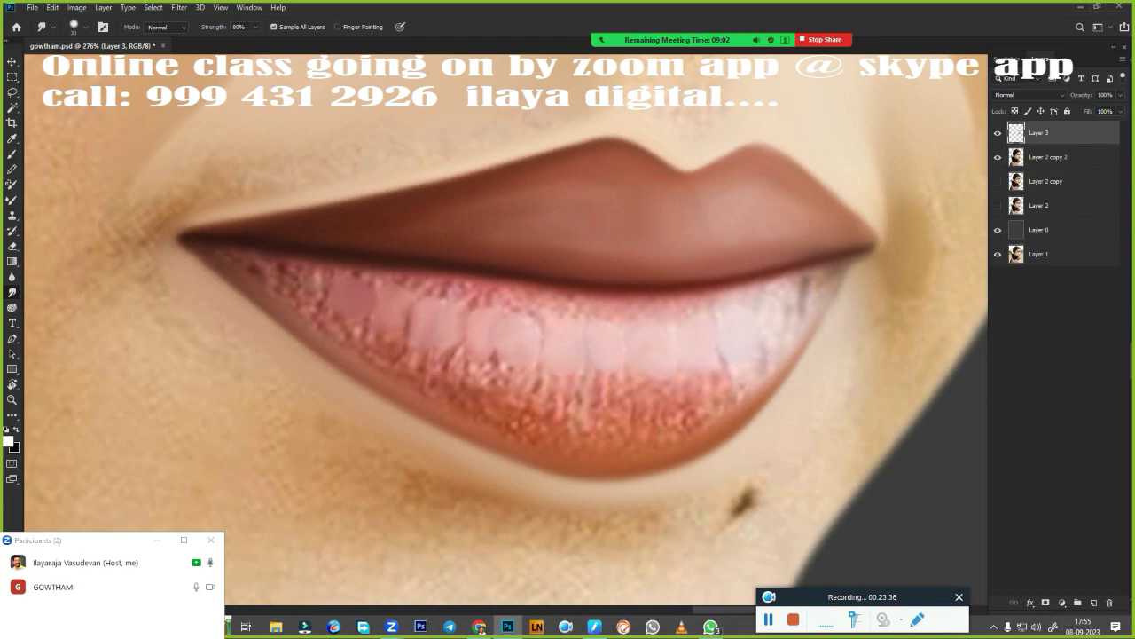
{"action": "mouse_move", "coordinate": [494, 225]}
{"action": "left_mouse_down"}
{"action": "mouse_move", "coordinate": [552, 192]}
{"action": "mouse_move", "coordinate": [396, 210]}
{"action": "mouse_move", "coordinate": [663, 208]}
{"action": "left_mouse_up"}
{"action": "mouse_move", "coordinate": [348, 245]}
{"action": "left_mouse_down"}
{"action": "mouse_move", "coordinate": [284, 244]}
{"action": "mouse_move", "coordinate": [755, 264]}
{"action": "left_mouse_up"}
{"action": "mouse_move", "coordinate": [520, 305]}
{"action": "left_mouse_down"}
{"action": "mouse_move", "coordinate": [710, 299]}
{"action": "mouse_move", "coordinate": [421, 288]}
{"action": "mouse_move", "coordinate": [530, 312]}
{"action": "mouse_move", "coordinate": [301, 257]}
{"action": "mouse_move", "coordinate": [239, 257]}
{"action": "mouse_move", "coordinate": [301, 313]}
{"action": "left_mouse_up"}
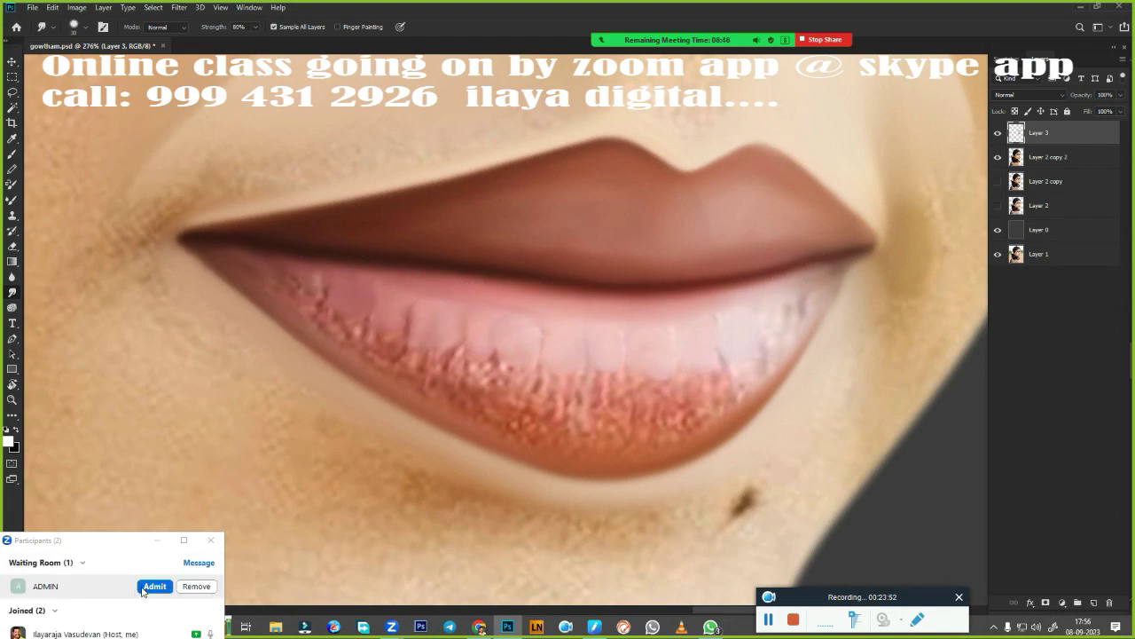
- Smudge away the teeth detail and dark mark on the lower lip with a larger brush
{"action": "left_click", "coordinate": [154, 586]}
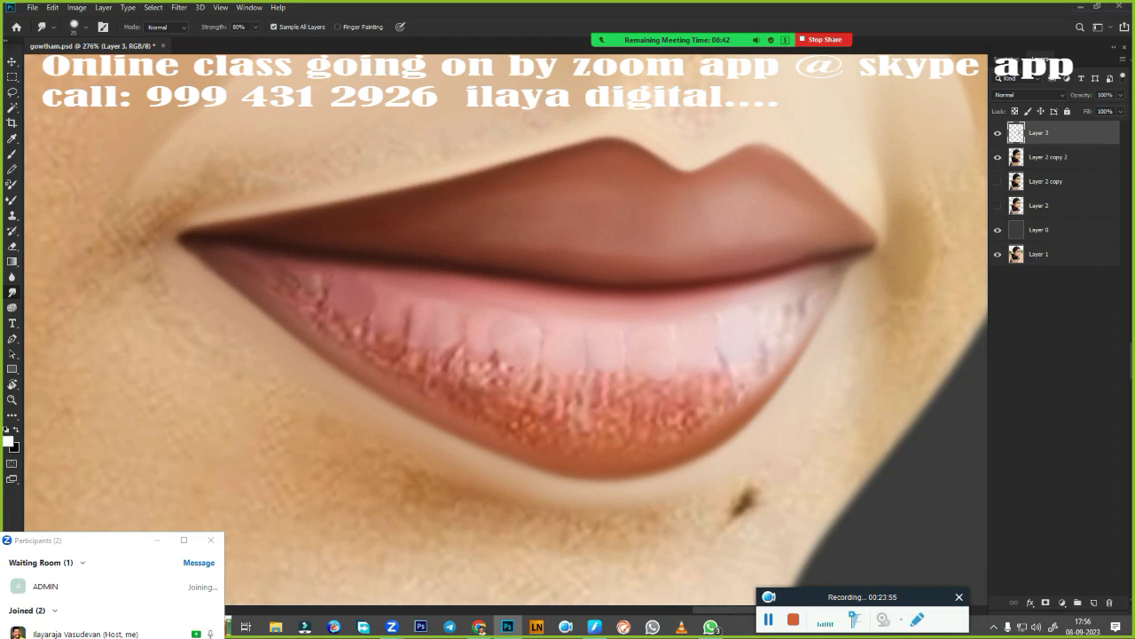
{"action": "key", "text": "bracketright"}
{"action": "mouse_move", "coordinate": [314, 311]}
{"action": "left_mouse_down"}
{"action": "mouse_move", "coordinate": [338, 271]}
{"action": "mouse_move", "coordinate": [435, 381]}
{"action": "mouse_move", "coordinate": [276, 299]}
{"action": "mouse_move", "coordinate": [475, 399]}
{"action": "mouse_move", "coordinate": [410, 380]}
{"action": "mouse_move", "coordinate": [701, 412]}
{"action": "mouse_move", "coordinate": [789, 328]}
{"action": "mouse_move", "coordinate": [690, 393]}
{"action": "mouse_move", "coordinate": [337, 355]}
{"action": "mouse_move", "coordinate": [492, 408]}
{"action": "left_mouse_up"}
{"action": "left_click_drag", "start_coordinate": [497, 406], "coordinate": [747, 355]}
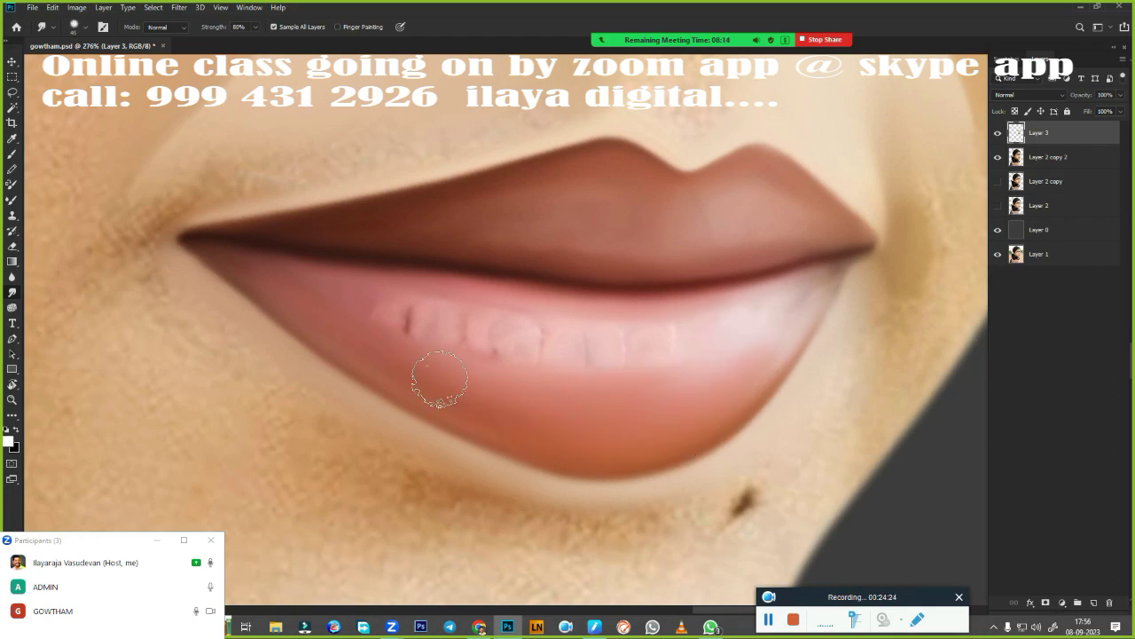
{"action": "left_click_drag", "start_coordinate": [436, 381], "coordinate": [395, 321]}
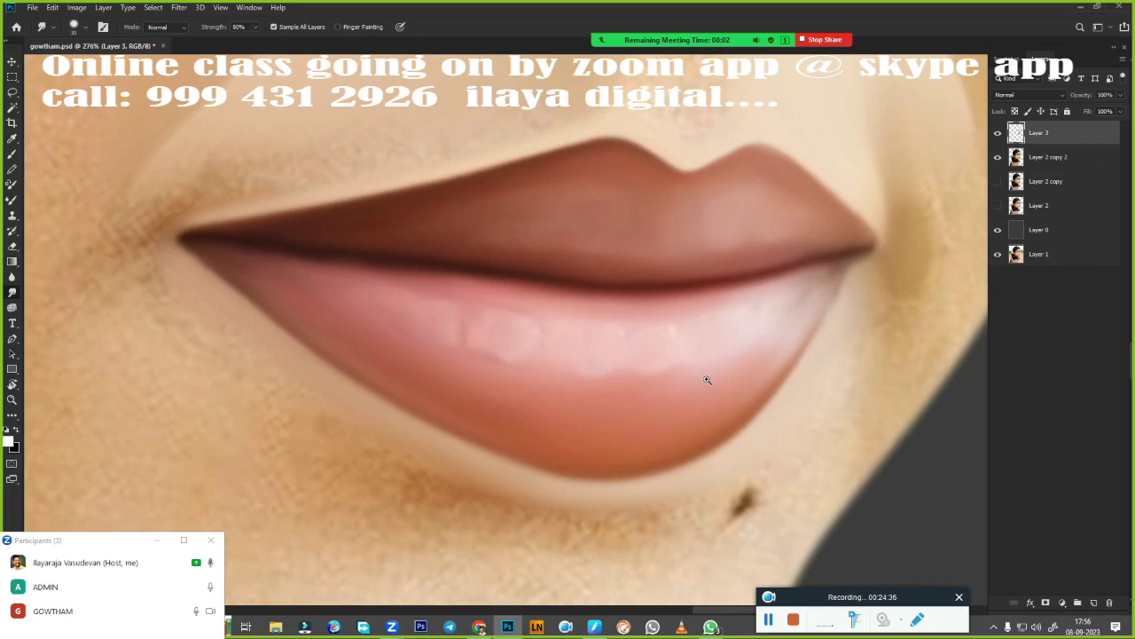
{"action": "scroll", "coordinate": [707, 379], "scroll_direction": "down", "scroll_amount": 5}
{"action": "scroll", "coordinate": [695, 471], "scroll_direction": "up", "scroll_amount": 1}
{"action": "scroll", "coordinate": [656, 398], "scroll_direction": "up", "scroll_amount": 2}
- Darken and widen both nostrils with the Mixer Brush, extending the right nostril crease
{"action": "scroll", "coordinate": [675, 401], "scroll_direction": "up", "scroll_amount": 1}
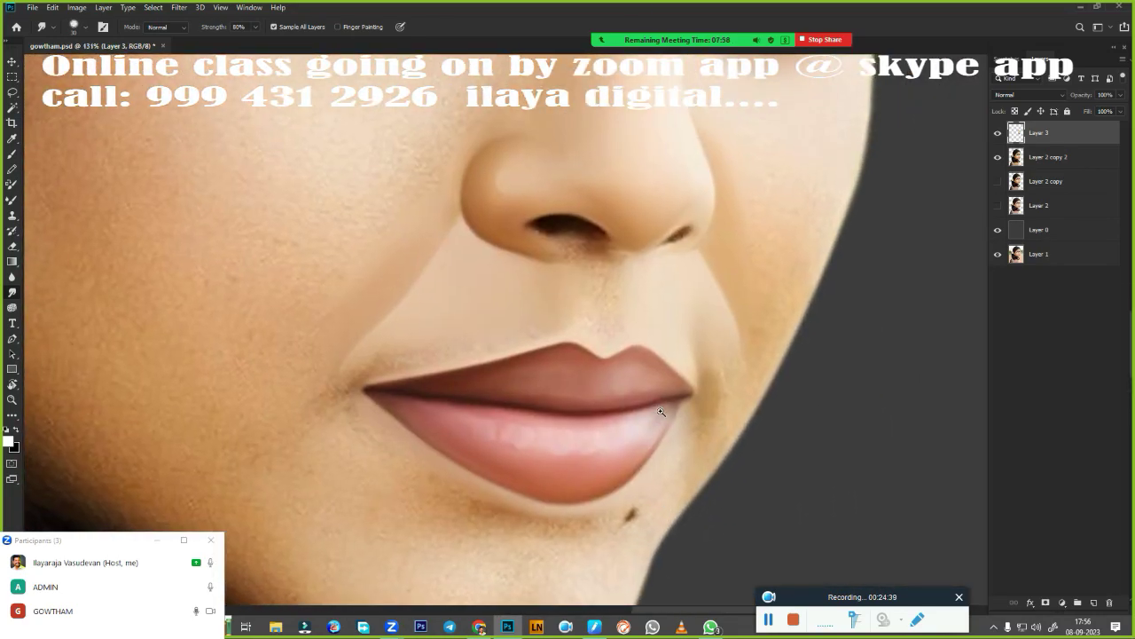
{"action": "scroll", "coordinate": [660, 408], "scroll_direction": "up", "scroll_amount": 2}
{"action": "key", "text": "b"}
{"action": "scroll", "coordinate": [576, 373], "scroll_direction": "up", "scroll_amount": 1}
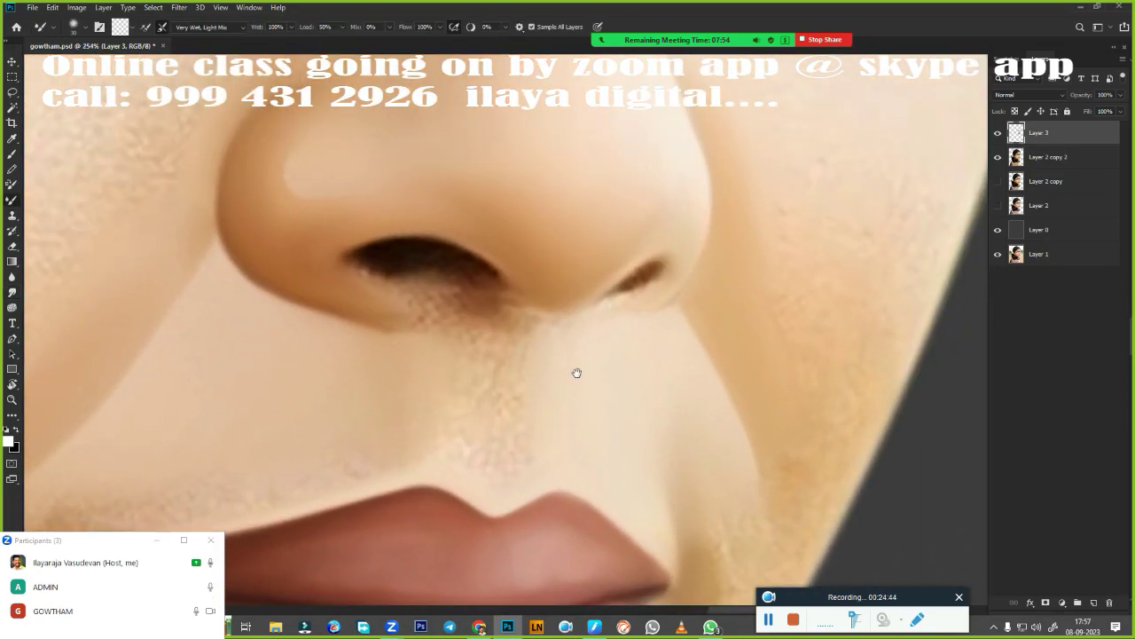
{"action": "left_click_drag", "start_coordinate": [577, 373], "coordinate": [570, 410]}
{"action": "left_click_drag", "start_coordinate": [627, 317], "coordinate": [579, 346]}
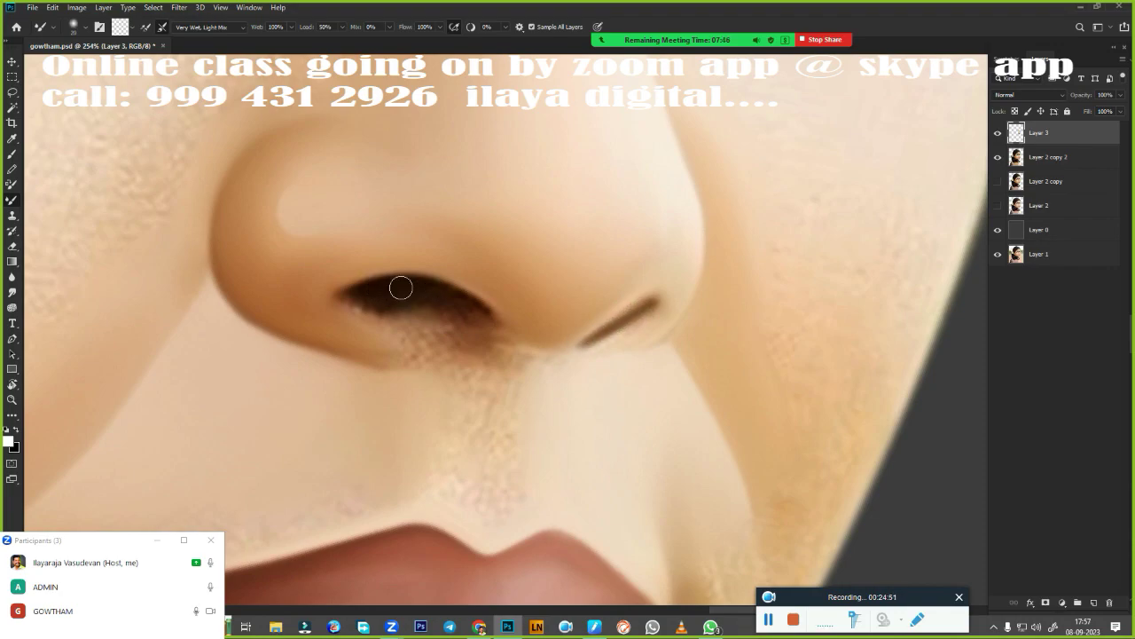
{"action": "mouse_move", "coordinate": [401, 287]}
{"action": "left_mouse_down"}
{"action": "mouse_move", "coordinate": [483, 302]}
{"action": "mouse_move", "coordinate": [498, 325]}
{"action": "left_mouse_up"}
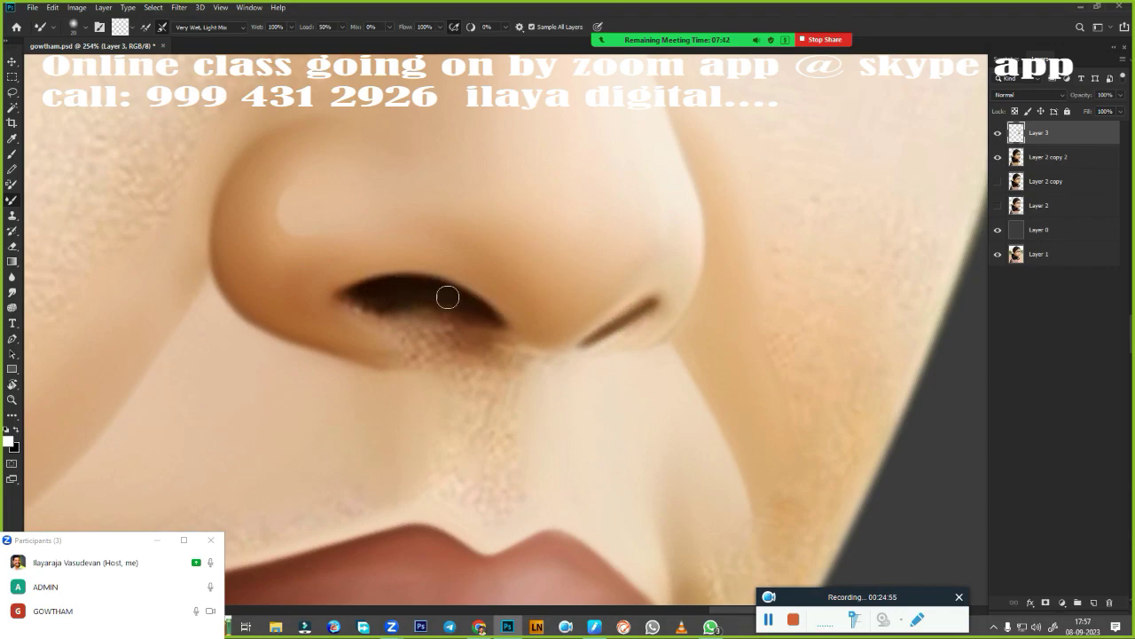
- Smudge the nostril edges and the speckled skin below the nose smooth
{"action": "key", "text": "r"}
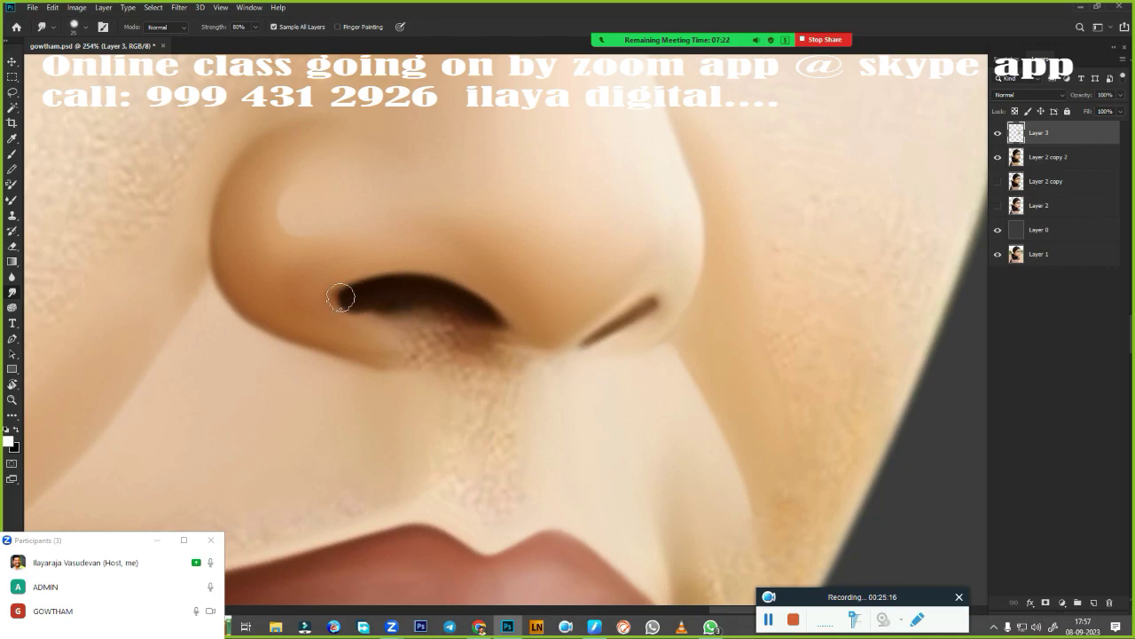
{"action": "mouse_move", "coordinate": [370, 308]}
{"action": "left_mouse_down"}
{"action": "mouse_move", "coordinate": [424, 312]}
{"action": "mouse_move", "coordinate": [438, 299]}
{"action": "left_mouse_up"}
{"action": "left_click_drag", "start_coordinate": [365, 321], "coordinate": [420, 314]}
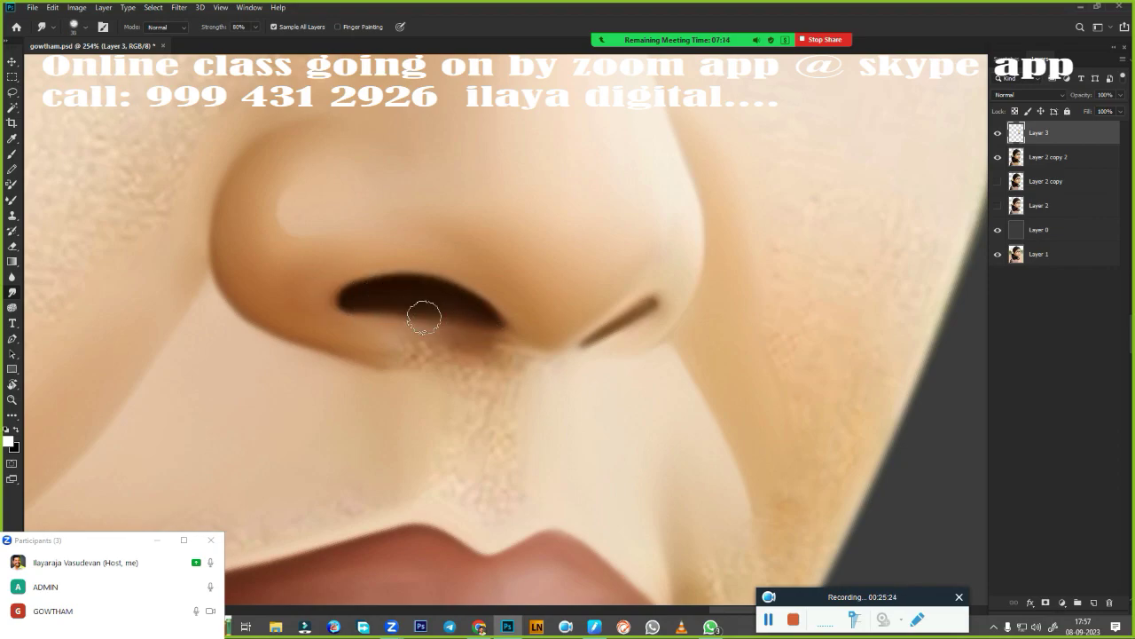
{"action": "left_click_drag", "start_coordinate": [503, 303], "coordinate": [497, 323]}
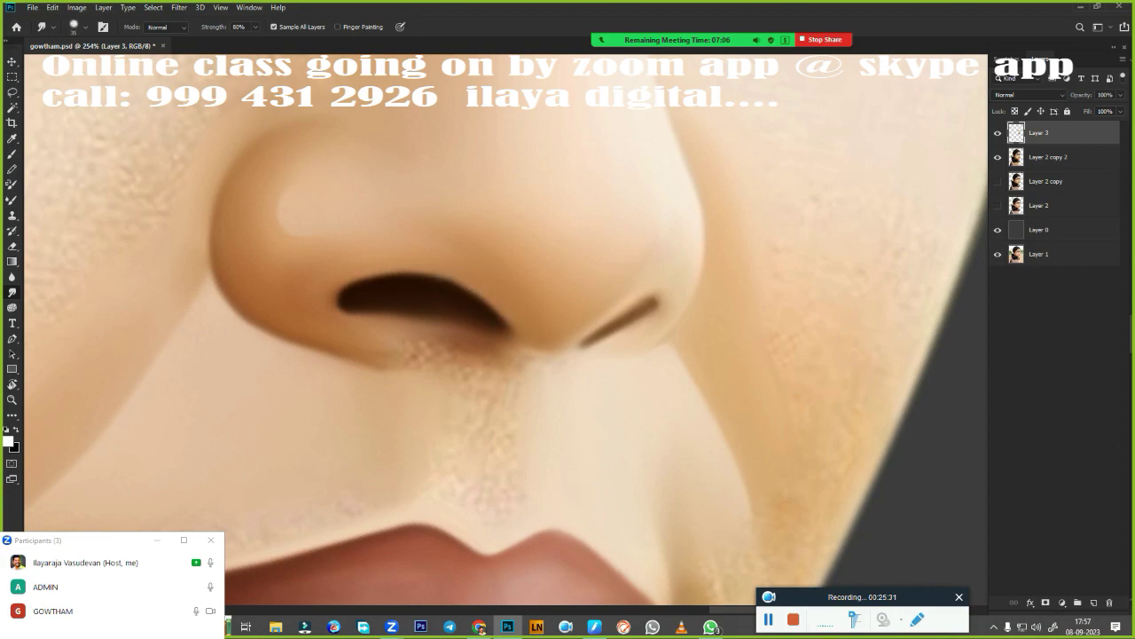
{"action": "left_click_drag", "start_coordinate": [390, 355], "coordinate": [568, 324]}
{"action": "mouse_move", "coordinate": [494, 401]}
{"action": "left_mouse_down"}
{"action": "mouse_move", "coordinate": [502, 449]}
{"action": "mouse_move", "coordinate": [479, 506]}
{"action": "mouse_move", "coordinate": [454, 390]}
{"action": "mouse_move", "coordinate": [507, 405]}
{"action": "mouse_move", "coordinate": [507, 367]}
{"action": "left_mouse_up"}
- Open the Edit menu to reach the Keyboard Shortcuts command
{"action": "scroll", "coordinate": [658, 473], "scroll_direction": "down", "scroll_amount": 3}
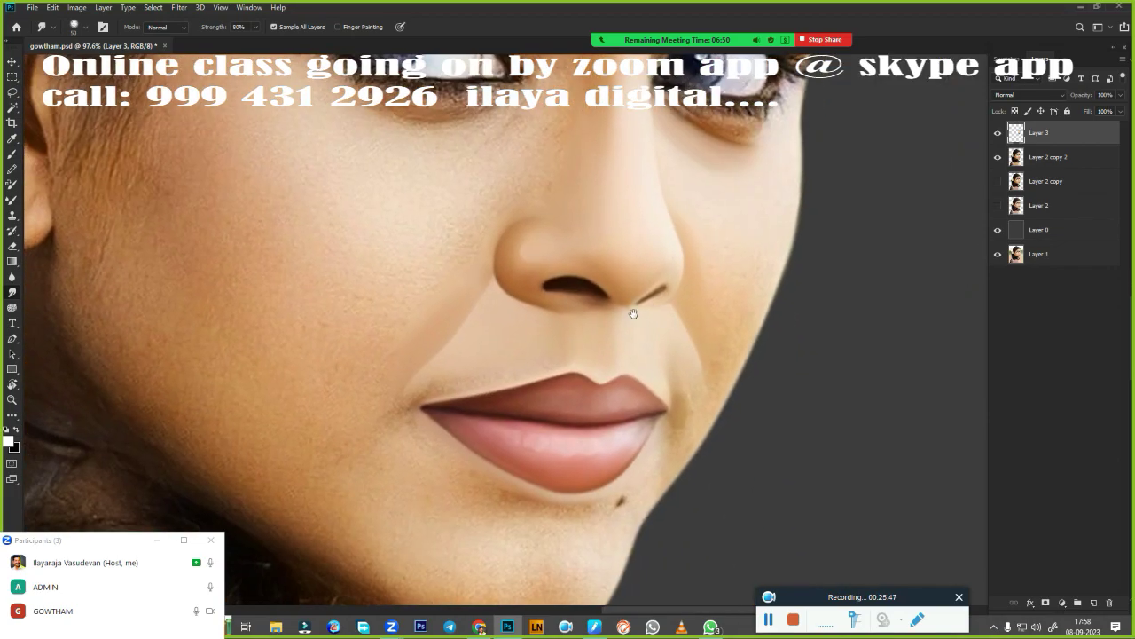
{"action": "scroll", "coordinate": [633, 312], "scroll_direction": "down", "scroll_amount": 2}
{"action": "scroll", "coordinate": [634, 311], "scroll_direction": "up", "scroll_amount": 4}
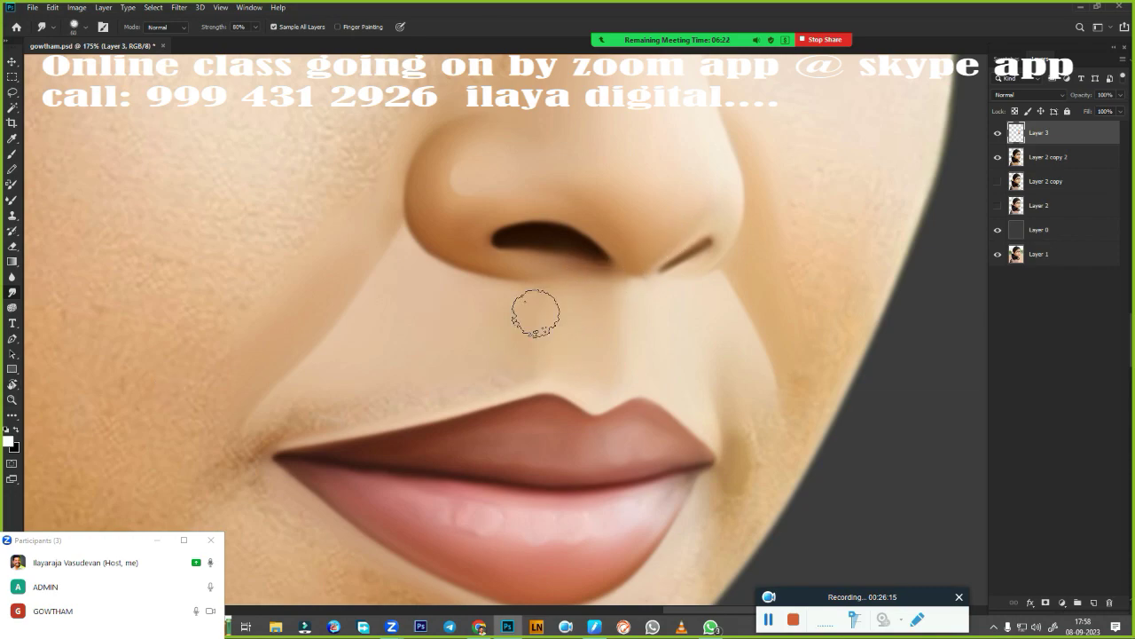
{"action": "left_click", "coordinate": [53, 7]}
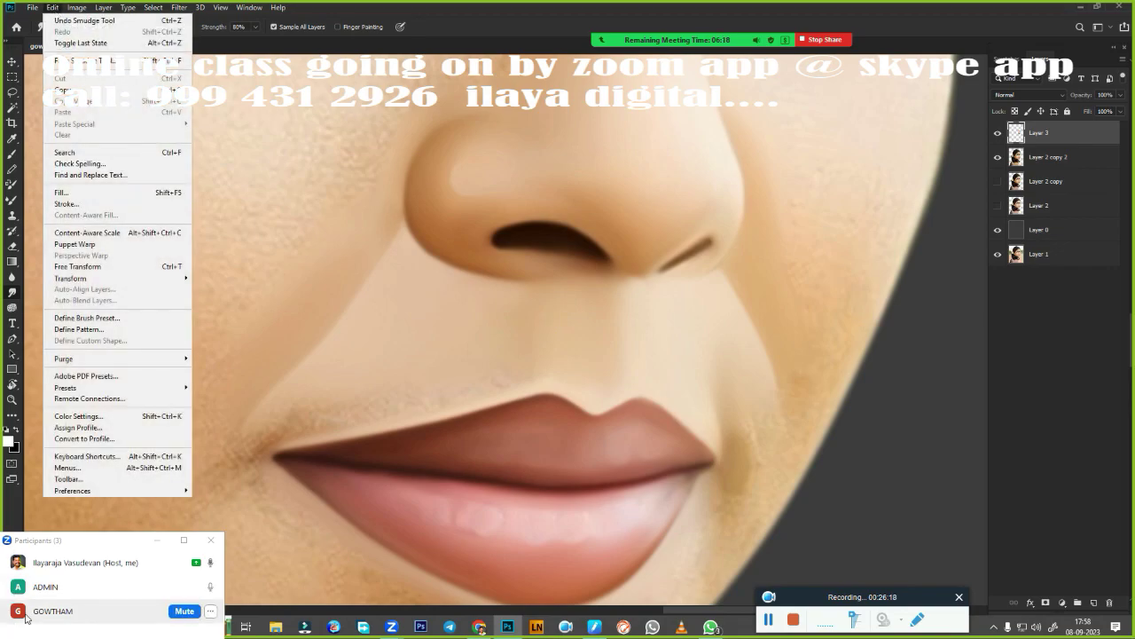
- In Keyboard Shortcuts for Tools, inspect the Rotate View Tool shortcut, revert it and confirm with OK
{"action": "left_click", "coordinate": [100, 457]}
{"action": "left_click", "coordinate": [416, 99]}
{"action": "left_click", "coordinate": [427, 135]}
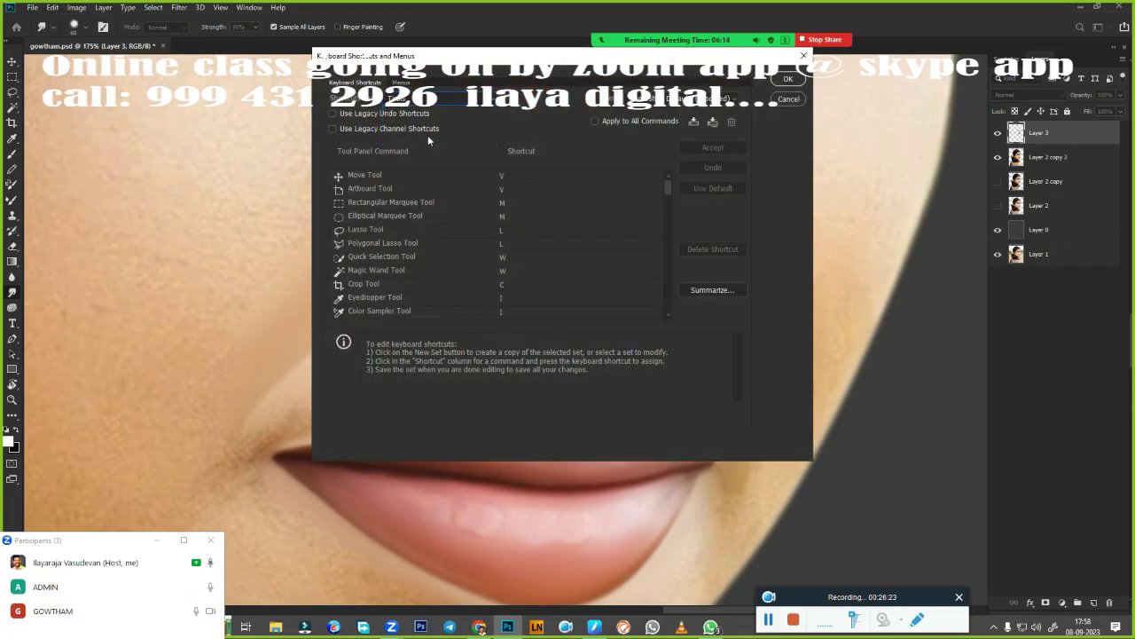
{"action": "scroll", "coordinate": [666, 190], "scroll_direction": "down", "scroll_amount": 1}
{"action": "left_click_drag", "start_coordinate": [667, 192], "coordinate": [666, 240]}
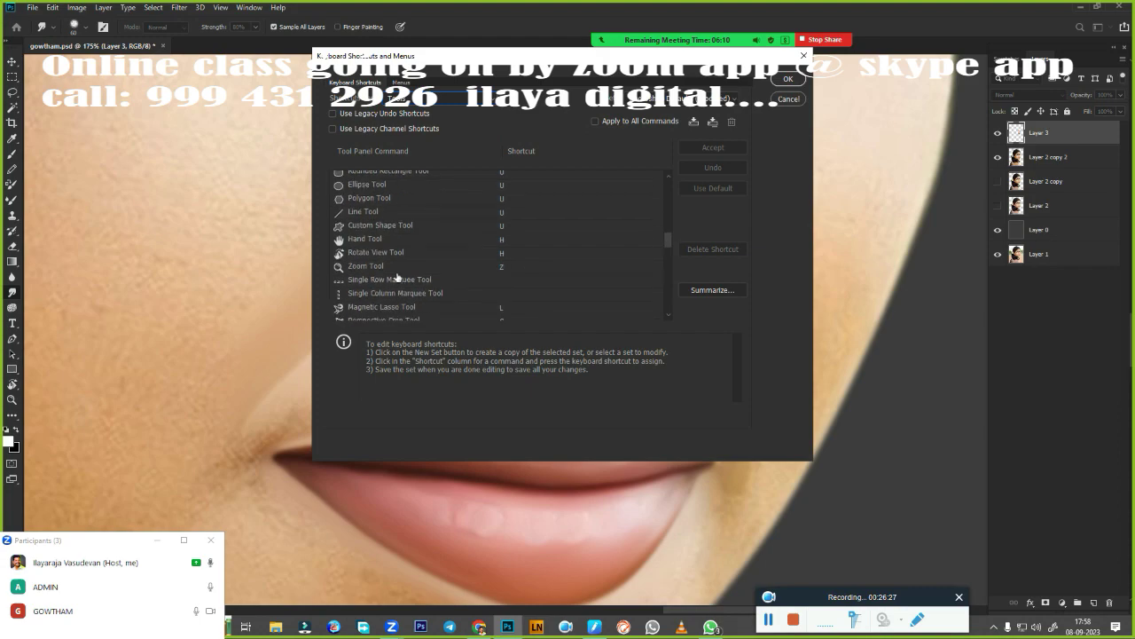
{"action": "left_click", "coordinate": [503, 255]}
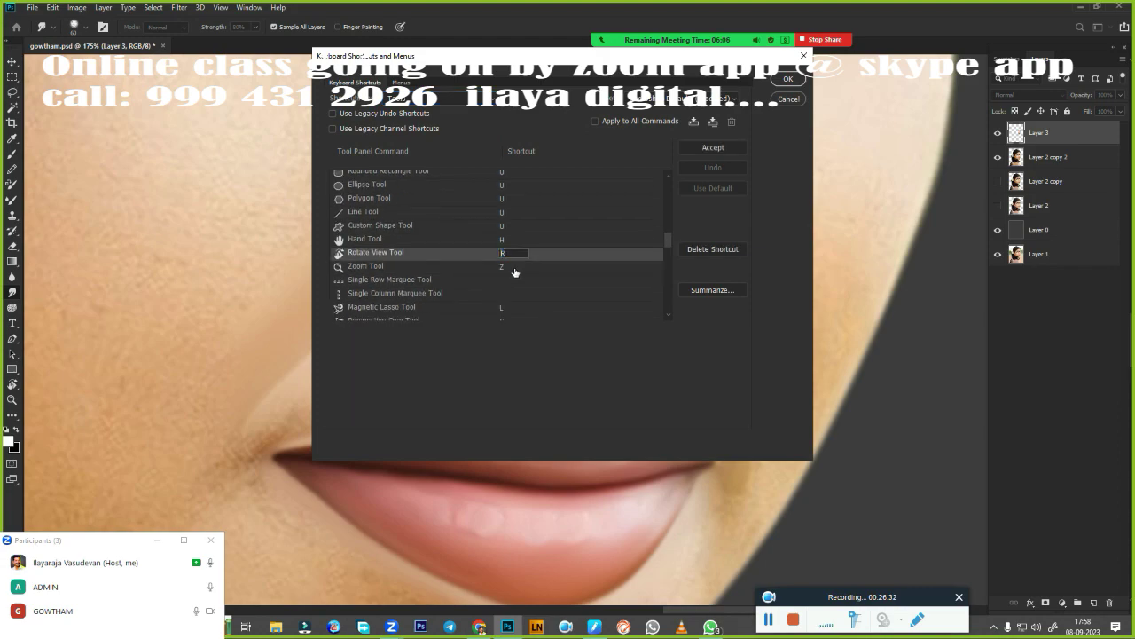
{"action": "left_click", "coordinate": [512, 253]}
{"action": "left_click", "coordinate": [711, 147]}
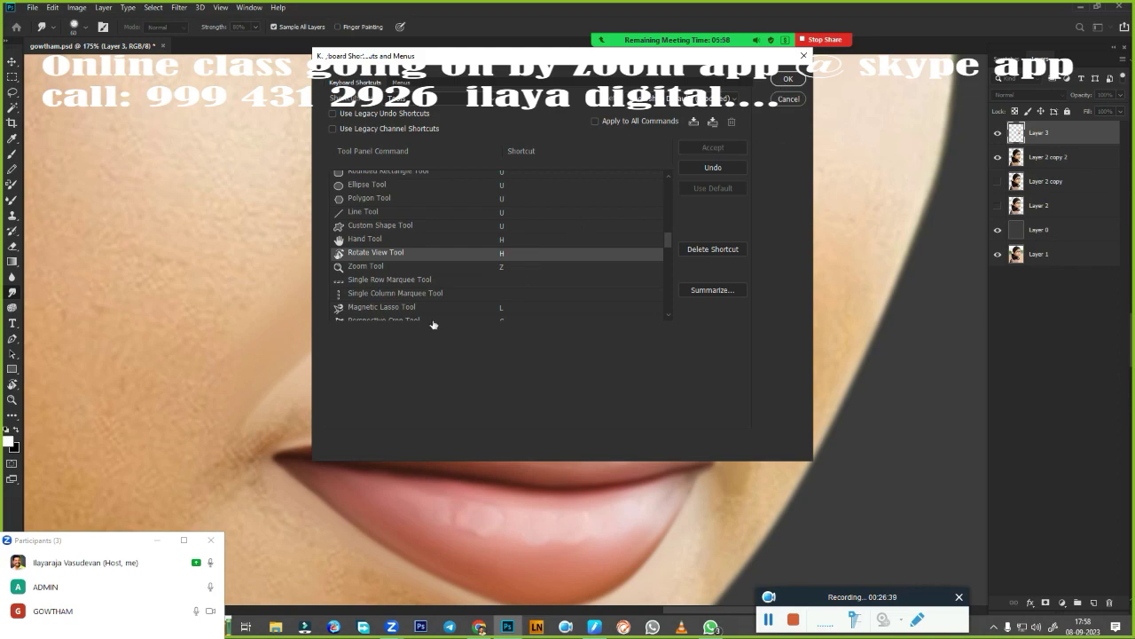
{"action": "left_click", "coordinate": [786, 79]}
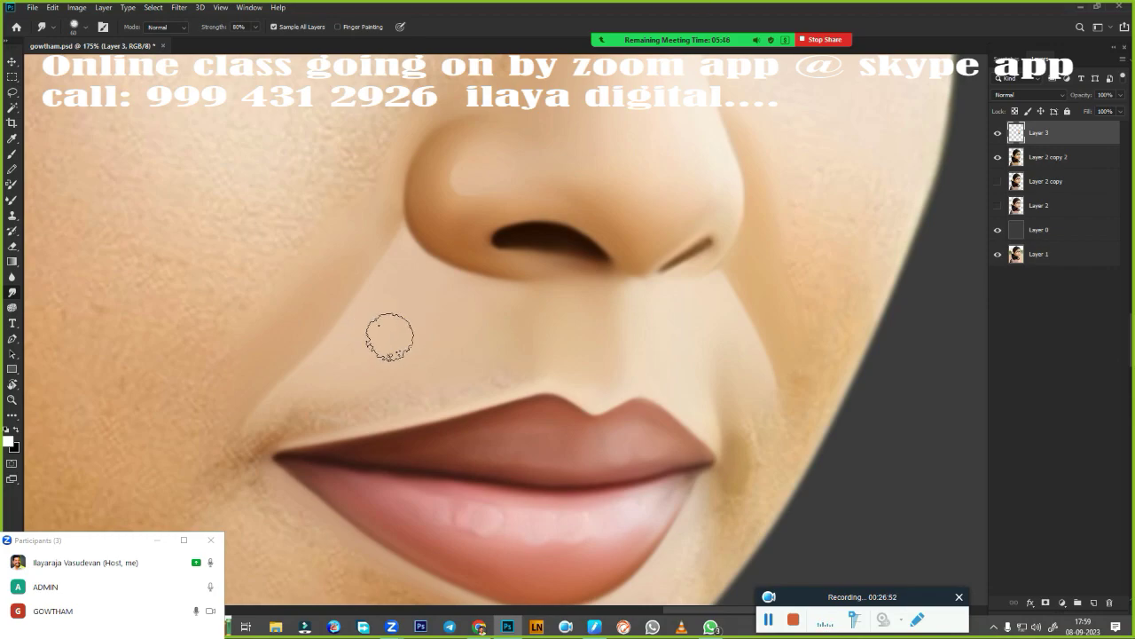
- Make Layer 3 visible again and add a new empty layer on top
{"action": "scroll", "coordinate": [389, 337], "scroll_direction": "down", "scroll_amount": 2}
{"action": "scroll", "coordinate": [588, 398], "scroll_direction": "down", "scroll_amount": 2}
{"action": "scroll", "coordinate": [656, 370], "scroll_direction": "down", "scroll_amount": 3}
{"action": "scroll", "coordinate": [624, 309], "scroll_direction": "up", "scroll_amount": 5}
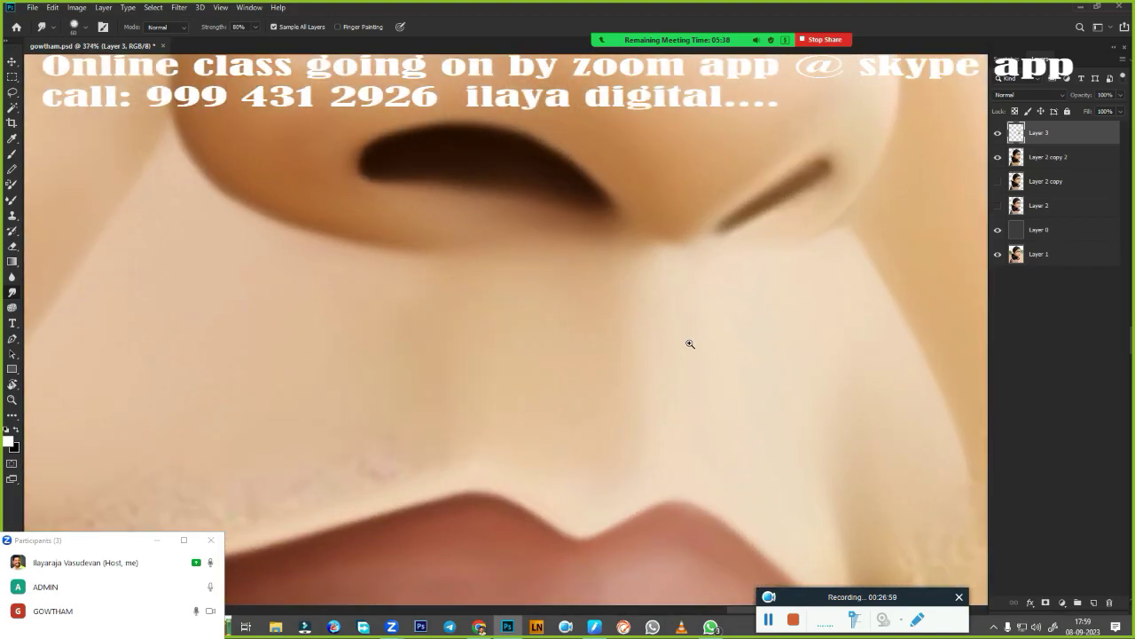
{"action": "scroll", "coordinate": [689, 345], "scroll_direction": "down", "scroll_amount": 5}
{"action": "left_click", "coordinate": [998, 133]}
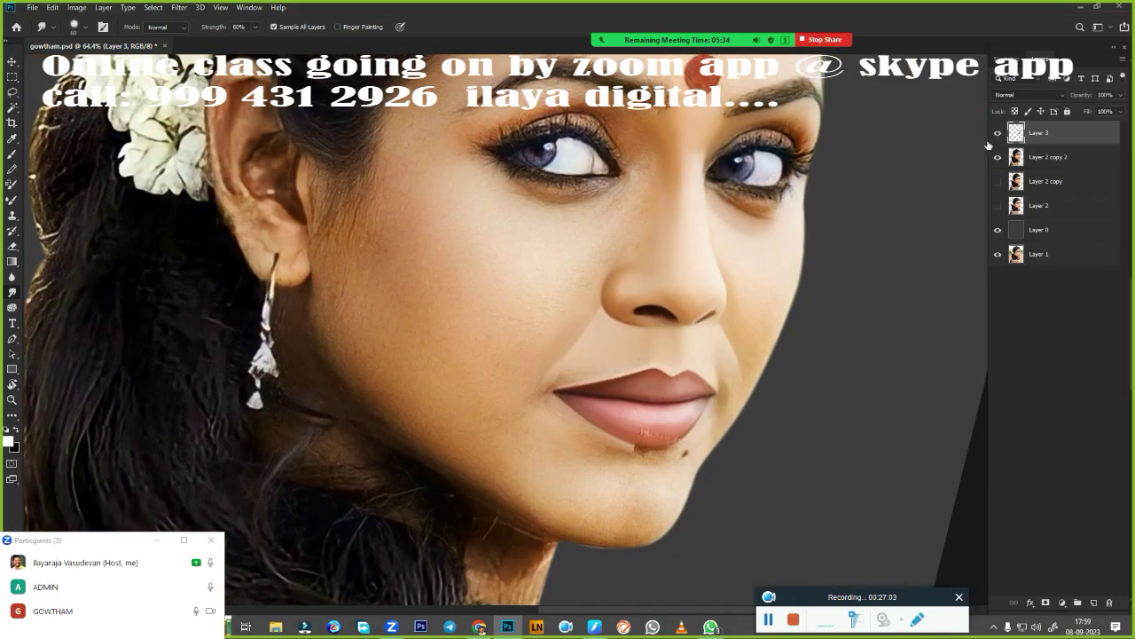
{"action": "scroll", "coordinate": [818, 309], "scroll_direction": "up", "scroll_amount": 4}
{"action": "scroll", "coordinate": [636, 322], "scroll_direction": "up", "scroll_amount": 2}
{"action": "scroll", "coordinate": [655, 323], "scroll_direction": "up", "scroll_amount": 1}
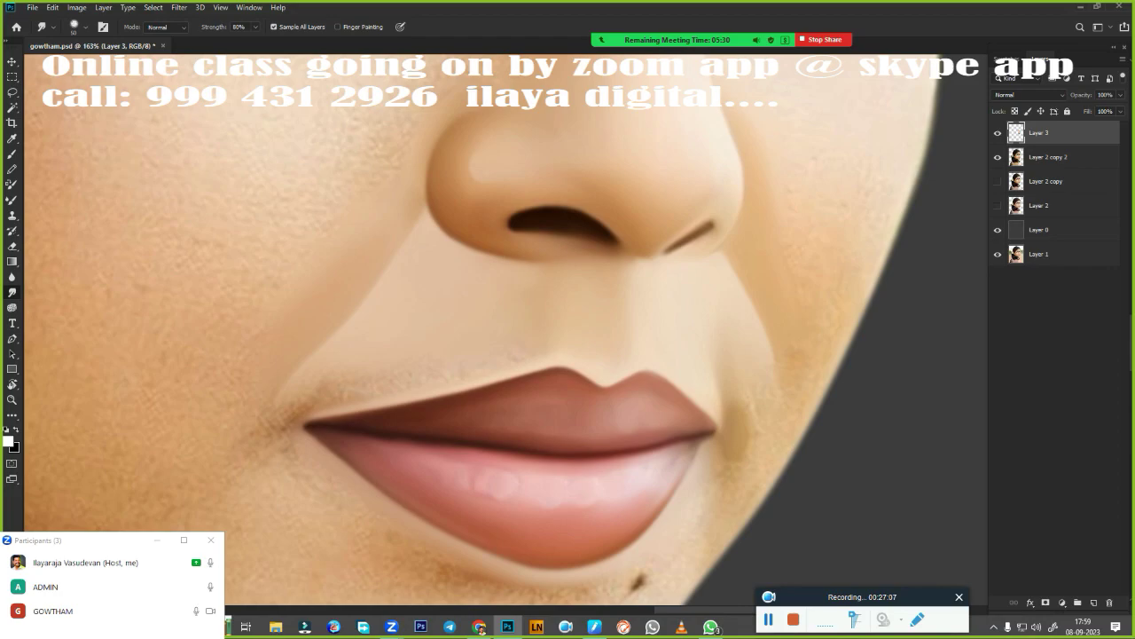
{"action": "left_click", "coordinate": [1094, 602]}
- Toggle Layer 3 to compare, then smudge the stubble above the left lip corner smooth
{"action": "left_click", "coordinate": [998, 157]}
{"action": "scroll", "coordinate": [717, 375], "scroll_direction": "down", "scroll_amount": 4}
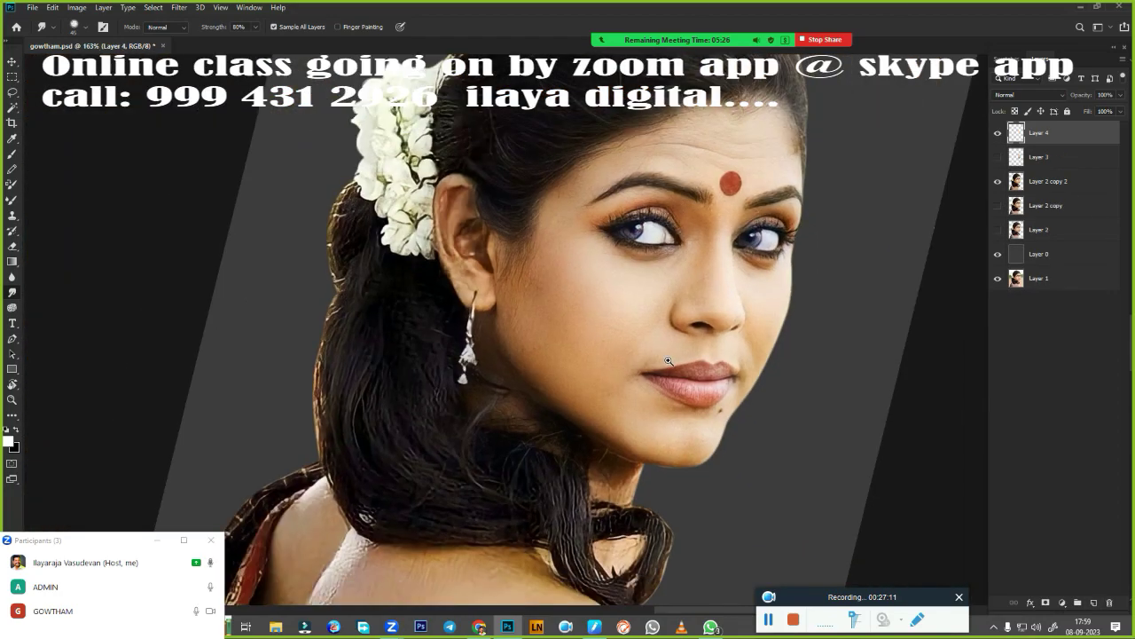
{"action": "scroll", "coordinate": [692, 371], "scroll_direction": "up", "scroll_amount": 1}
{"action": "scroll", "coordinate": [691, 370], "scroll_direction": "up", "scroll_amount": 2}
{"action": "scroll", "coordinate": [642, 330], "scroll_direction": "up", "scroll_amount": 1}
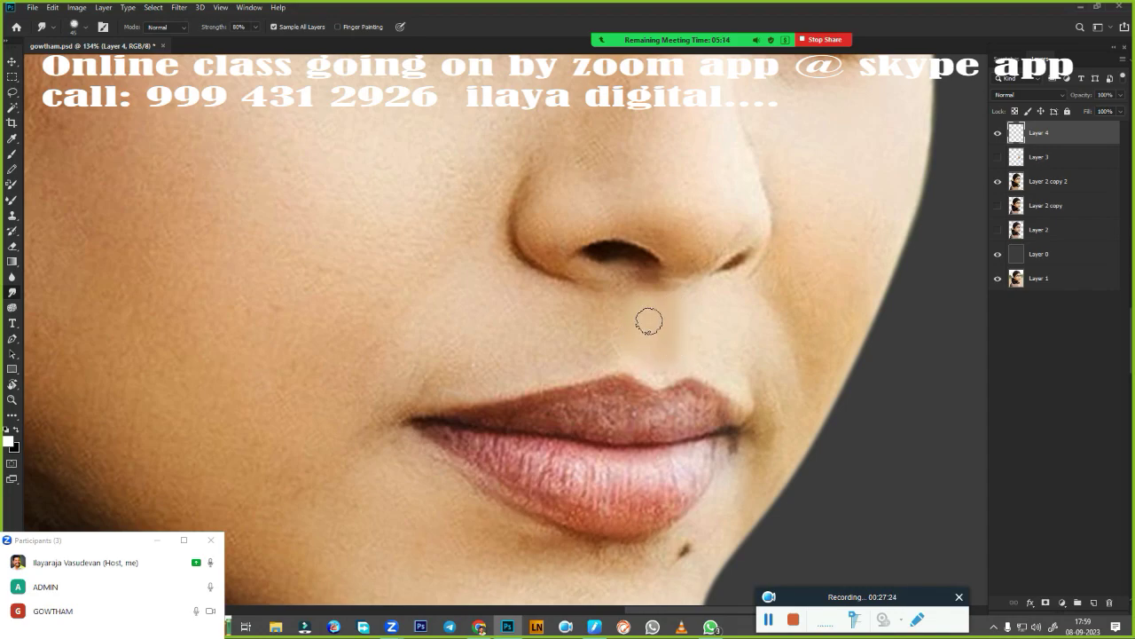
{"action": "left_click", "coordinate": [997, 159]}
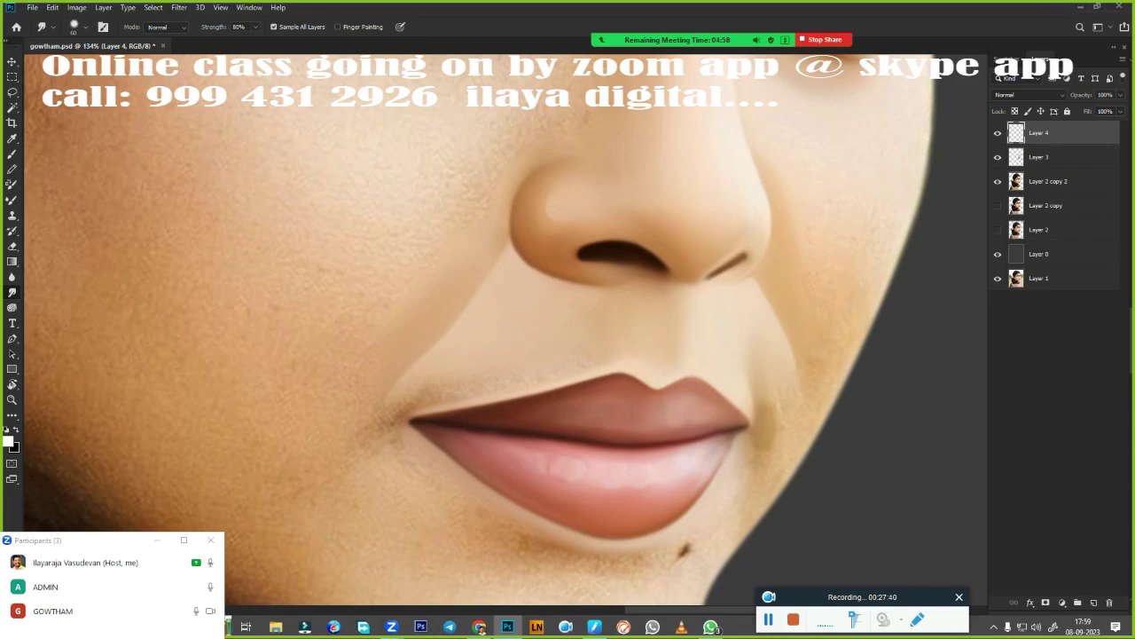
{"action": "scroll", "coordinate": [509, 476], "scroll_direction": "up", "scroll_amount": 3}
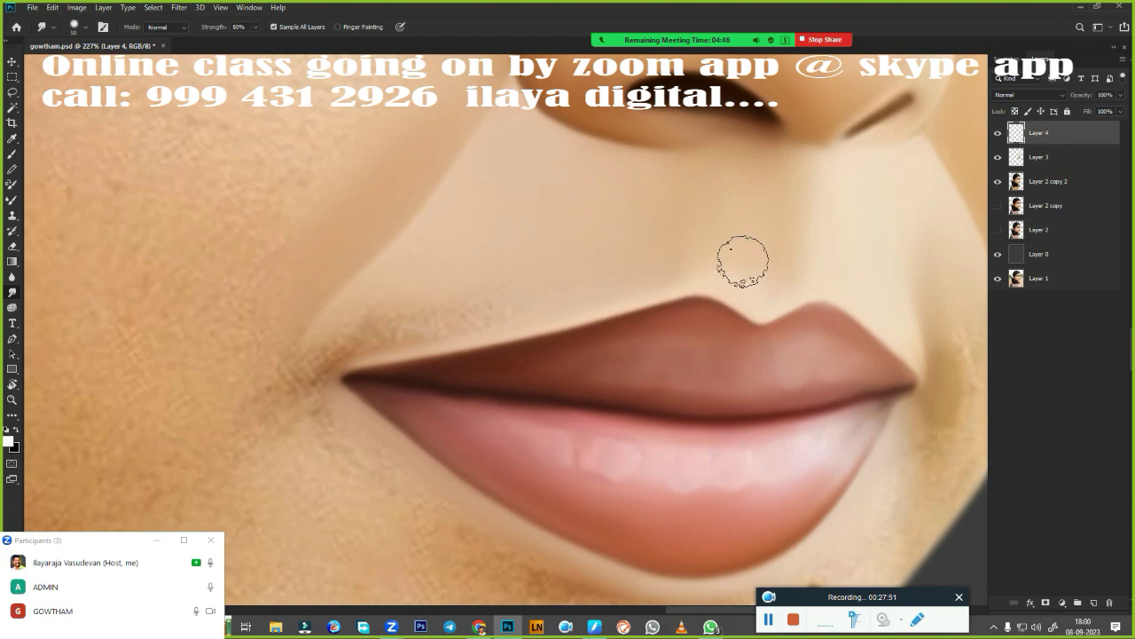
{"action": "left_click_drag", "start_coordinate": [395, 315], "coordinate": [350, 346]}
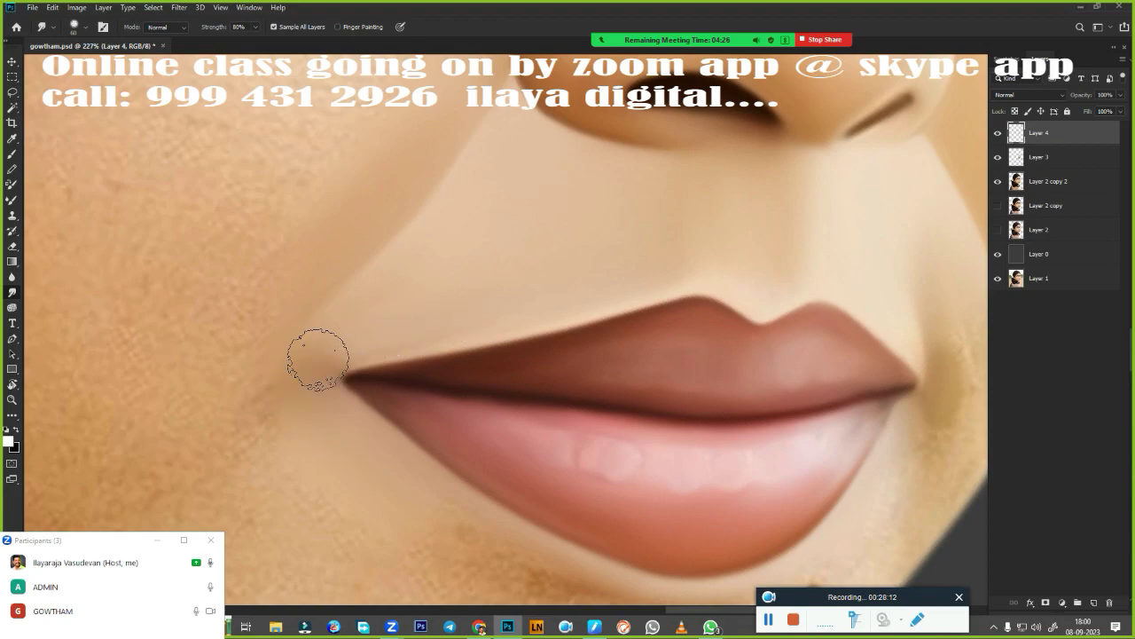
- Zoom out across the lips and chin and save the document
{"action": "key", "text": "ctrl+minus"}
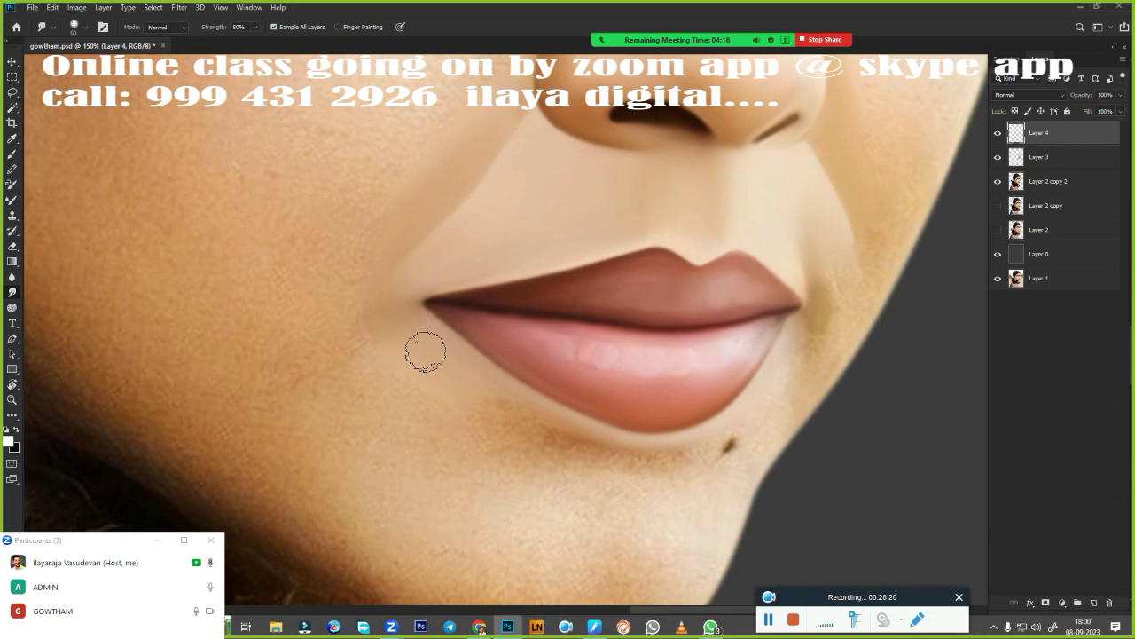
{"action": "left_click_drag", "start_coordinate": [867, 298], "coordinate": [663, 322]}
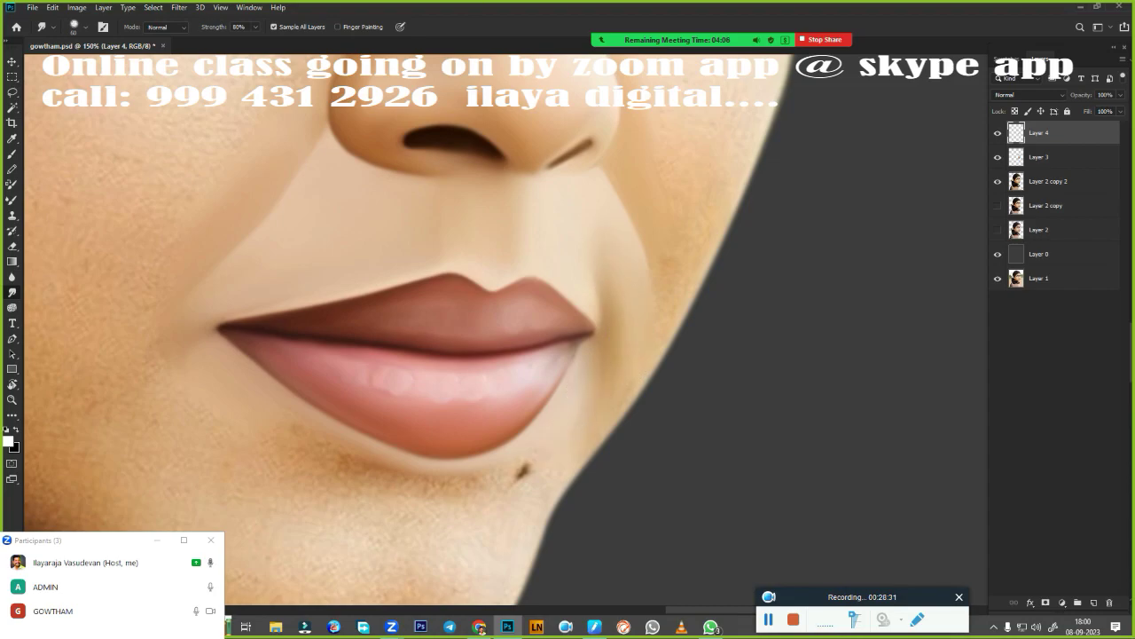
{"action": "scroll", "coordinate": [648, 390], "scroll_direction": "down", "scroll_amount": 3}
{"action": "scroll", "coordinate": [636, 401], "scroll_direction": "down", "scroll_amount": 3}
{"action": "scroll", "coordinate": [635, 401], "scroll_direction": "up", "scroll_amount": 3}
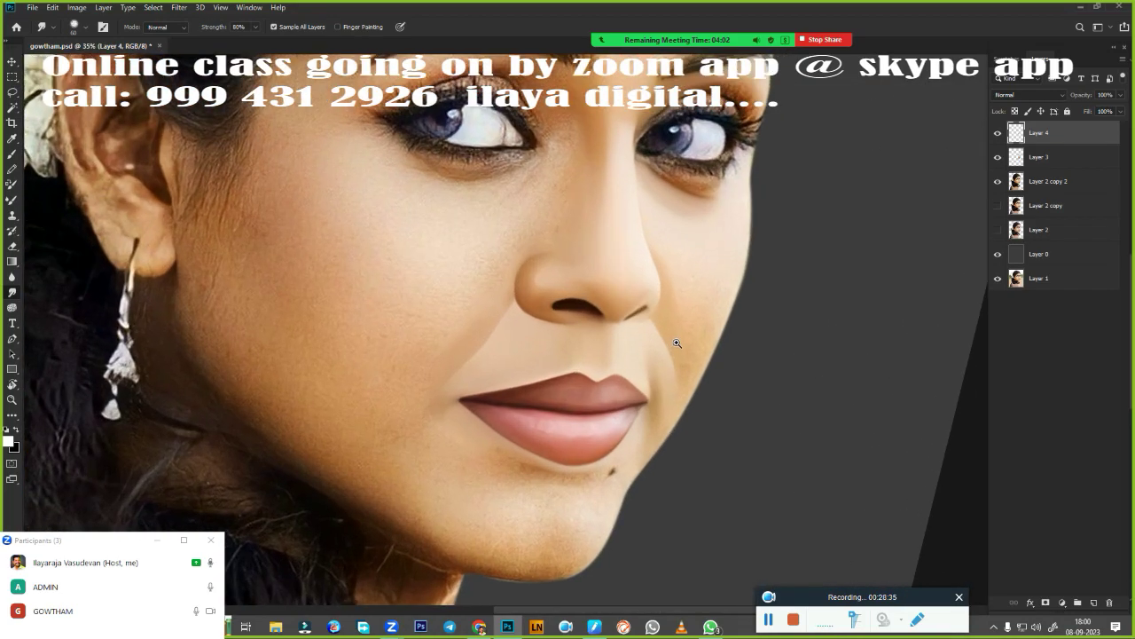
{"action": "scroll", "coordinate": [636, 401], "scroll_direction": "up", "scroll_amount": 2}
{"action": "key", "text": "ctrl+s"}
- Merge Layer 3 into the image layer below
{"action": "scroll", "coordinate": [635, 401], "scroll_direction": "down", "scroll_amount": 3}
{"action": "scroll", "coordinate": [635, 401], "scroll_direction": "up", "scroll_amount": 3}
{"action": "scroll", "coordinate": [635, 401], "scroll_direction": "up", "scroll_amount": 2}
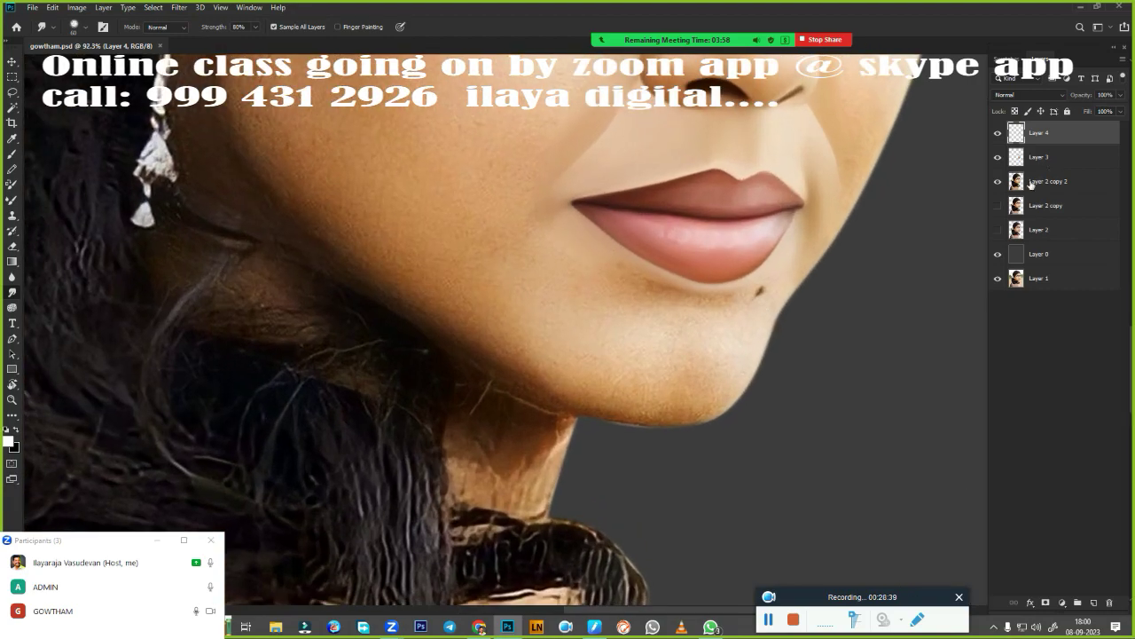
{"action": "left_click", "coordinate": [1018, 157]}
{"action": "key", "text": "Delete"}
{"action": "scroll", "coordinate": [842, 322], "scroll_direction": "up", "scroll_amount": 2}
- Smudge the neck below the chin and the hair-loop skin with a 100 px brush
{"action": "scroll", "coordinate": [671, 481], "scroll_direction": "up", "scroll_amount": 3}
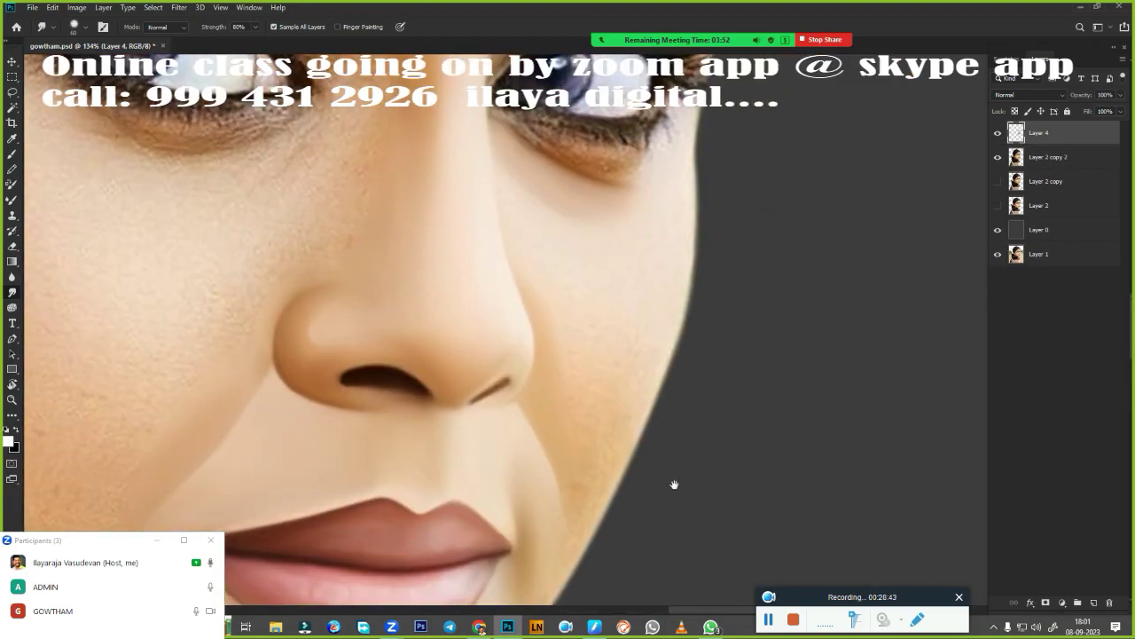
{"action": "scroll", "coordinate": [671, 482], "scroll_direction": "up", "scroll_amount": 1}
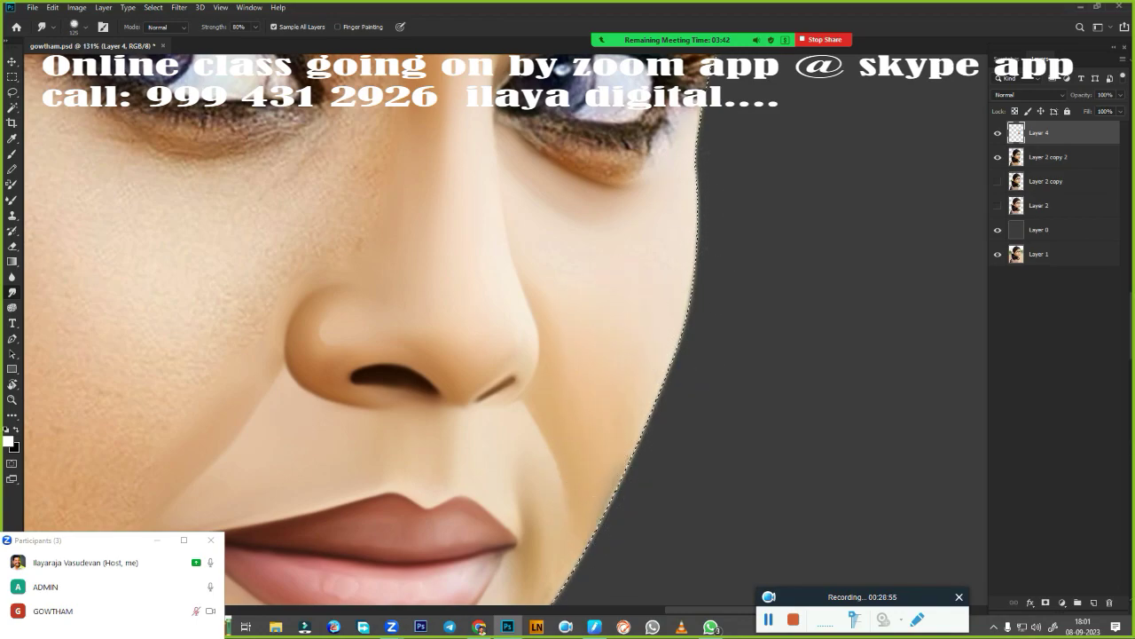
{"action": "key", "text": "ctrl+d"}
{"action": "left_click_drag", "start_coordinate": [701, 402], "coordinate": [822, 189]}
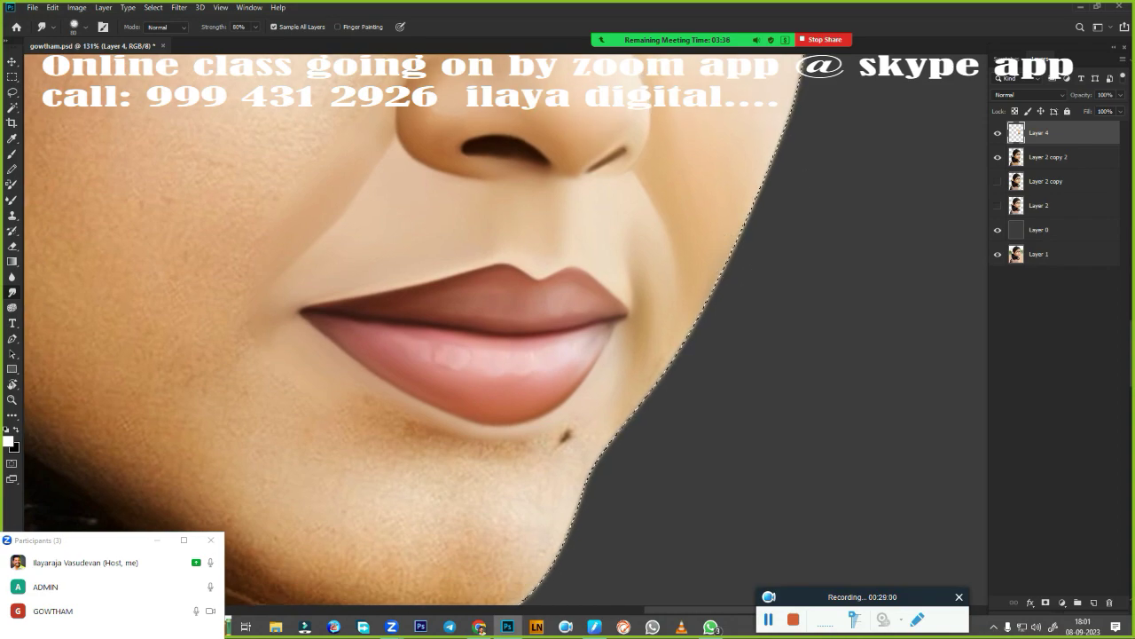
{"action": "left_click_drag", "start_coordinate": [646, 393], "coordinate": [696, 253]}
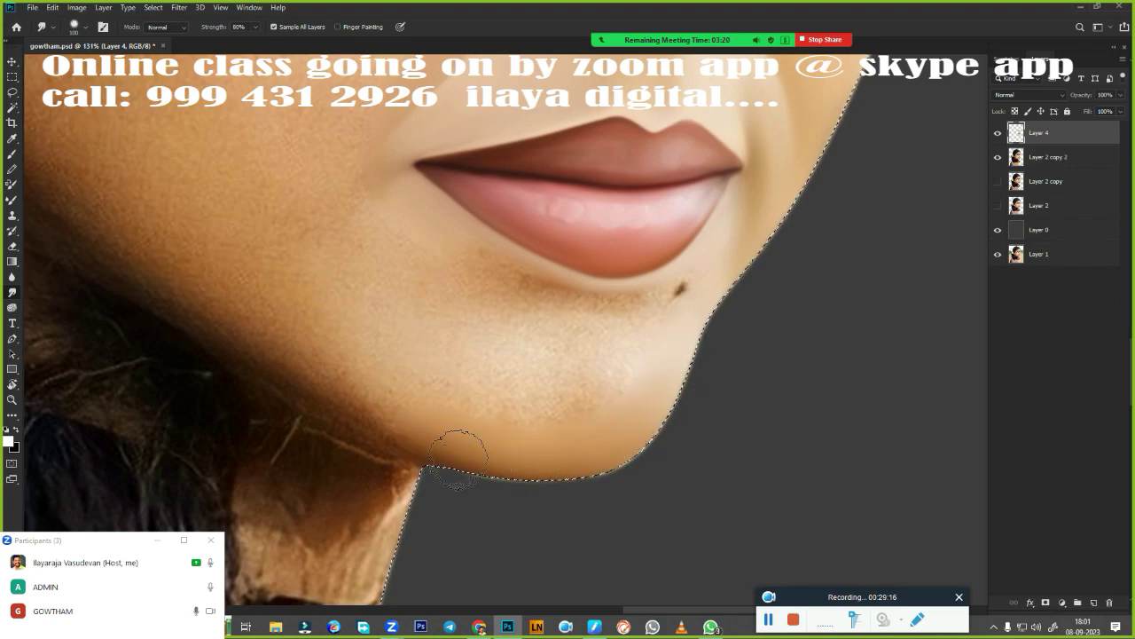
{"action": "key", "text": "bracketright"}
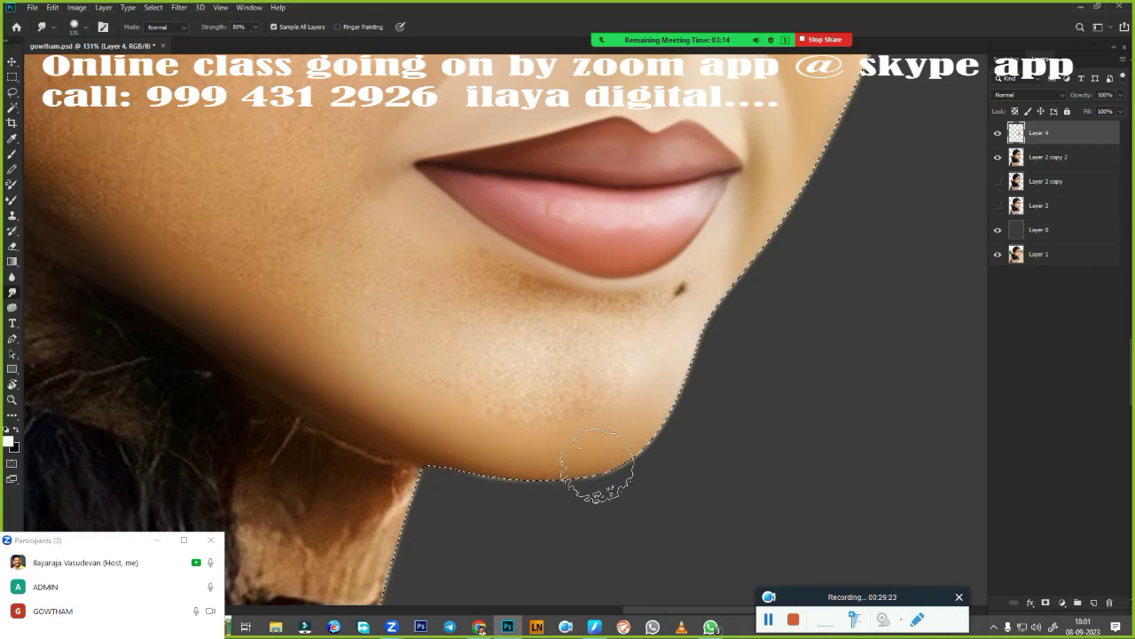
{"action": "key", "text": "bracketleft"}
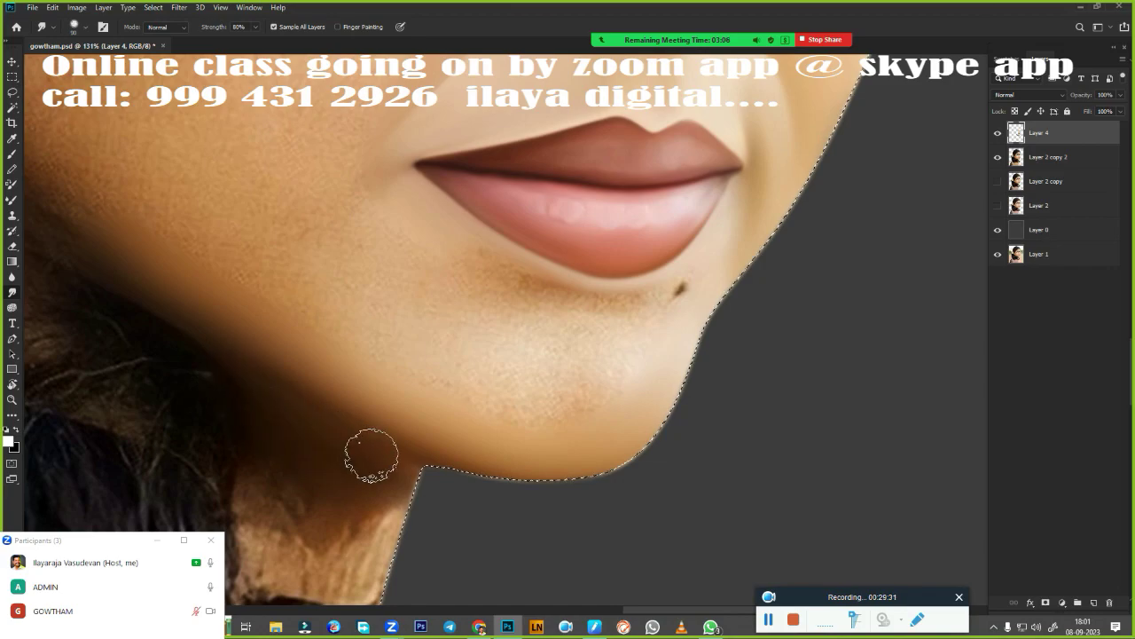
{"action": "scroll", "coordinate": [490, 218], "scroll_direction": "down", "scroll_amount": 2}
{"action": "scroll", "coordinate": [490, 218], "scroll_direction": "down", "scroll_amount": 5}
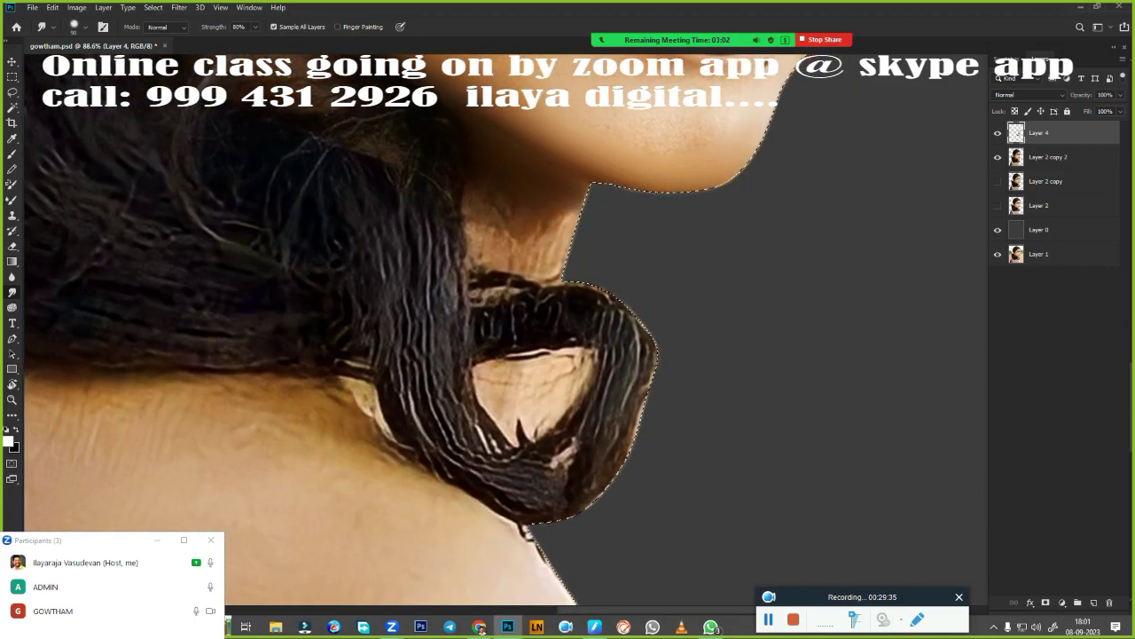
{"action": "mouse_move", "coordinate": [490, 218]}
{"action": "left_mouse_down"}
{"action": "mouse_move", "coordinate": [507, 215]}
{"action": "mouse_move", "coordinate": [487, 172]}
{"action": "mouse_move", "coordinate": [507, 240]}
{"action": "left_mouse_up"}
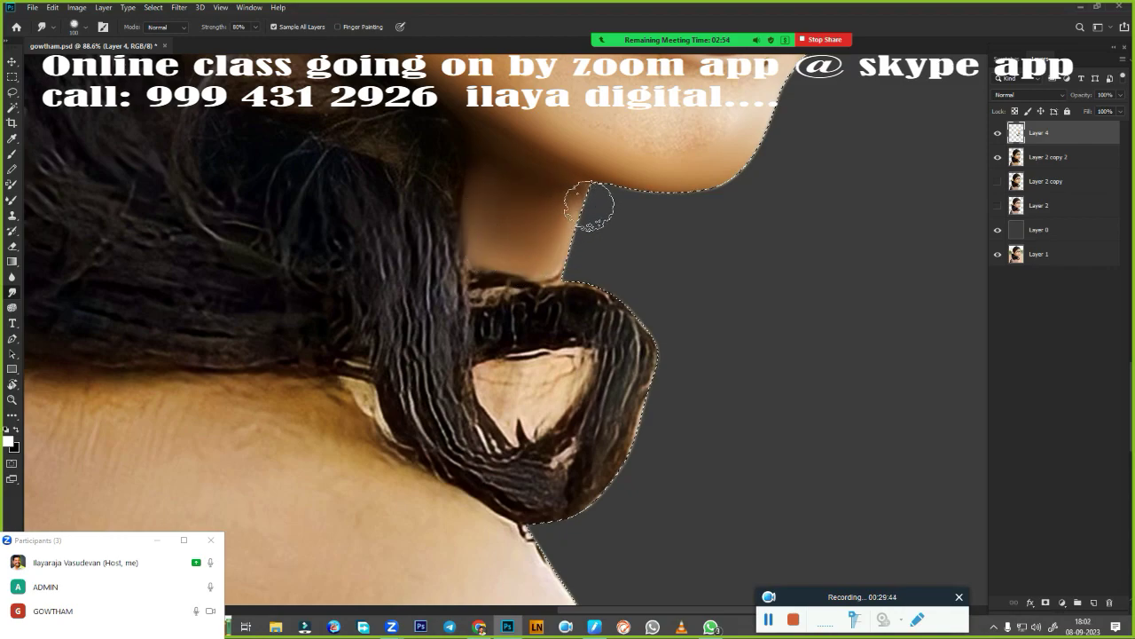
{"action": "mouse_move", "coordinate": [544, 355]}
{"action": "left_mouse_down"}
{"action": "mouse_move", "coordinate": [553, 375]}
{"action": "mouse_move", "coordinate": [523, 403]}
{"action": "left_mouse_up"}
- Switch to the Pen tool and start a path at the right eyebrow
{"action": "scroll", "coordinate": [538, 586], "scroll_direction": "down", "scroll_amount": 3}
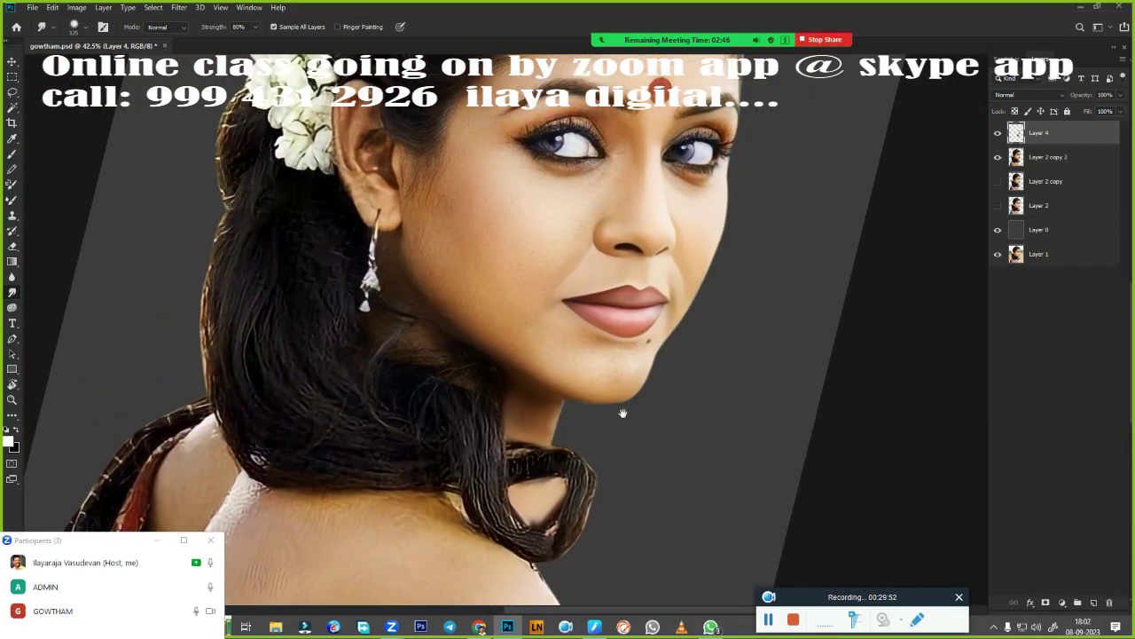
{"action": "scroll", "coordinate": [639, 344], "scroll_direction": "up", "scroll_amount": 3}
{"action": "scroll", "coordinate": [674, 346], "scroll_direction": "down", "scroll_amount": 1}
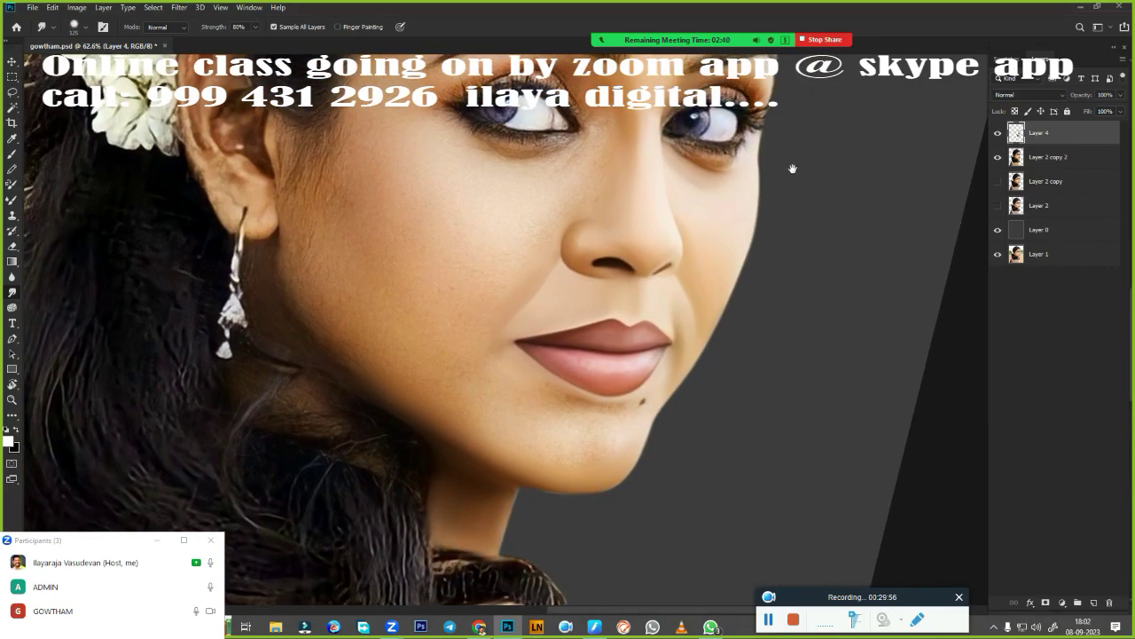
{"action": "scroll", "coordinate": [737, 268], "scroll_direction": "down", "scroll_amount": 1}
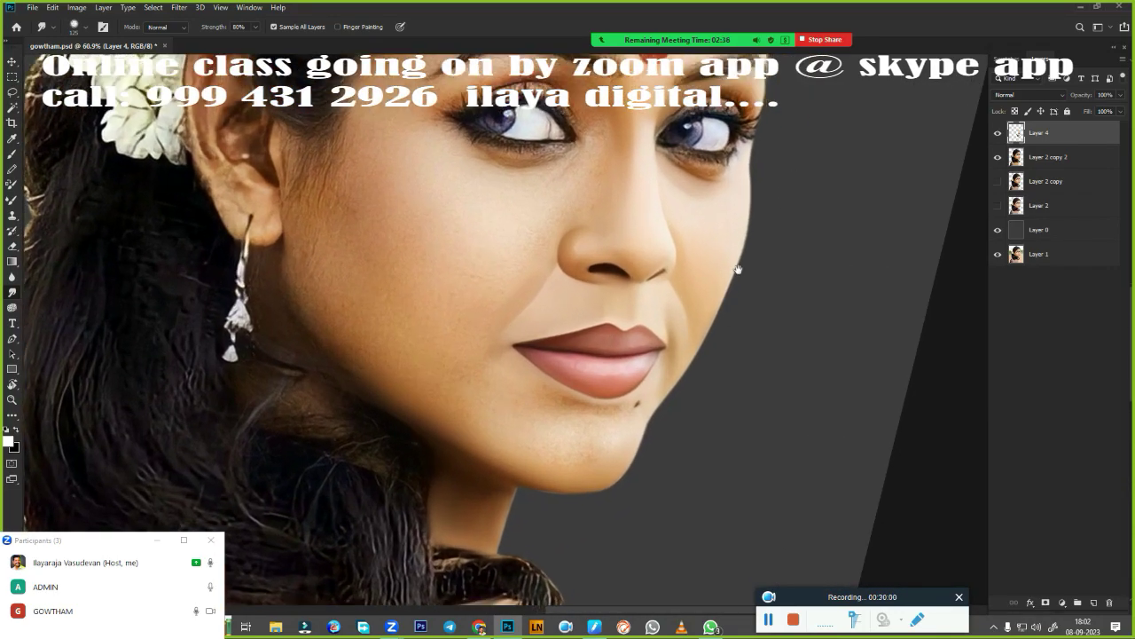
{"action": "scroll", "coordinate": [469, 481], "scroll_direction": "up", "scroll_amount": 3}
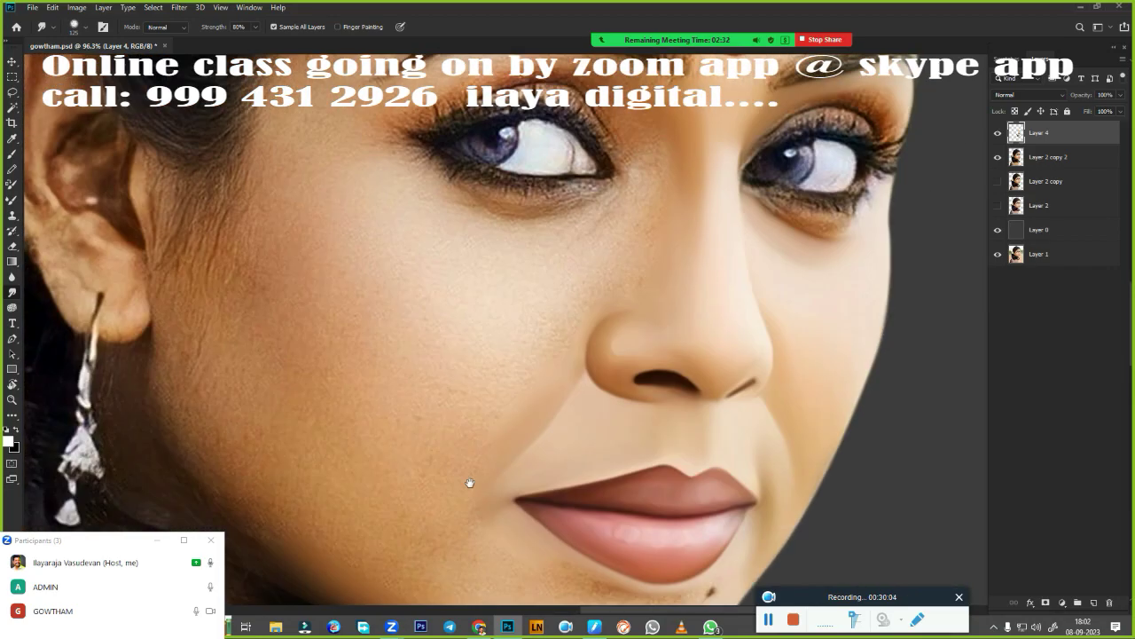
{"action": "scroll", "coordinate": [671, 385], "scroll_direction": "up", "scroll_amount": 2}
{"action": "scroll", "coordinate": [828, 231], "scroll_direction": "down", "scroll_amount": 4}
{"action": "scroll", "coordinate": [392, 291], "scroll_direction": "down", "scroll_amount": 2}
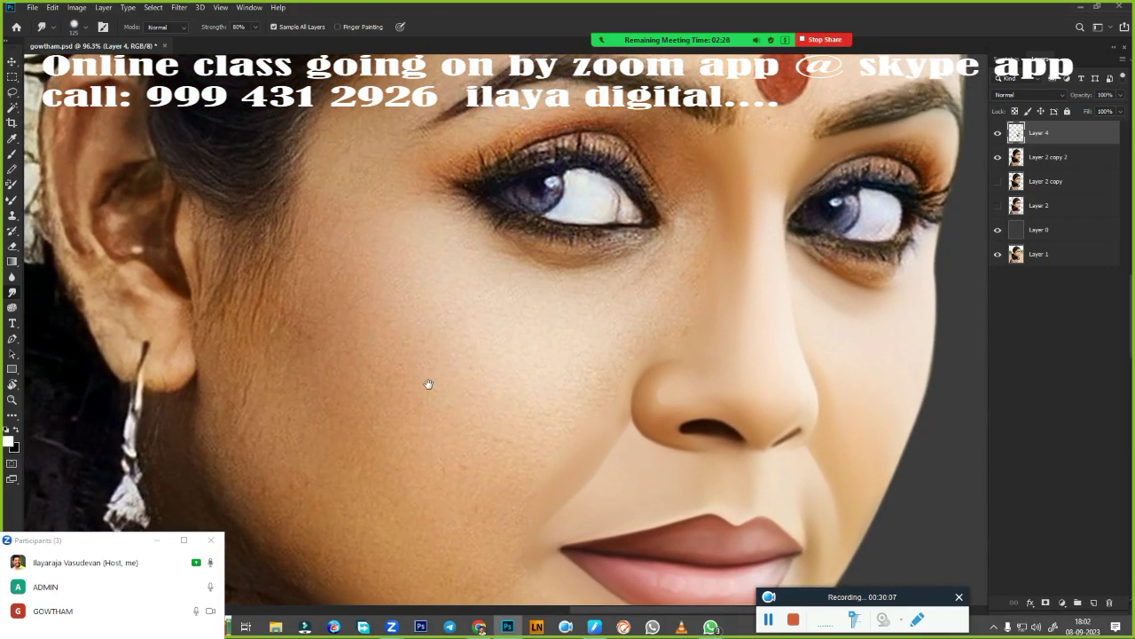
{"action": "scroll", "coordinate": [425, 385], "scroll_direction": "up", "scroll_amount": 3}
{"action": "key", "text": "p"}
{"action": "scroll", "coordinate": [606, 364], "scroll_direction": "right", "scroll_amount": 2}
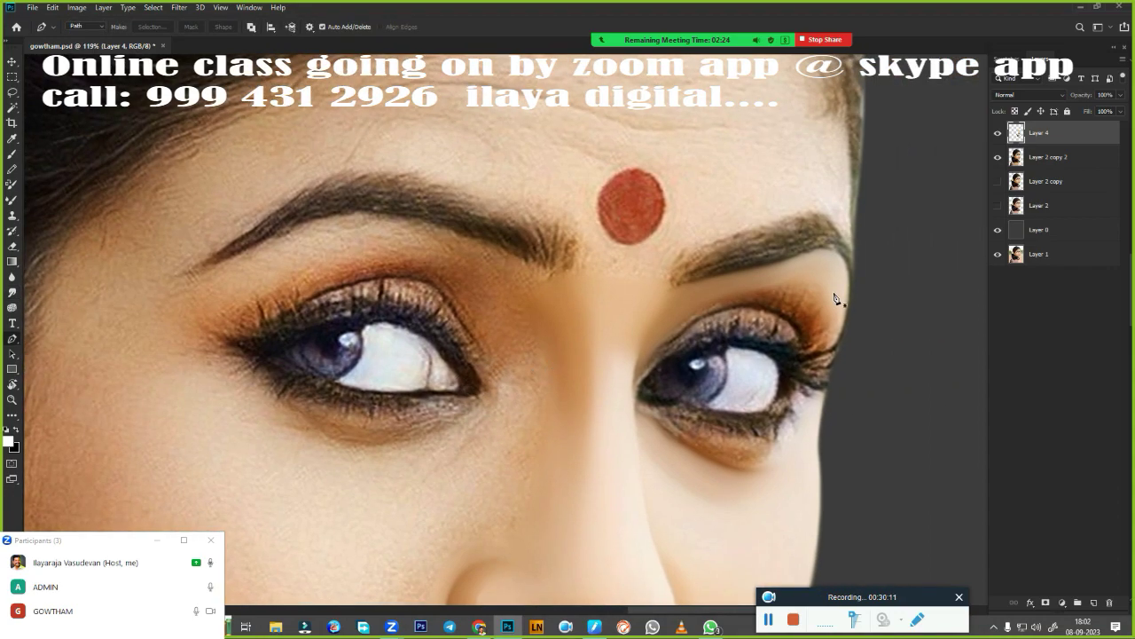
{"action": "left_click", "coordinate": [849, 306]}
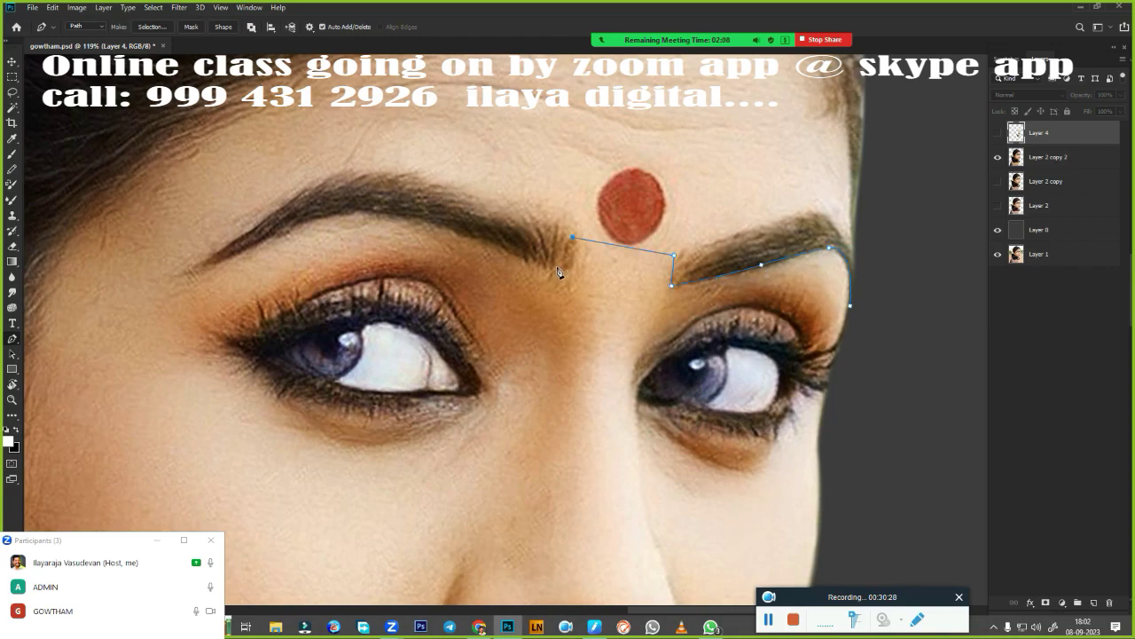
- Extend the path across the left eyebrow with a curved point, then load and feather it
{"action": "scroll", "coordinate": [557, 276], "scroll_direction": "left", "scroll_amount": 3}
{"action": "scroll", "coordinate": [621, 284], "scroll_direction": "up", "scroll_amount": 1}
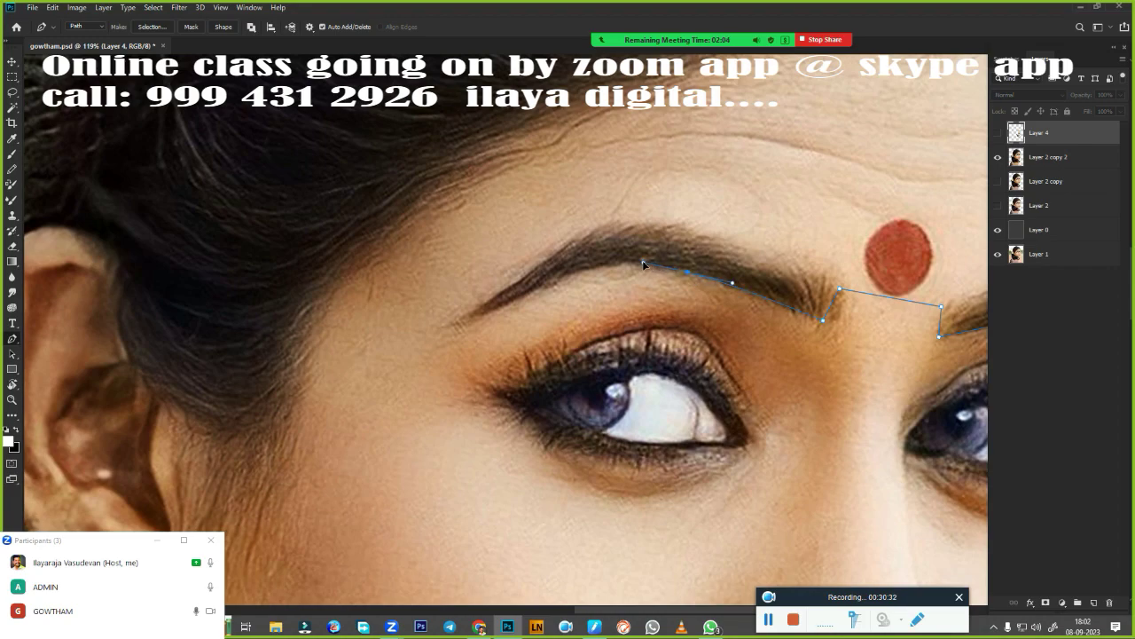
{"action": "left_click", "coordinate": [476, 316]}
{"action": "scroll", "coordinate": [837, 288], "scroll_direction": "right", "scroll_amount": 4}
{"action": "scroll", "coordinate": [836, 288], "scroll_direction": "up", "scroll_amount": 1}
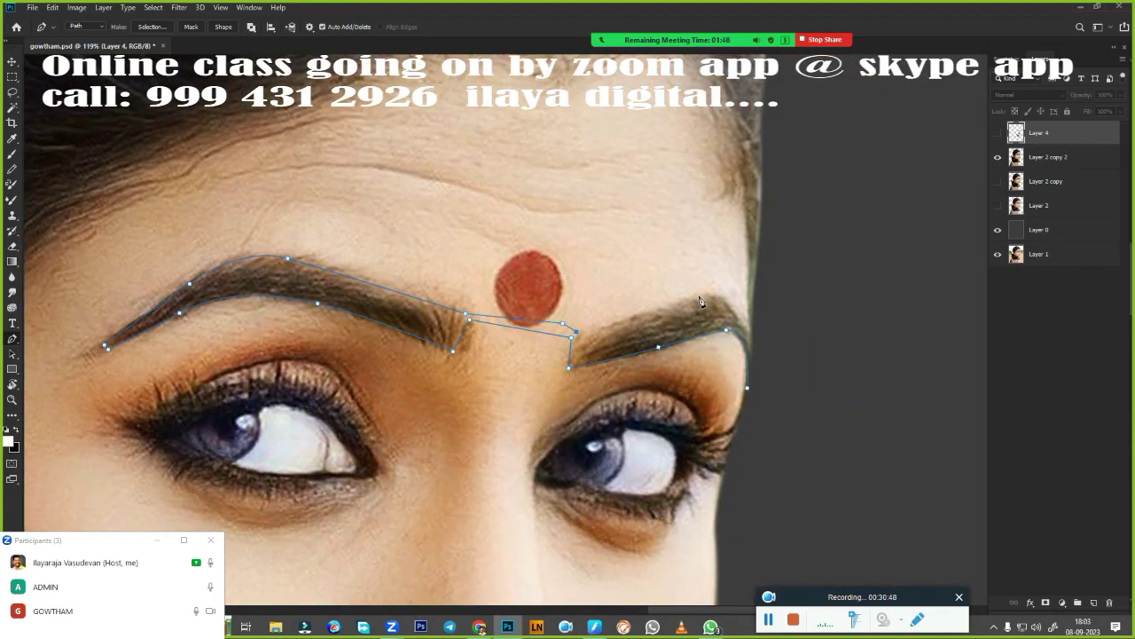
{"action": "left_click_drag", "start_coordinate": [700, 297], "coordinate": [733, 287]}
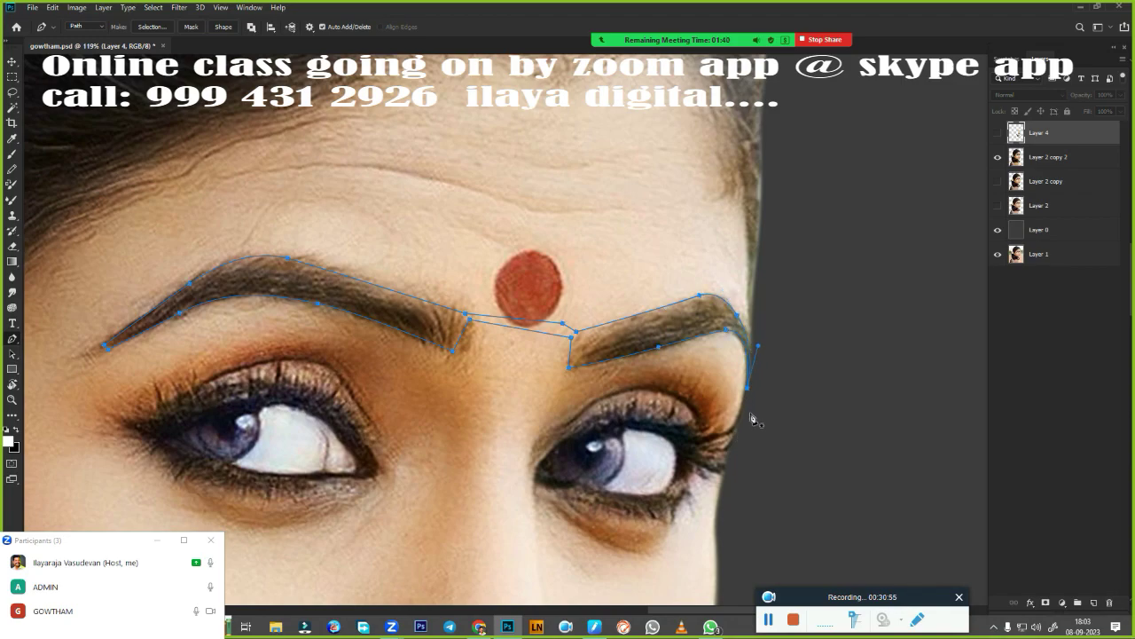
{"action": "key", "text": "ctrl+Return"}
{"action": "key", "text": "shift+F6"}
- Confirm the feather and burn both eyebrows darker on Layer 2 copy 2
{"action": "key", "text": "Return"}
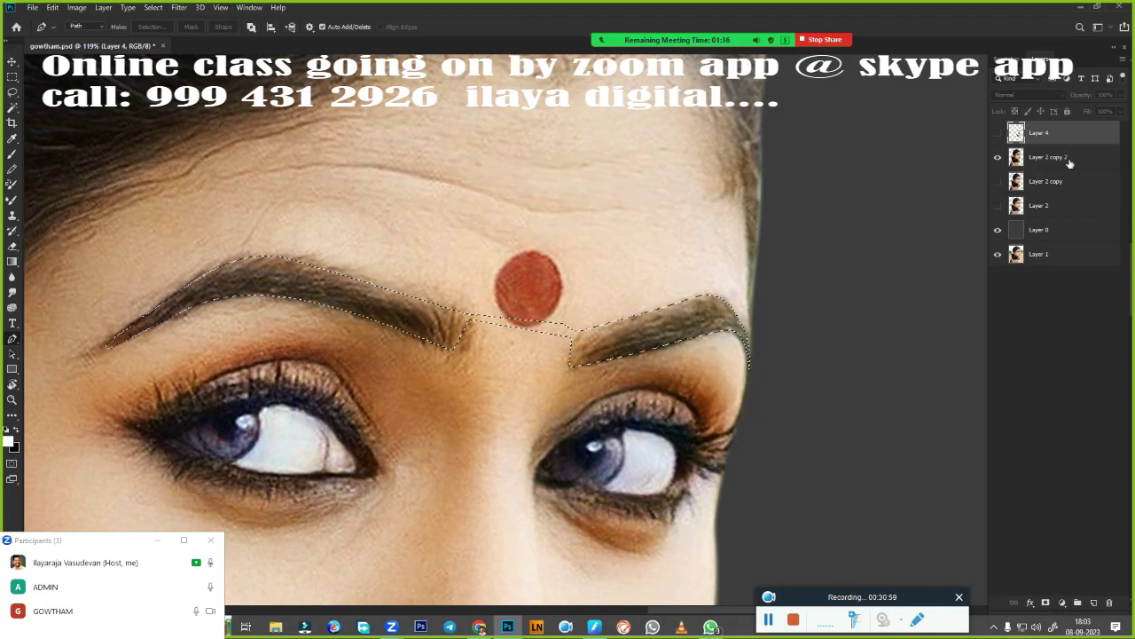
{"action": "left_click", "coordinate": [1070, 157]}
{"action": "key", "text": "ctrl+minus"}
{"action": "scroll", "coordinate": [783, 342], "scroll_direction": "down", "scroll_amount": 3}
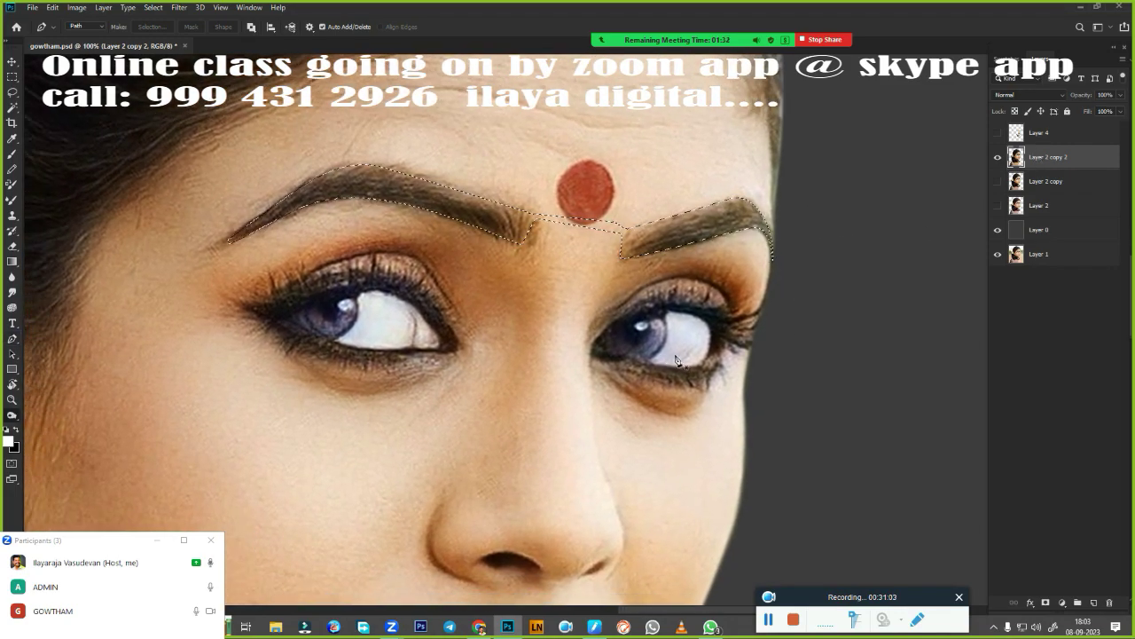
{"action": "key", "text": "o"}
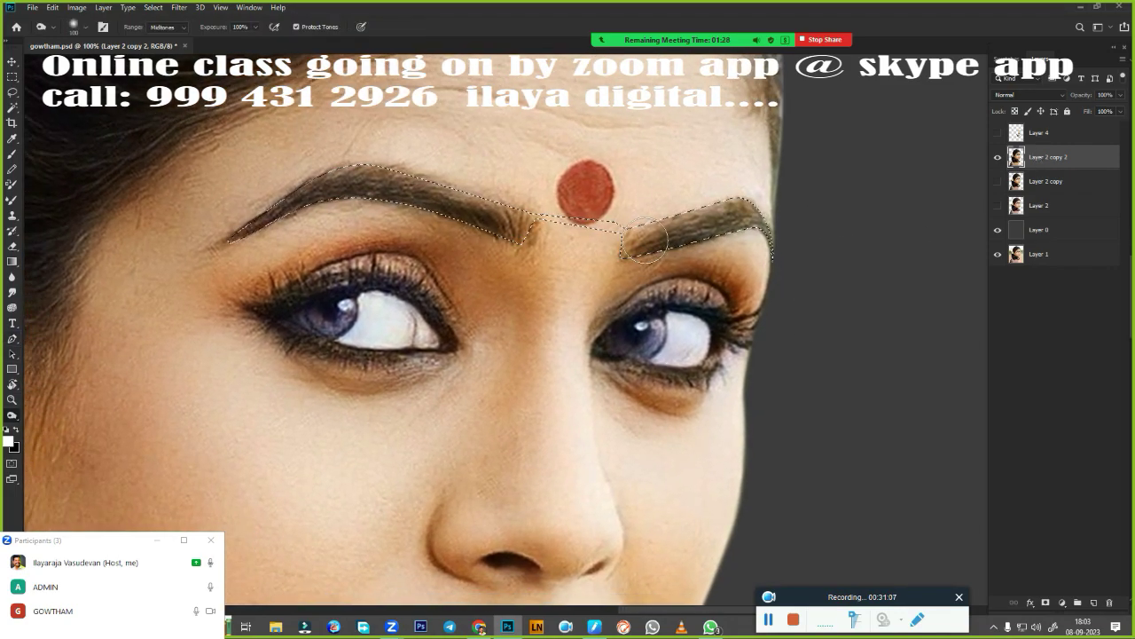
{"action": "left_click_drag", "start_coordinate": [645, 239], "coordinate": [767, 213]}
{"action": "left_click_drag", "start_coordinate": [257, 218], "coordinate": [444, 209]}
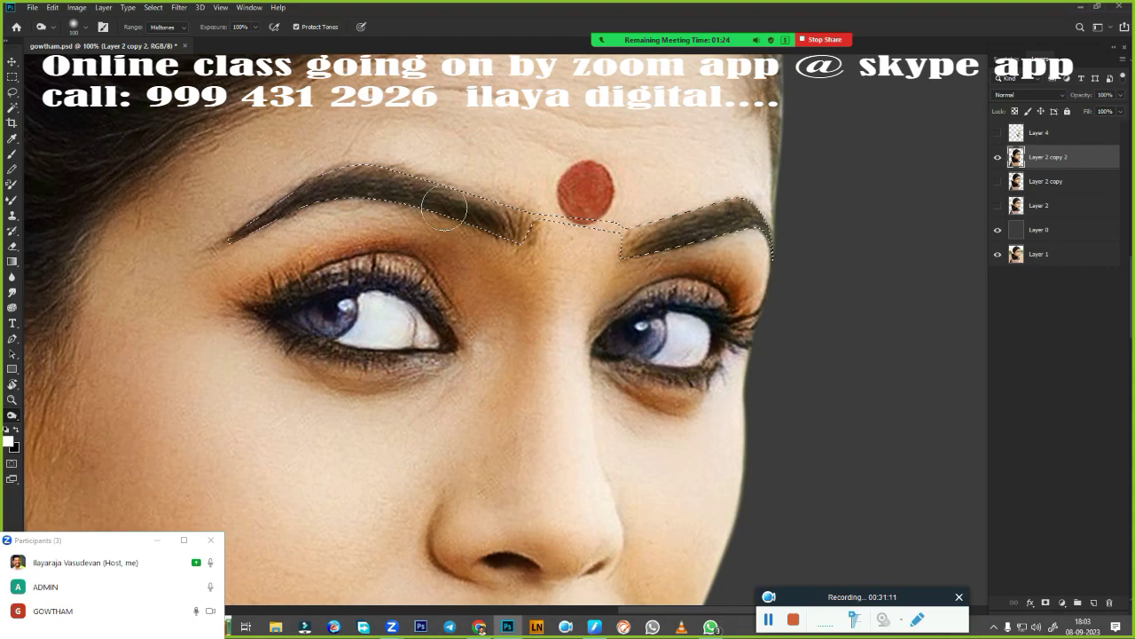
- Show and select Layer 4, then smudge both eyebrows into smooth, solid dark shapes
{"action": "left_click", "coordinate": [997, 133]}
{"action": "left_click", "coordinate": [1043, 132]}
{"action": "scroll", "coordinate": [311, 146], "scroll_direction": "up", "scroll_amount": 5, "text": "alt"}
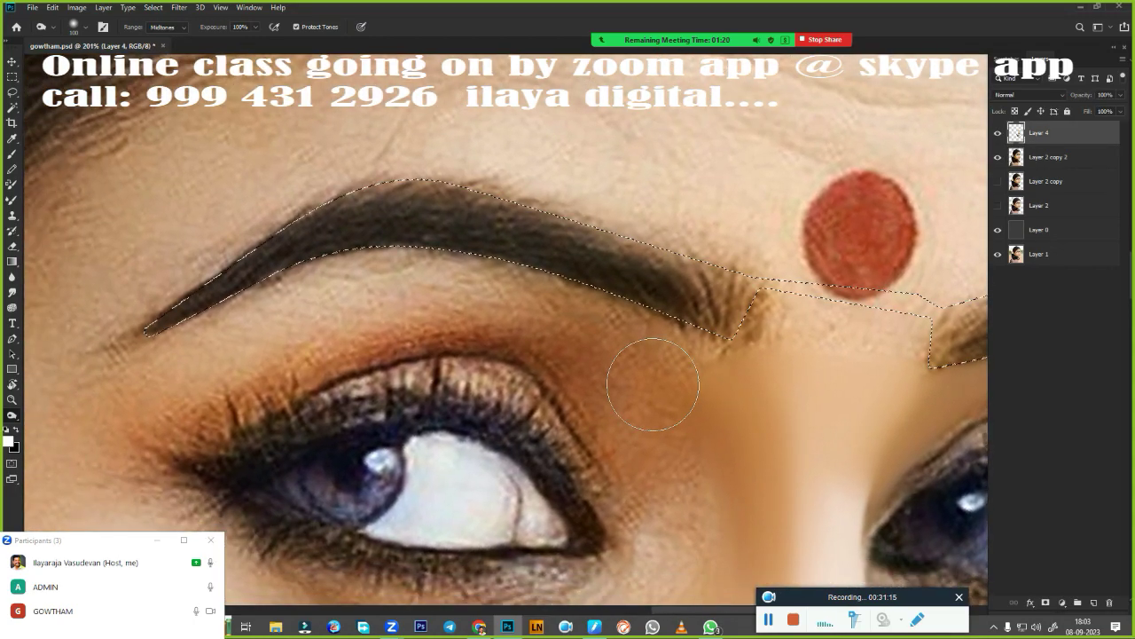
{"action": "left_click", "coordinate": [12, 276]}
{"action": "mouse_move", "coordinate": [169, 321]}
{"action": "left_mouse_down"}
{"action": "mouse_move", "coordinate": [496, 201]}
{"action": "mouse_move", "coordinate": [701, 297]}
{"action": "mouse_move", "coordinate": [754, 293]}
{"action": "left_mouse_up"}
{"action": "left_click_drag", "start_coordinate": [621, 266], "coordinate": [754, 284]}
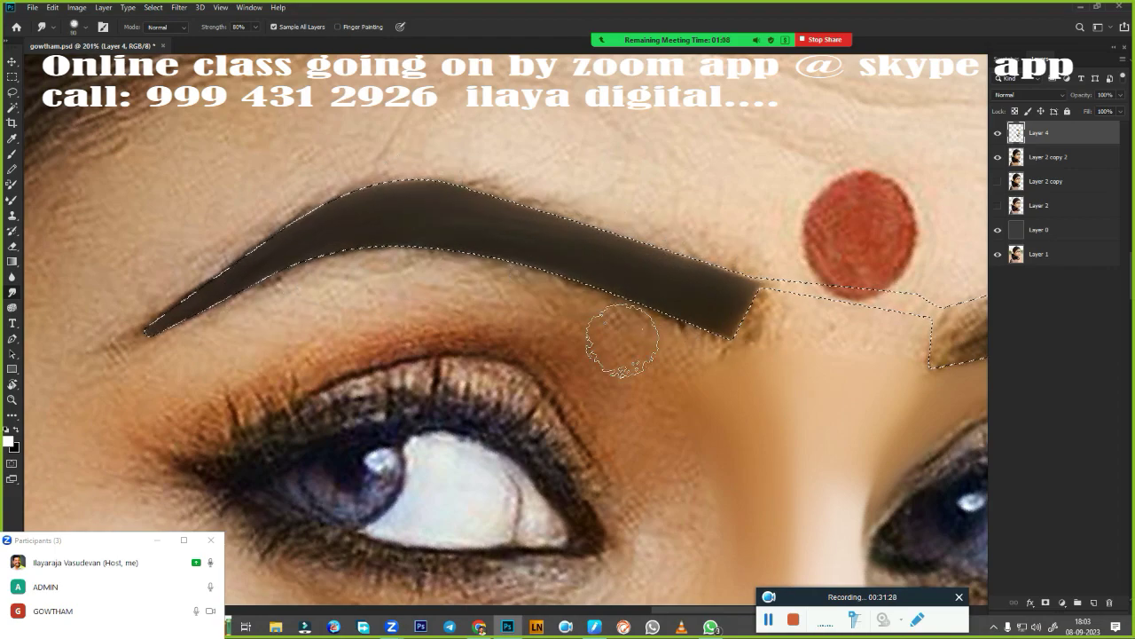
{"action": "mouse_move", "coordinate": [621, 341]}
{"action": "left_mouse_down"}
{"action": "mouse_move", "coordinate": [353, 184]}
{"action": "mouse_move", "coordinate": [289, 271]}
{"action": "left_mouse_up"}
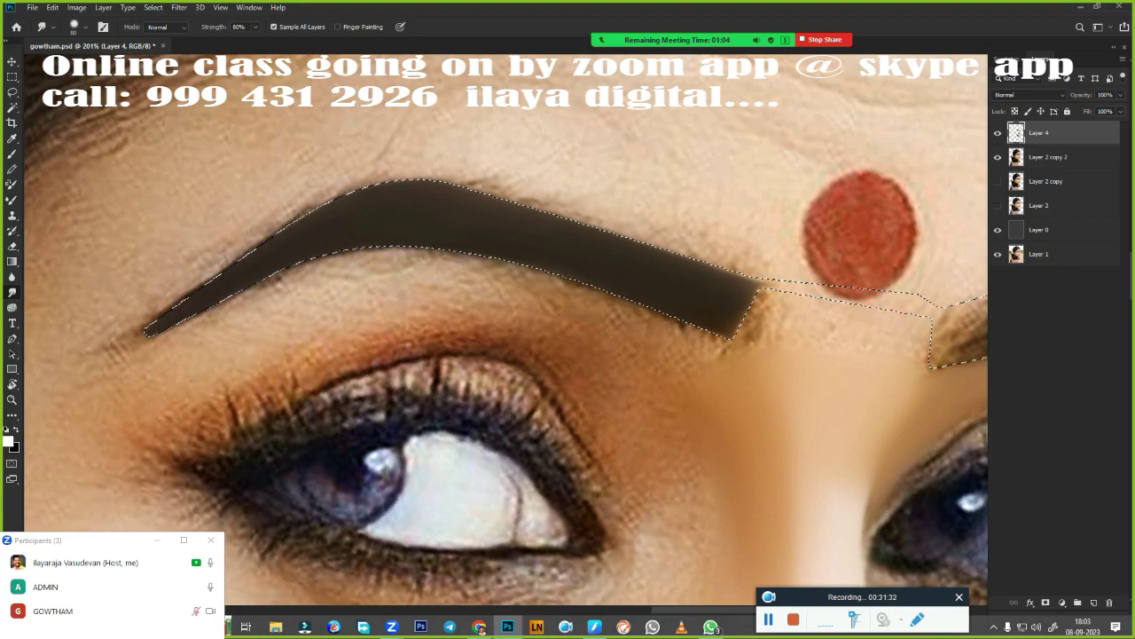
{"action": "left_click_drag", "start_coordinate": [802, 399], "coordinate": [249, 324]}
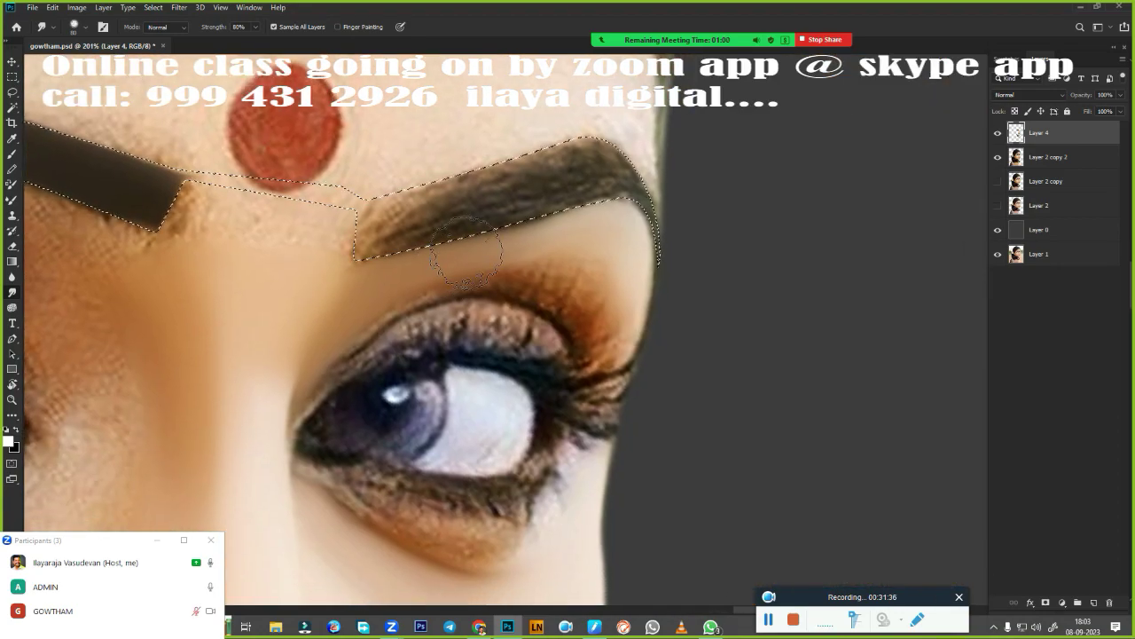
{"action": "mouse_move", "coordinate": [466, 255]}
{"action": "left_mouse_down"}
{"action": "mouse_move", "coordinate": [405, 216]}
{"action": "mouse_move", "coordinate": [647, 217]}
{"action": "left_mouse_up"}
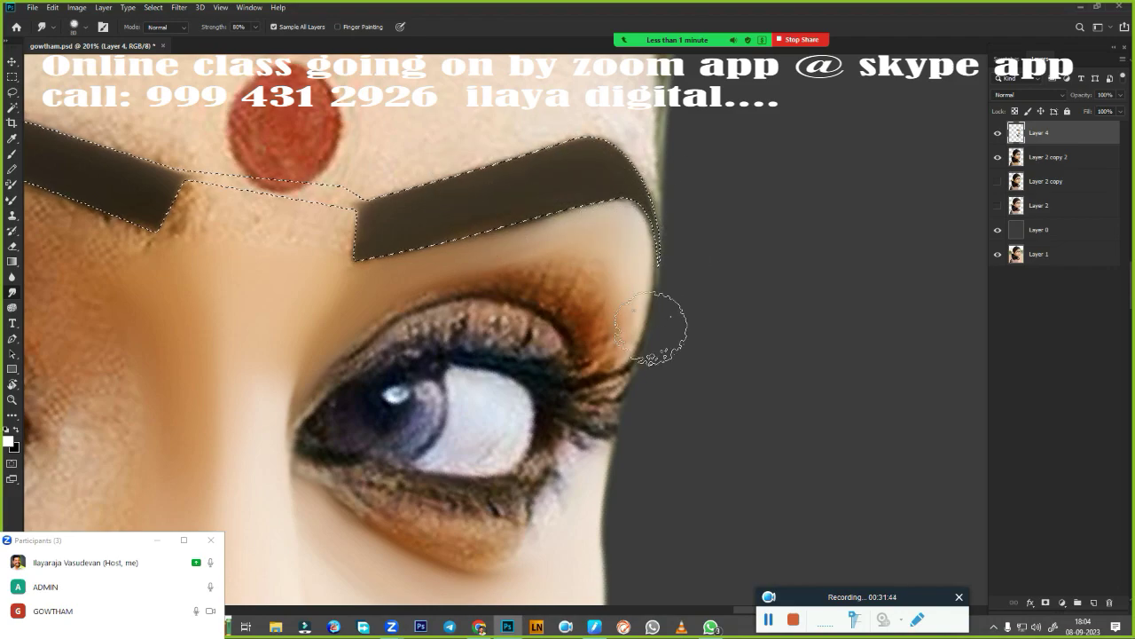
- Re-apply the feather to the eyebrow selection twice while reviewing both brows
{"action": "scroll", "coordinate": [650, 328], "scroll_direction": "down", "scroll_amount": 2}
{"action": "scroll", "coordinate": [487, 355], "scroll_direction": "down", "scroll_amount": 1}
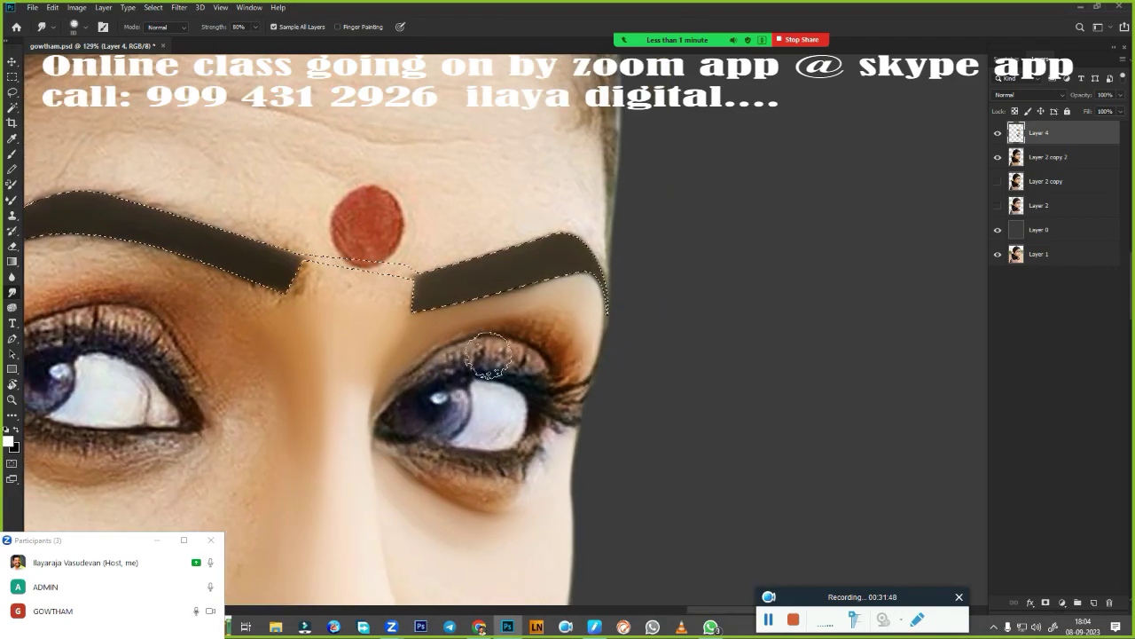
{"action": "key", "text": "shift+F6"}
{"action": "key", "text": "Return"}
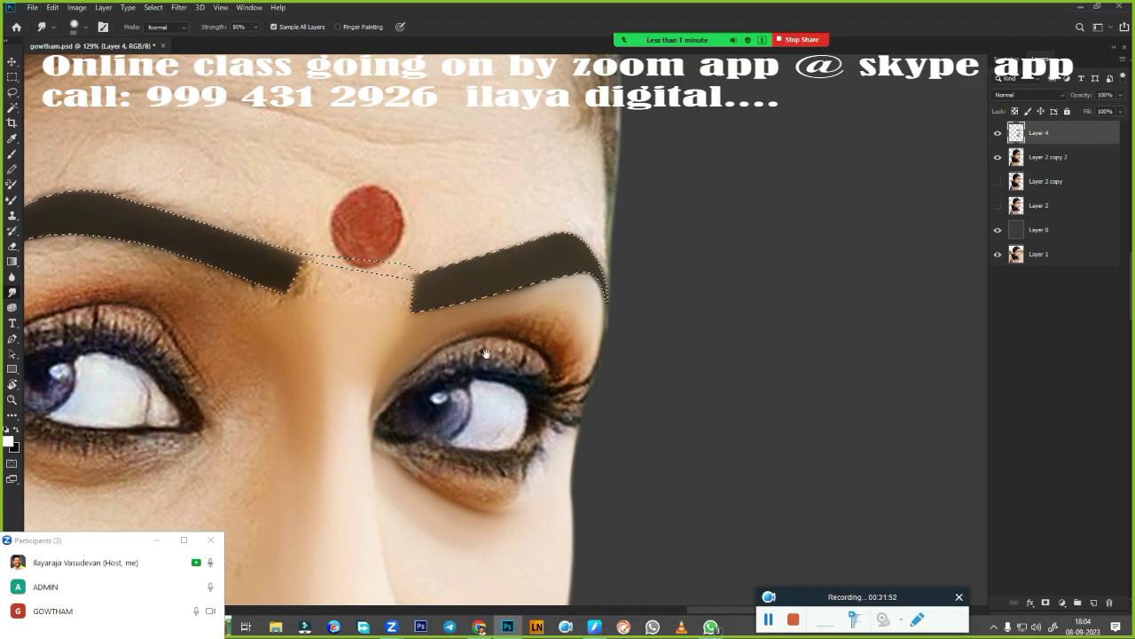
{"action": "left_click_drag", "start_coordinate": [487, 353], "coordinate": [787, 372]}
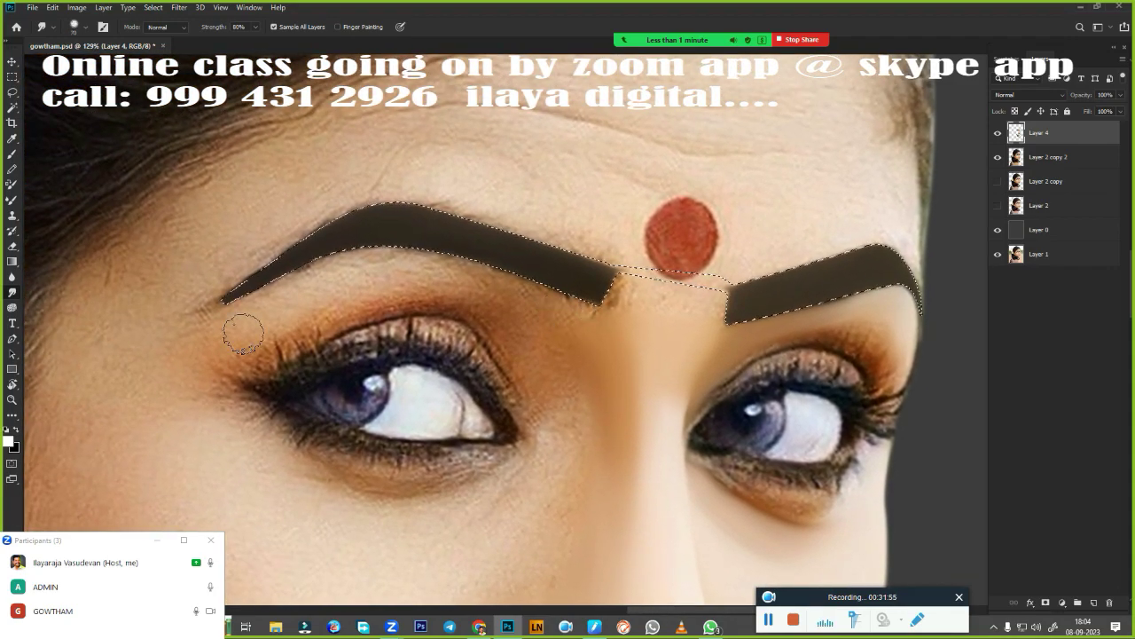
{"action": "key", "text": "shift+F6"}
{"action": "key", "text": "Return"}
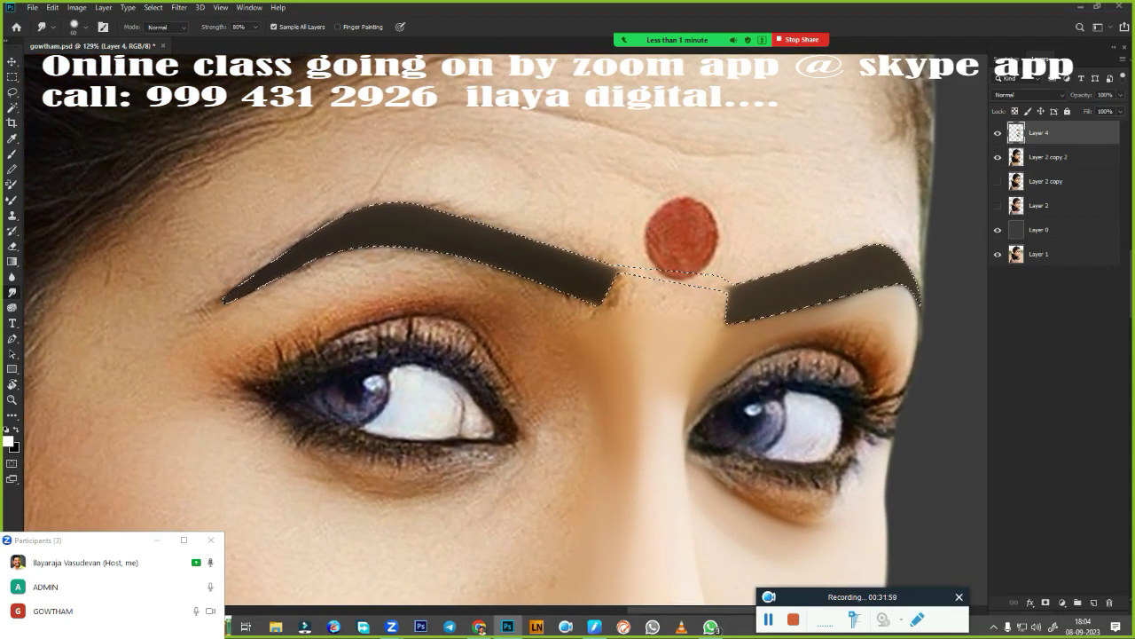
{"action": "scroll", "coordinate": [370, 336], "scroll_direction": "up", "scroll_amount": 1}
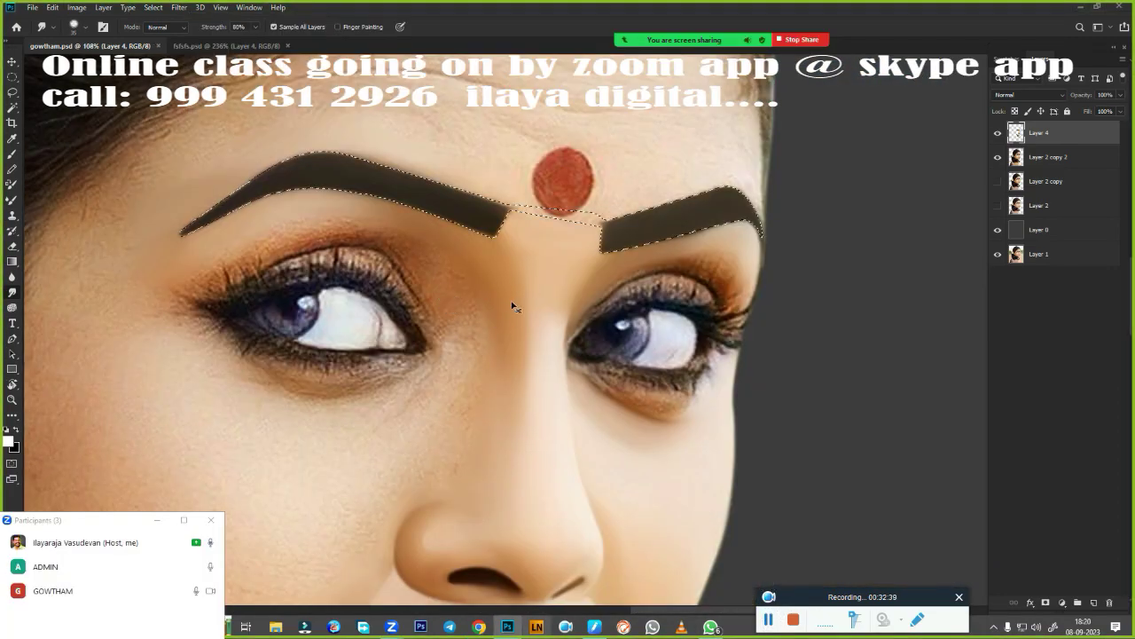
{"action": "scroll", "coordinate": [921, 430], "scroll_direction": "up", "scroll_amount": 3}
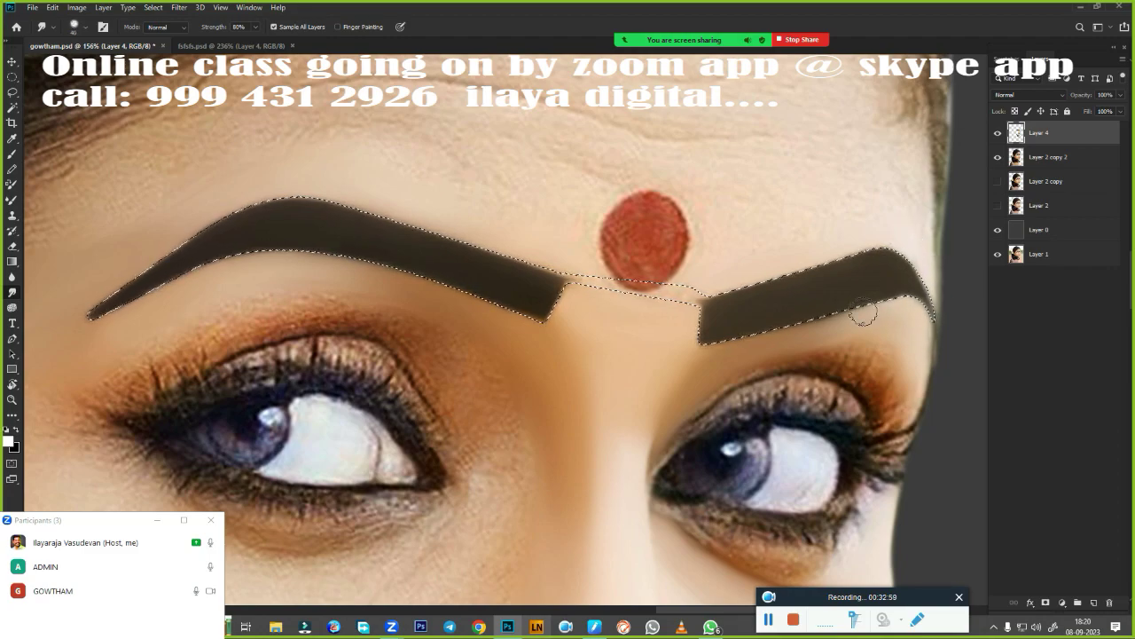
- Drop the eyebrow selection and frame the cheek and jaw in view
{"action": "key", "text": "ctrl+d"}
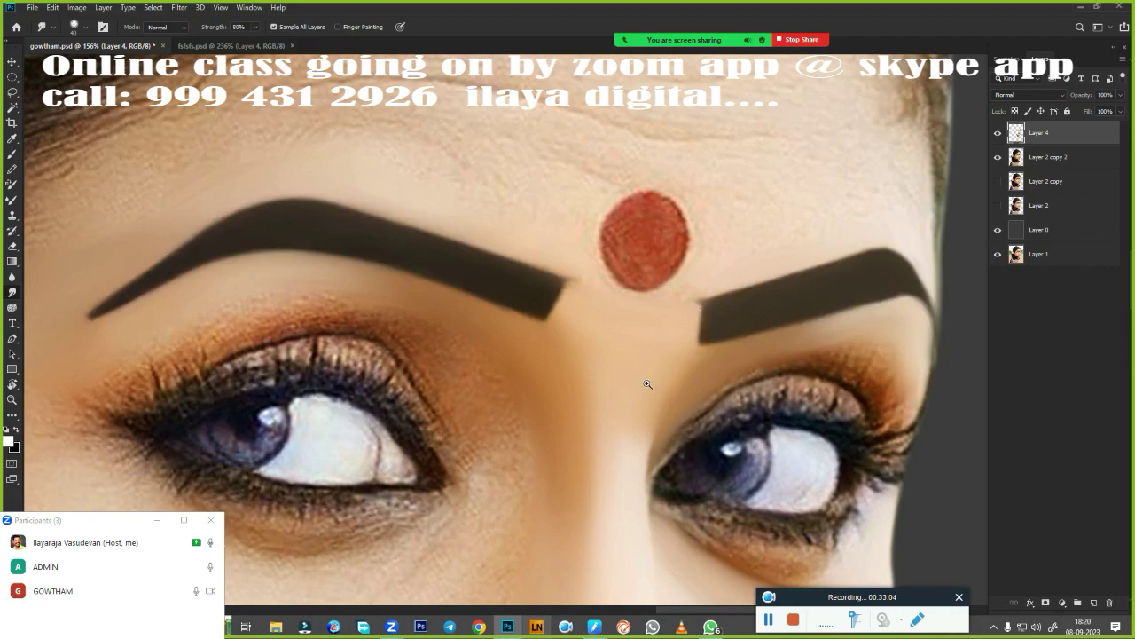
{"action": "key", "text": "ctrl+0"}
{"action": "scroll", "coordinate": [615, 304], "scroll_direction": "up", "scroll_amount": 3}
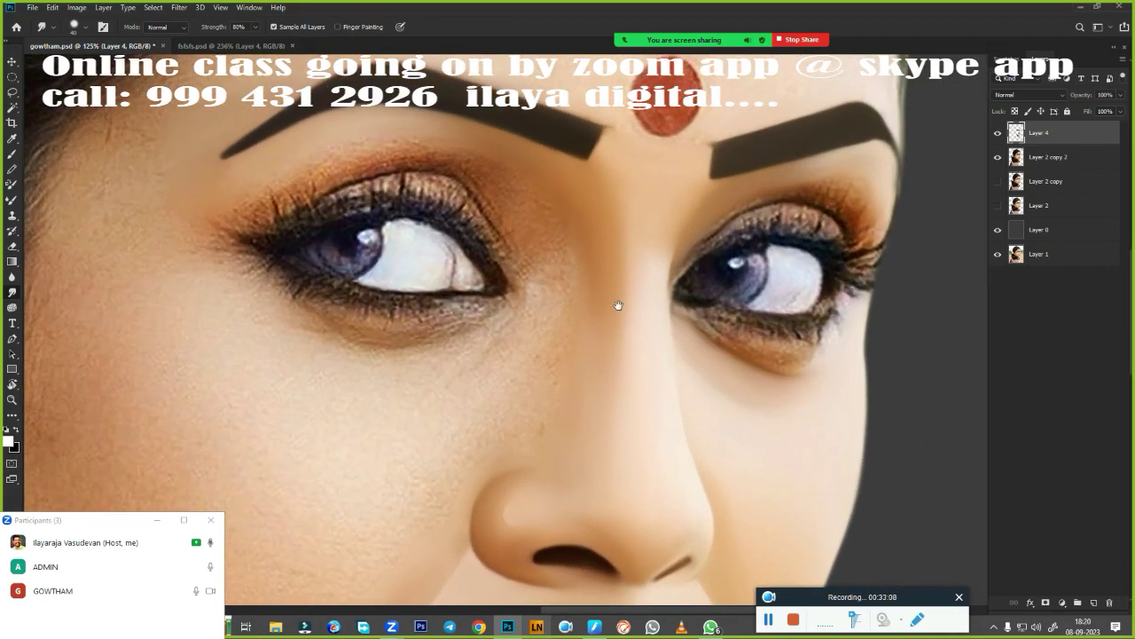
{"action": "scroll", "coordinate": [583, 451], "scroll_direction": "up", "scroll_amount": 2}
{"action": "scroll", "coordinate": [687, 182], "scroll_direction": "down", "scroll_amount": 4}
{"action": "scroll", "coordinate": [443, 304], "scroll_direction": "up", "scroll_amount": 1}
{"action": "left_click_drag", "start_coordinate": [443, 304], "coordinate": [461, 251]}
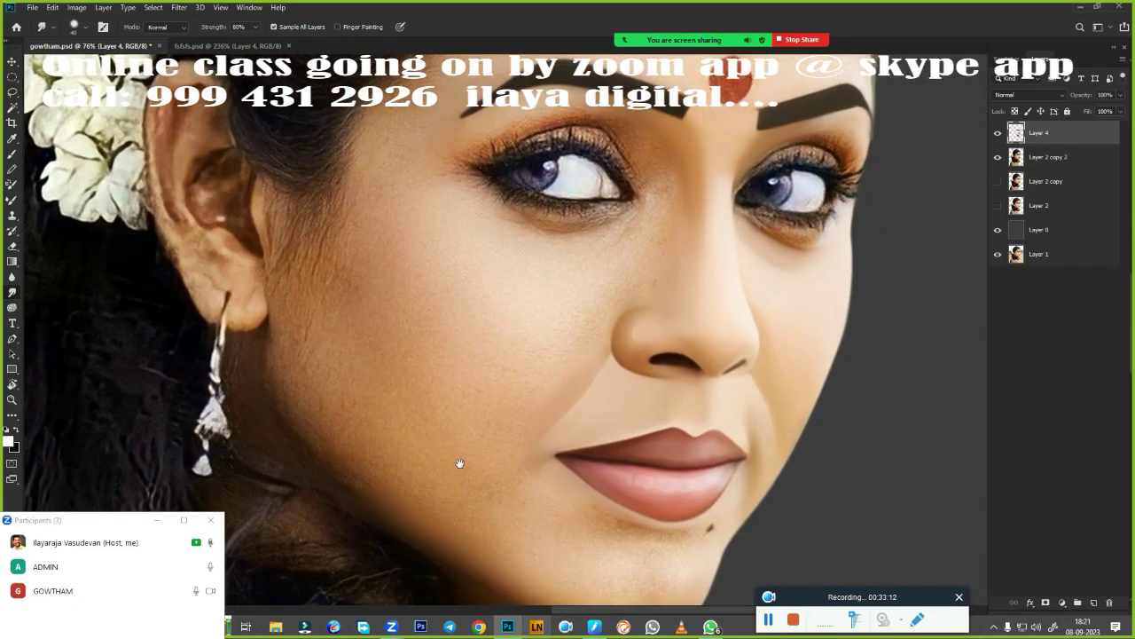
- Trace a curved pen path around the jaw, chin and cheek and make it a selection
{"action": "key", "text": "p"}
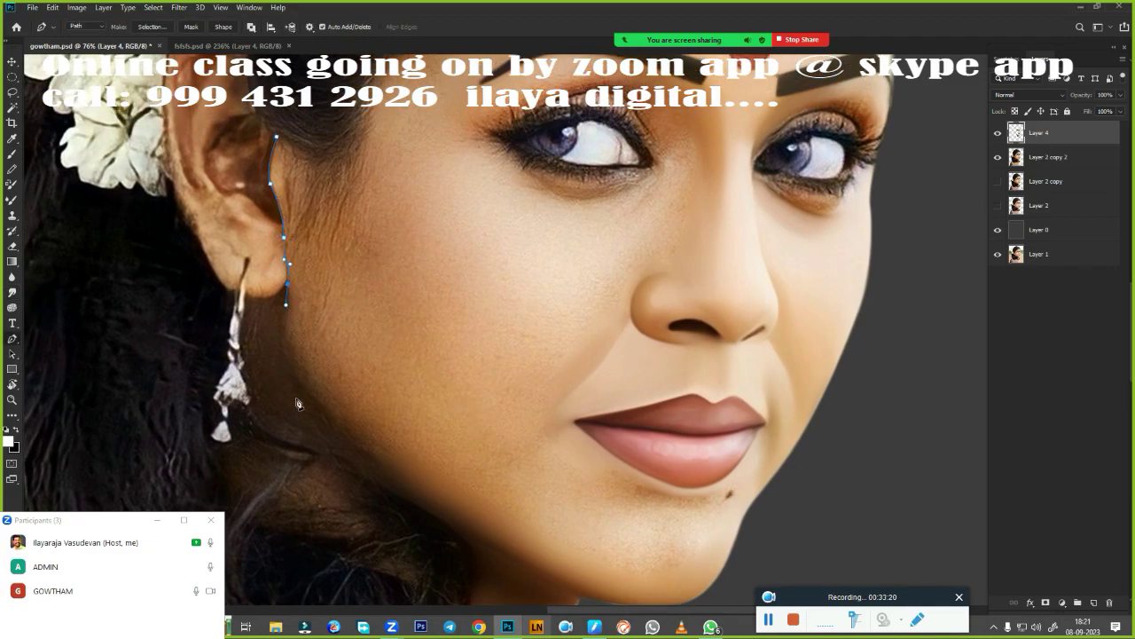
{"action": "left_click_drag", "start_coordinate": [575, 550], "coordinate": [507, 360]}
{"action": "left_click_drag", "start_coordinate": [424, 357], "coordinate": [549, 424]}
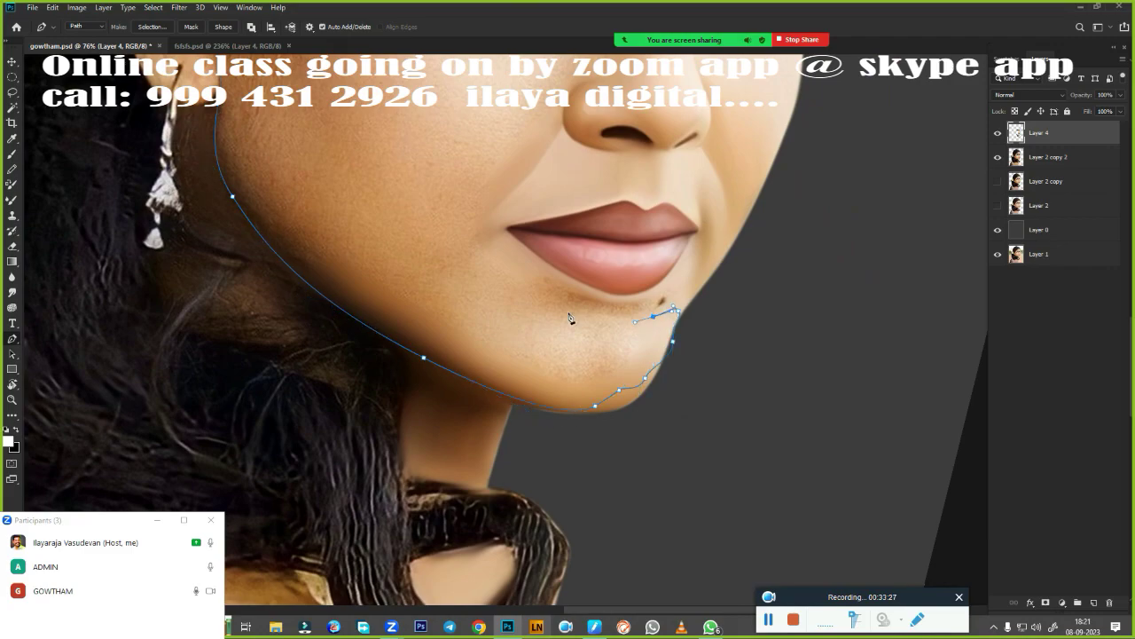
{"action": "left_click_drag", "start_coordinate": [524, 301], "coordinate": [467, 258]}
{"action": "left_click_drag", "start_coordinate": [524, 293], "coordinate": [450, 238]}
{"action": "scroll", "coordinate": [448, 225], "scroll_direction": "down", "scroll_amount": 1}
{"action": "left_click", "coordinate": [390, 191]}
{"action": "left_click", "coordinate": [304, 181]}
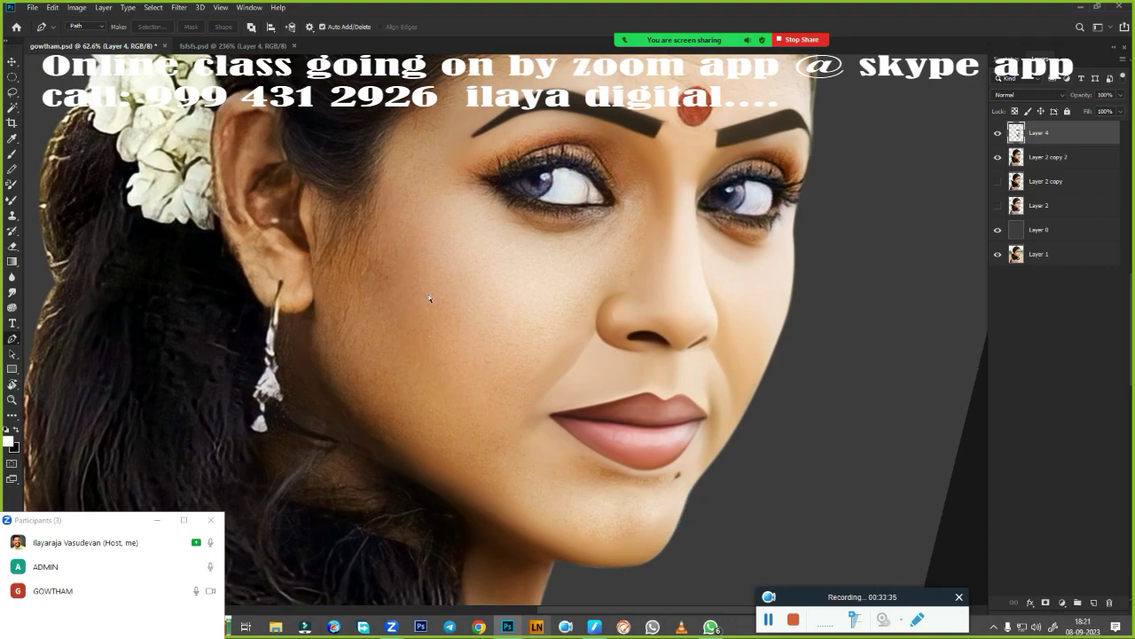
{"action": "key", "text": "ctrl+Return"}
{"action": "scroll", "coordinate": [558, 299], "scroll_direction": "up", "scroll_amount": 2}
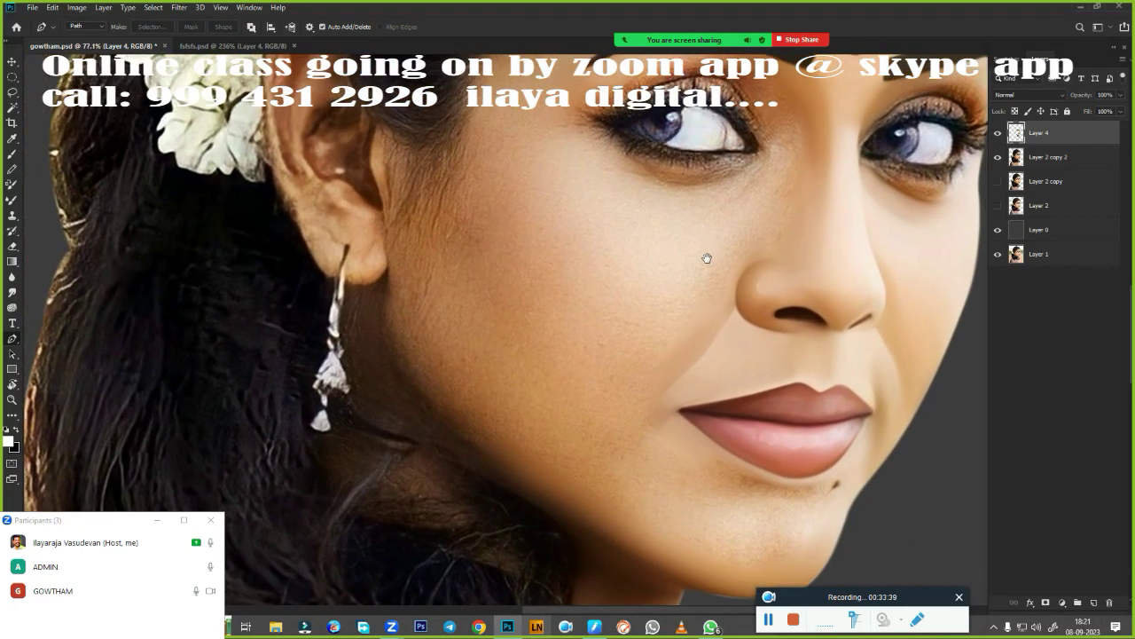
- Set the Smudge brush to size 150 and feather the jawline selection
{"action": "key", "text": "r"}
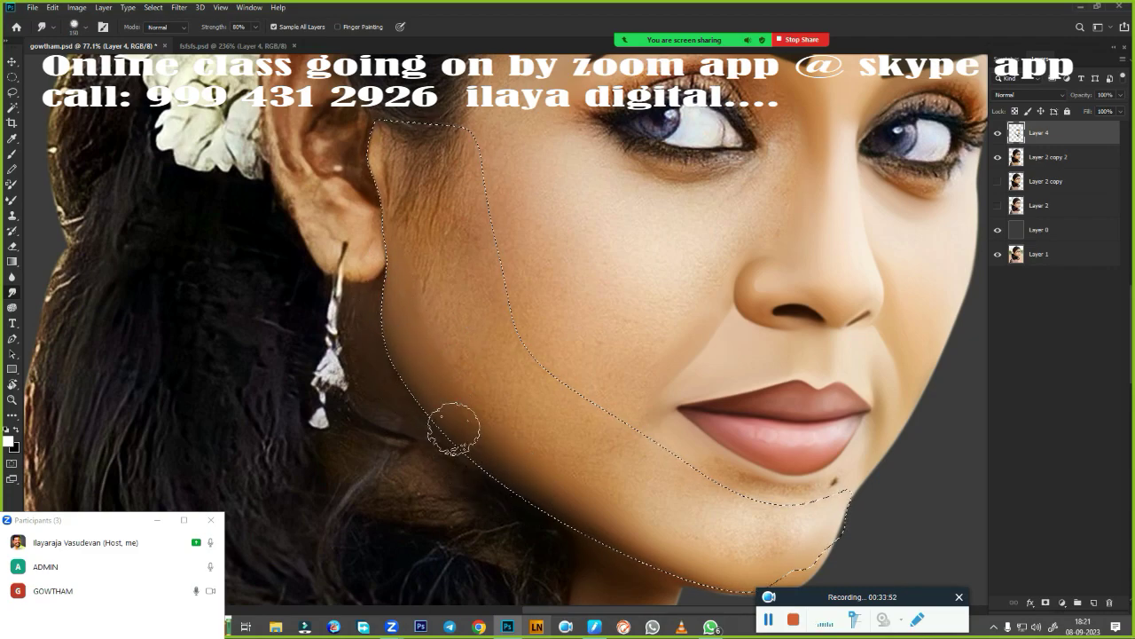
{"action": "scroll", "coordinate": [573, 319], "scroll_direction": "down", "scroll_amount": 3}
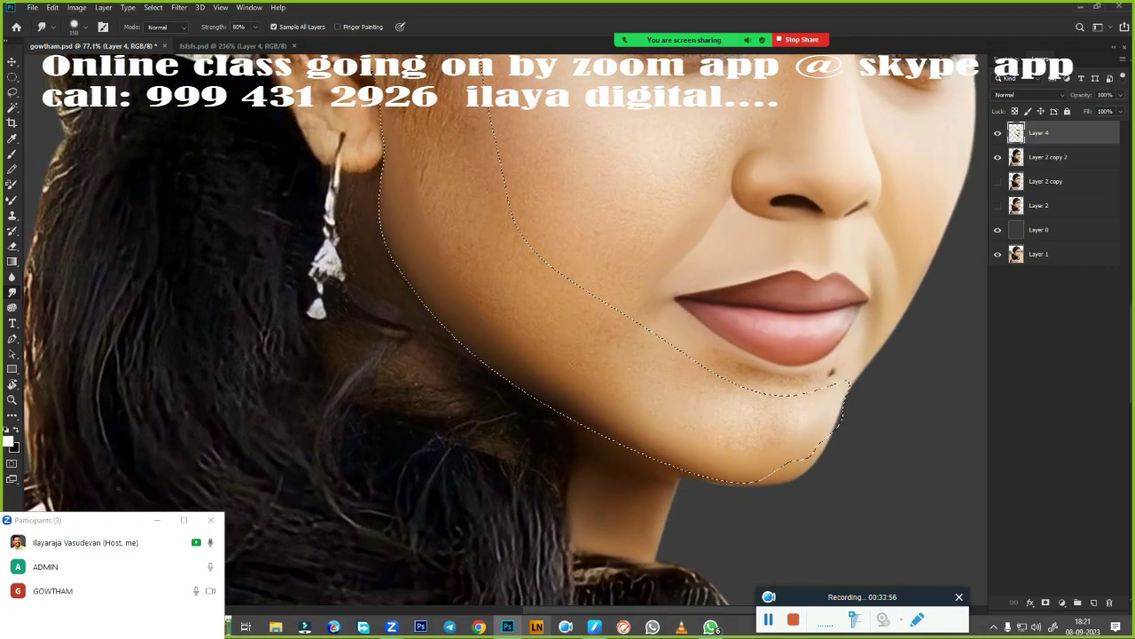
{"action": "key", "text": "bracketright"}
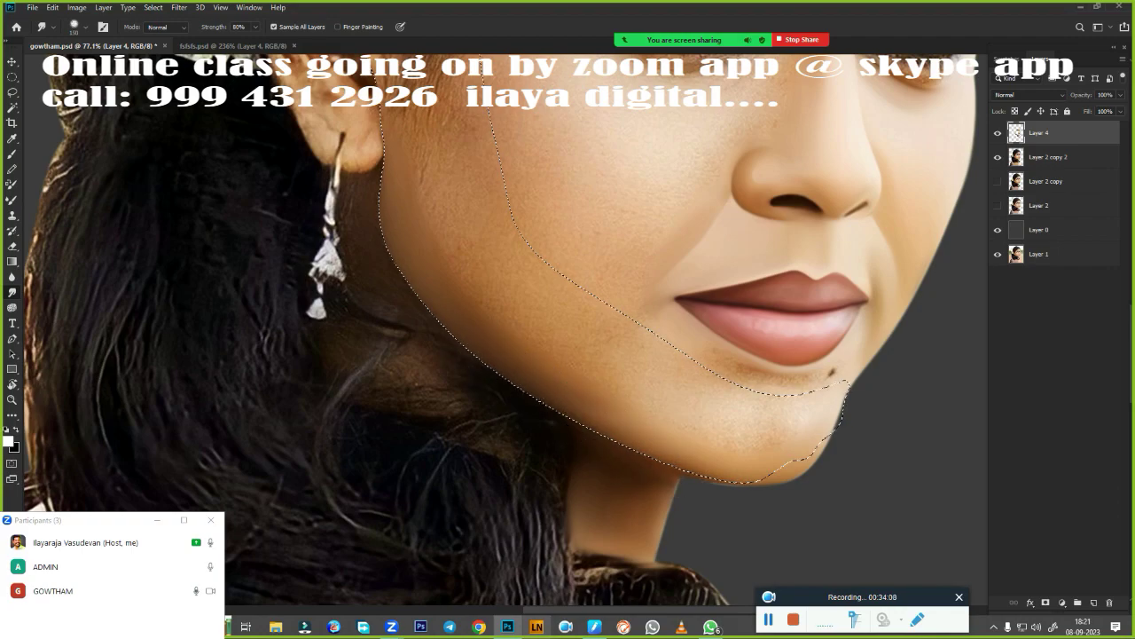
{"action": "key", "text": "bracketright"}
{"action": "key", "text": "bracketright"}
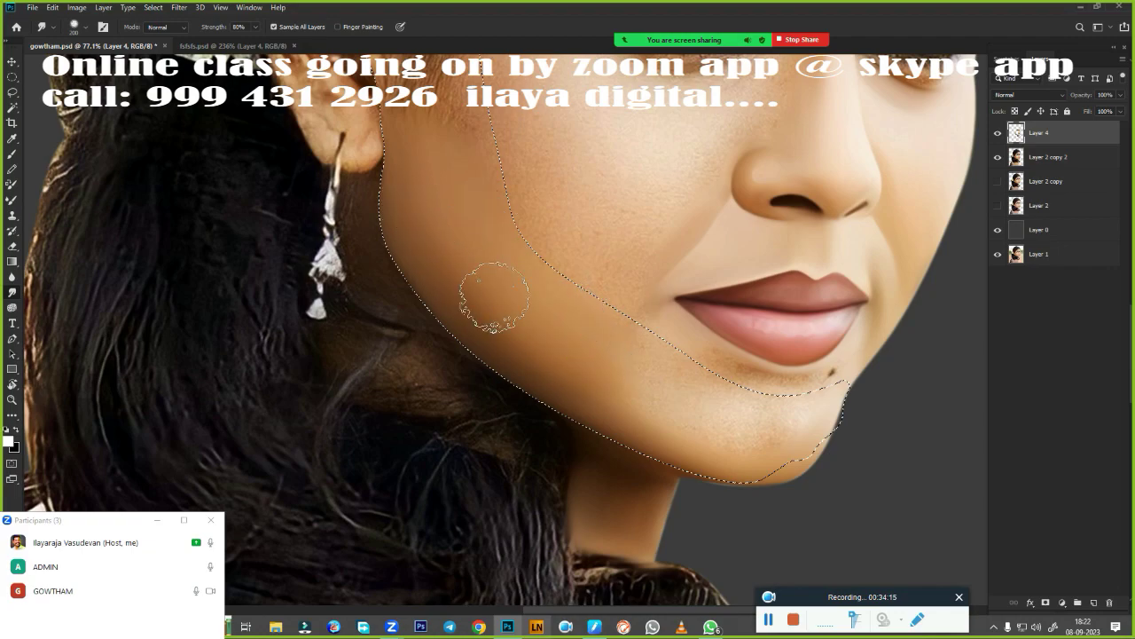
{"action": "key", "text": "bracketleft"}
{"action": "key", "text": "bracketleft"}
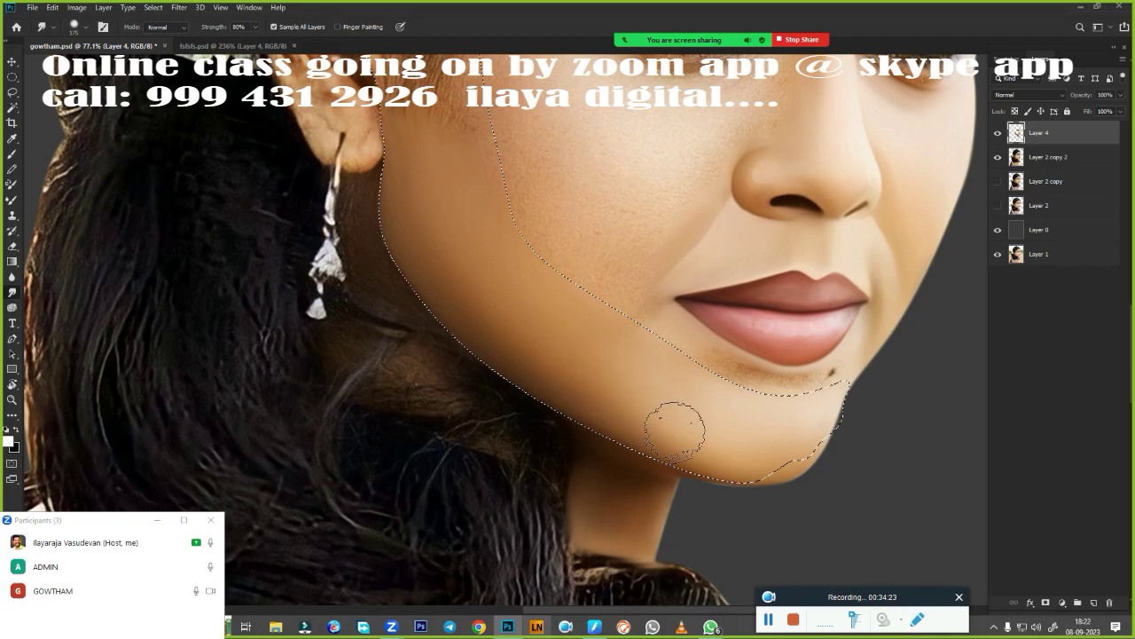
{"action": "left_click_drag", "start_coordinate": [754, 390], "coordinate": [783, 549]}
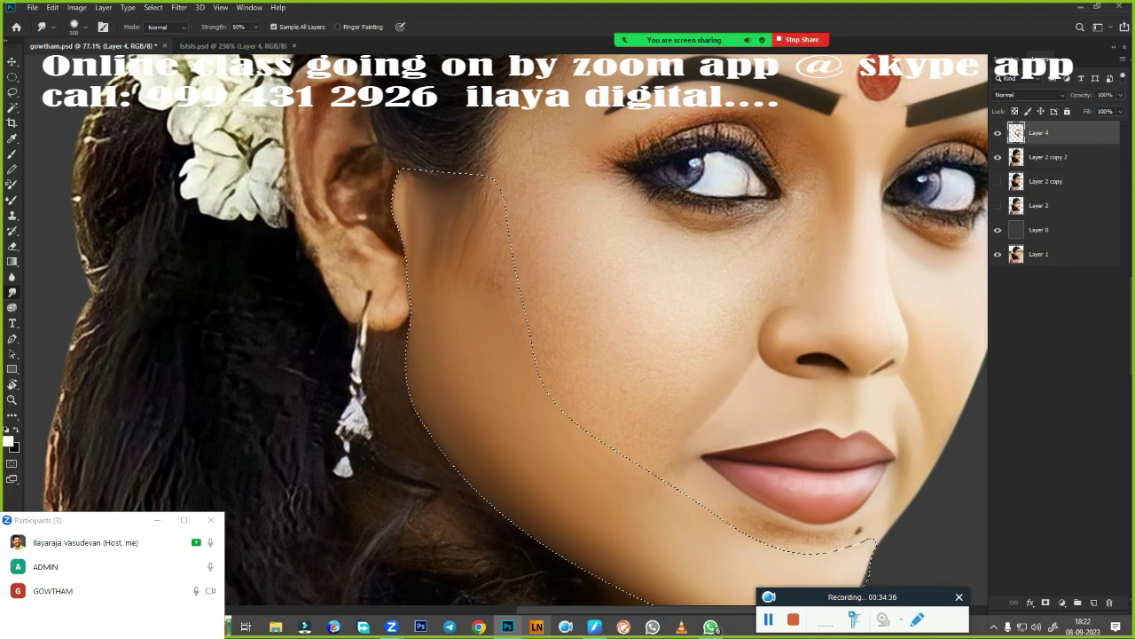
{"action": "key", "text": "shift+F6"}
{"action": "key", "text": "Return"}
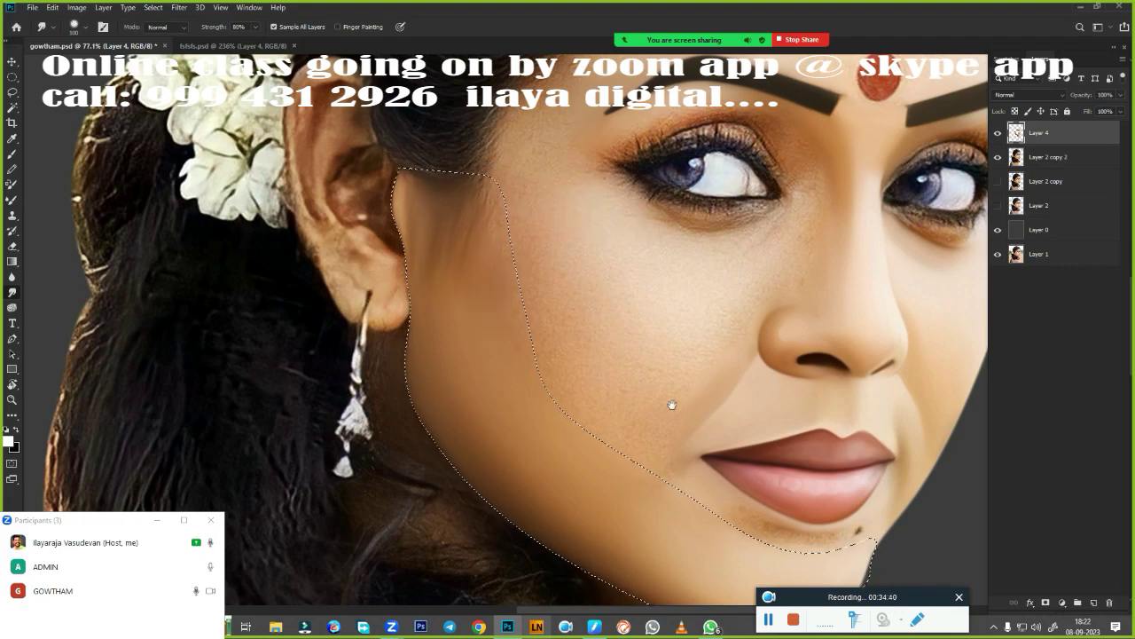
{"action": "scroll", "coordinate": [621, 399], "scroll_direction": "down", "scroll_amount": 3}
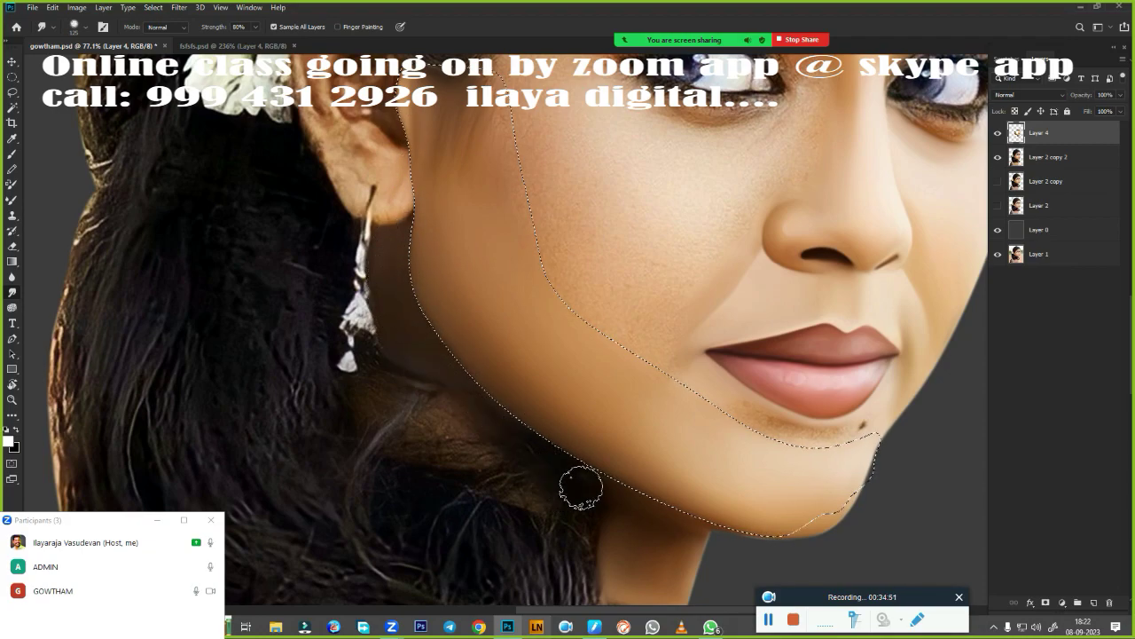
- Smudge the hair below the earring and the shadow under the lower lip smooth
{"action": "mouse_move", "coordinate": [445, 411]}
{"action": "left_mouse_down"}
{"action": "mouse_move", "coordinate": [438, 449]}
{"action": "mouse_move", "coordinate": [489, 396]}
{"action": "left_mouse_up"}
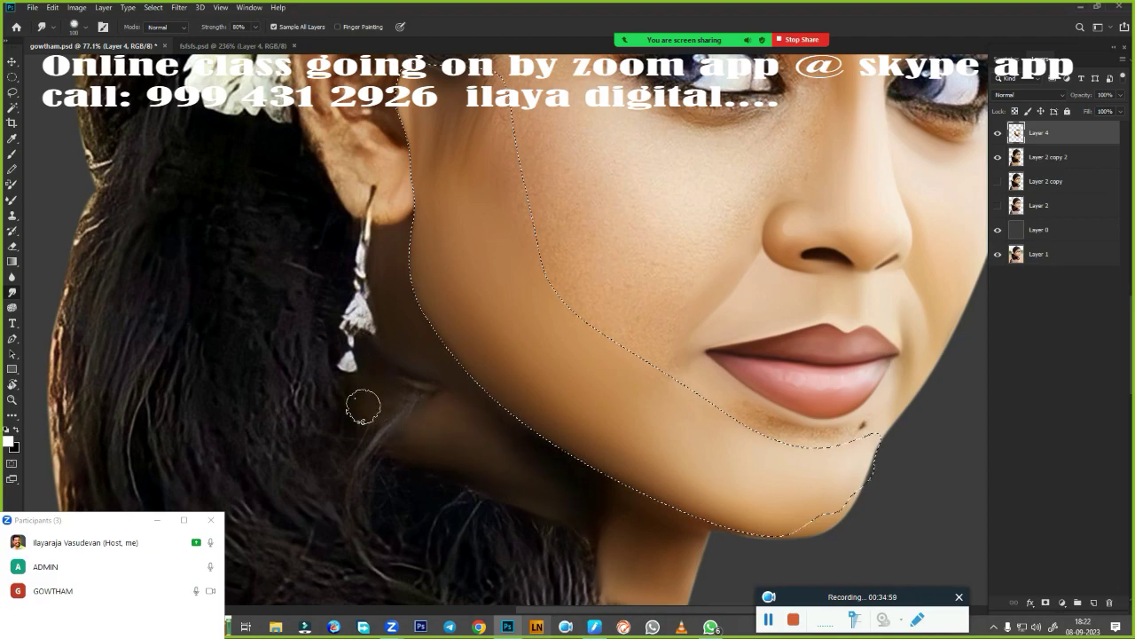
{"action": "mouse_move", "coordinate": [363, 407]}
{"action": "left_mouse_down"}
{"action": "mouse_move", "coordinate": [405, 406]}
{"action": "mouse_move", "coordinate": [429, 386]}
{"action": "left_mouse_up"}
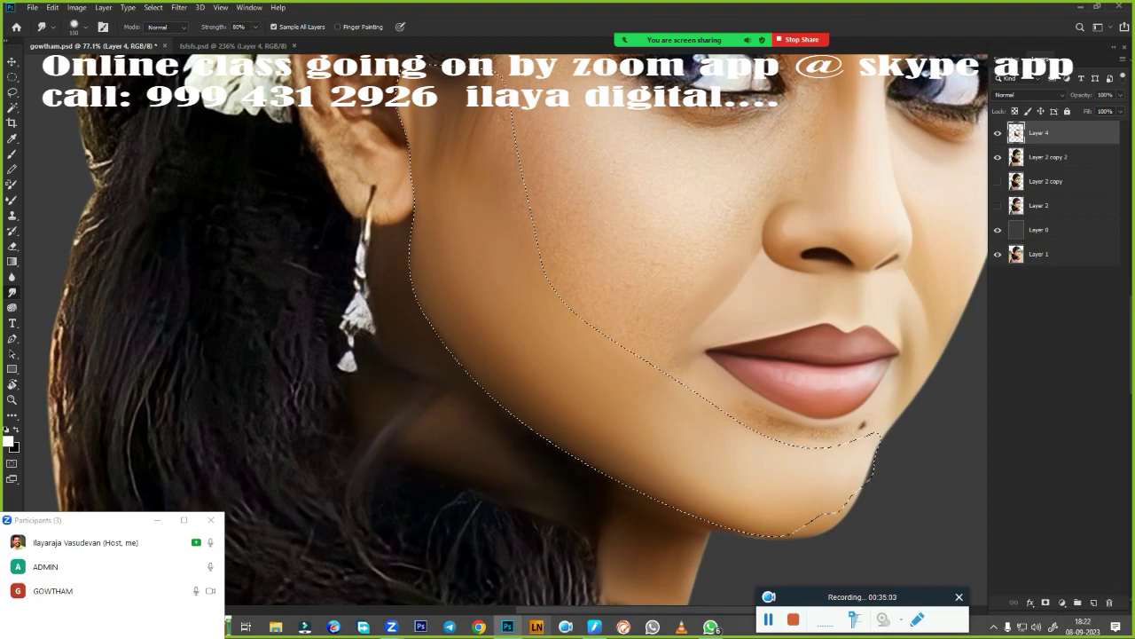
{"action": "key", "text": "ctrl+d"}
{"action": "mouse_move", "coordinate": [534, 569]}
{"action": "left_mouse_down"}
{"action": "mouse_move", "coordinate": [499, 436]}
{"action": "mouse_move", "coordinate": [494, 479]}
{"action": "left_mouse_up"}
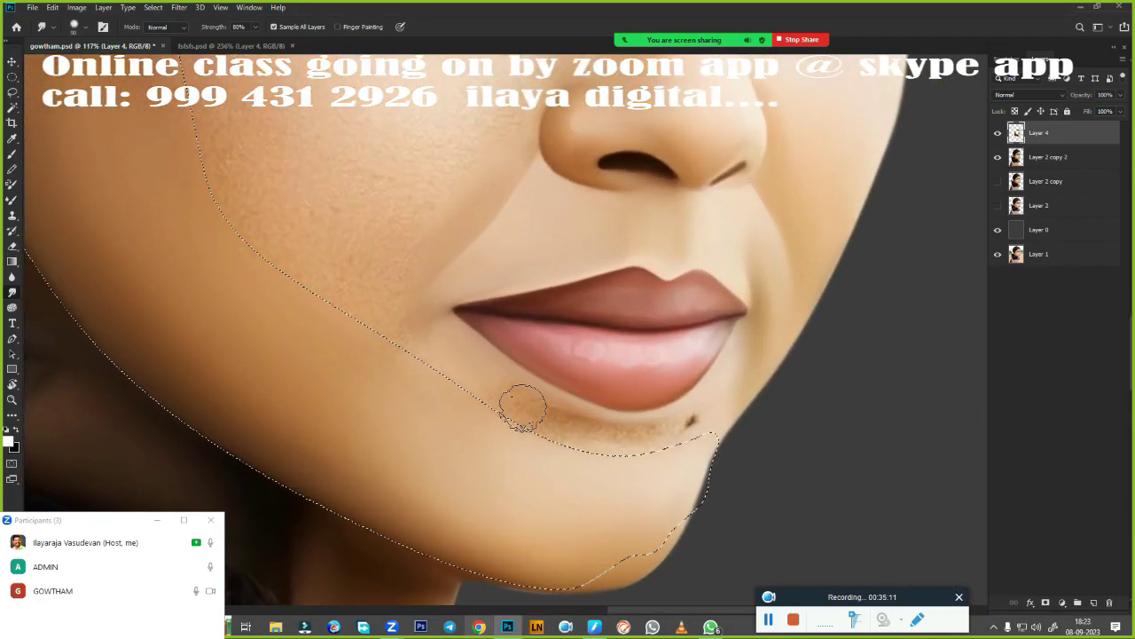
{"action": "mouse_move", "coordinate": [487, 375]}
{"action": "left_mouse_down"}
{"action": "mouse_move", "coordinate": [583, 431]}
{"action": "mouse_move", "coordinate": [641, 444]}
{"action": "mouse_move", "coordinate": [627, 447]}
{"action": "left_mouse_up"}
{"action": "left_click_drag", "start_coordinate": [523, 400], "coordinate": [585, 424]}
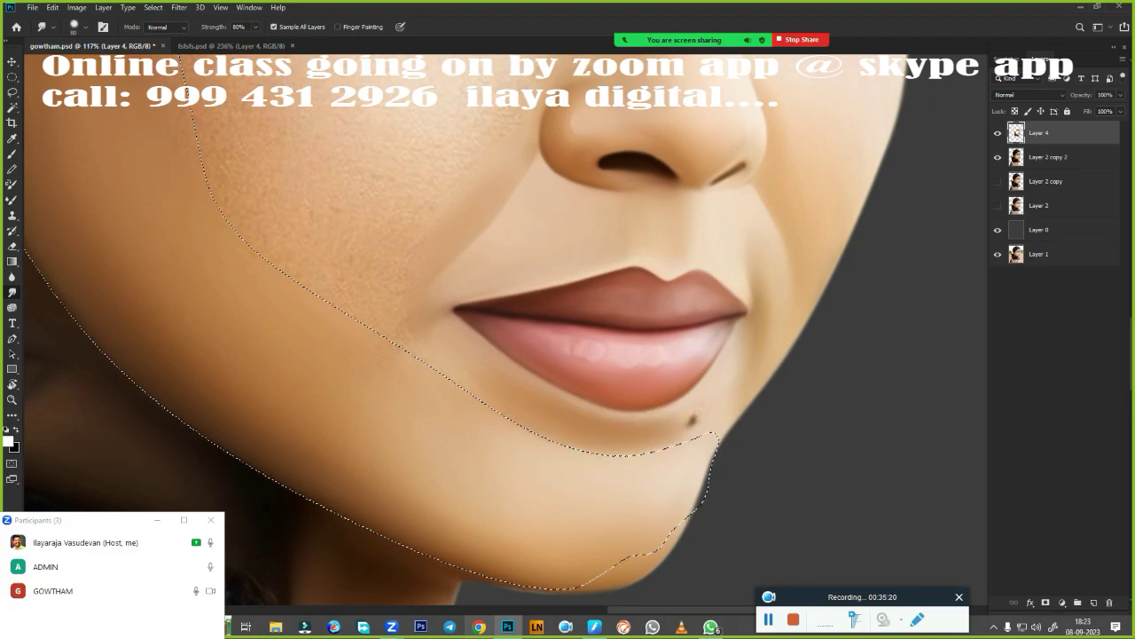
- Raise the brush to size 90 for the mole by the lower lip, then zoom toward the cheek
{"action": "key", "text": "ctrl+0"}
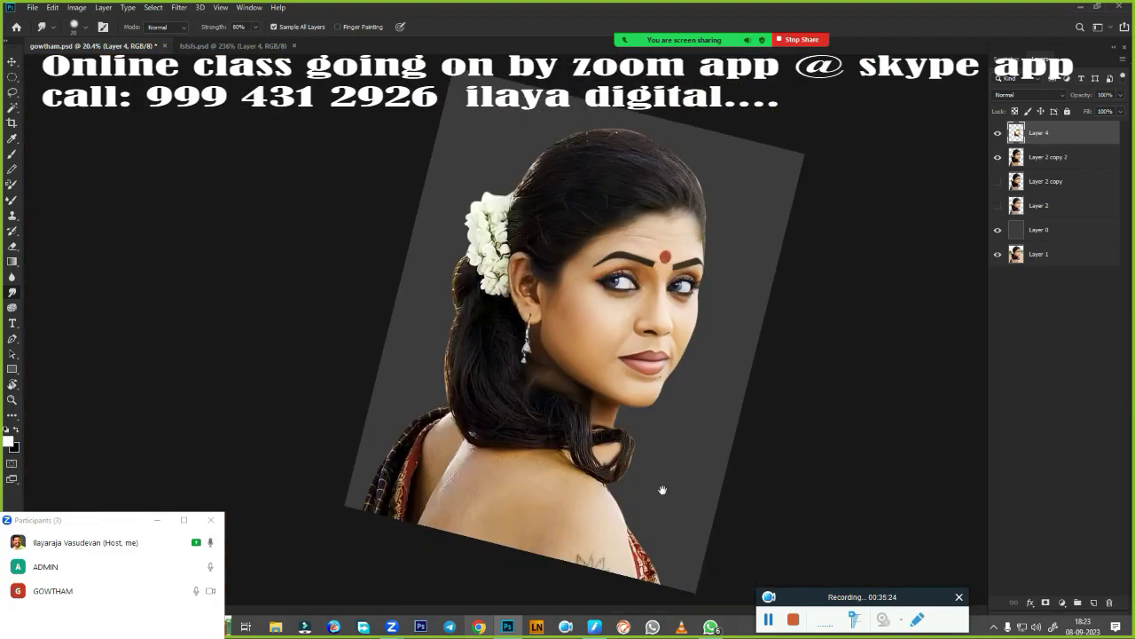
{"action": "scroll", "coordinate": [641, 383], "scroll_direction": "up", "scroll_amount": 5}
{"action": "scroll", "coordinate": [738, 390], "scroll_direction": "up", "scroll_amount": 2}
{"action": "scroll", "coordinate": [573, 355], "scroll_direction": "up", "scroll_amount": 2}
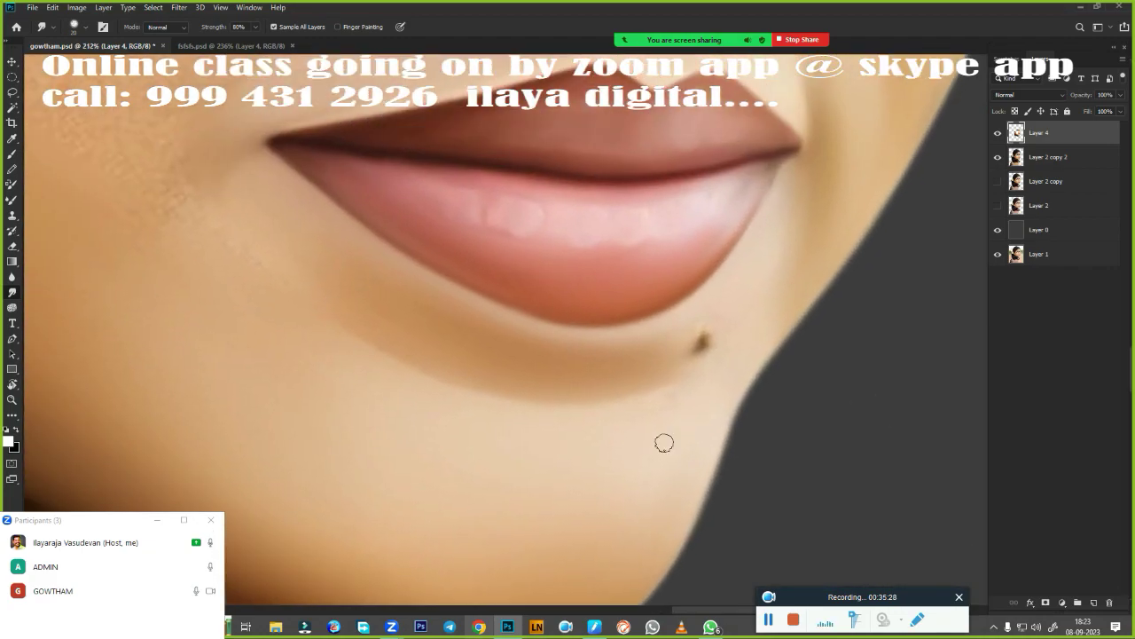
{"action": "key", "text": "bracketright"}
{"action": "key", "text": "bracketright"}
{"action": "key", "text": "bracketright"}
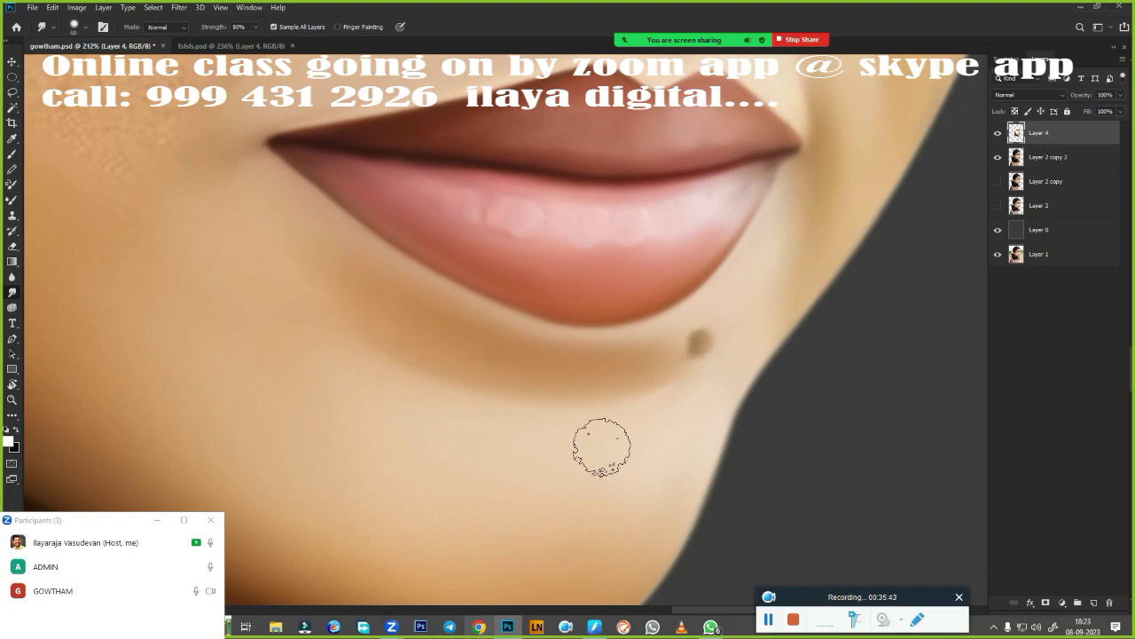
{"action": "key", "text": "ctrl+0"}
{"action": "left_click", "coordinate": [567, 314]}
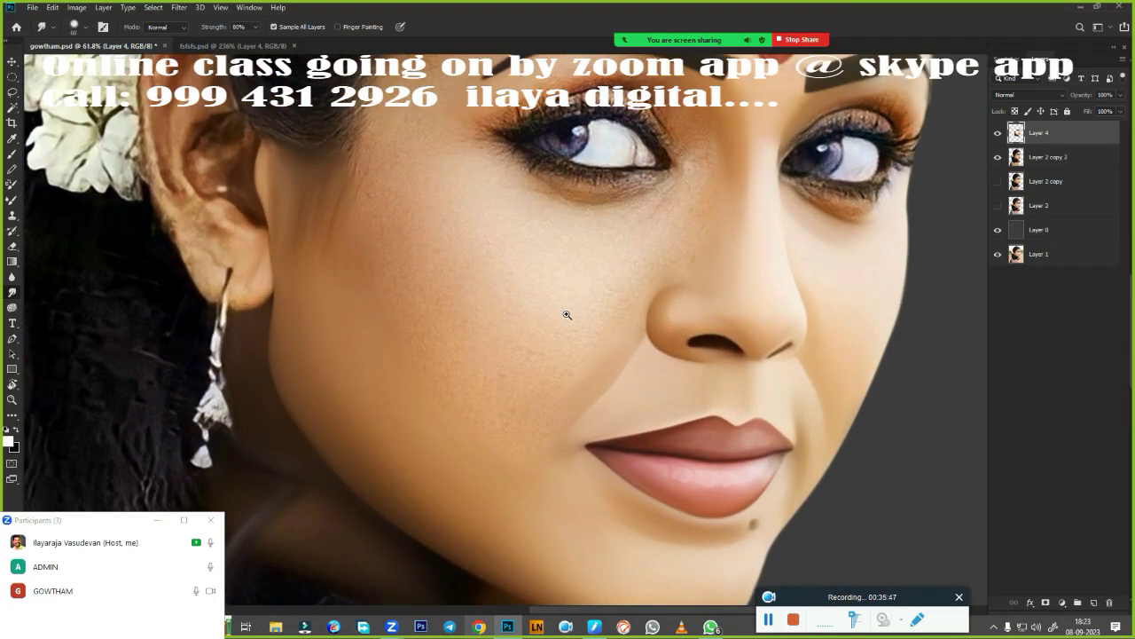
{"action": "scroll", "coordinate": [567, 314], "scroll_direction": "up", "scroll_amount": 5}
- Trace a pen path around the left eye and under-eye, then convert it to a selection
{"action": "key", "text": "p"}
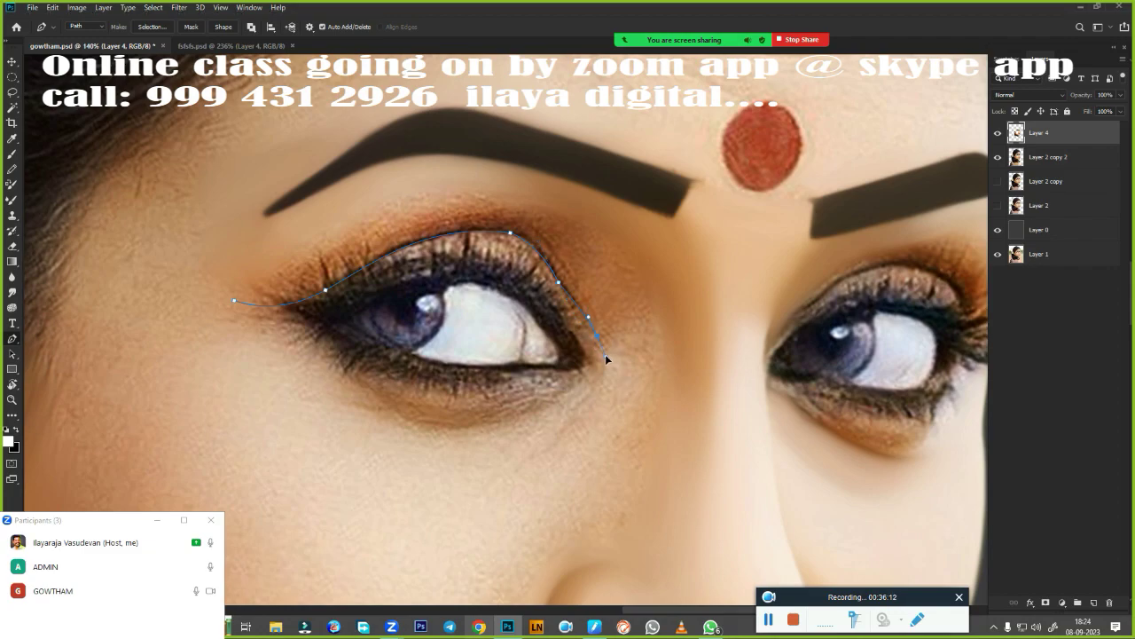
{"action": "key", "text": "ctrl+z"}
{"action": "key", "text": "ctrl+z"}
{"action": "left_click_drag", "start_coordinate": [386, 414], "coordinate": [303, 368]}
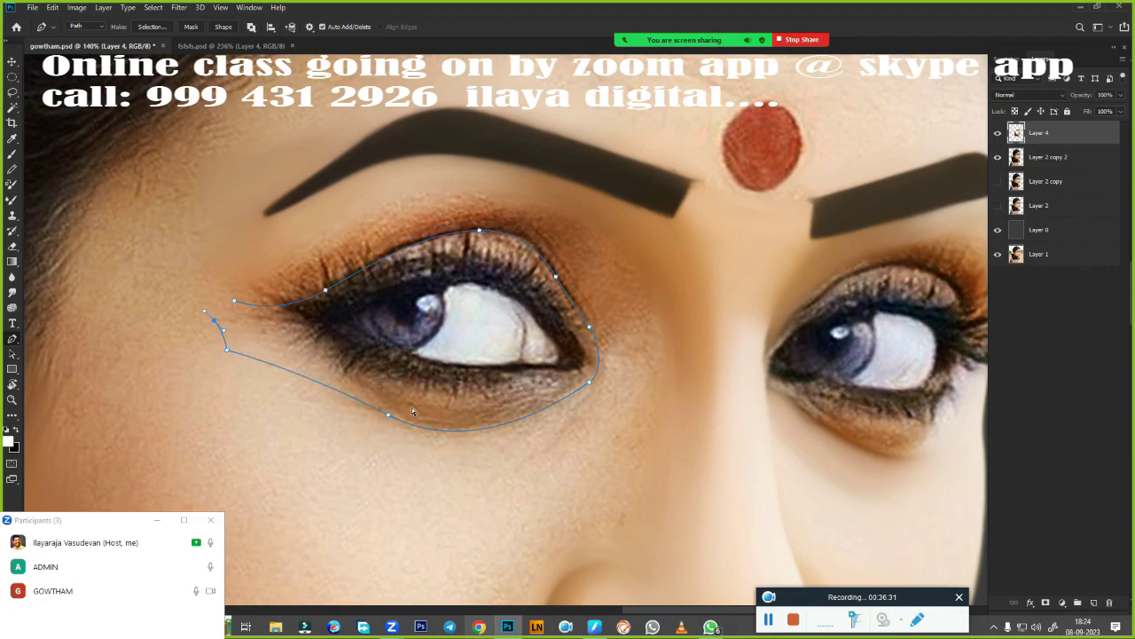
{"action": "right_click", "coordinate": [389, 365]}
{"action": "left_click", "coordinate": [426, 457]}
{"action": "key", "text": "Return"}
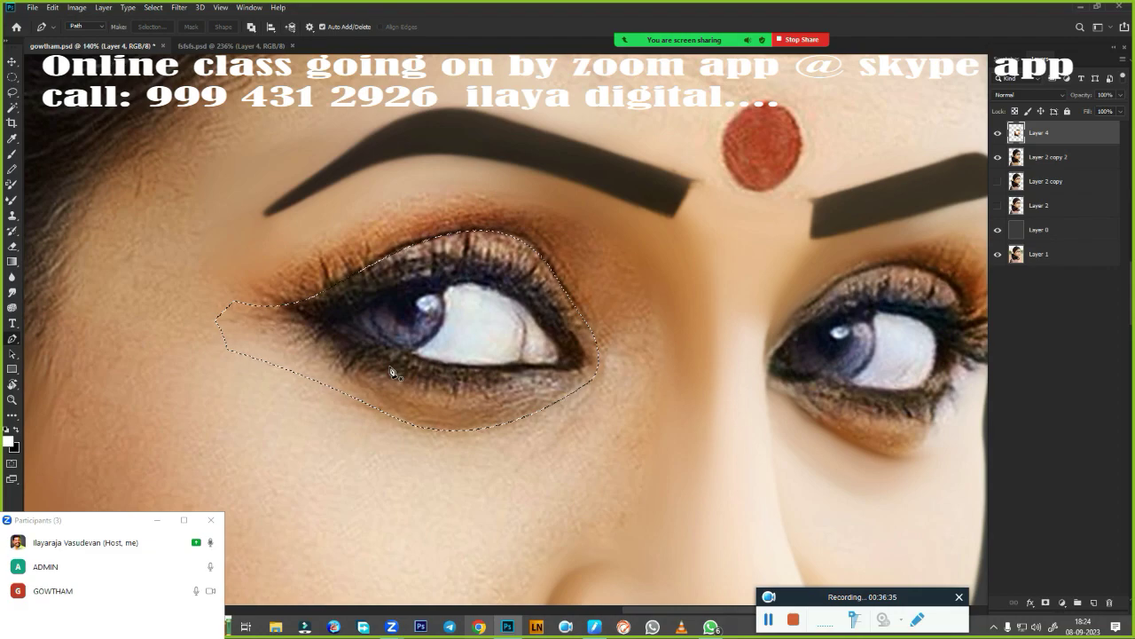
- Smudge the brown band under the eye and its lower edge smooth
{"action": "left_click", "coordinate": [11, 275]}
{"action": "scroll", "coordinate": [533, 404], "scroll_direction": "up", "scroll_amount": 3}
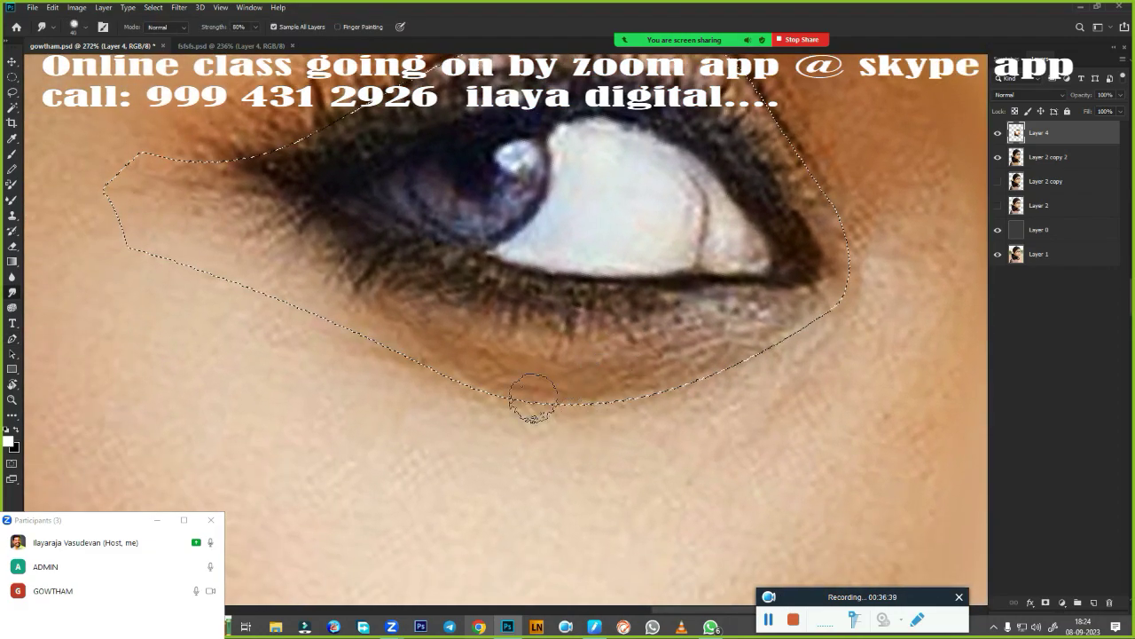
{"action": "mouse_move", "coordinate": [533, 400]}
{"action": "left_mouse_down"}
{"action": "mouse_move", "coordinate": [350, 329]}
{"action": "mouse_move", "coordinate": [745, 364]}
{"action": "mouse_move", "coordinate": [817, 315]}
{"action": "left_mouse_up"}
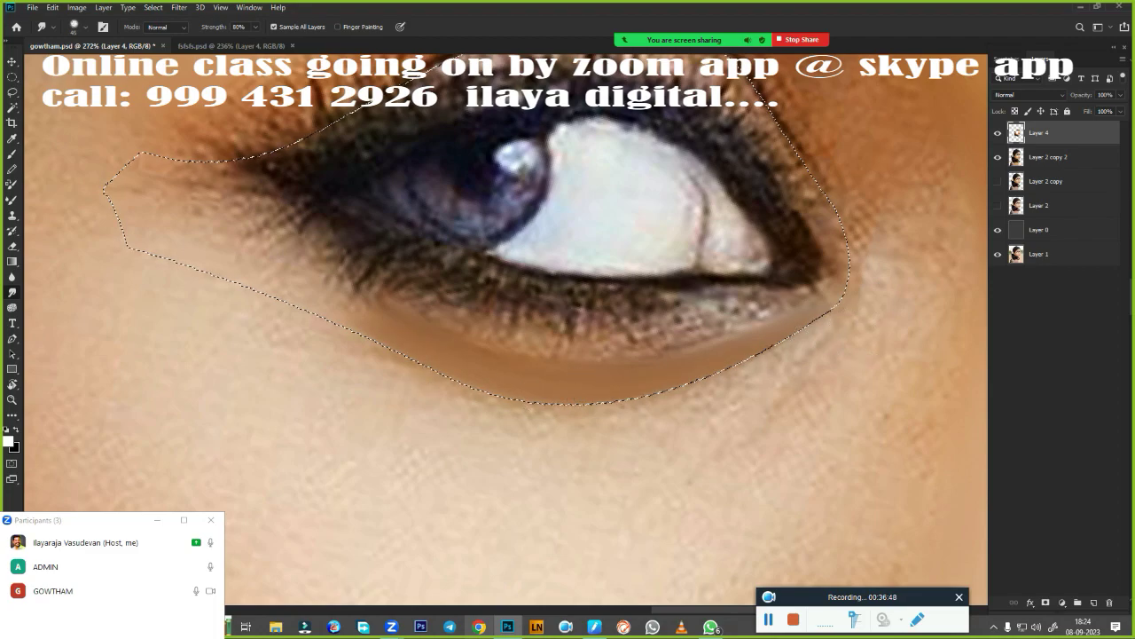
{"action": "mouse_move", "coordinate": [431, 355]}
{"action": "left_mouse_down"}
{"action": "mouse_move", "coordinate": [295, 304]}
{"action": "mouse_move", "coordinate": [667, 395]}
{"action": "left_mouse_up"}
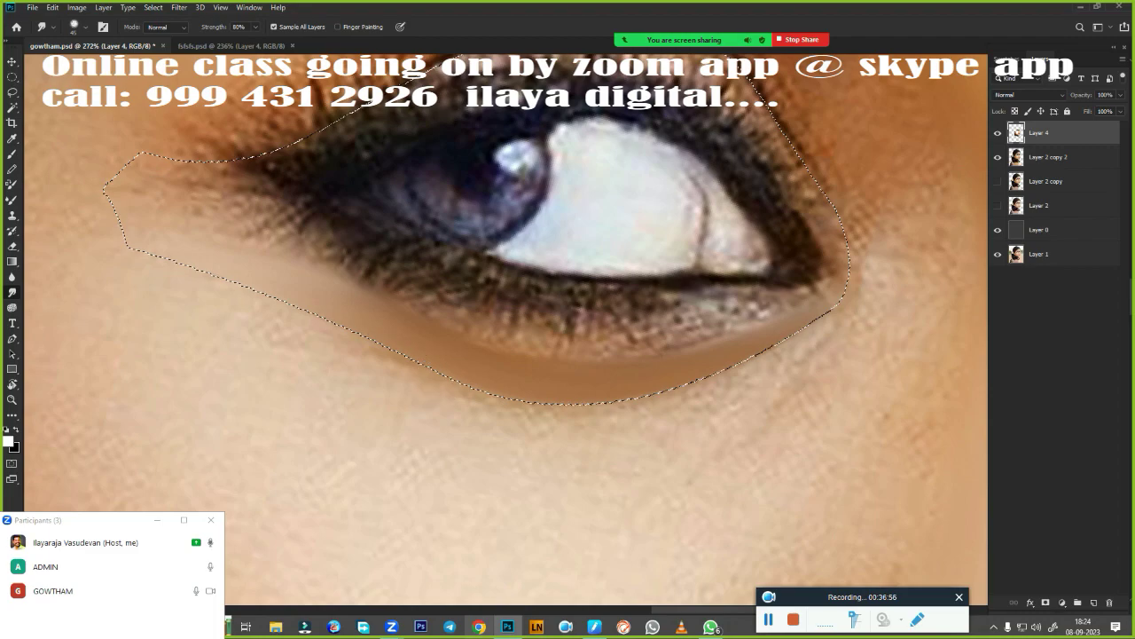
{"action": "left_click_drag", "start_coordinate": [337, 304], "coordinate": [420, 363]}
{"action": "scroll", "coordinate": [532, 405], "scroll_direction": "up", "scroll_amount": 3}
- Blend the upper eyelid skin with the Very Wet, Light Mix Mixer Brush
{"action": "key", "text": "b"}
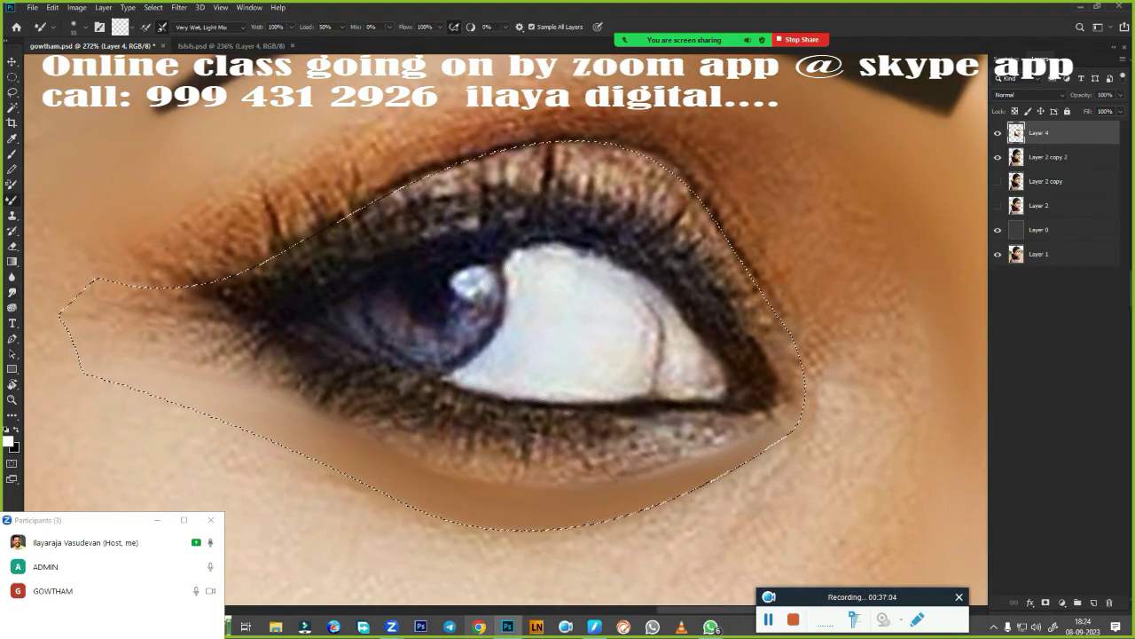
{"action": "left_click_drag", "start_coordinate": [164, 306], "coordinate": [512, 176]}
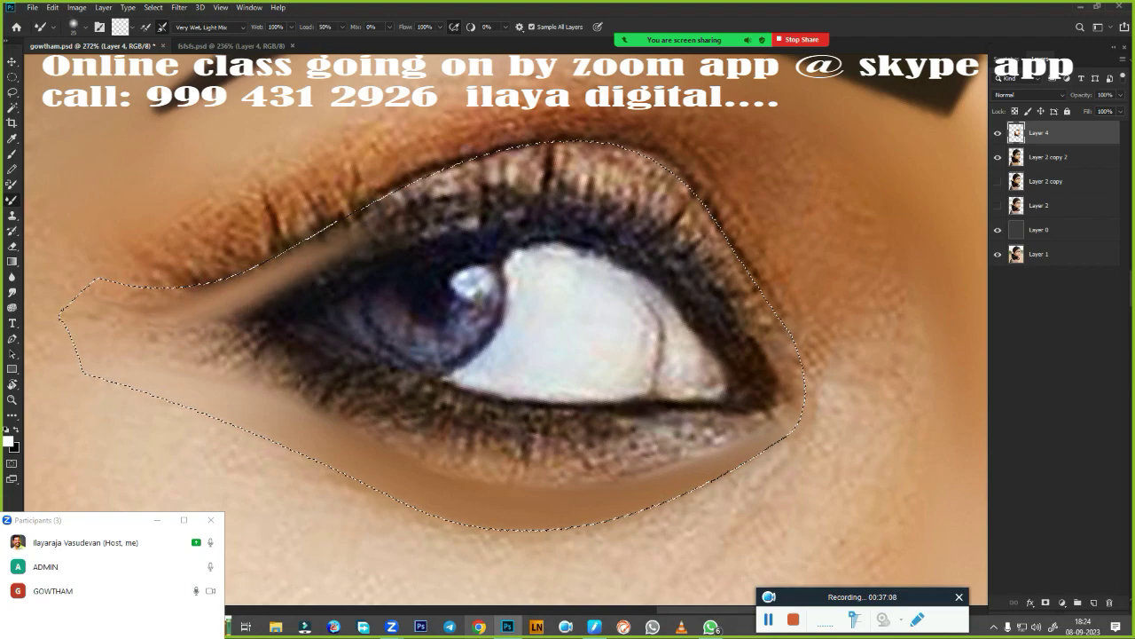
{"action": "left_click_drag", "start_coordinate": [774, 331], "coordinate": [710, 218]}
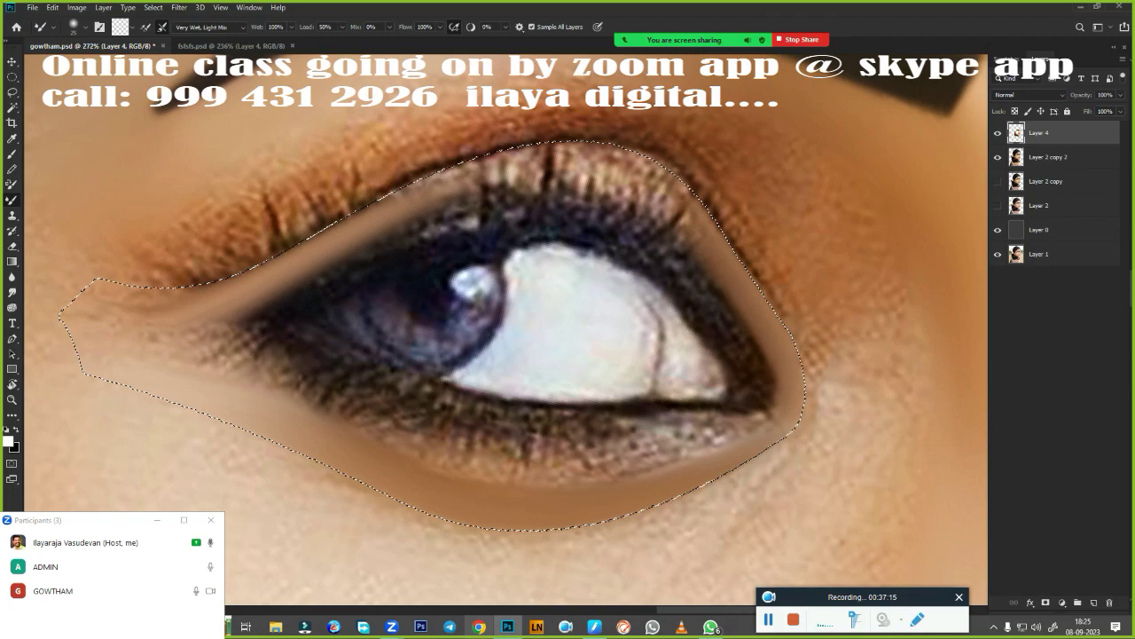
{"action": "left_click_drag", "start_coordinate": [497, 177], "coordinate": [682, 208]}
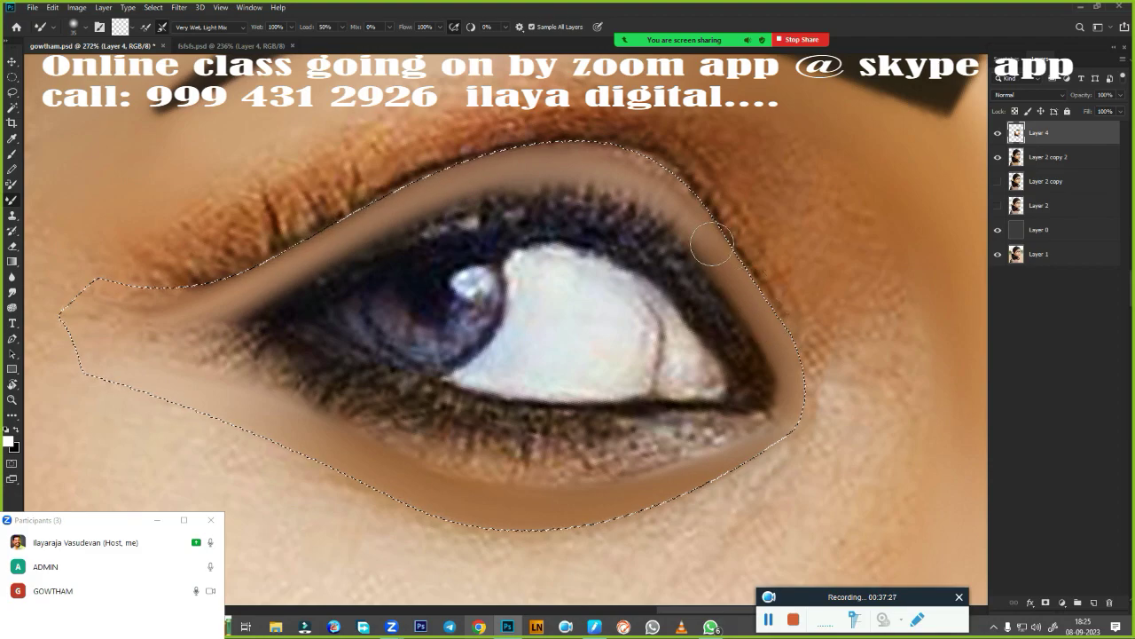
{"action": "left_click_drag", "start_coordinate": [713, 244], "coordinate": [621, 182]}
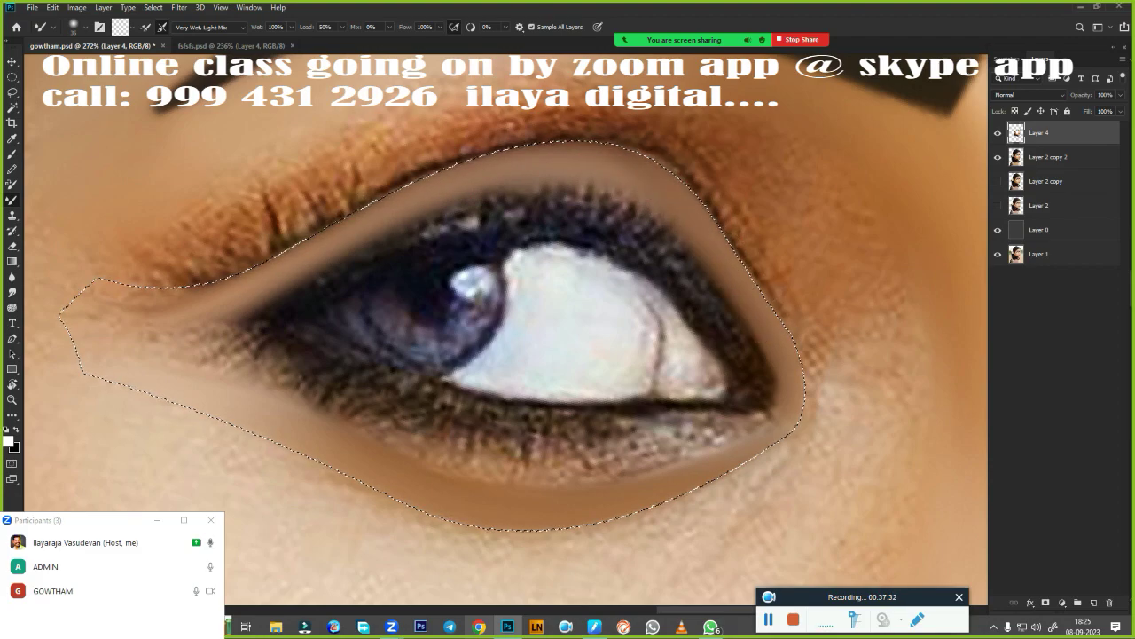
{"action": "left_click_drag", "start_coordinate": [221, 311], "coordinate": [479, 200]}
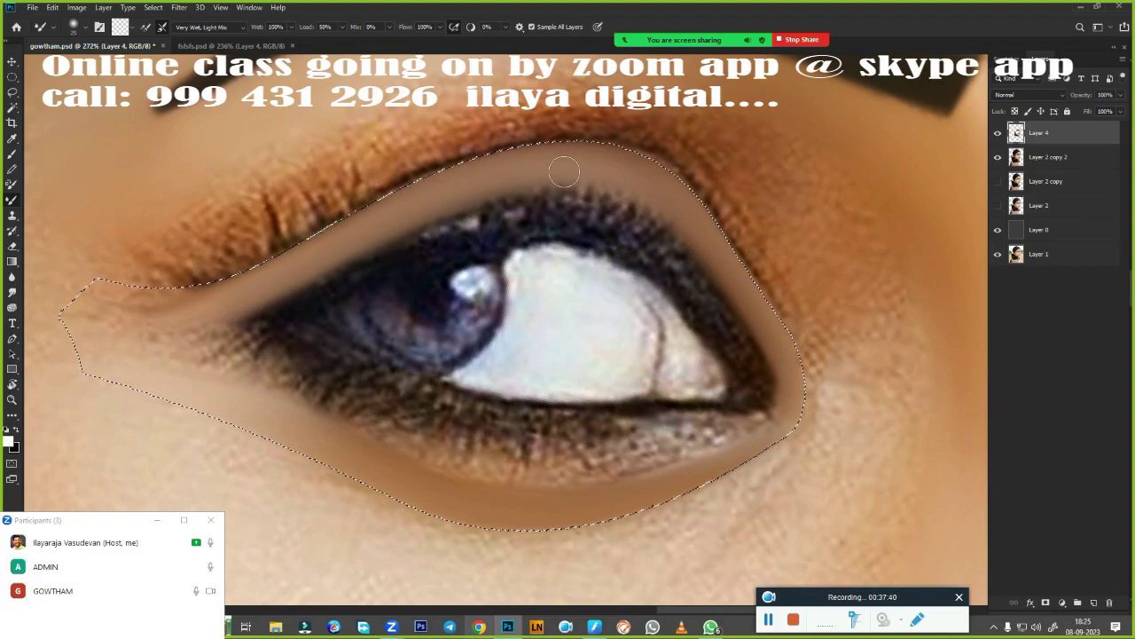
{"action": "mouse_move", "coordinate": [607, 190]}
{"action": "left_mouse_down"}
{"action": "mouse_move", "coordinate": [654, 203]}
{"action": "mouse_move", "coordinate": [777, 360]}
{"action": "mouse_move", "coordinate": [781, 397]}
{"action": "left_mouse_up"}
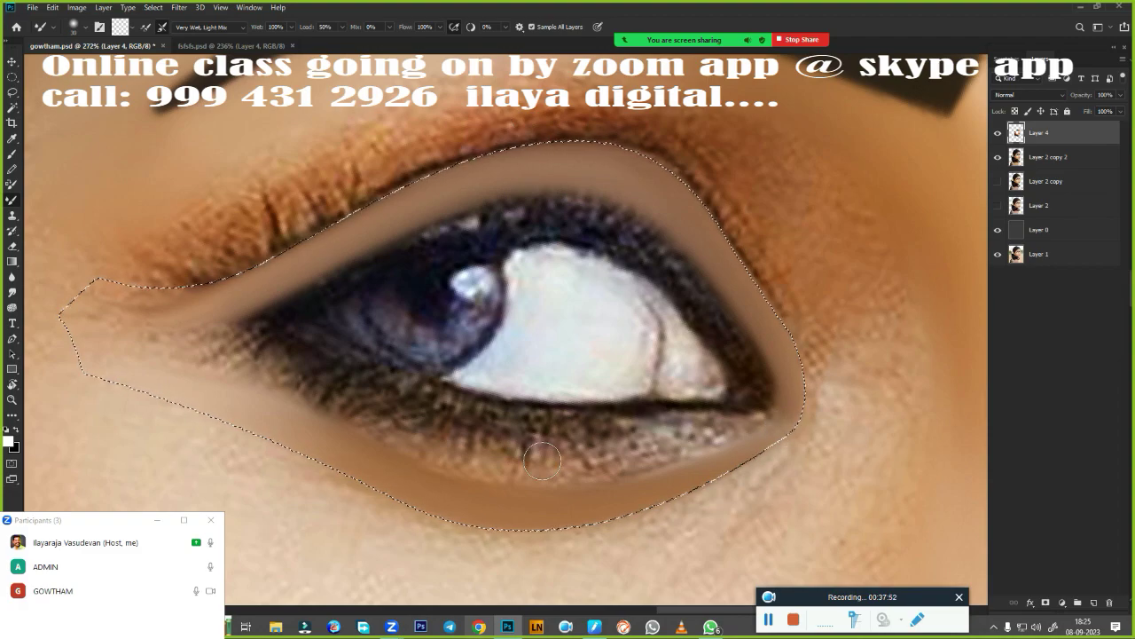
- Feather the eye selection by 2 and smudge the eyeshadow and lid crease at 80% strength
{"action": "key", "text": "shift+F6"}
{"action": "key", "text": "Return"}
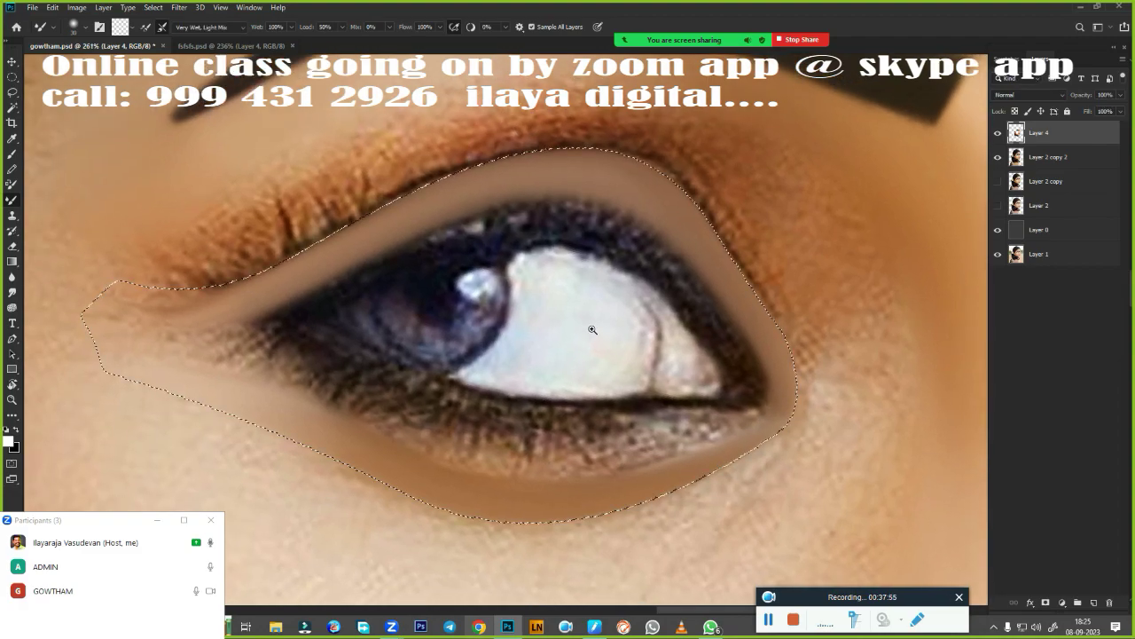
{"action": "scroll", "coordinate": [542, 460], "scroll_direction": "up", "scroll_amount": 2}
{"action": "key", "text": "r"}
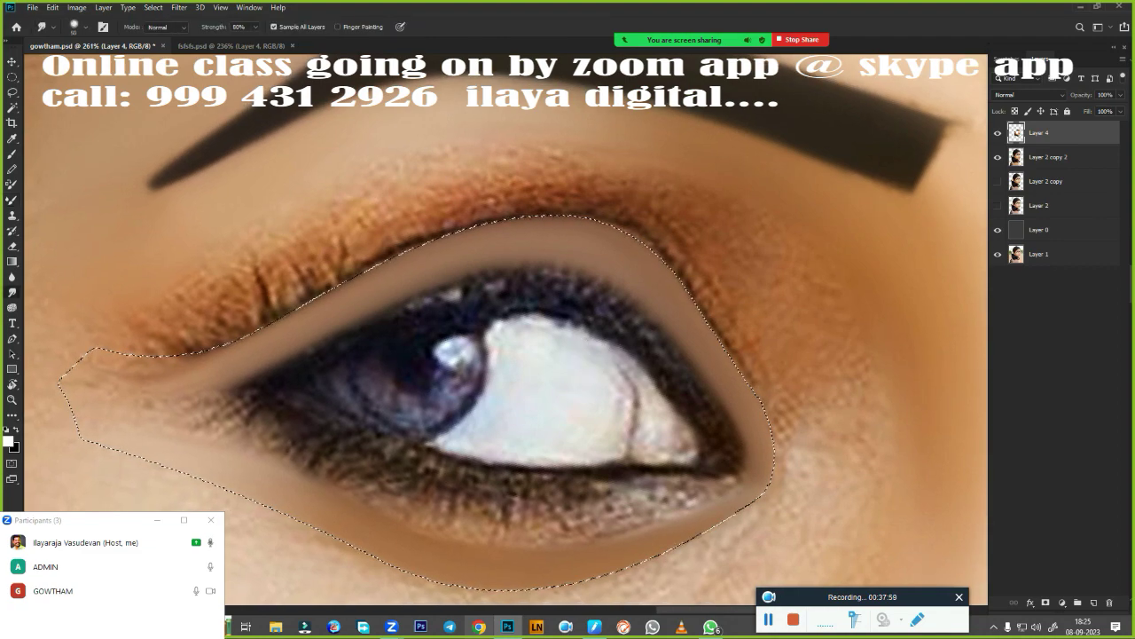
{"action": "mouse_move", "coordinate": [310, 266]}
{"action": "left_mouse_down"}
{"action": "mouse_move", "coordinate": [189, 292]}
{"action": "mouse_move", "coordinate": [381, 190]}
{"action": "mouse_move", "coordinate": [589, 184]}
{"action": "mouse_move", "coordinate": [701, 257]}
{"action": "left_mouse_up"}
{"action": "mouse_move", "coordinate": [772, 354]}
{"action": "left_mouse_down"}
{"action": "mouse_move", "coordinate": [710, 254]}
{"action": "mouse_move", "coordinate": [477, 221]}
{"action": "mouse_move", "coordinate": [381, 244]}
{"action": "left_mouse_up"}
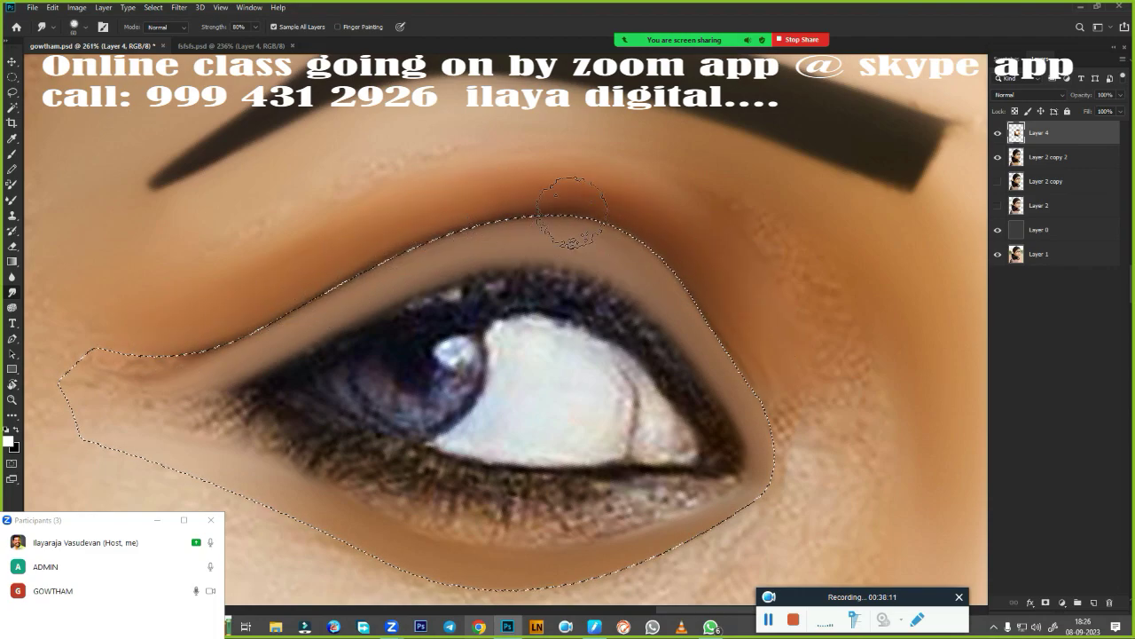
{"action": "left_click_drag", "start_coordinate": [728, 297], "coordinate": [547, 211]}
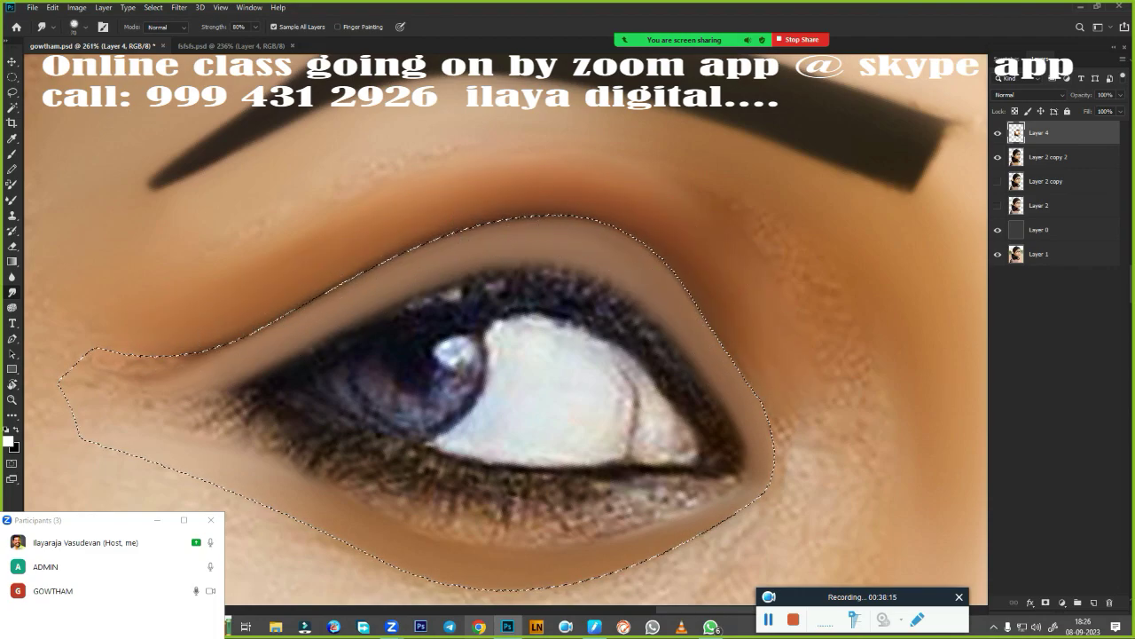
{"action": "mouse_move", "coordinate": [309, 190]}
{"action": "left_mouse_down"}
{"action": "mouse_move", "coordinate": [411, 157]}
{"action": "mouse_move", "coordinate": [703, 204]}
{"action": "mouse_move", "coordinate": [621, 189]}
{"action": "mouse_move", "coordinate": [807, 325]}
{"action": "mouse_move", "coordinate": [537, 139]}
{"action": "left_mouse_up"}
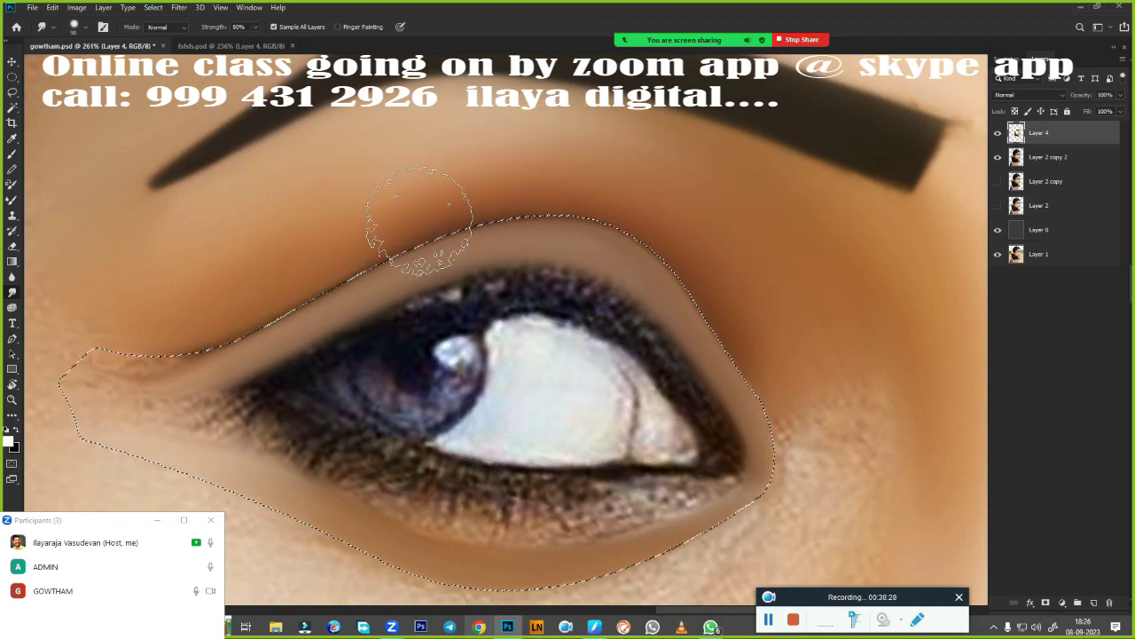
- Toggle Layer 4 off and on to compare before and after
{"action": "key", "text": "b"}
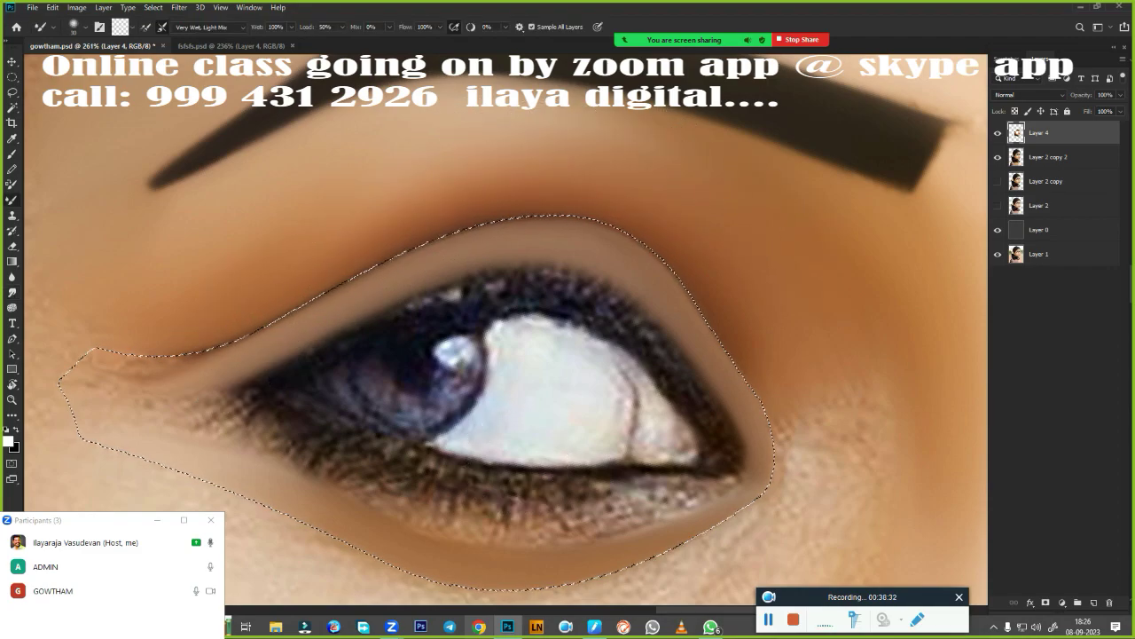
{"action": "left_click", "coordinate": [998, 132]}
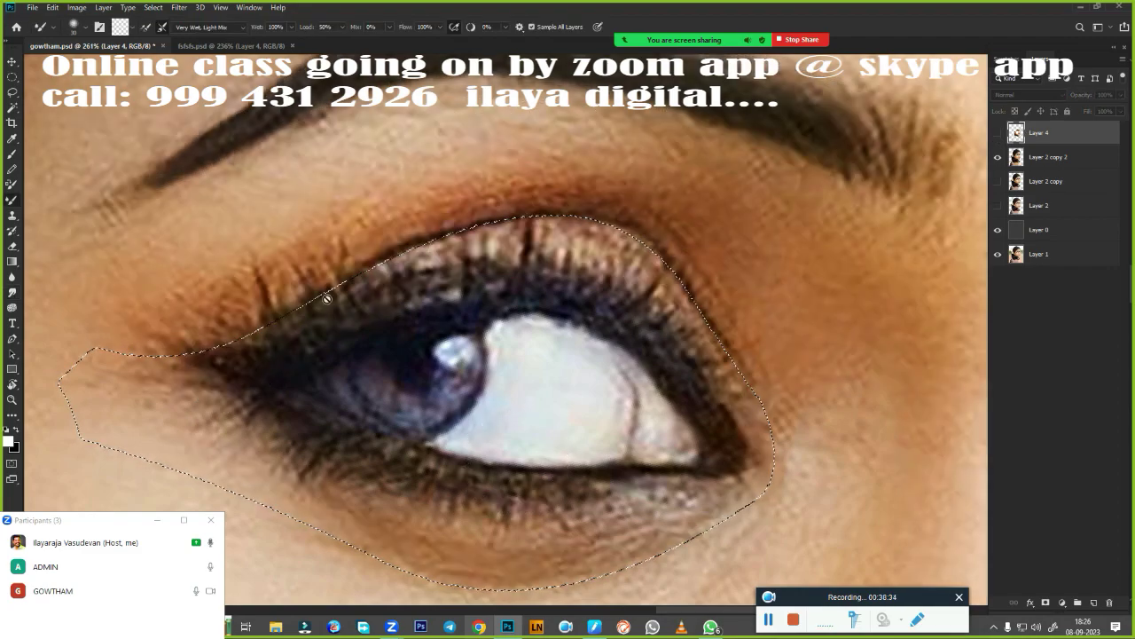
{"action": "left_click", "coordinate": [998, 132]}
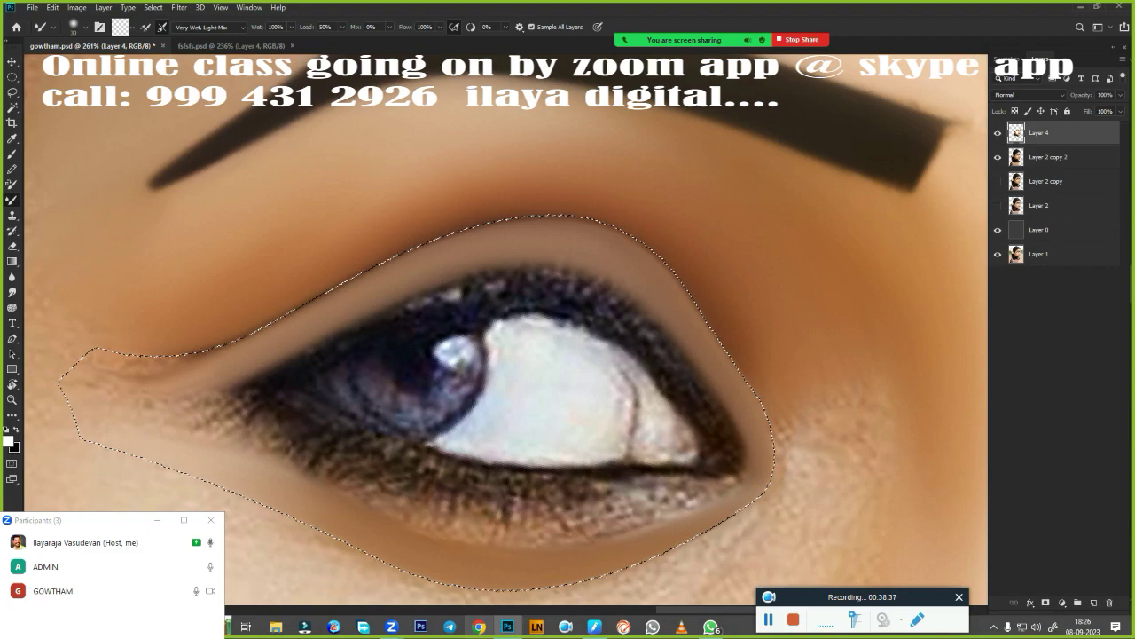
- Set the foreground brush colour to a dark brown
{"action": "left_click", "coordinate": [126, 29]}
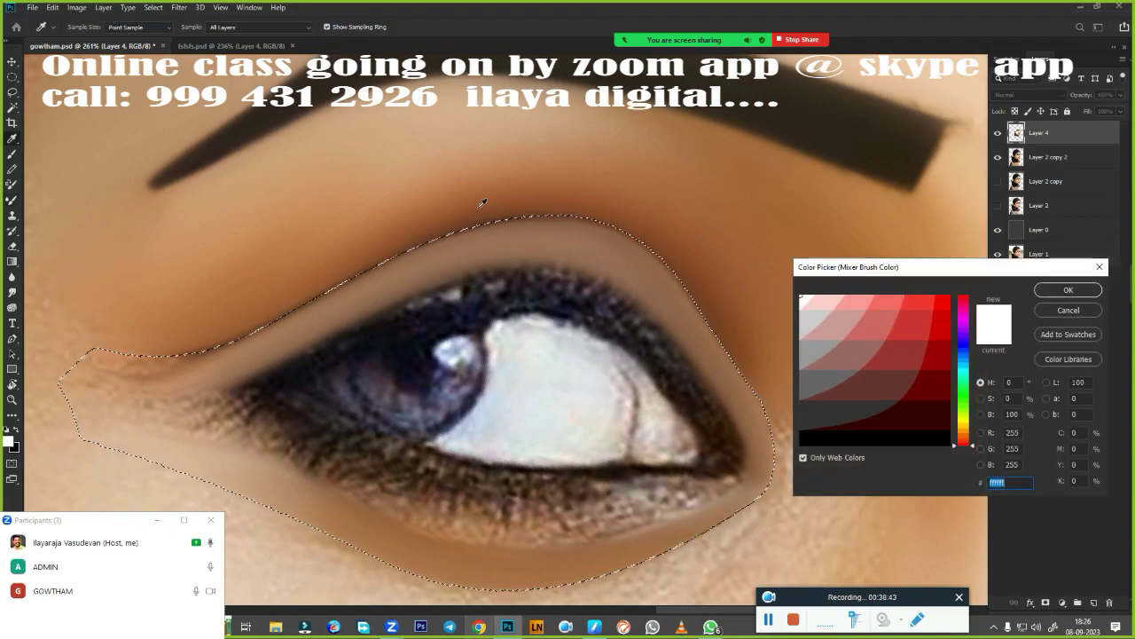
{"action": "left_click", "coordinate": [895, 381]}
{"action": "left_click", "coordinate": [805, 457]}
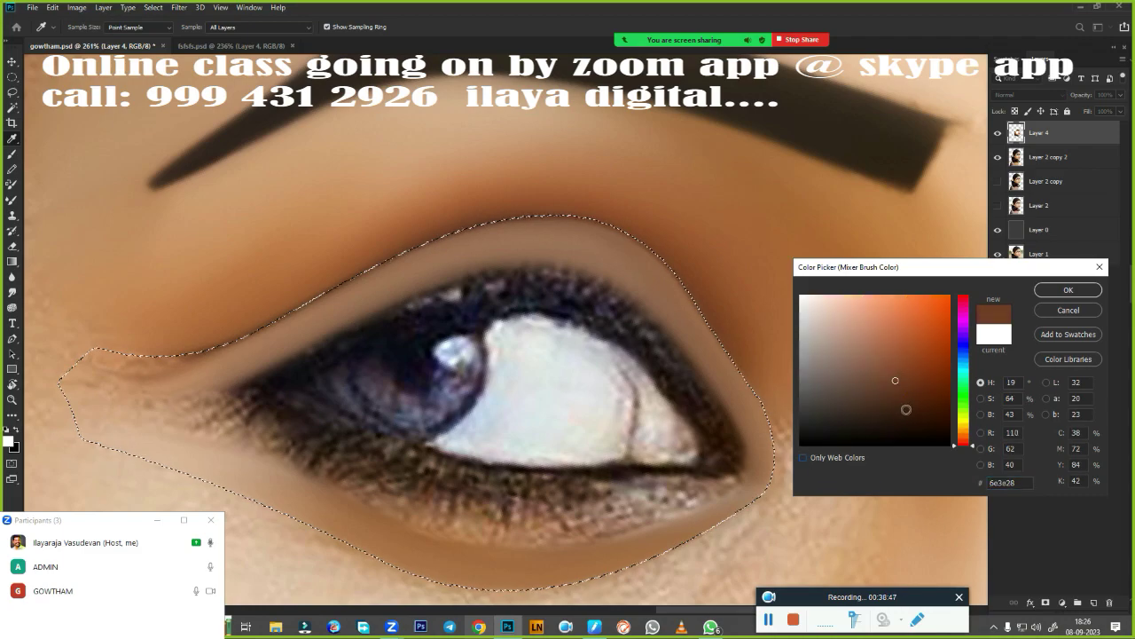
{"action": "left_click", "coordinate": [907, 410]}
{"action": "left_click", "coordinate": [1068, 290]}
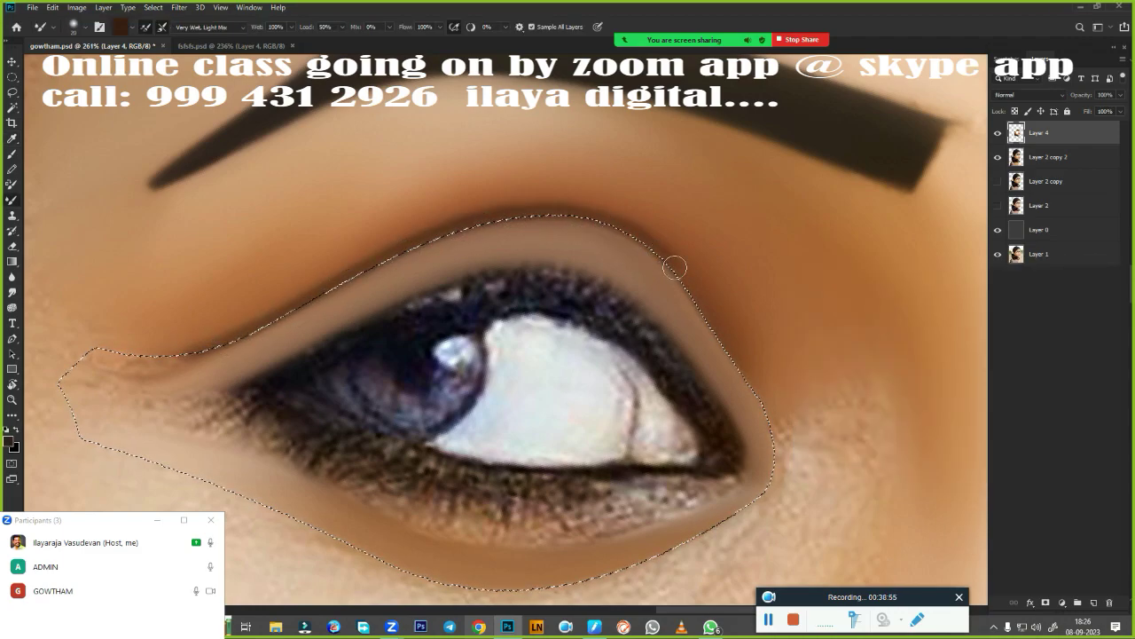
- Smudge the skin at the eye's outer corner, deselect, and pan below the eye
{"action": "left_click", "coordinate": [11, 276]}
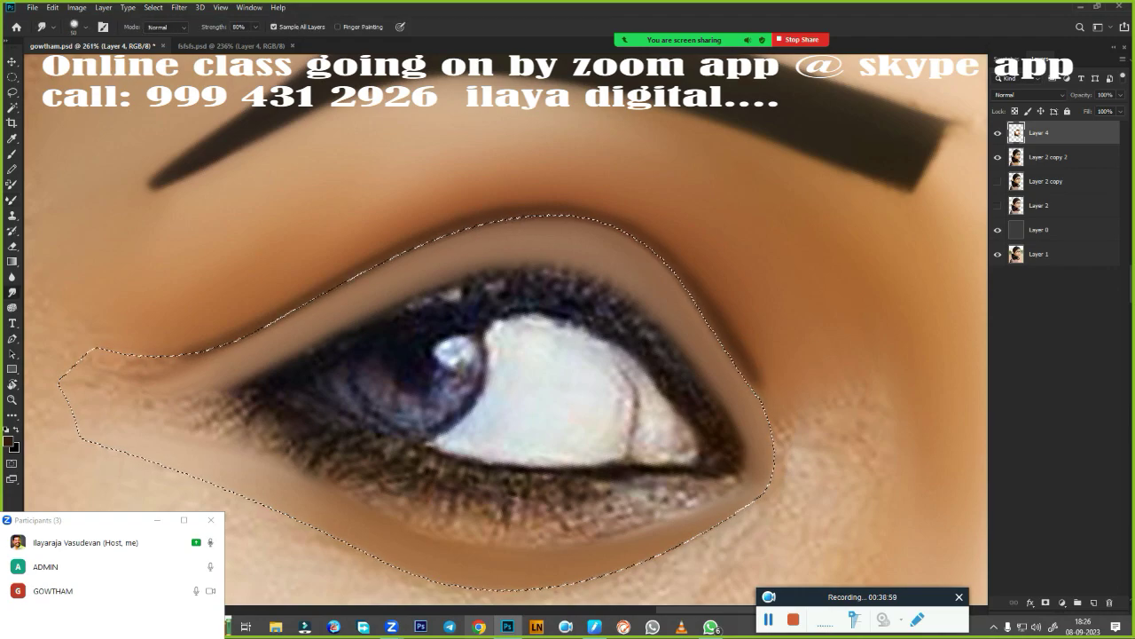
{"action": "mouse_move", "coordinate": [719, 302]}
{"action": "left_mouse_down"}
{"action": "mouse_move", "coordinate": [752, 355]}
{"action": "mouse_move", "coordinate": [651, 240]}
{"action": "mouse_move", "coordinate": [501, 191]}
{"action": "left_mouse_up"}
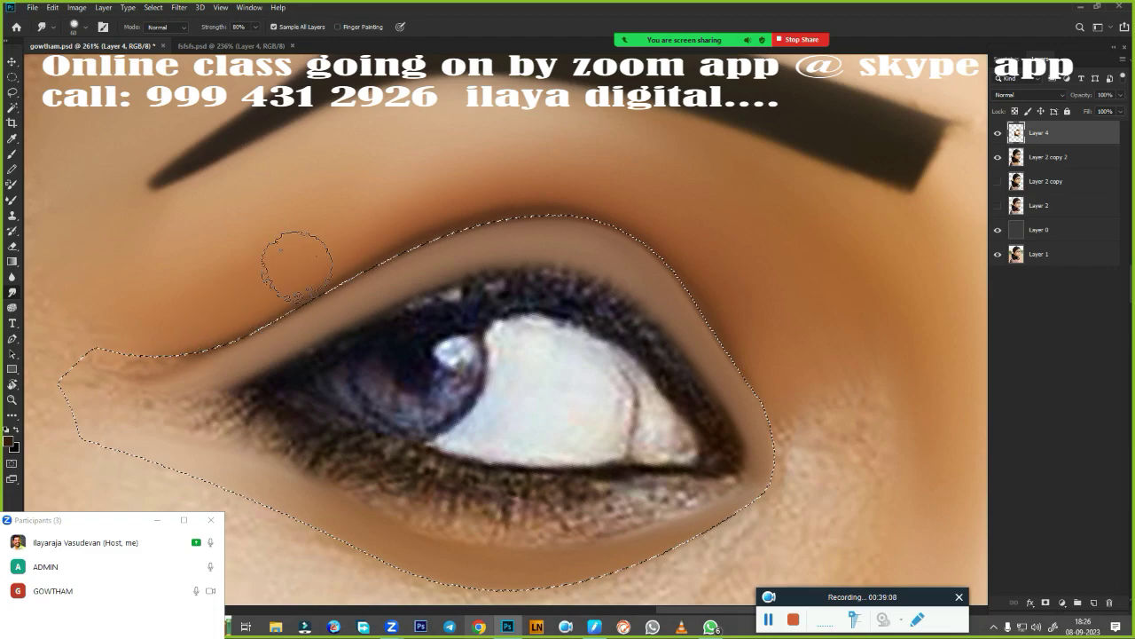
{"action": "key", "text": "ctrl+d"}
{"action": "mouse_move", "coordinate": [698, 408]}
{"action": "left_mouse_down"}
{"action": "mouse_move", "coordinate": [697, 359]}
{"action": "mouse_move", "coordinate": [562, 393]}
{"action": "mouse_move", "coordinate": [588, 403]}
{"action": "mouse_move", "coordinate": [575, 427]}
{"action": "mouse_move", "coordinate": [600, 414]}
{"action": "left_mouse_up"}
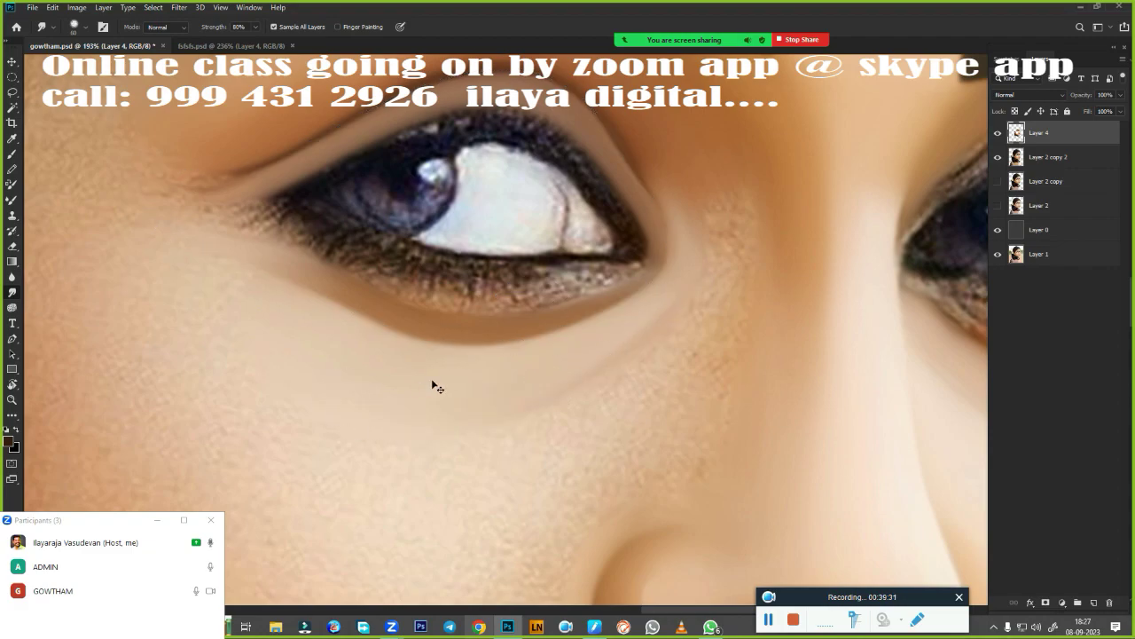
- Toggle Layer 4's visibility to compare the retouch, then zoom in on the eye
{"action": "scroll", "coordinate": [472, 330], "scroll_direction": "down", "scroll_amount": 5}
{"action": "left_click_drag", "start_coordinate": [472, 330], "coordinate": [472, 339]}
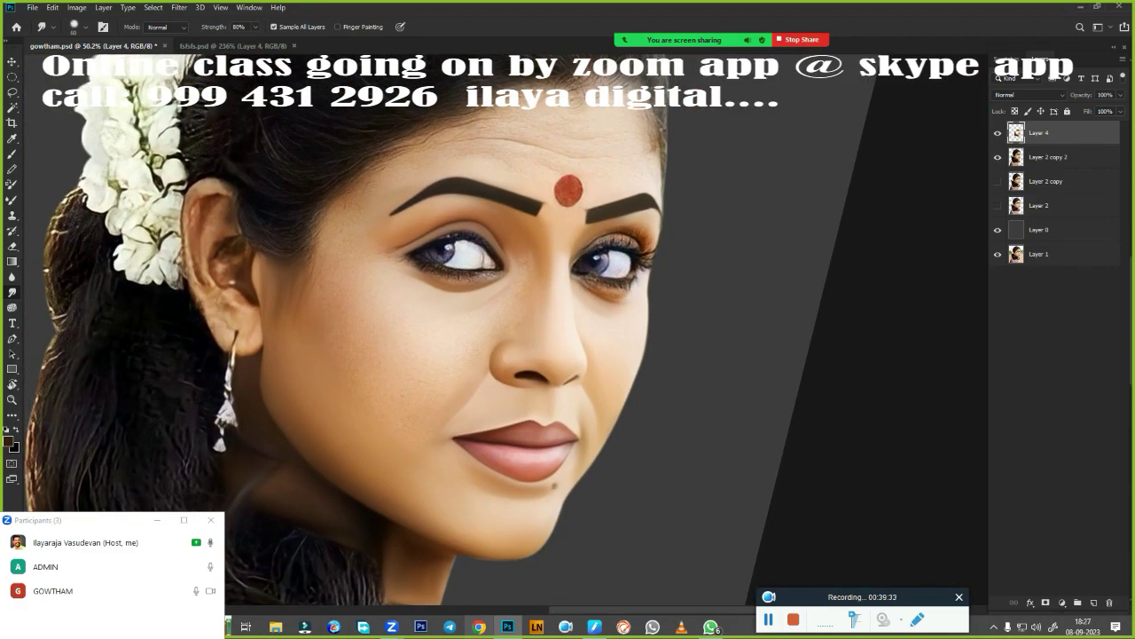
{"action": "left_click", "coordinate": [997, 135]}
{"action": "double_click", "coordinate": [999, 133]}
{"action": "double_click", "coordinate": [1002, 133]}
{"action": "left_click", "coordinate": [997, 133]}
{"action": "scroll", "coordinate": [479, 271], "scroll_direction": "up", "scroll_amount": 5}
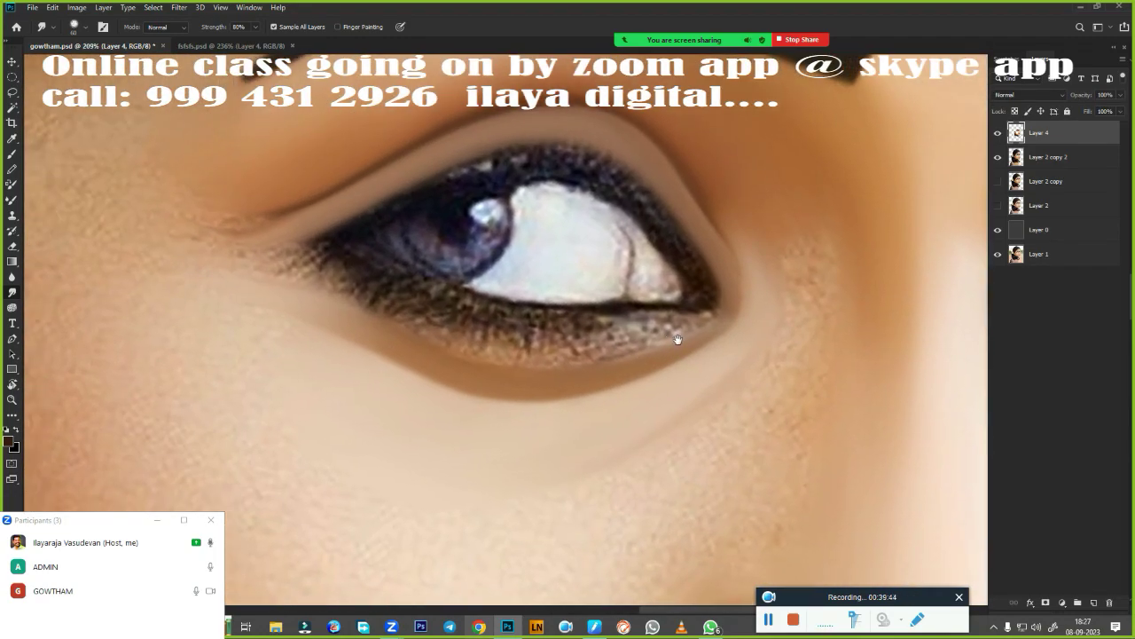
{"action": "scroll", "coordinate": [678, 339], "scroll_direction": "up", "scroll_amount": 2}
- Set the Mixer Brush colour to near-black 0c0e1a sampled from the iris
{"action": "key", "text": "b"}
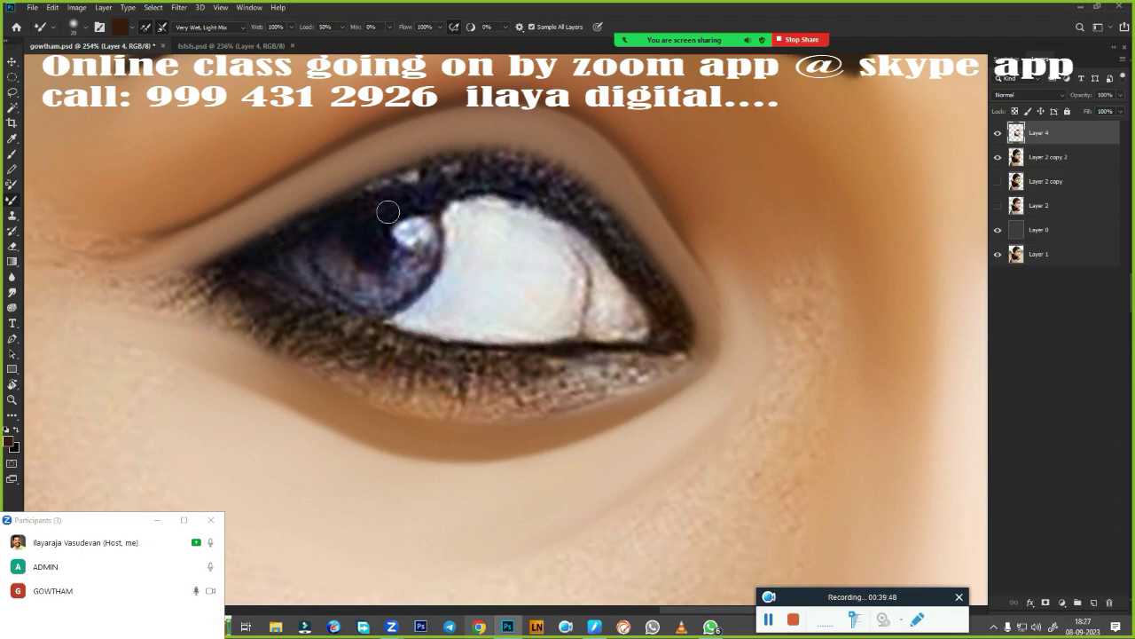
{"action": "left_click", "coordinate": [120, 28]}
{"action": "left_click", "coordinate": [373, 234]}
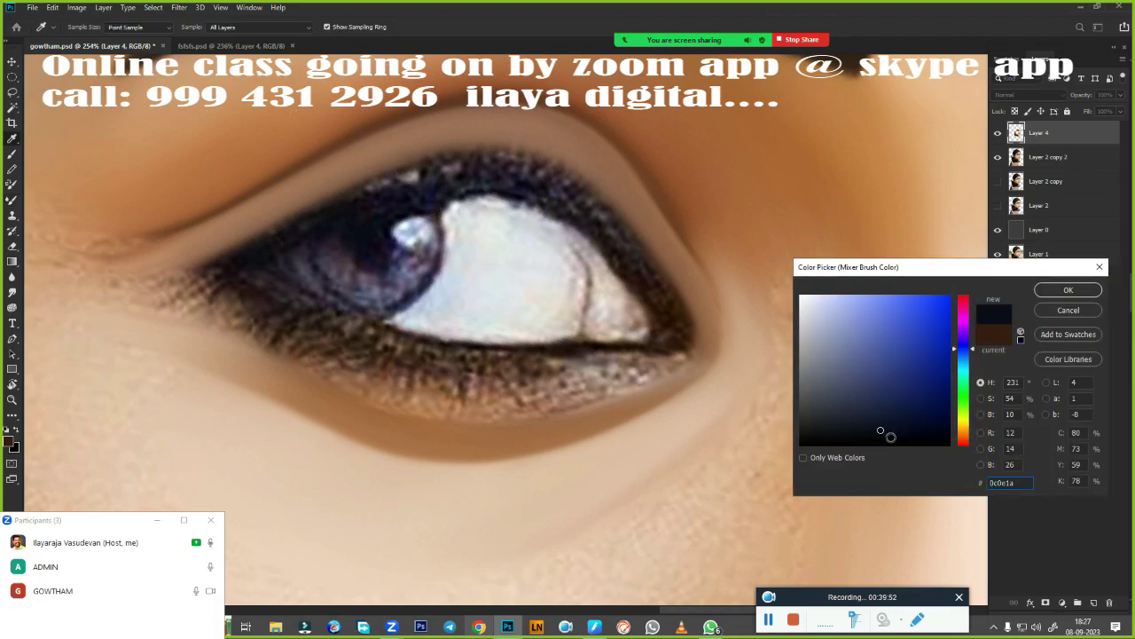
{"action": "left_click", "coordinate": [1063, 292]}
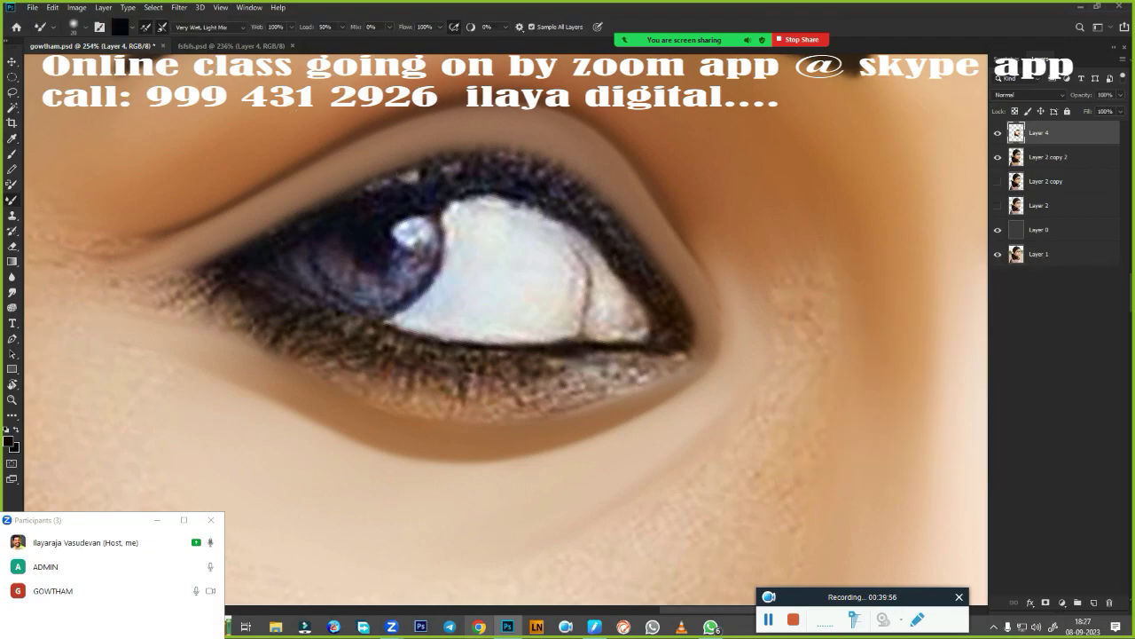
{"action": "key", "text": "p"}
{"action": "key", "text": "b"}
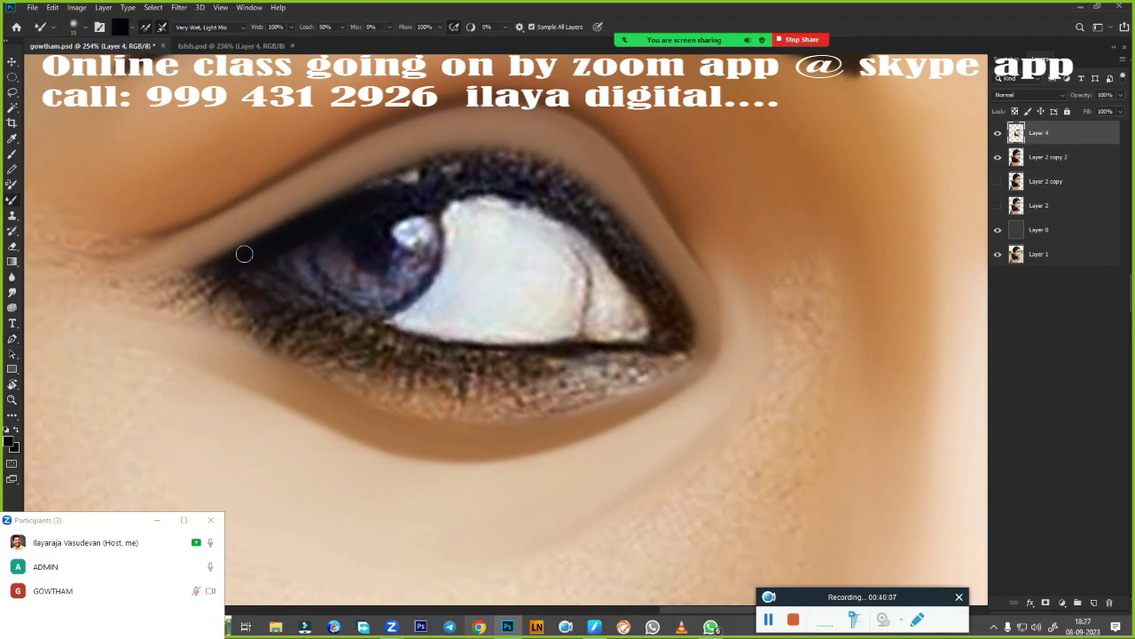
- Paint a thick near-black liner along the upper lid and outer corner
{"action": "mouse_move", "coordinate": [244, 255]}
{"action": "left_mouse_down"}
{"action": "mouse_move", "coordinate": [422, 172]}
{"action": "mouse_move", "coordinate": [523, 163]}
{"action": "mouse_move", "coordinate": [566, 184]}
{"action": "left_mouse_up"}
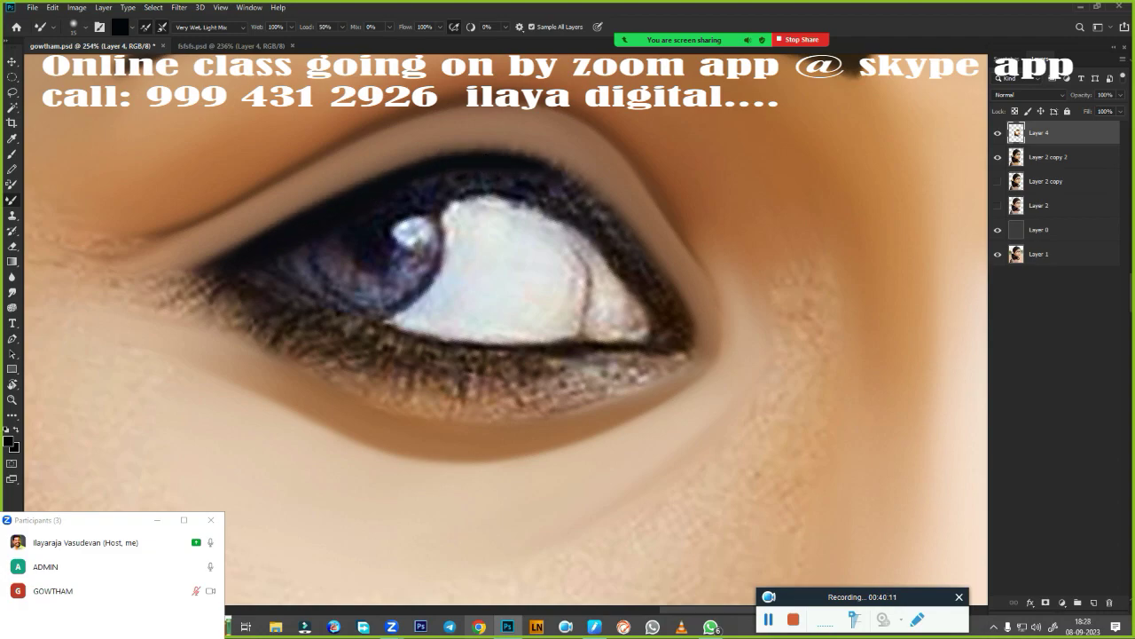
{"action": "mouse_move", "coordinate": [335, 211]}
{"action": "left_mouse_down"}
{"action": "mouse_move", "coordinate": [482, 177]}
{"action": "mouse_move", "coordinate": [391, 199]}
{"action": "mouse_move", "coordinate": [526, 183]}
{"action": "mouse_move", "coordinate": [568, 192]}
{"action": "mouse_move", "coordinate": [588, 234]}
{"action": "left_mouse_up"}
{"action": "mouse_move", "coordinate": [670, 303]}
{"action": "left_mouse_down"}
{"action": "mouse_move", "coordinate": [592, 207]}
{"action": "mouse_move", "coordinate": [681, 298]}
{"action": "left_mouse_up"}
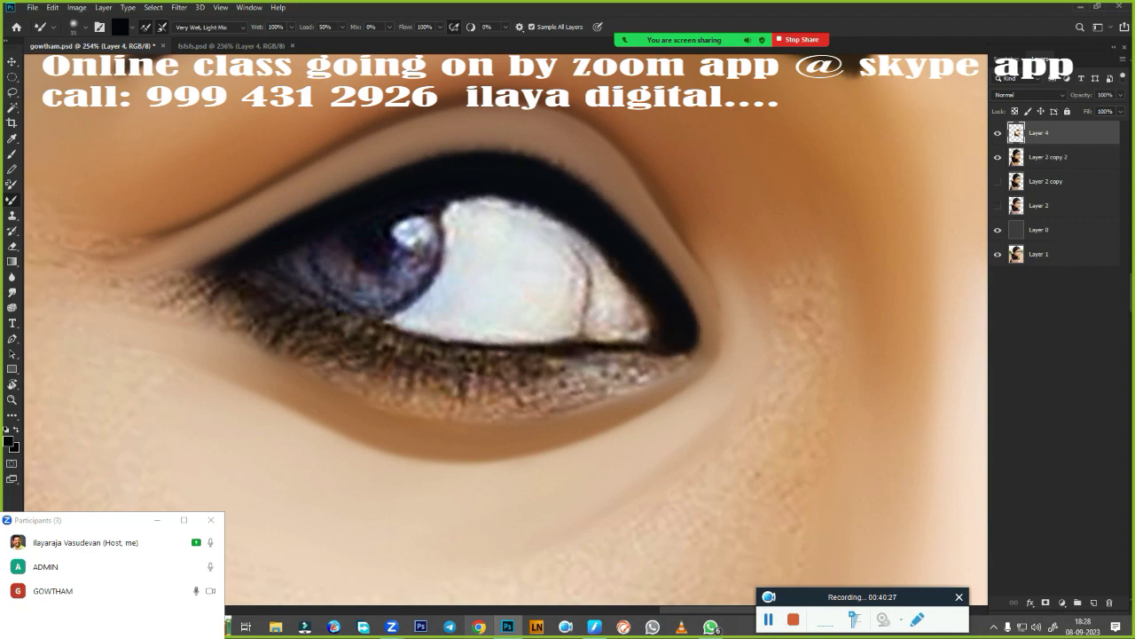
{"action": "left_click_drag", "start_coordinate": [683, 348], "coordinate": [550, 359]}
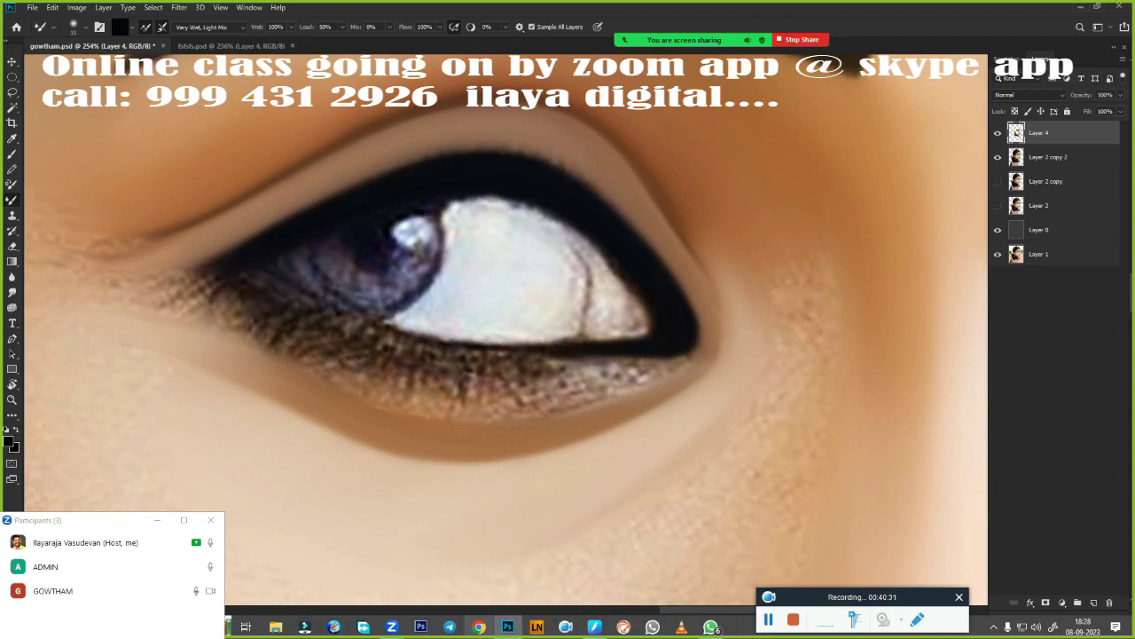
{"action": "left_click_drag", "start_coordinate": [533, 186], "coordinate": [632, 274]}
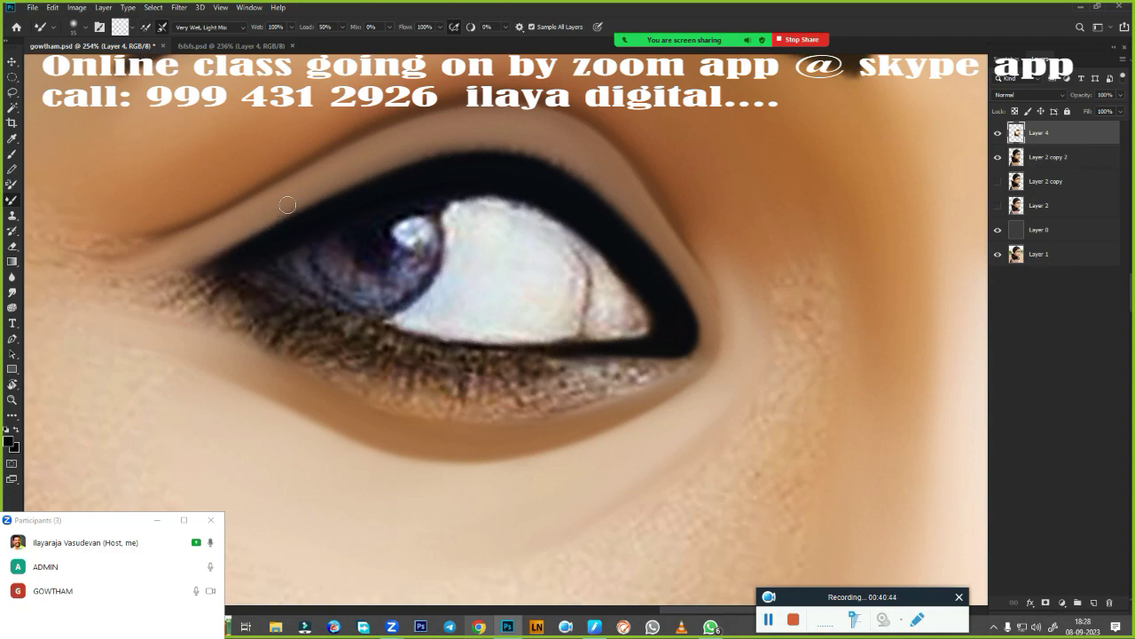
{"action": "left_click_drag", "start_coordinate": [287, 205], "coordinate": [433, 150]}
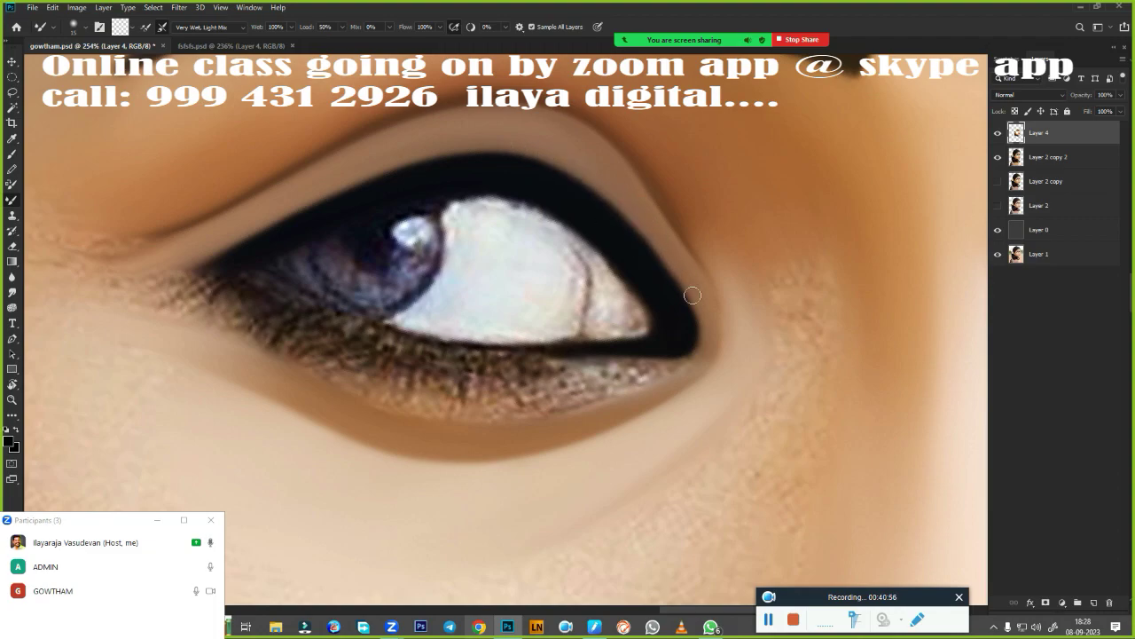
{"action": "mouse_move", "coordinate": [693, 294]}
{"action": "left_mouse_down"}
{"action": "mouse_move", "coordinate": [601, 466]}
{"action": "mouse_move", "coordinate": [680, 380]}
{"action": "left_mouse_up"}
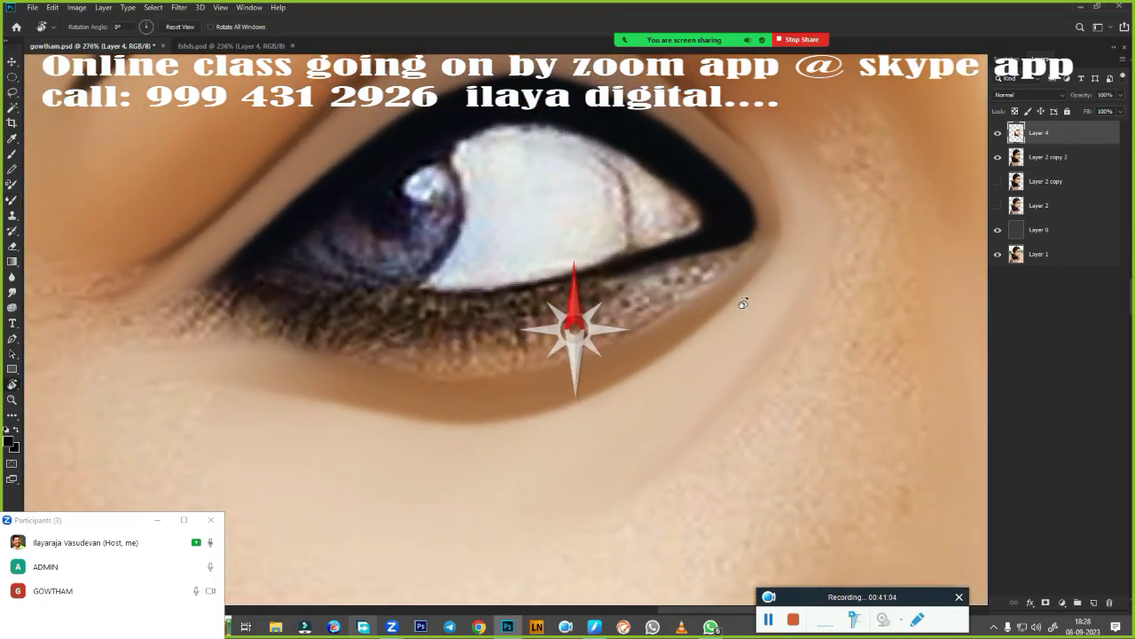
{"action": "mouse_move", "coordinate": [578, 323]}
{"action": "left_mouse_down"}
{"action": "mouse_move", "coordinate": [720, 311]}
{"action": "mouse_move", "coordinate": [696, 339]}
{"action": "left_mouse_up"}
- Darken the lower eyelid line and blend the lower lash area beneath it
{"action": "key", "text": "b"}
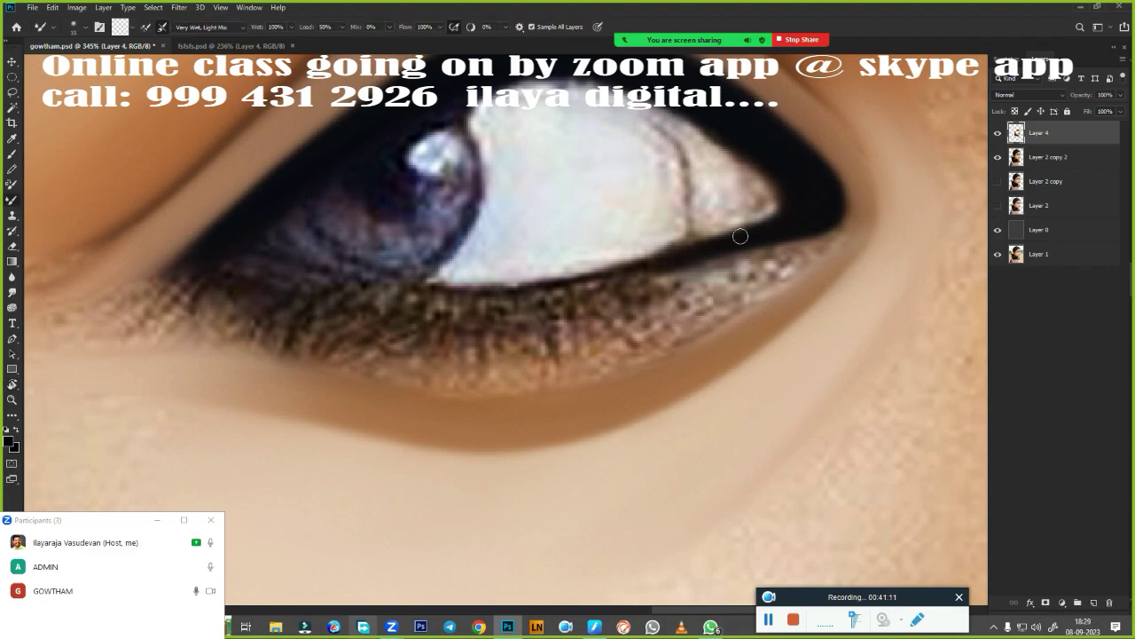
{"action": "left_click_drag", "start_coordinate": [741, 236], "coordinate": [515, 282]}
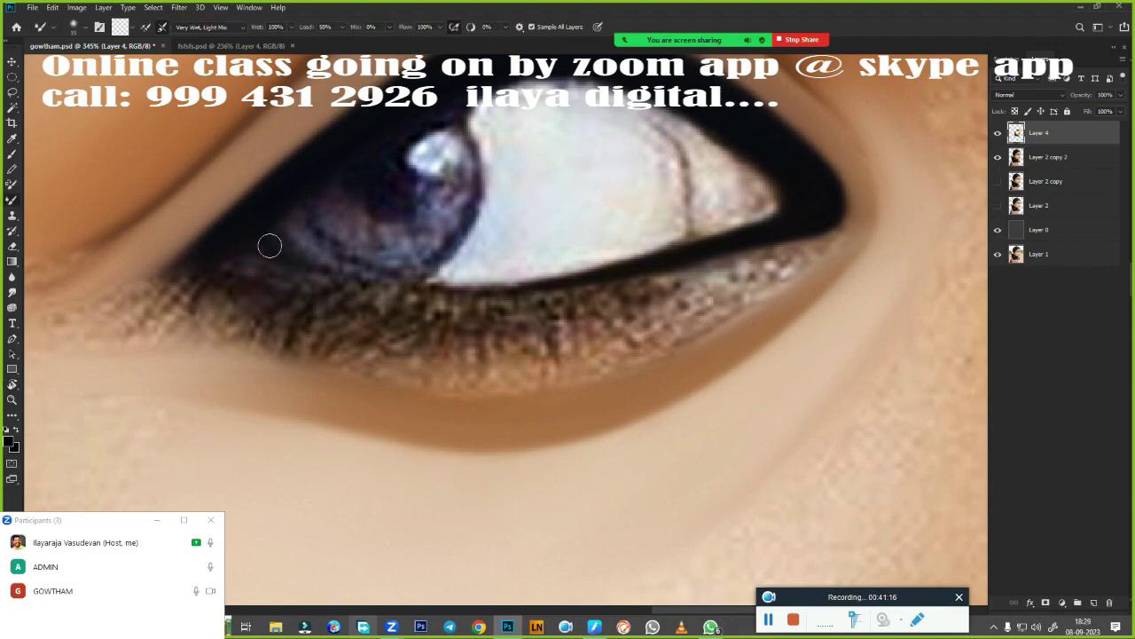
{"action": "mouse_move", "coordinate": [306, 259]}
{"action": "left_mouse_down"}
{"action": "mouse_move", "coordinate": [592, 272]}
{"action": "mouse_move", "coordinate": [723, 238]}
{"action": "mouse_move", "coordinate": [462, 279]}
{"action": "left_mouse_up"}
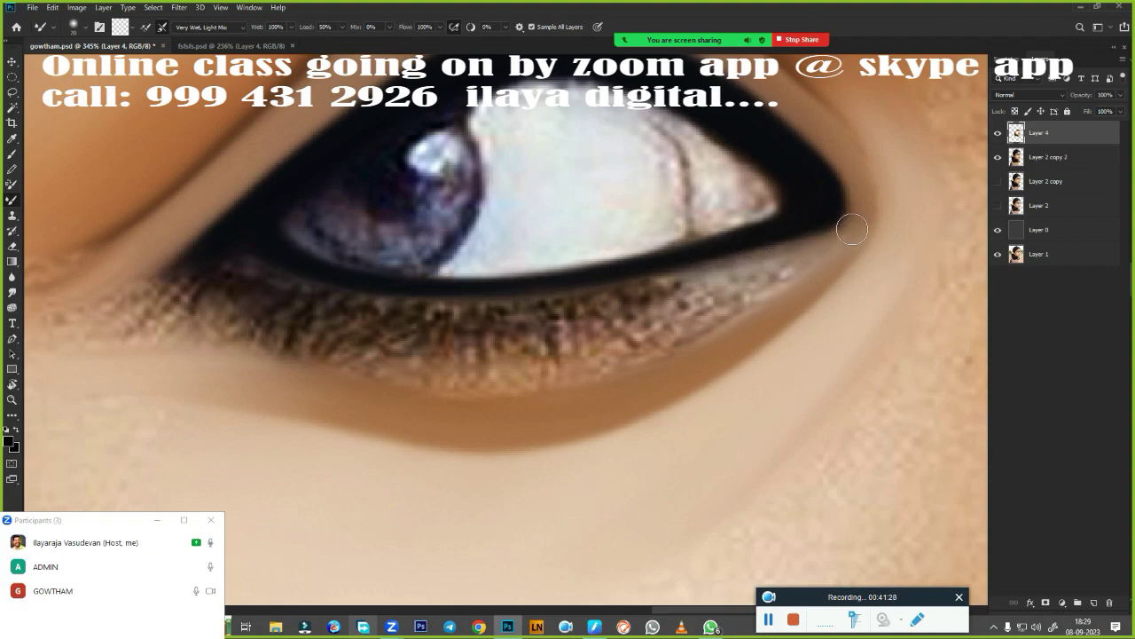
{"action": "mouse_move", "coordinate": [701, 282]}
{"action": "left_mouse_down"}
{"action": "mouse_move", "coordinate": [451, 318]}
{"action": "mouse_move", "coordinate": [319, 295]}
{"action": "left_mouse_up"}
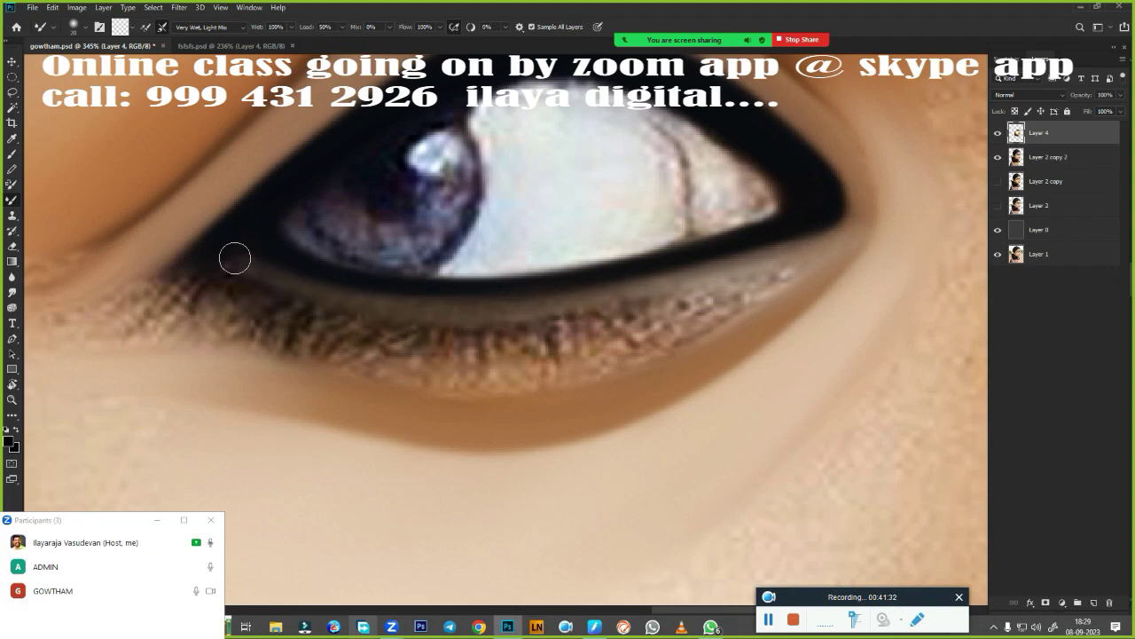
{"action": "mouse_move", "coordinate": [627, 326]}
{"action": "left_mouse_down"}
{"action": "mouse_move", "coordinate": [421, 331]}
{"action": "mouse_move", "coordinate": [275, 311]}
{"action": "left_mouse_up"}
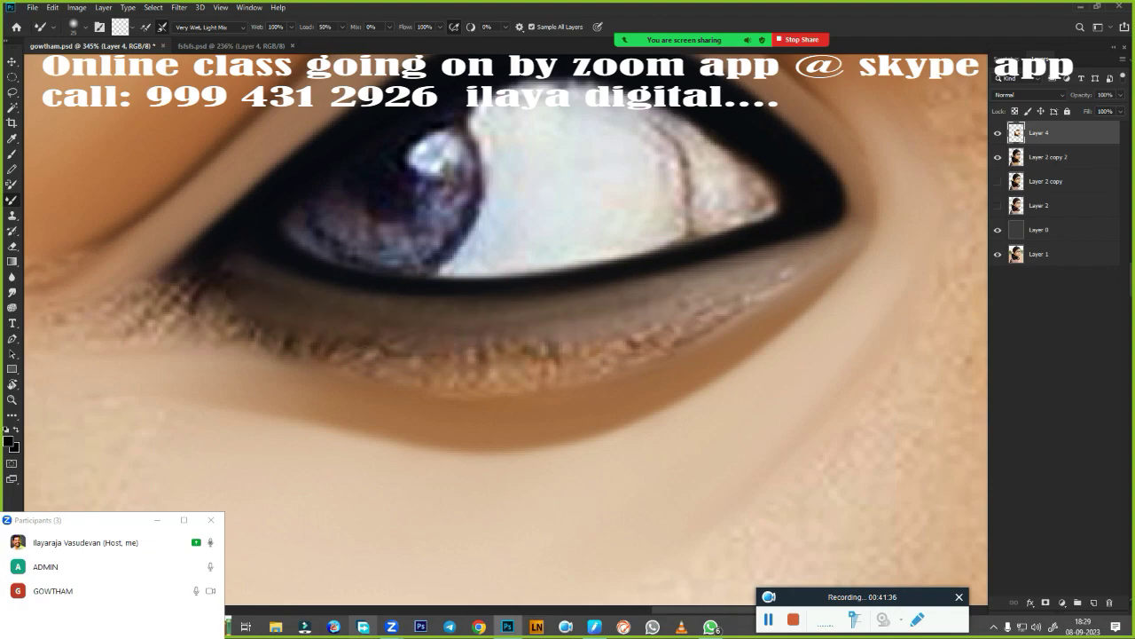
{"action": "left_click_drag", "start_coordinate": [559, 350], "coordinate": [355, 333]}
{"action": "left_click_drag", "start_coordinate": [461, 327], "coordinate": [355, 324]}
{"action": "mouse_move", "coordinate": [638, 344]}
{"action": "left_mouse_down"}
{"action": "mouse_move", "coordinate": [524, 353]}
{"action": "mouse_move", "coordinate": [225, 296]}
{"action": "mouse_move", "coordinate": [142, 315]}
{"action": "left_mouse_up"}
- Smudge the dark lower lash speckles and inner-corner shadow into the skin
{"action": "key", "text": "r"}
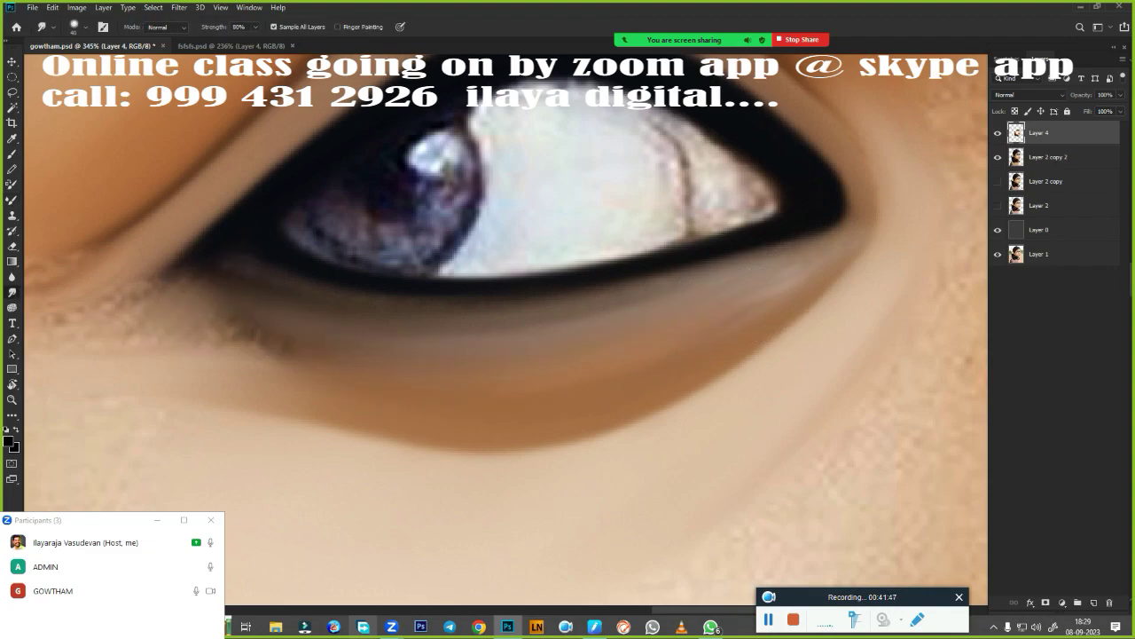
{"action": "left_click_drag", "start_coordinate": [291, 348], "coordinate": [316, 386]}
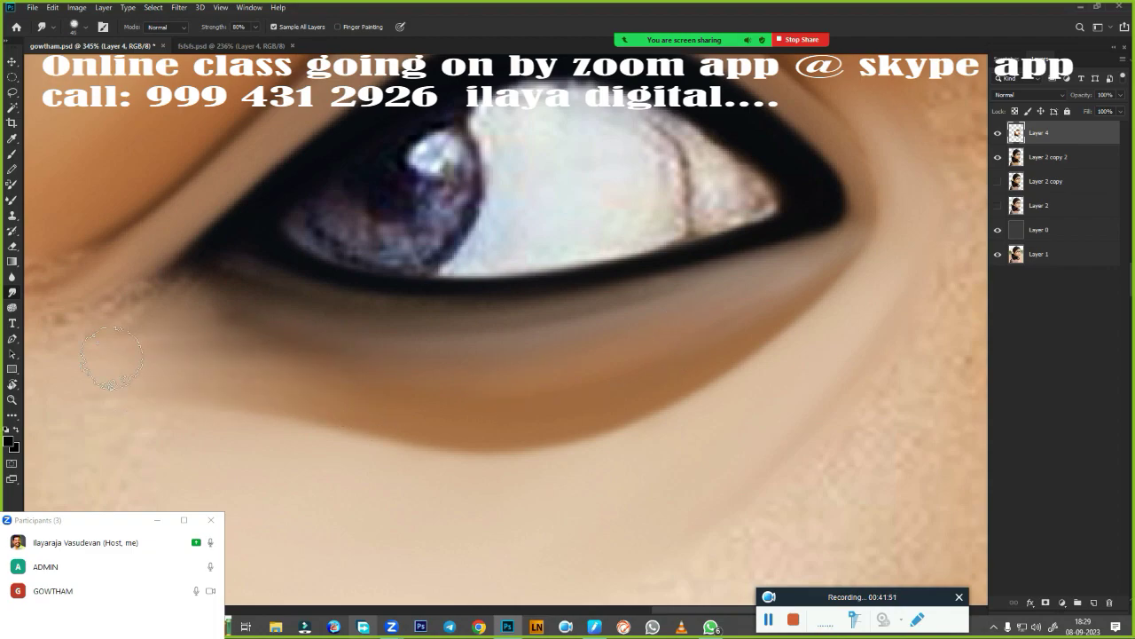
{"action": "left_click_drag", "start_coordinate": [142, 319], "coordinate": [274, 310]}
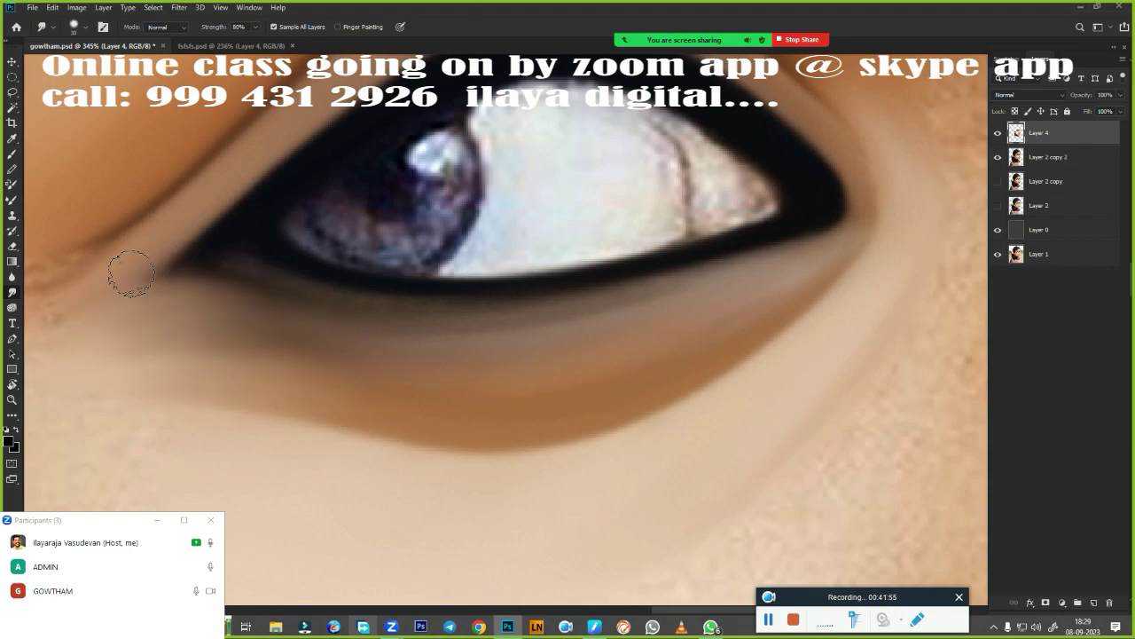
{"action": "left_click_drag", "start_coordinate": [121, 278], "coordinate": [113, 299]}
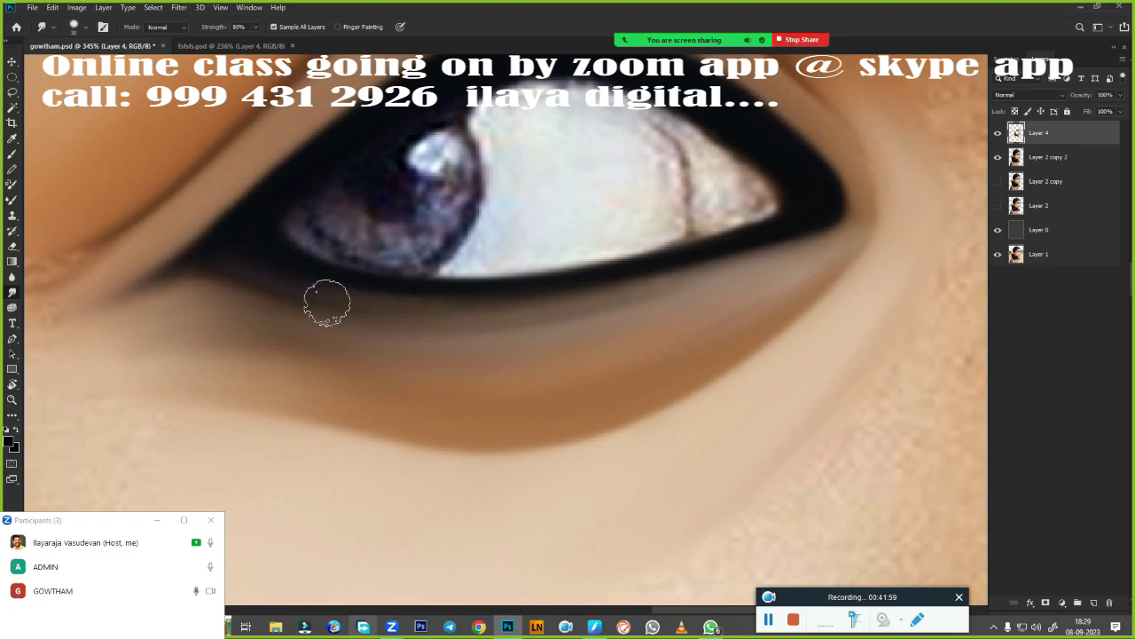
{"action": "left_click_drag", "start_coordinate": [253, 284], "coordinate": [231, 269]}
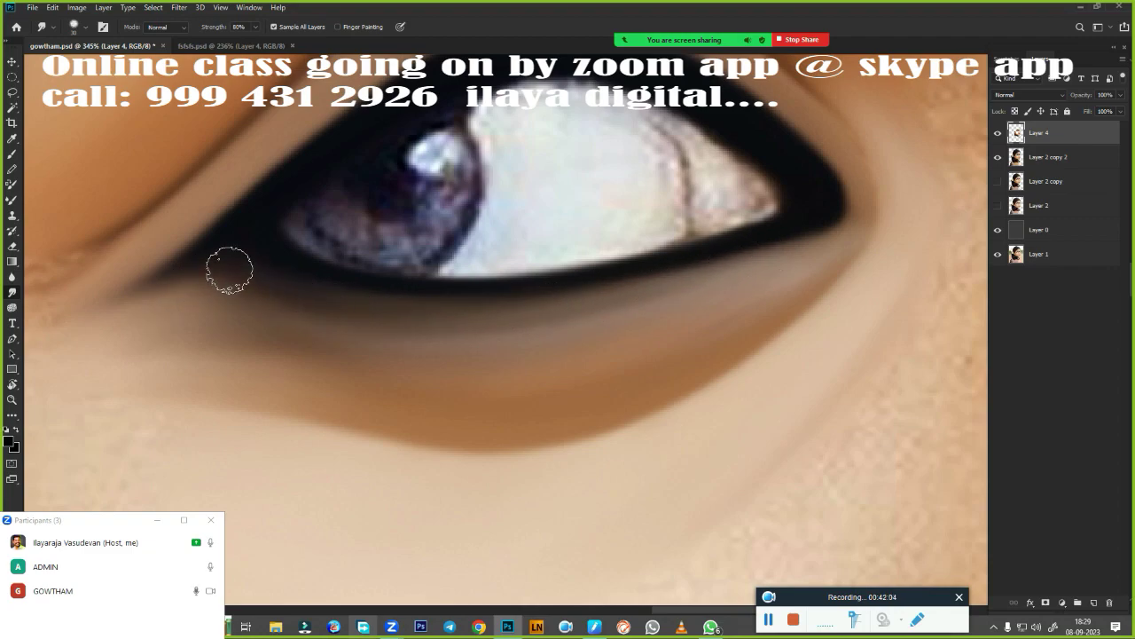
- With a larger Smudge brush, smooth the grainy skin on the left cheek
{"action": "key", "text": "bracketright"}
{"action": "key", "text": "bracketright"}
{"action": "key", "text": "bracketright"}
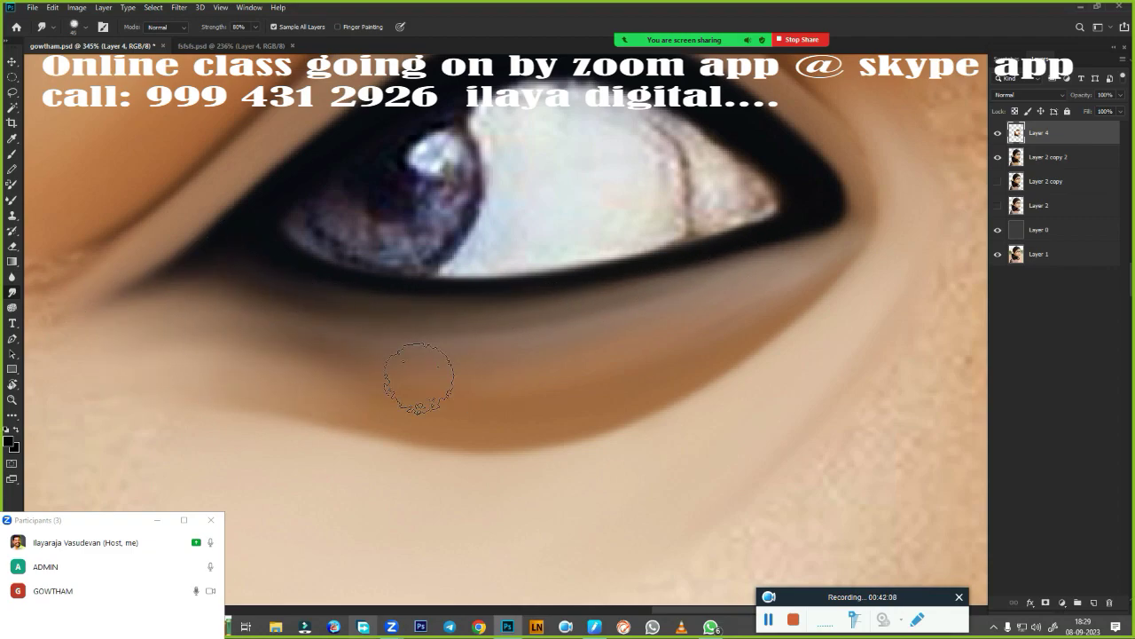
{"action": "scroll", "coordinate": [621, 368], "scroll_direction": "down", "scroll_amount": 5}
{"action": "left_click_drag", "start_coordinate": [594, 274], "coordinate": [550, 337]}
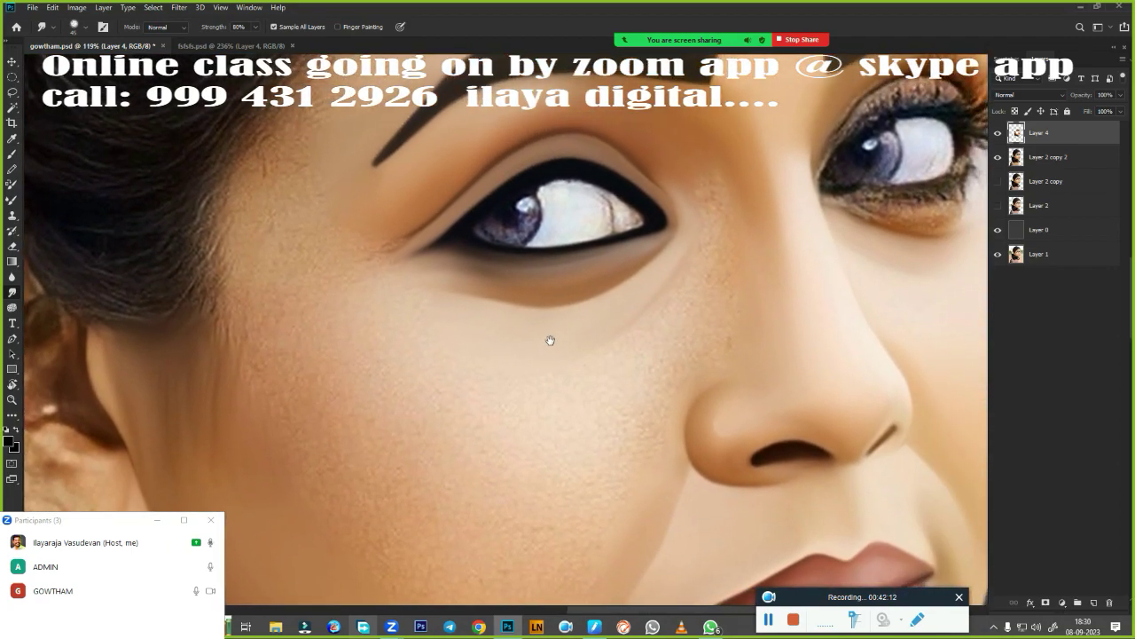
{"action": "scroll", "coordinate": [550, 337], "scroll_direction": "down", "scroll_amount": 3}
{"action": "mouse_move", "coordinate": [550, 385]}
{"action": "left_mouse_down"}
{"action": "mouse_move", "coordinate": [464, 312]}
{"action": "mouse_move", "coordinate": [430, 304]}
{"action": "mouse_move", "coordinate": [484, 382]}
{"action": "left_mouse_up"}
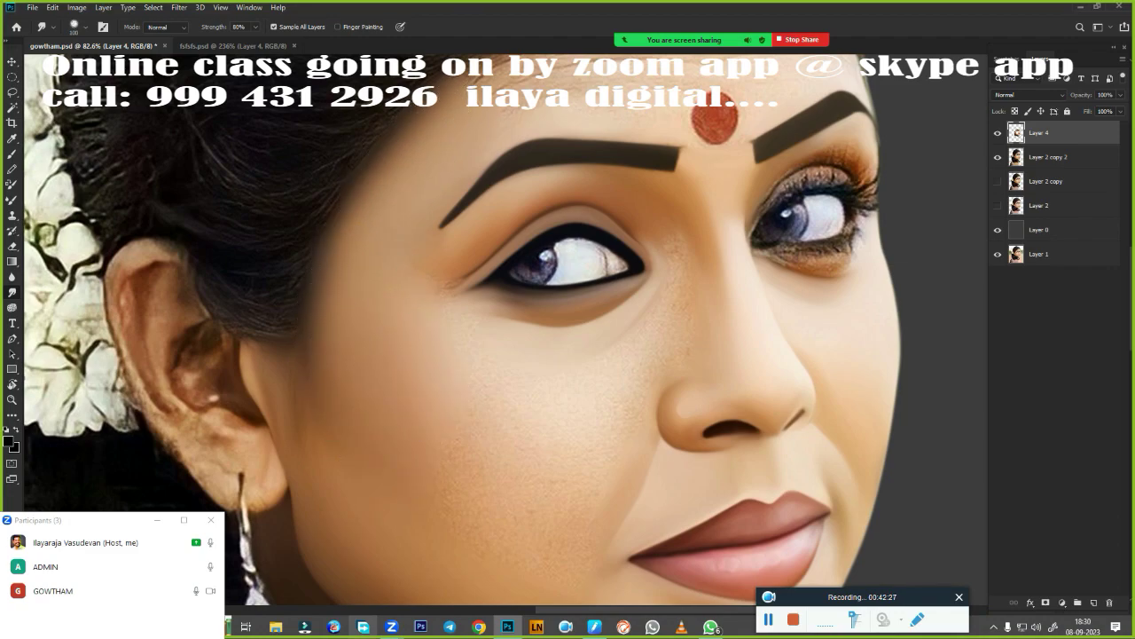
{"action": "scroll", "coordinate": [445, 349], "scroll_direction": "up", "scroll_amount": 3}
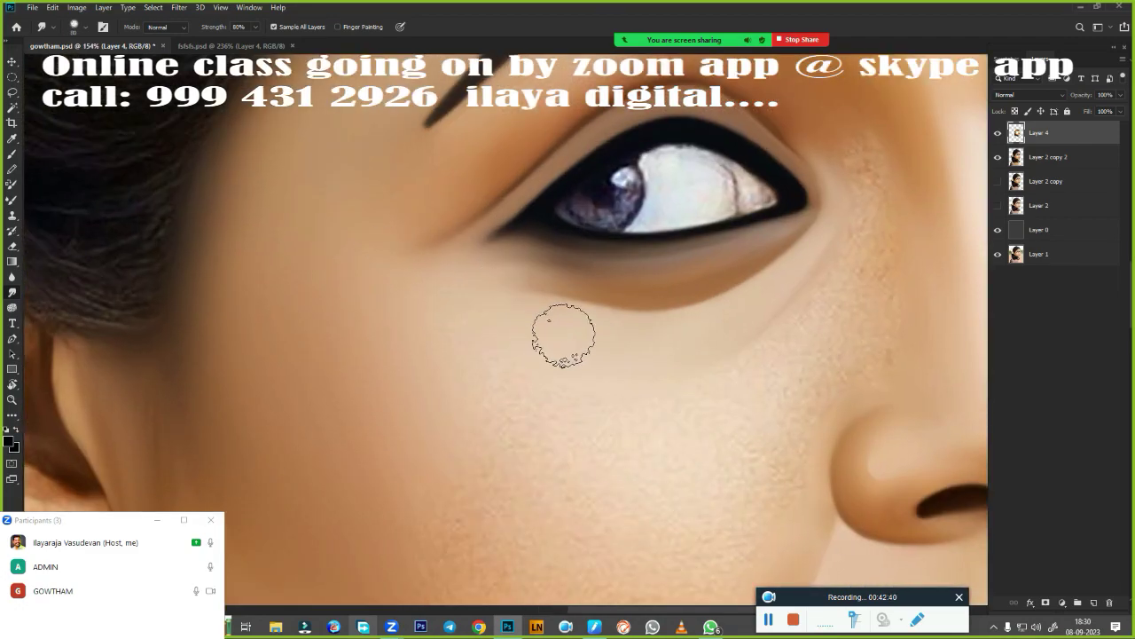
{"action": "scroll", "coordinate": [560, 414], "scroll_direction": "down", "scroll_amount": 2}
{"action": "left_click_drag", "start_coordinate": [559, 414], "coordinate": [436, 299]}
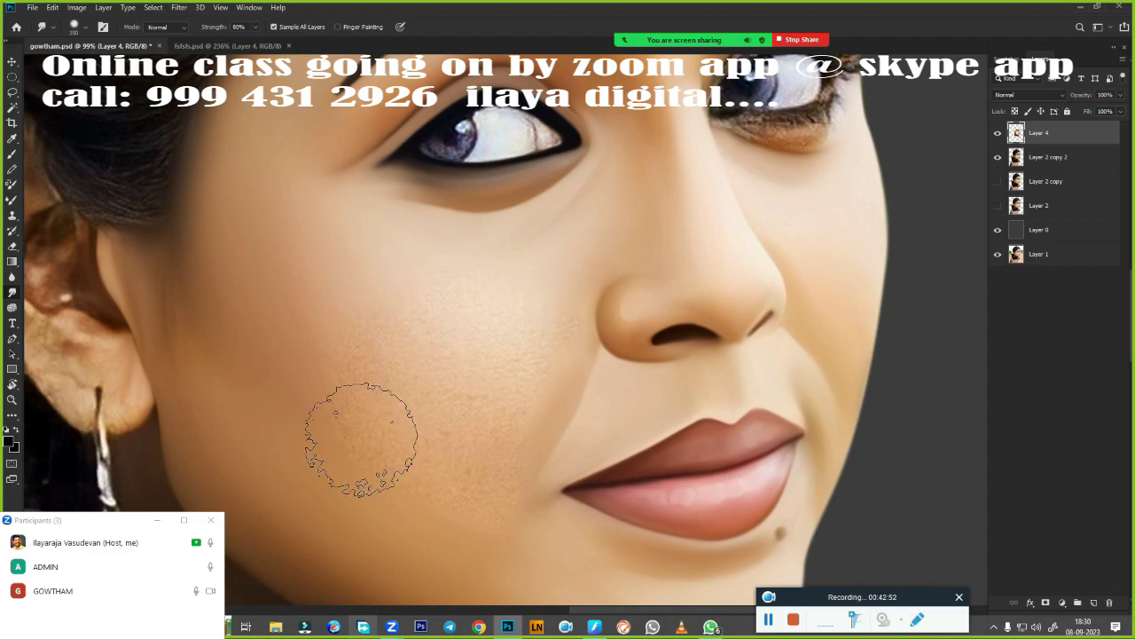
{"action": "mouse_move", "coordinate": [361, 405]}
{"action": "left_mouse_down"}
{"action": "mouse_move", "coordinate": [317, 355]}
{"action": "mouse_move", "coordinate": [476, 473]}
{"action": "left_mouse_up"}
{"action": "mouse_move", "coordinate": [299, 316]}
{"action": "left_mouse_down"}
{"action": "mouse_move", "coordinate": [456, 470]}
{"action": "mouse_move", "coordinate": [280, 332]}
{"action": "mouse_move", "coordinate": [470, 261]}
{"action": "mouse_move", "coordinate": [535, 322]}
{"action": "mouse_move", "coordinate": [514, 402]}
{"action": "left_mouse_up"}
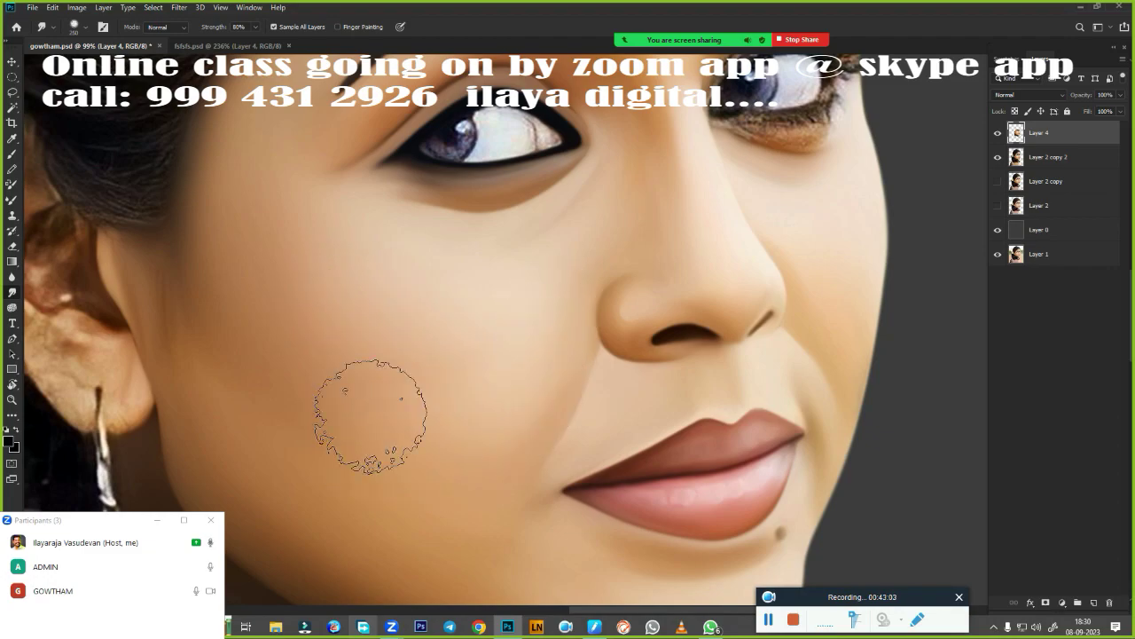
- Enlarge the brush to 250 and bring the eyes and eyebrows back into view
{"action": "key", "text": "bracketright"}
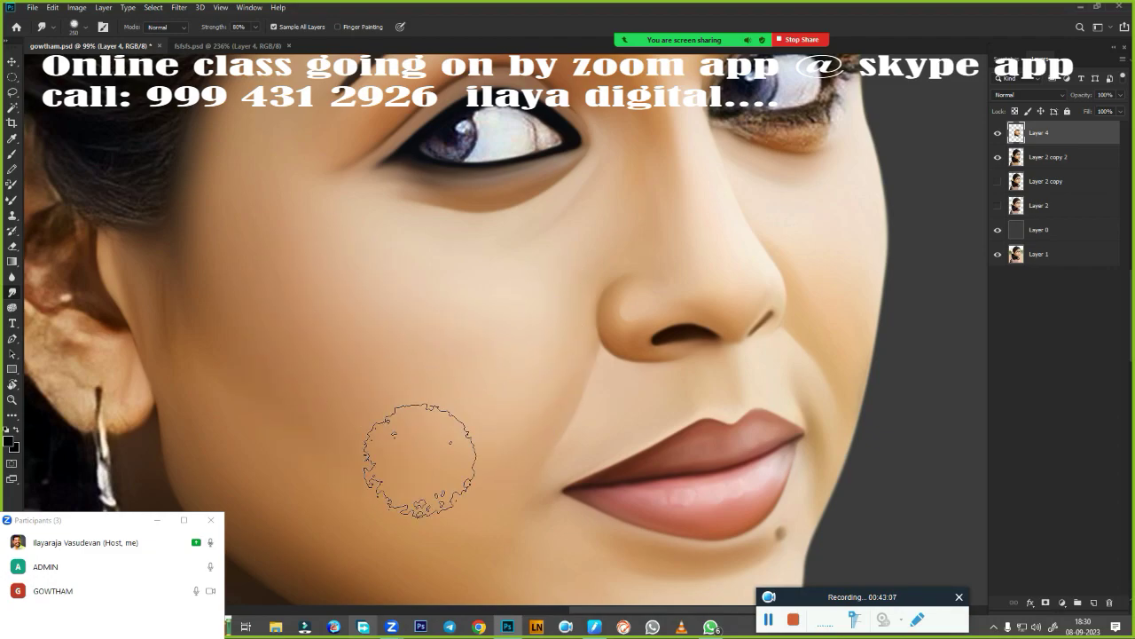
{"action": "scroll", "coordinate": [425, 191], "scroll_direction": "down", "scroll_amount": 3}
{"action": "scroll", "coordinate": [426, 190], "scroll_direction": "down", "scroll_amount": 2}
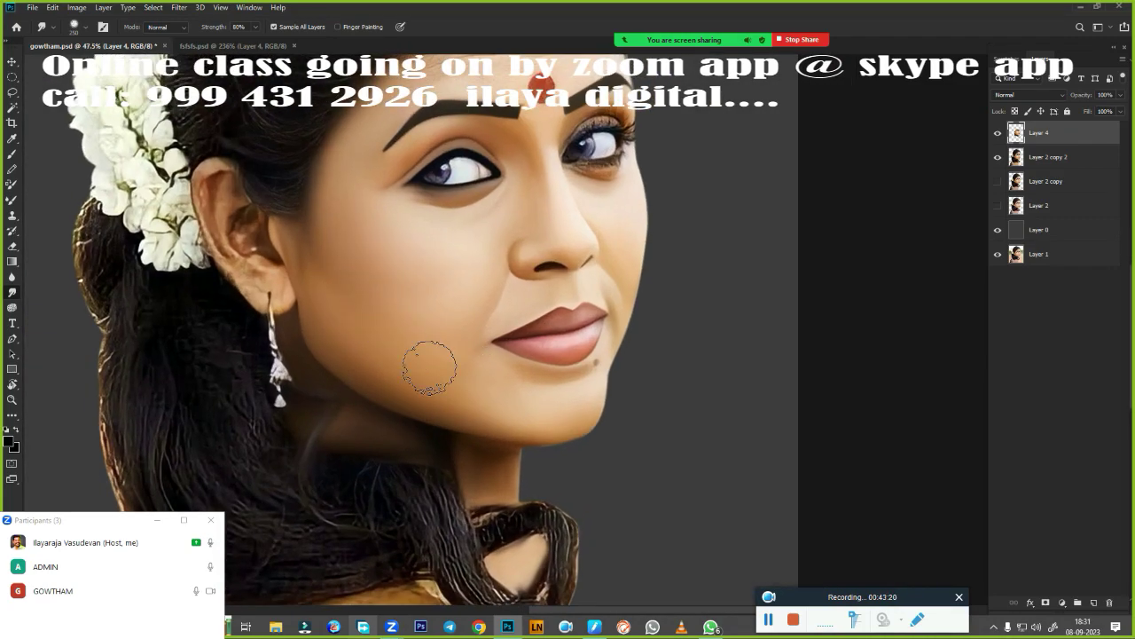
{"action": "scroll", "coordinate": [426, 293], "scroll_direction": "up", "scroll_amount": 2}
{"action": "scroll", "coordinate": [460, 237], "scroll_direction": "up", "scroll_amount": 2}
{"action": "left_click_drag", "start_coordinate": [460, 237], "coordinate": [533, 426]}
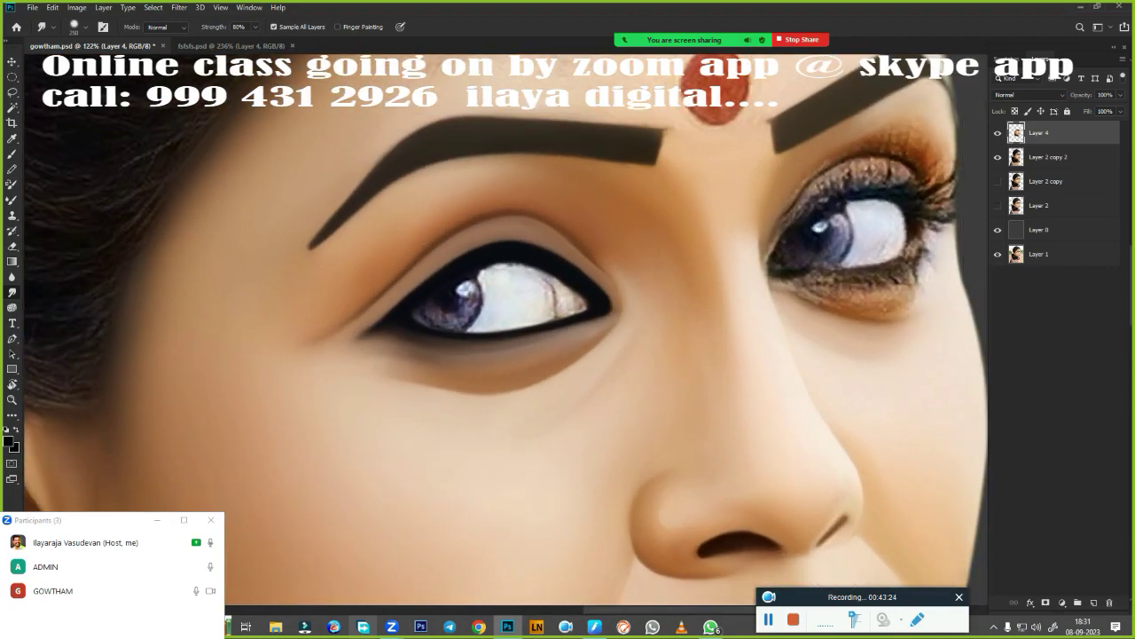
- Hide Layer 4 and draw a circular elliptical selection around the iris
{"action": "left_click", "coordinate": [998, 134]}
{"action": "scroll", "coordinate": [529, 323], "scroll_direction": "up", "scroll_amount": 2}
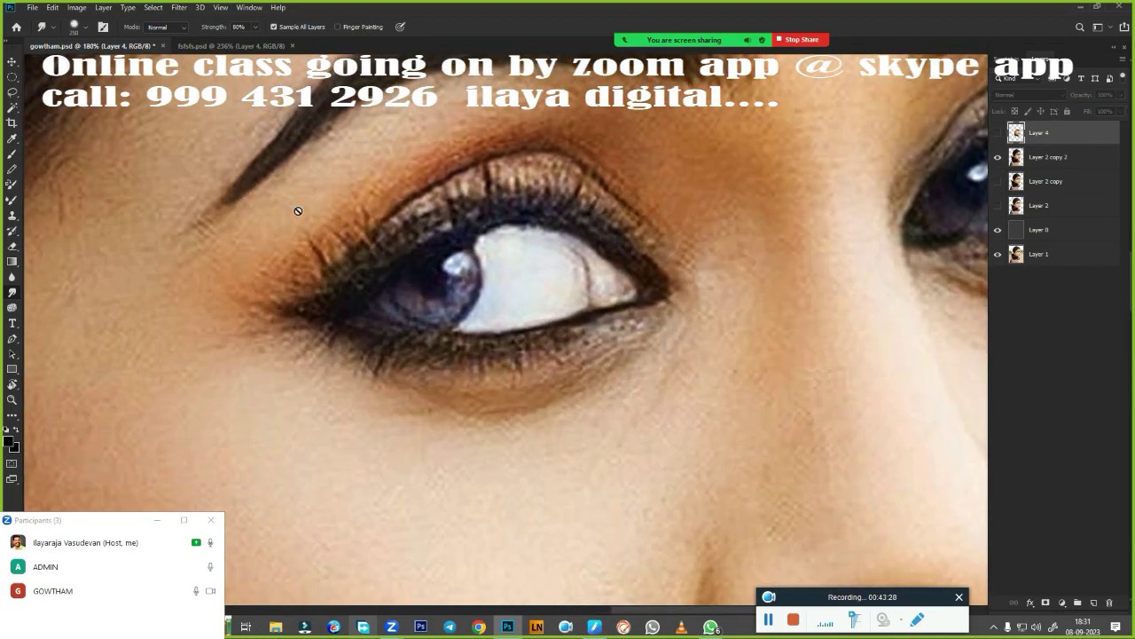
{"action": "left_click", "coordinate": [13, 75]}
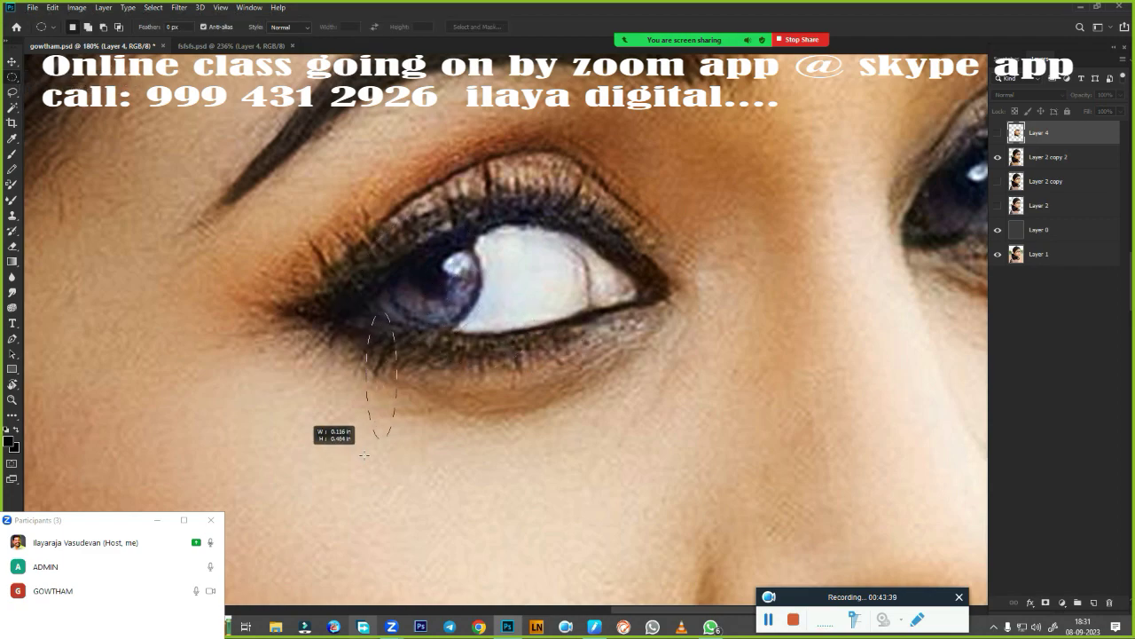
{"action": "left_click_drag", "start_coordinate": [474, 364], "coordinate": [626, 454]}
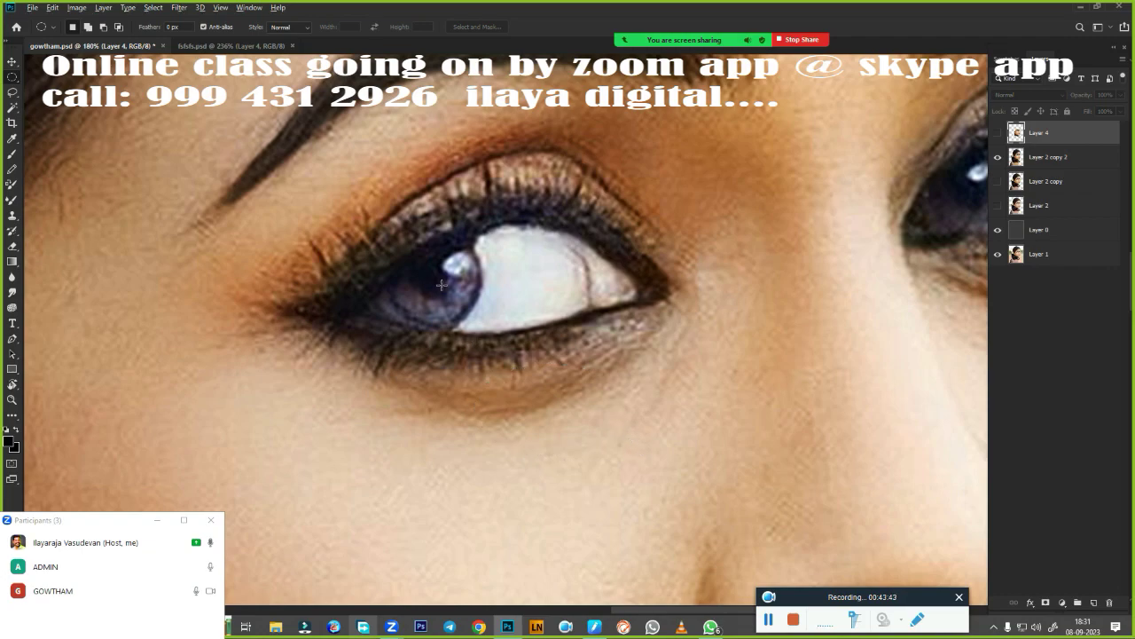
{"action": "left_click_drag", "start_coordinate": [433, 281], "coordinate": [485, 331]}
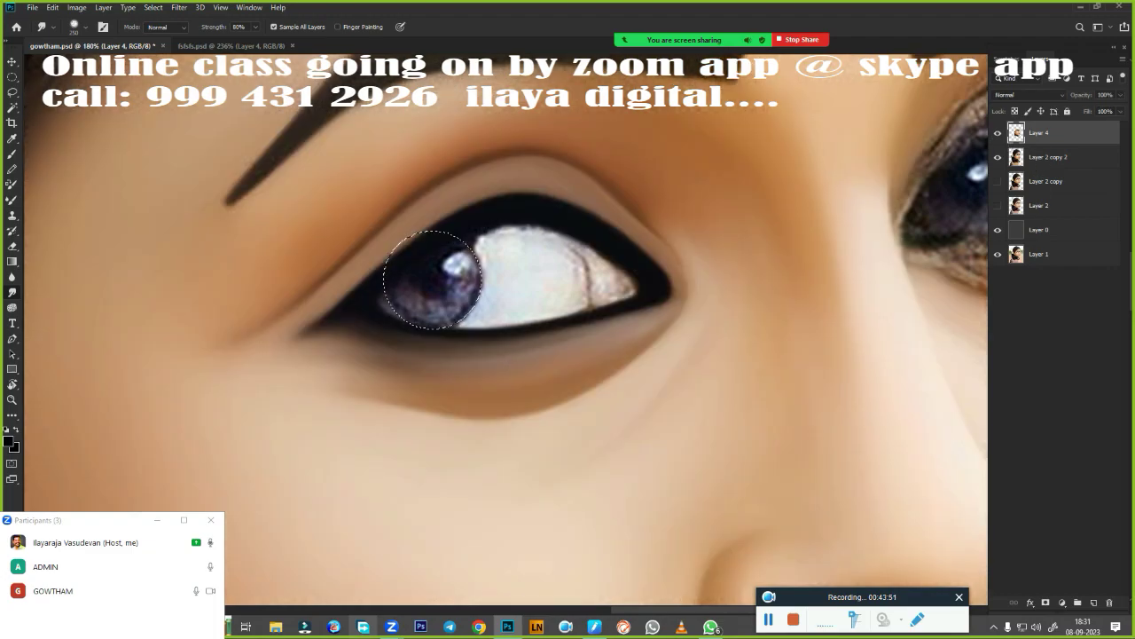
- Show Layer 4 again and smudge the selected iris dark with a 175 brush
{"action": "left_click", "coordinate": [997, 132]}
{"action": "scroll", "coordinate": [481, 338], "scroll_direction": "up", "scroll_amount": 3}
{"action": "key", "text": "bracketleft"}
{"action": "key", "text": "bracketleft"}
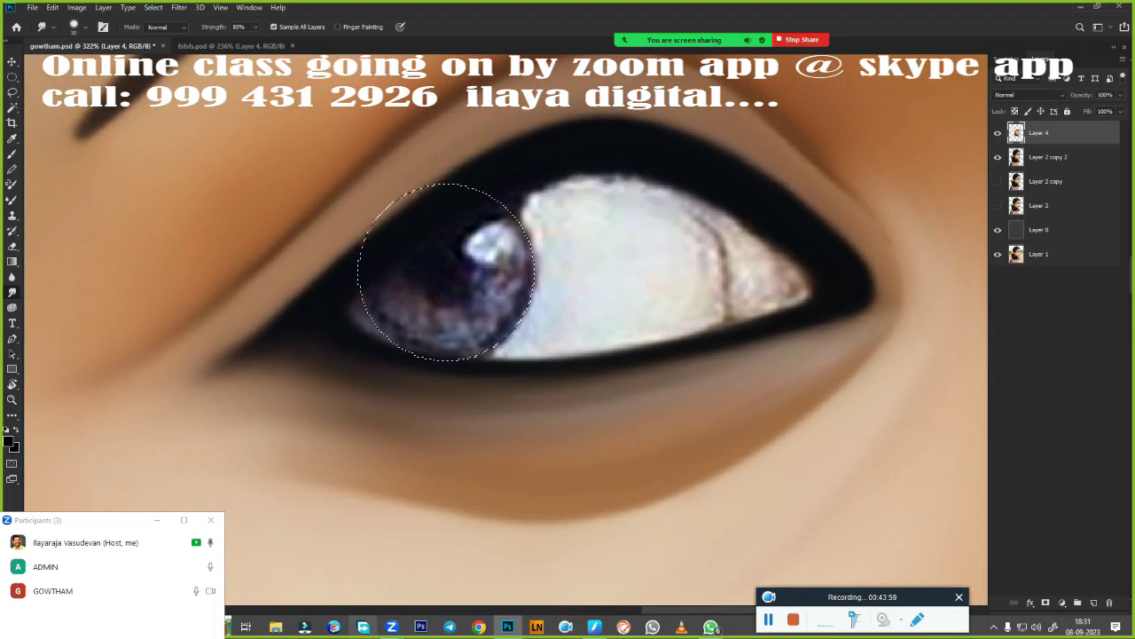
{"action": "mouse_move", "coordinate": [497, 235]}
{"action": "left_mouse_down"}
{"action": "mouse_move", "coordinate": [469, 246]}
{"action": "mouse_move", "coordinate": [492, 266]}
{"action": "mouse_move", "coordinate": [444, 240]}
{"action": "mouse_move", "coordinate": [403, 341]}
{"action": "mouse_move", "coordinate": [479, 324]}
{"action": "left_mouse_up"}
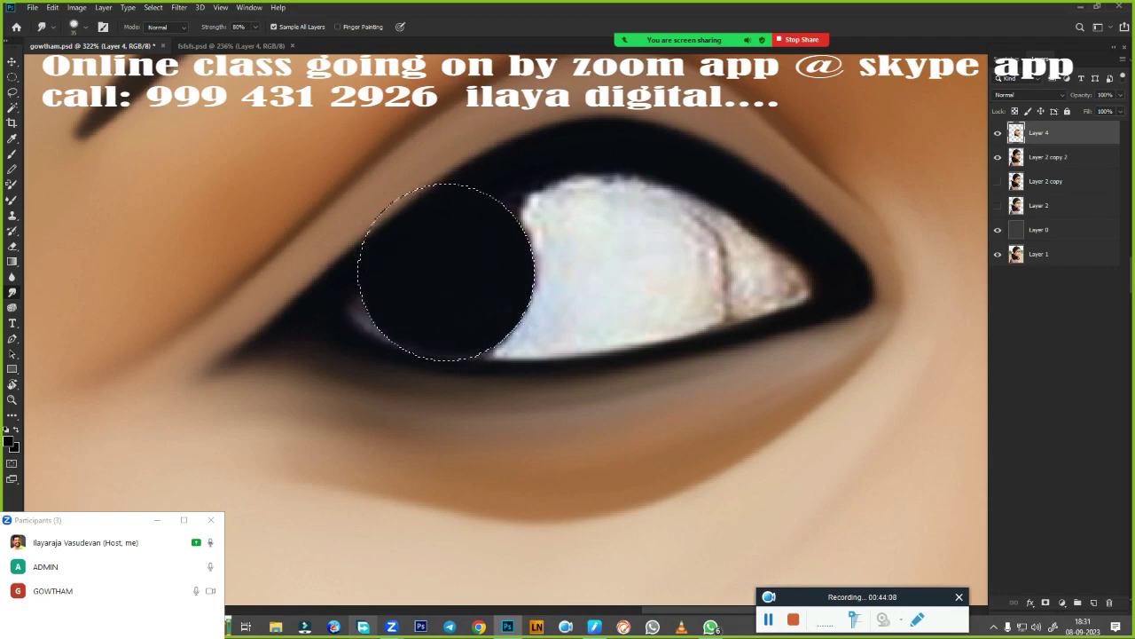
- Blend the iris with the Mixer Brush and brighten the eye white beside it
{"action": "key", "text": "b"}
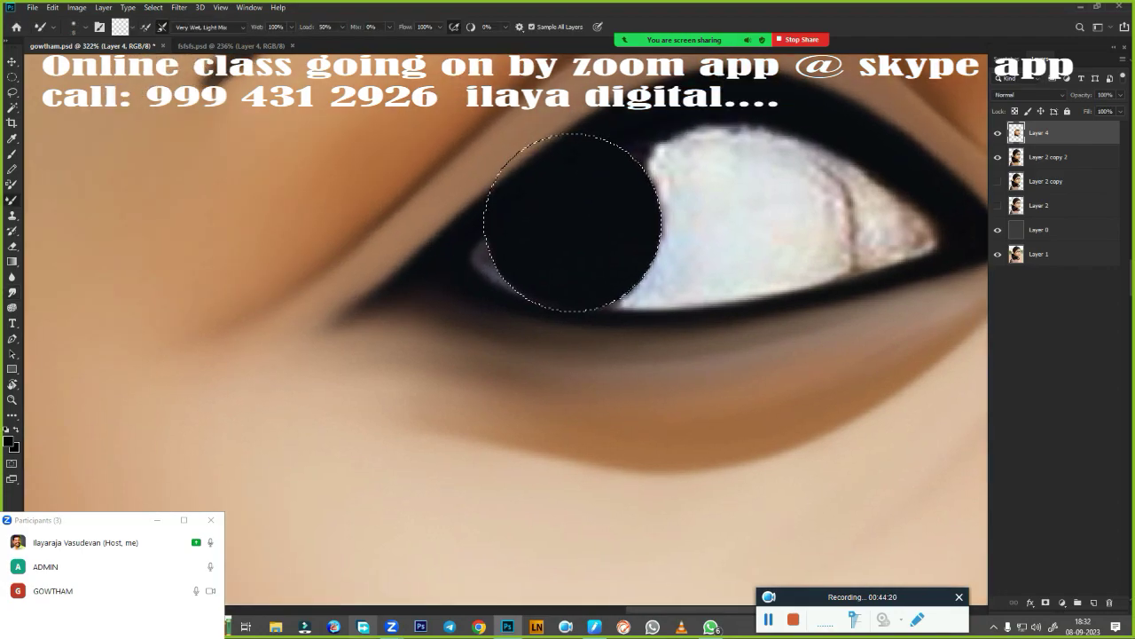
{"action": "left_click_drag", "start_coordinate": [482, 262], "coordinate": [507, 295]}
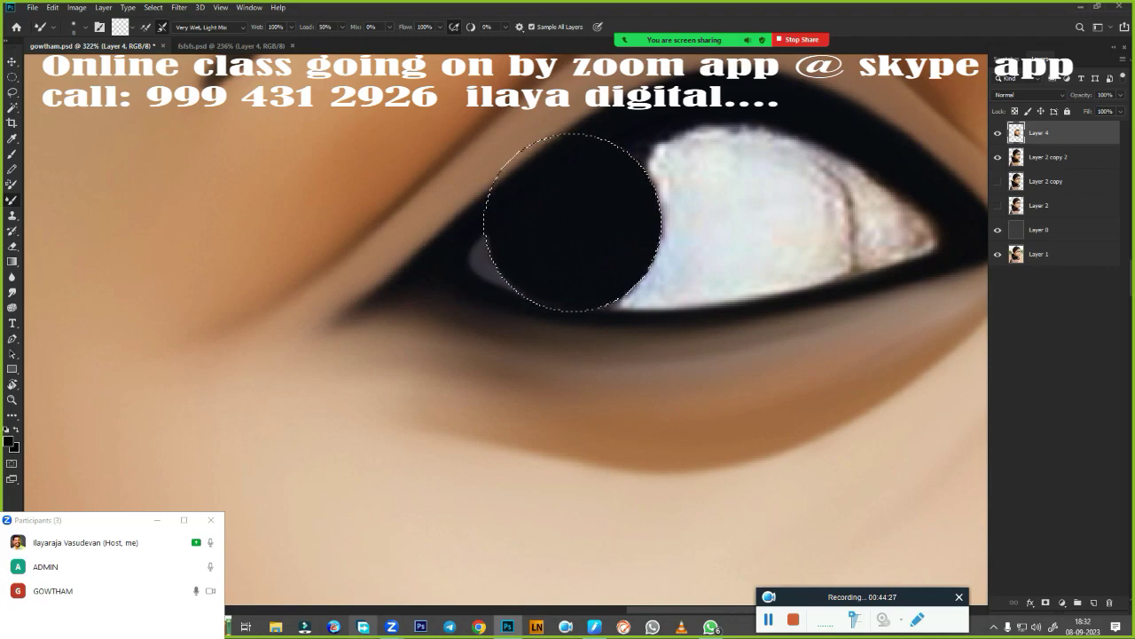
{"action": "left_click_drag", "start_coordinate": [788, 332], "coordinate": [494, 388]}
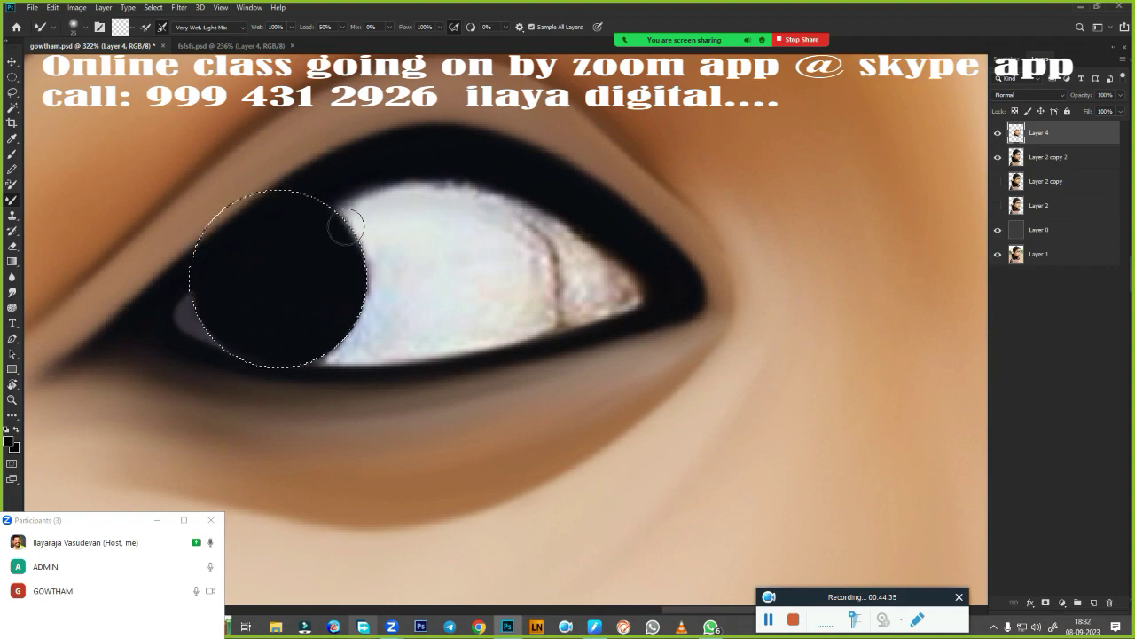
{"action": "left_click_drag", "start_coordinate": [348, 202], "coordinate": [360, 337]}
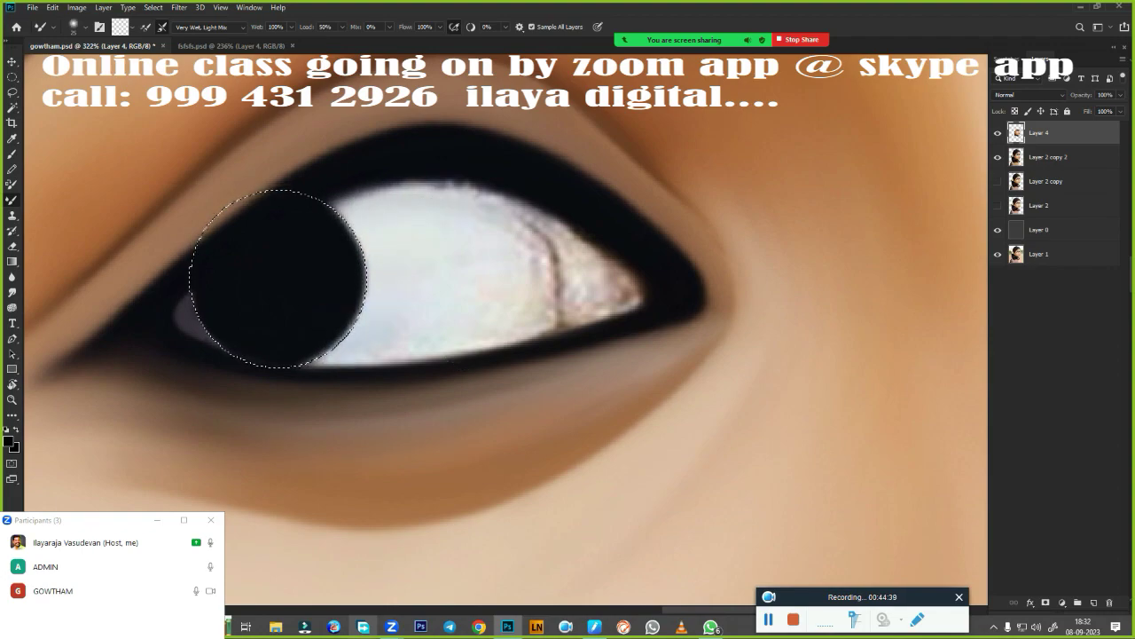
{"action": "mouse_move", "coordinate": [388, 401]}
{"action": "left_mouse_down"}
{"action": "mouse_move", "coordinate": [319, 432]}
{"action": "mouse_move", "coordinate": [763, 228]}
{"action": "left_mouse_up"}
- Trace a closed Pen path around the eye white along both lids
{"action": "left_click", "coordinate": [998, 133]}
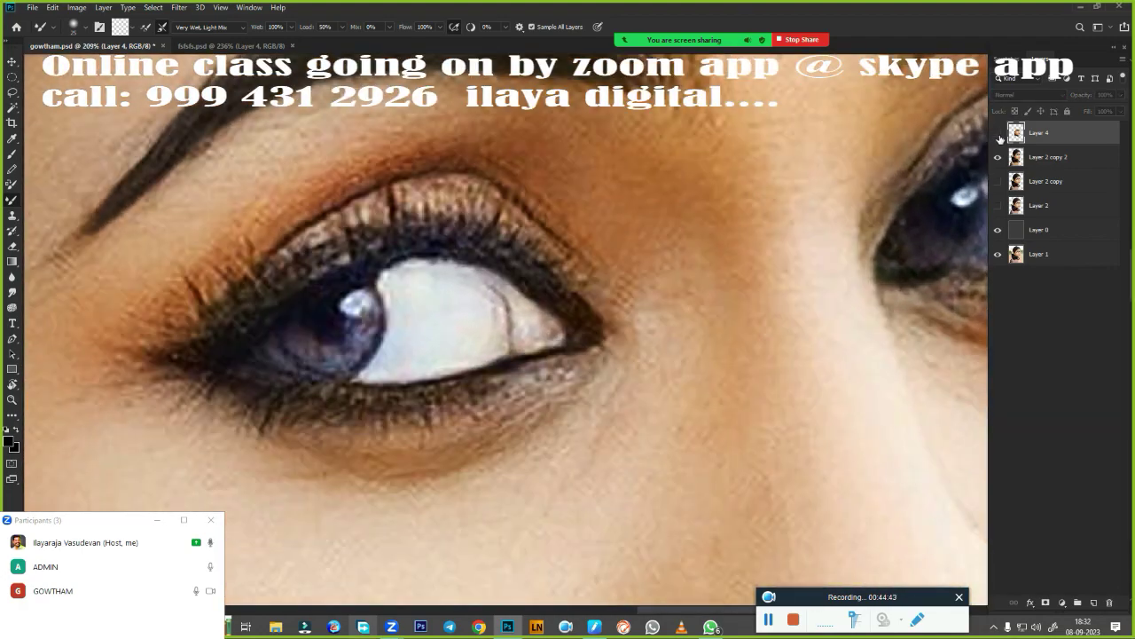
{"action": "key", "text": "p"}
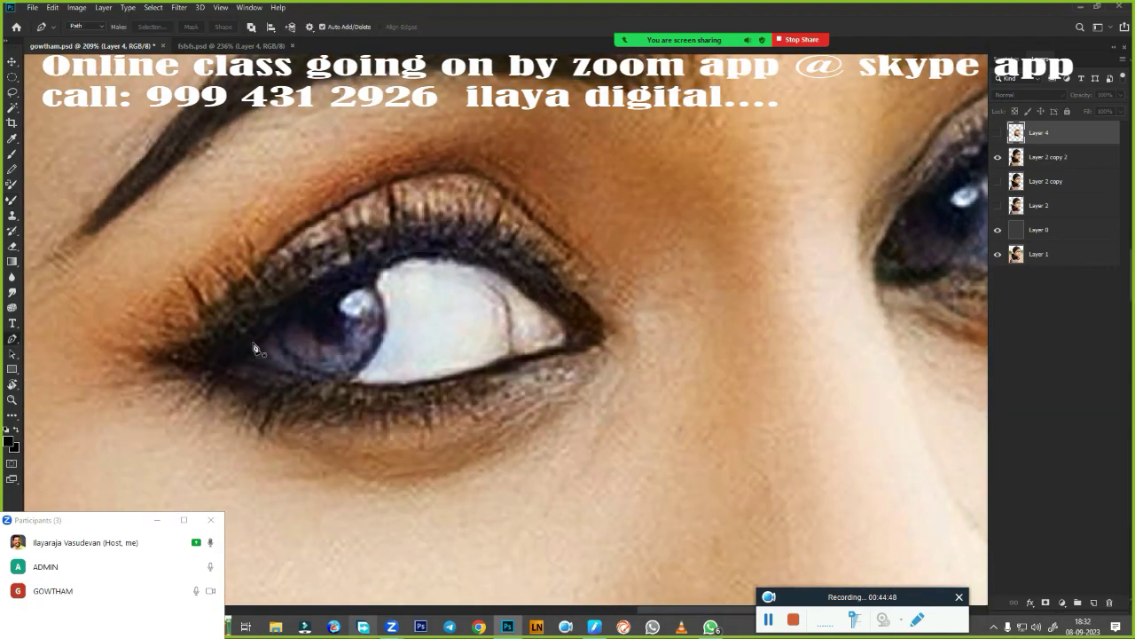
{"action": "left_click", "coordinate": [251, 343]}
{"action": "left_click_drag", "start_coordinate": [388, 263], "coordinate": [492, 239]}
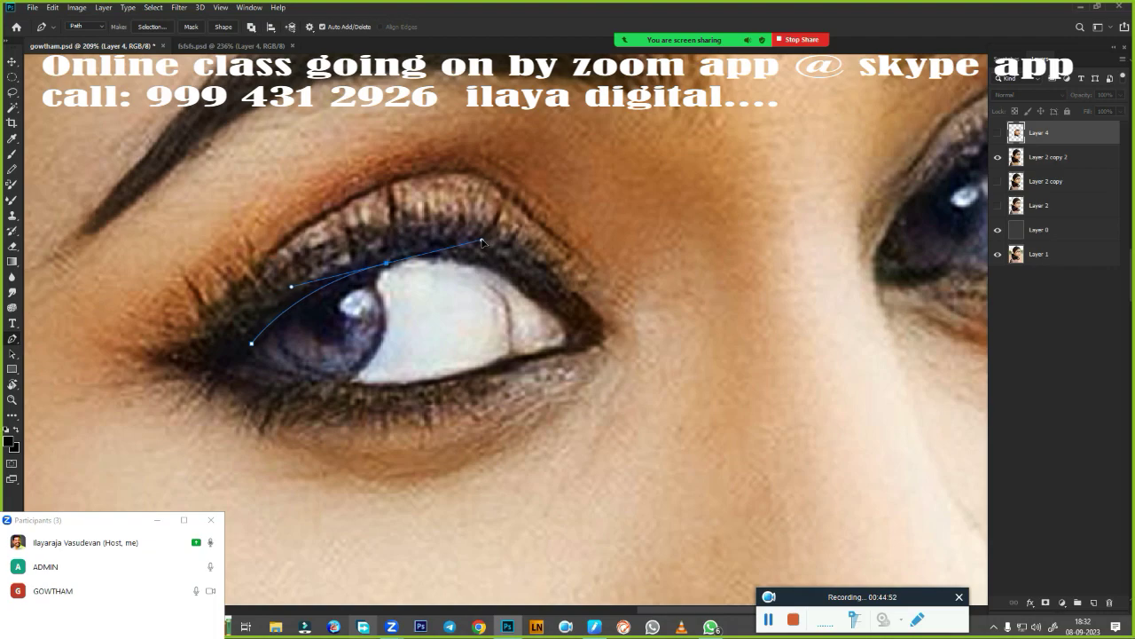
{"action": "mouse_move", "coordinate": [537, 302]}
{"action": "left_mouse_down"}
{"action": "mouse_move", "coordinate": [604, 358]}
{"action": "mouse_move", "coordinate": [575, 348]}
{"action": "left_mouse_up"}
{"action": "left_click", "coordinate": [538, 301], "text": "alt"}
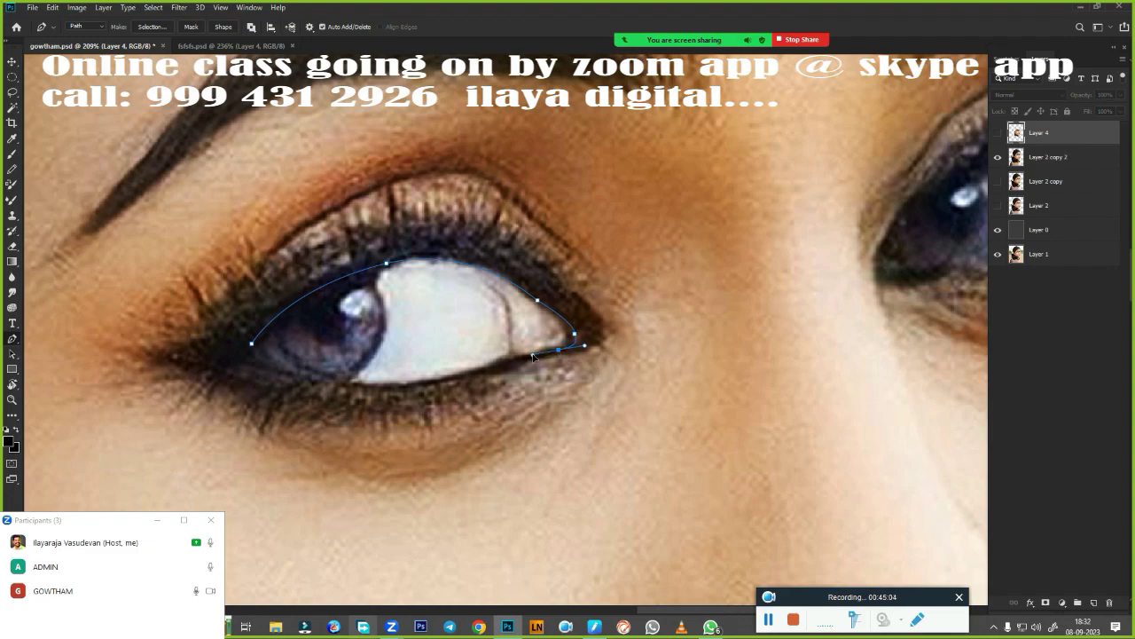
{"action": "left_click_drag", "start_coordinate": [500, 364], "coordinate": [482, 373]}
{"action": "left_click_drag", "start_coordinate": [391, 388], "coordinate": [340, 379]}
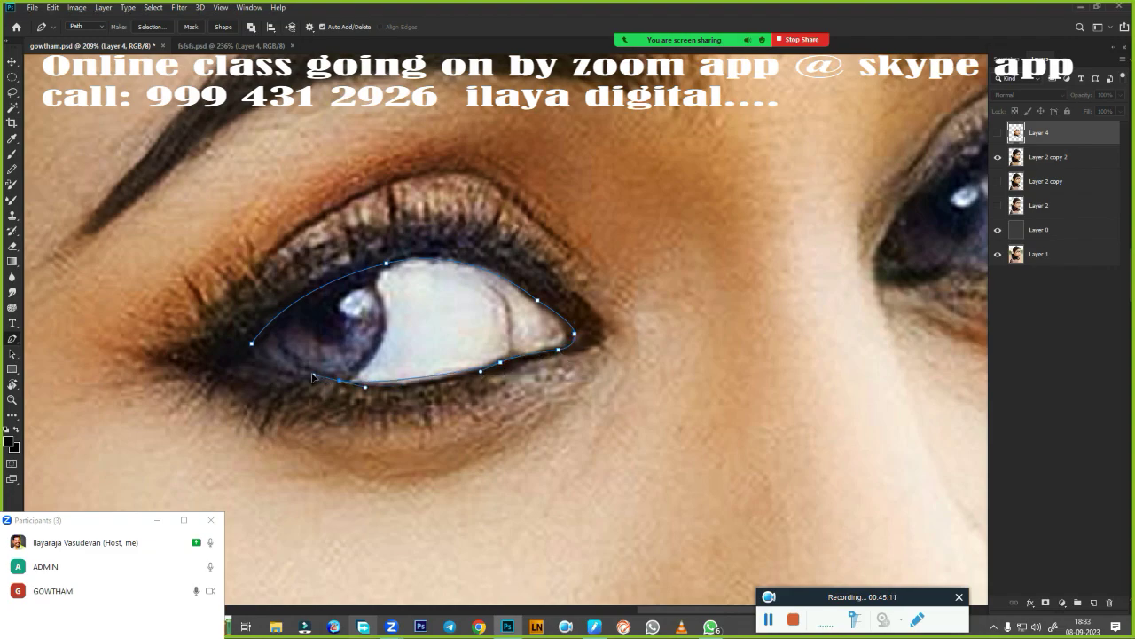
{"action": "left_click_drag", "start_coordinate": [251, 344], "coordinate": [259, 316]}
- Turn the eye-white path into a selection
{"action": "right_click", "coordinate": [494, 317]}
{"action": "key", "text": "Return"}
{"action": "scroll", "coordinate": [497, 317], "scroll_direction": "down", "scroll_amount": 2}
- Show Layer 4 and paint the eye white smooth with a size-30 Mixer Brush
{"action": "left_click", "coordinate": [997, 133]}
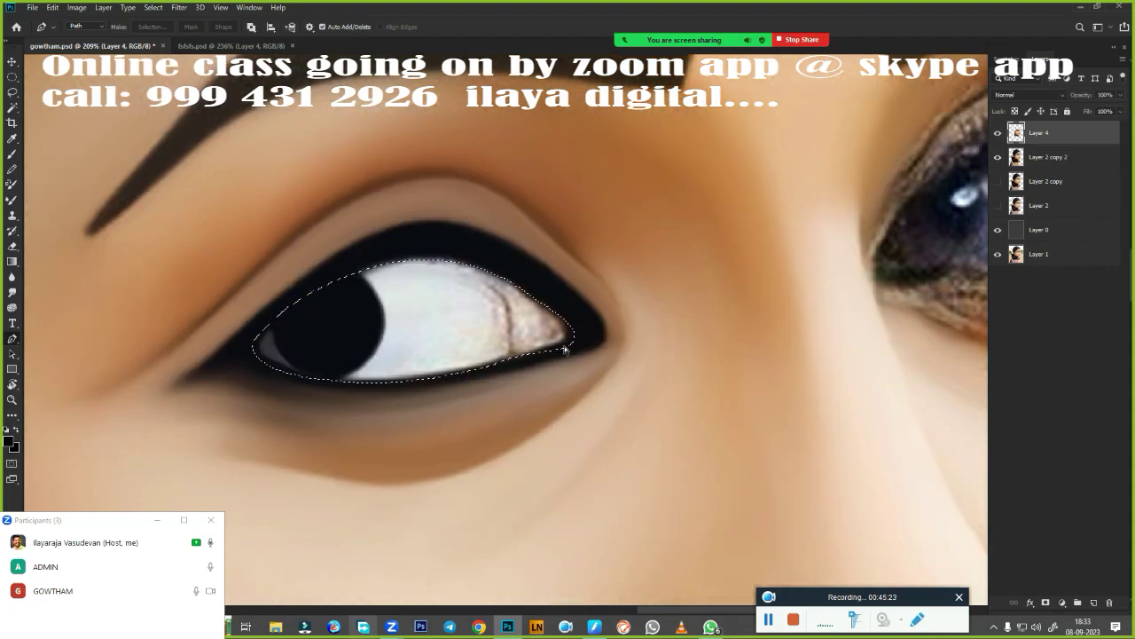
{"action": "scroll", "coordinate": [715, 260], "scroll_direction": "up", "scroll_amount": 3}
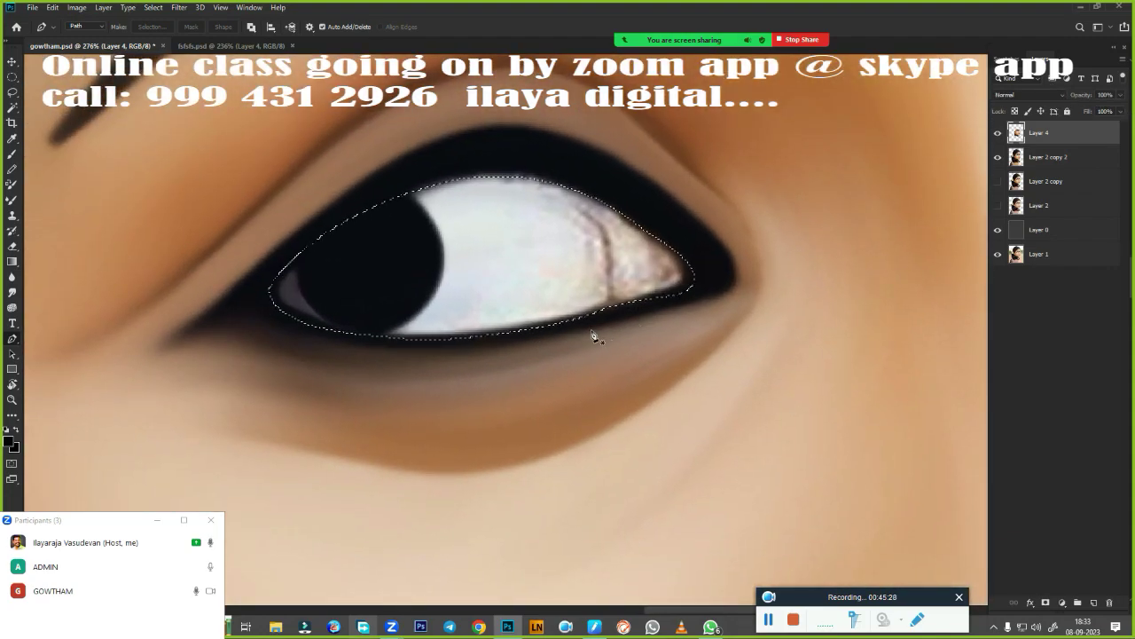
{"action": "key", "text": "b"}
{"action": "key", "text": "bracketright"}
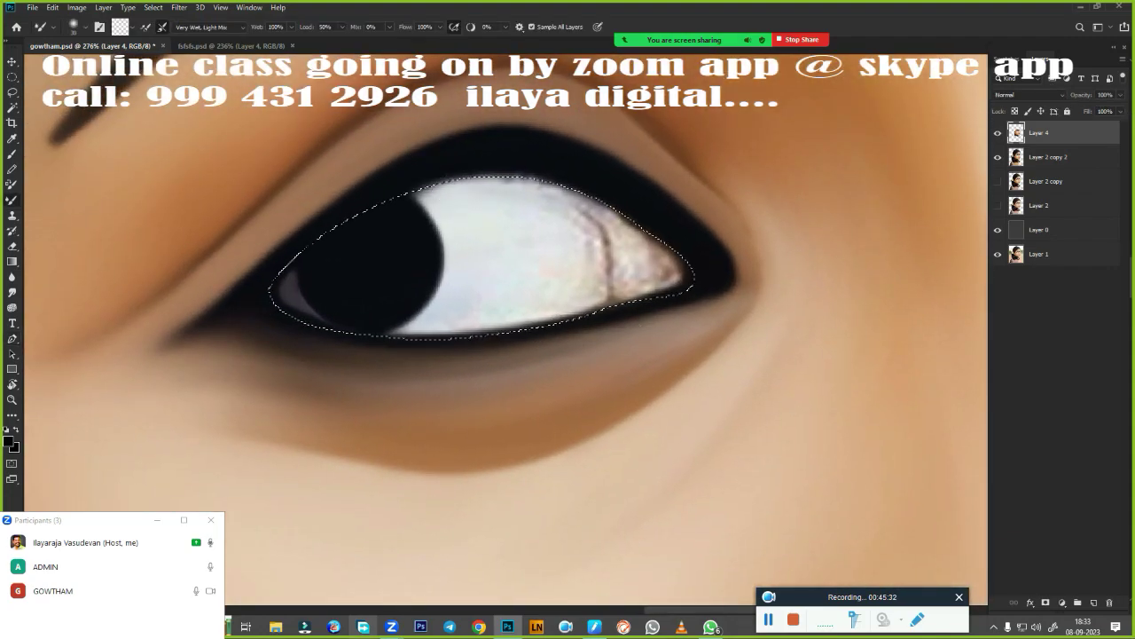
{"action": "mouse_move", "coordinate": [555, 197]}
{"action": "left_mouse_down"}
{"action": "mouse_move", "coordinate": [612, 247]}
{"action": "mouse_move", "coordinate": [470, 324]}
{"action": "mouse_move", "coordinate": [410, 340]}
{"action": "mouse_move", "coordinate": [603, 299]}
{"action": "mouse_move", "coordinate": [612, 257]}
{"action": "mouse_move", "coordinate": [612, 284]}
{"action": "left_mouse_up"}
{"action": "left_click_drag", "start_coordinate": [568, 325], "coordinate": [292, 293]}
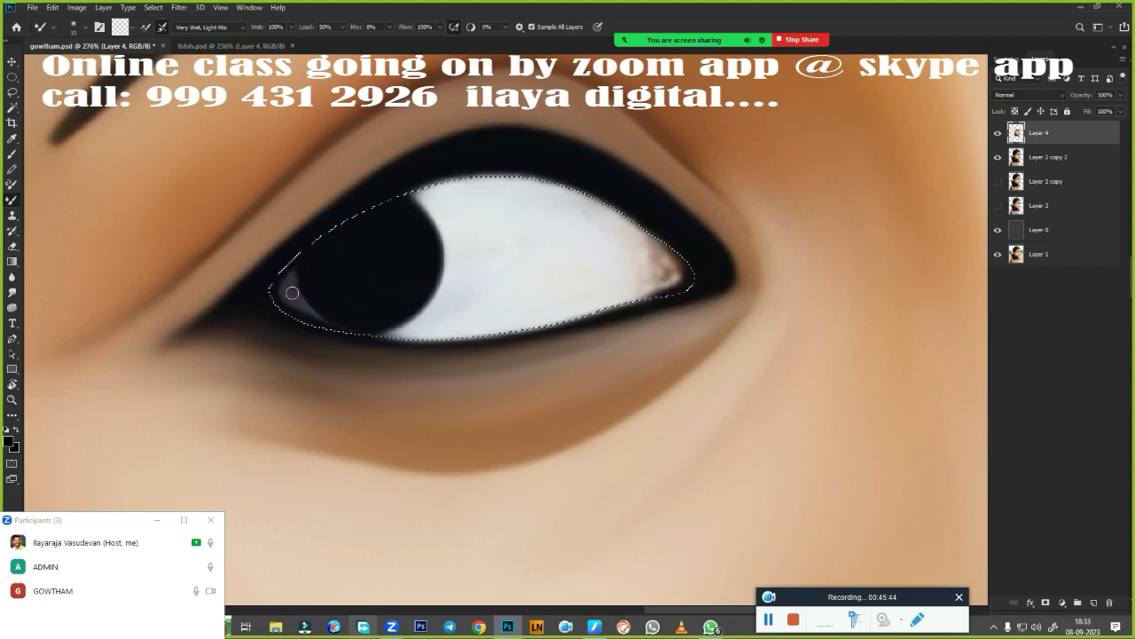
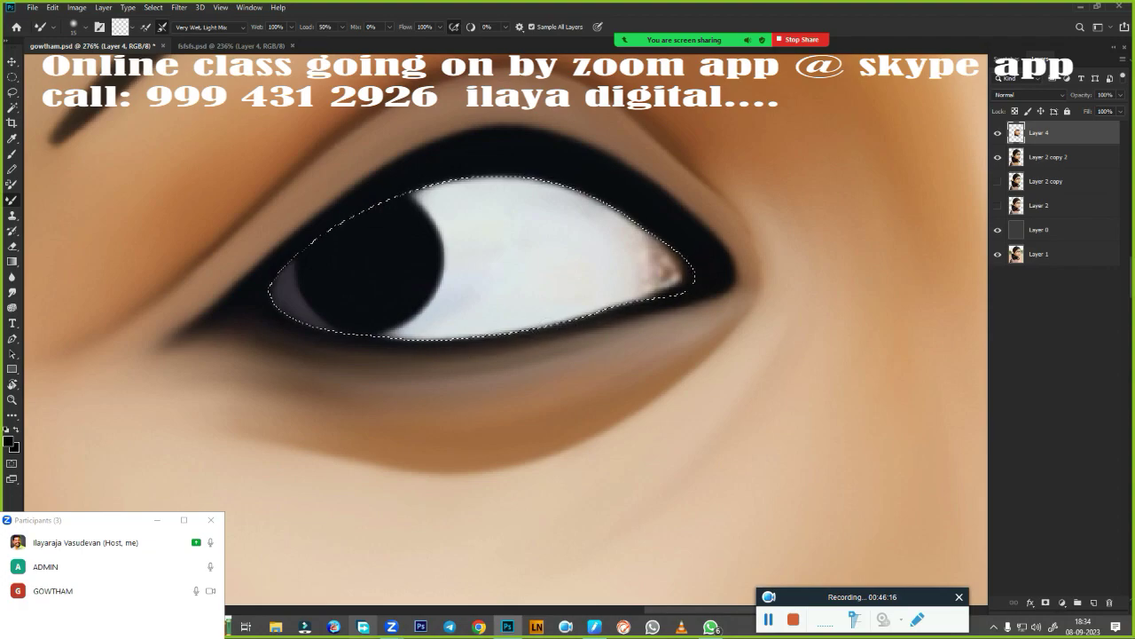
- Pick dark red from Swatches and dab it into the painted eye's inner corner
{"action": "scroll", "coordinate": [522, 363], "scroll_direction": "right", "scroll_amount": 5}
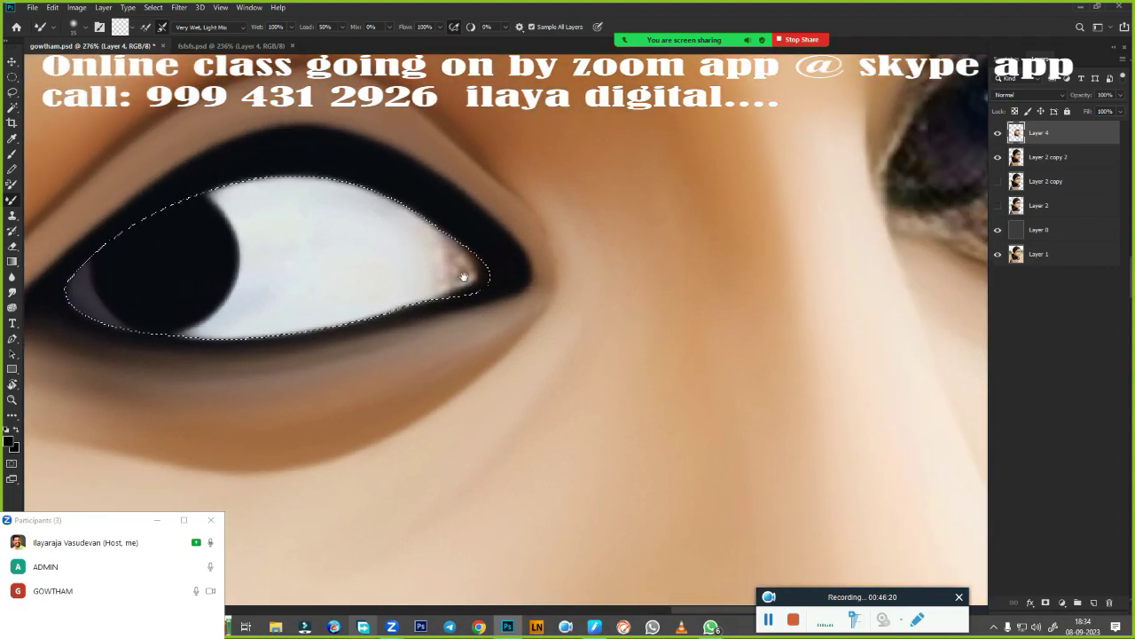
{"action": "left_click", "coordinate": [1007, 59]}
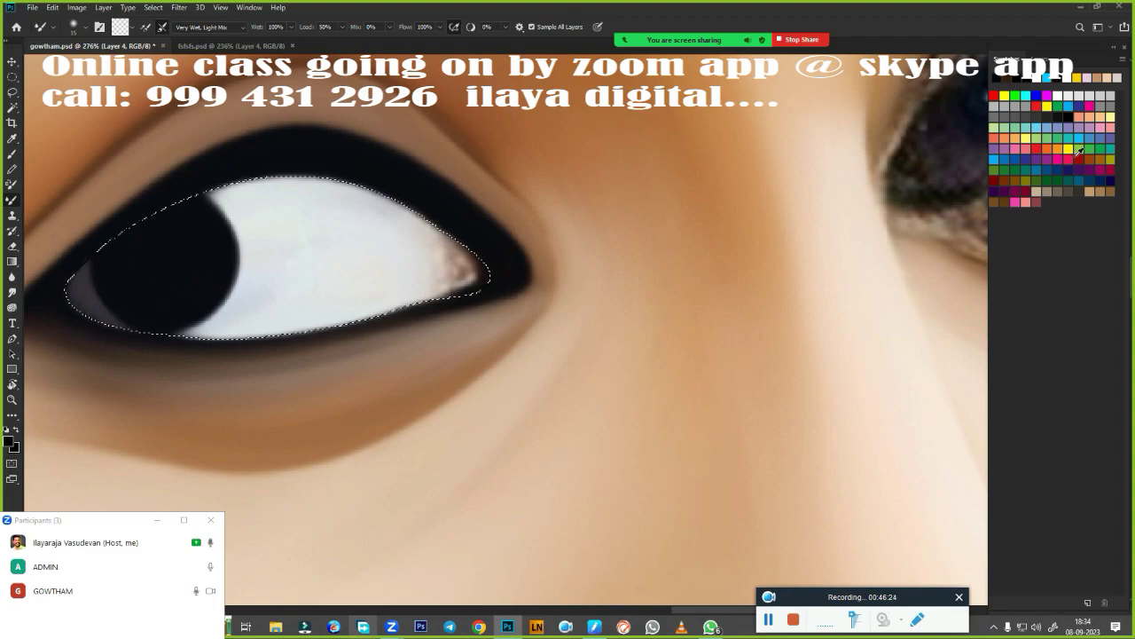
{"action": "left_click", "coordinate": [1027, 174]}
{"action": "left_click_drag", "start_coordinate": [452, 319], "coordinate": [673, 301]}
{"action": "left_click", "coordinate": [676, 257]}
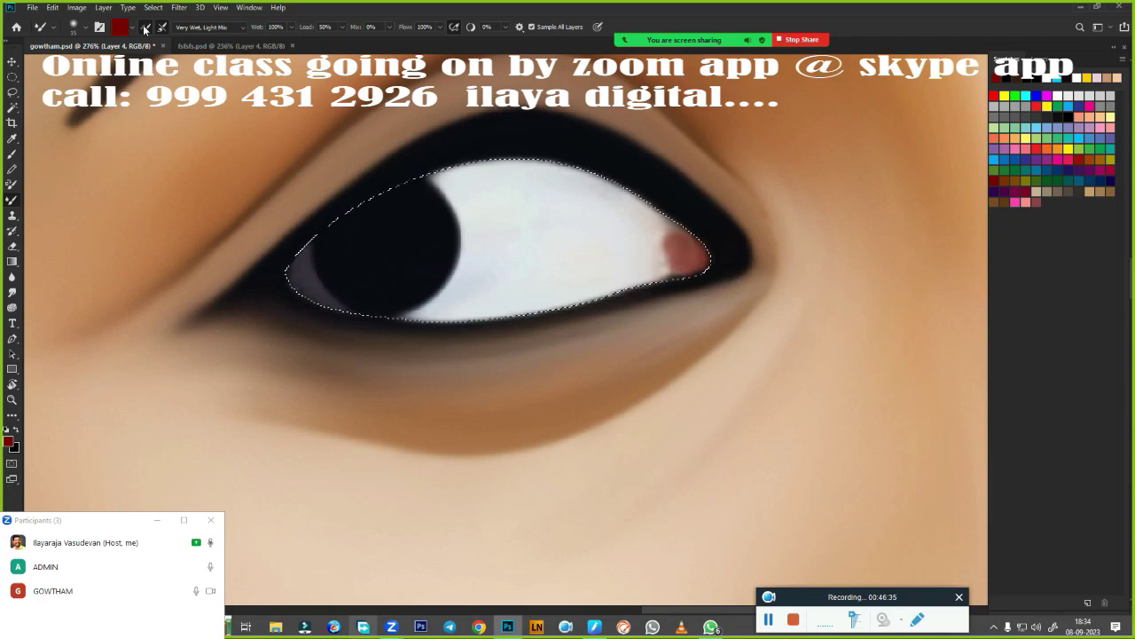
- Smudge the red corner into a soft pink tint blending into the eye white
{"action": "key", "text": "r"}
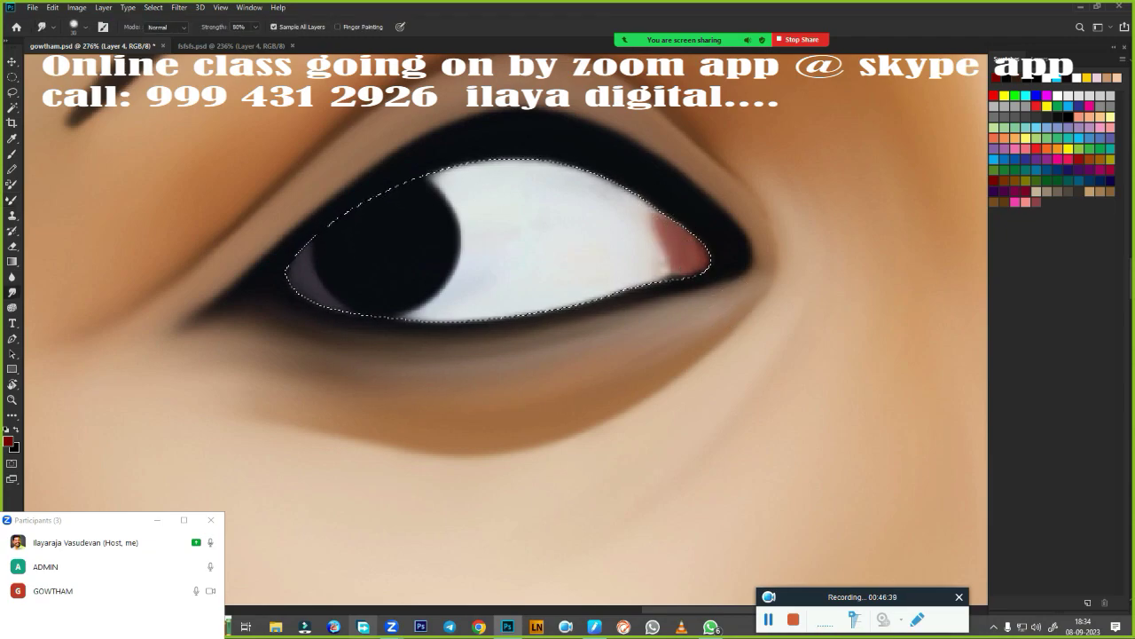
{"action": "left_click_drag", "start_coordinate": [700, 259], "coordinate": [646, 284]}
{"action": "mouse_move", "coordinate": [701, 257]}
{"action": "left_mouse_down"}
{"action": "mouse_move", "coordinate": [646, 279]}
{"action": "mouse_move", "coordinate": [710, 248]}
{"action": "mouse_move", "coordinate": [684, 293]}
{"action": "left_mouse_up"}
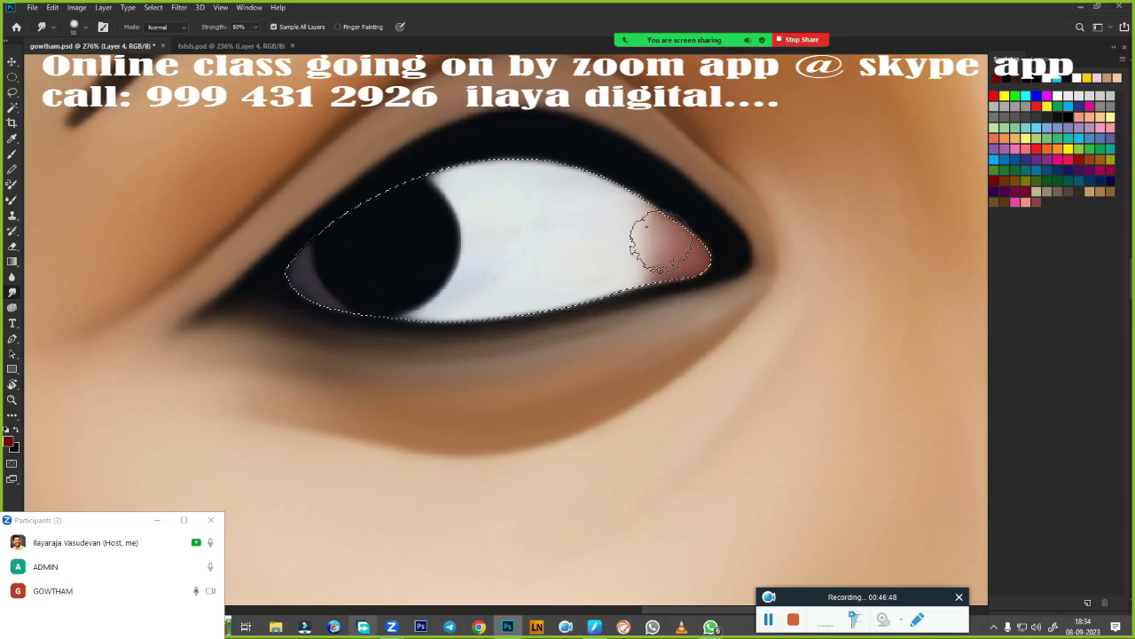
{"action": "left_click_drag", "start_coordinate": [722, 240], "coordinate": [608, 299]}
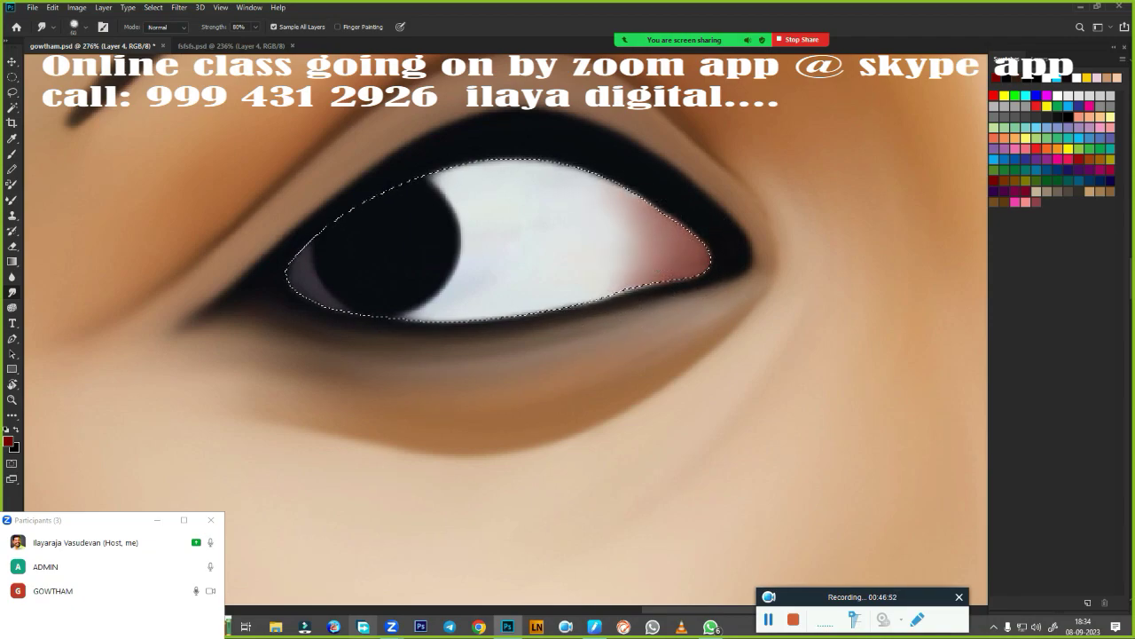
{"action": "left_click_drag", "start_coordinate": [577, 257], "coordinate": [661, 267]}
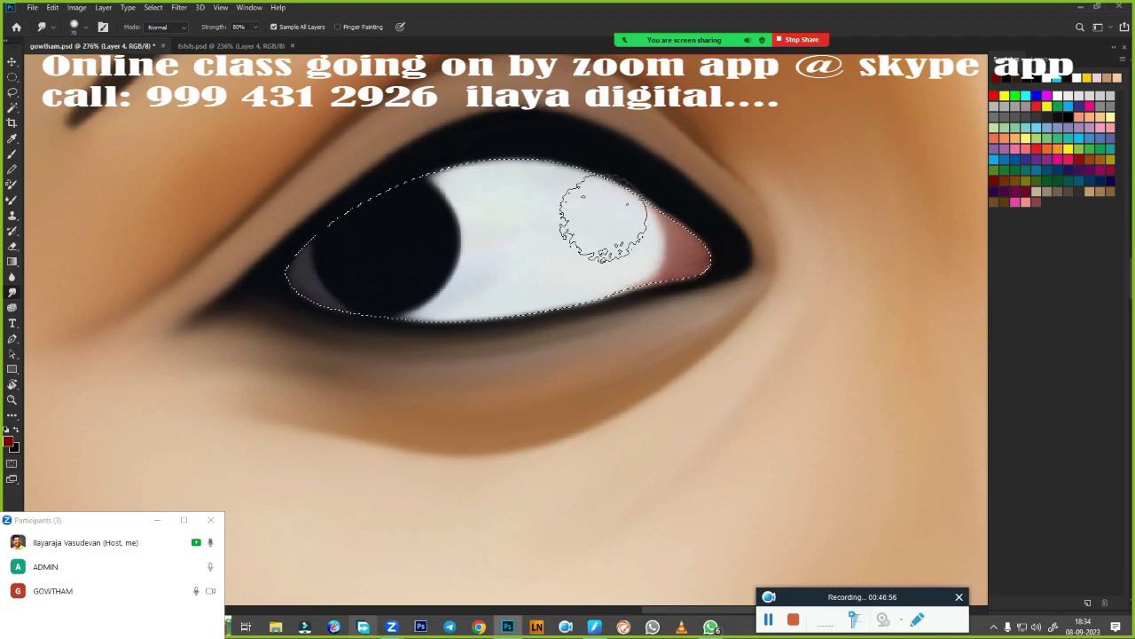
{"action": "left_click", "coordinate": [608, 388], "text": "alt"}
{"action": "left_click_drag", "start_coordinate": [613, 370], "coordinate": [499, 358]}
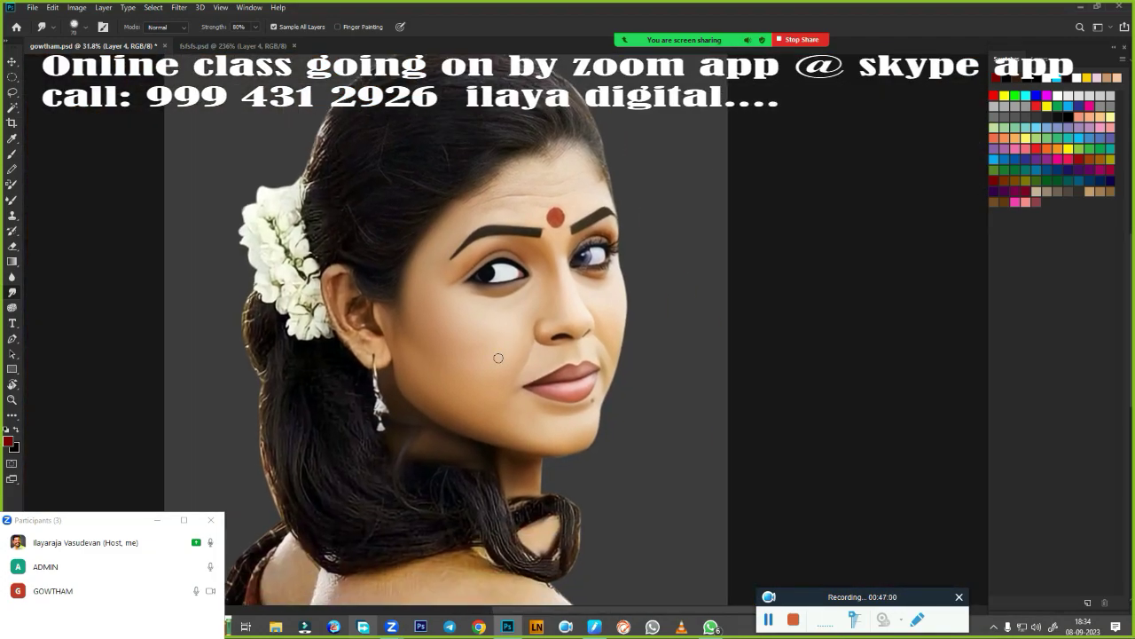
{"action": "left_click_drag", "start_coordinate": [456, 248], "coordinate": [532, 248]}
- Add a new empty Layer 5 and make the painted eye Layer 4 visible again
{"action": "left_click", "coordinate": [1038, 57]}
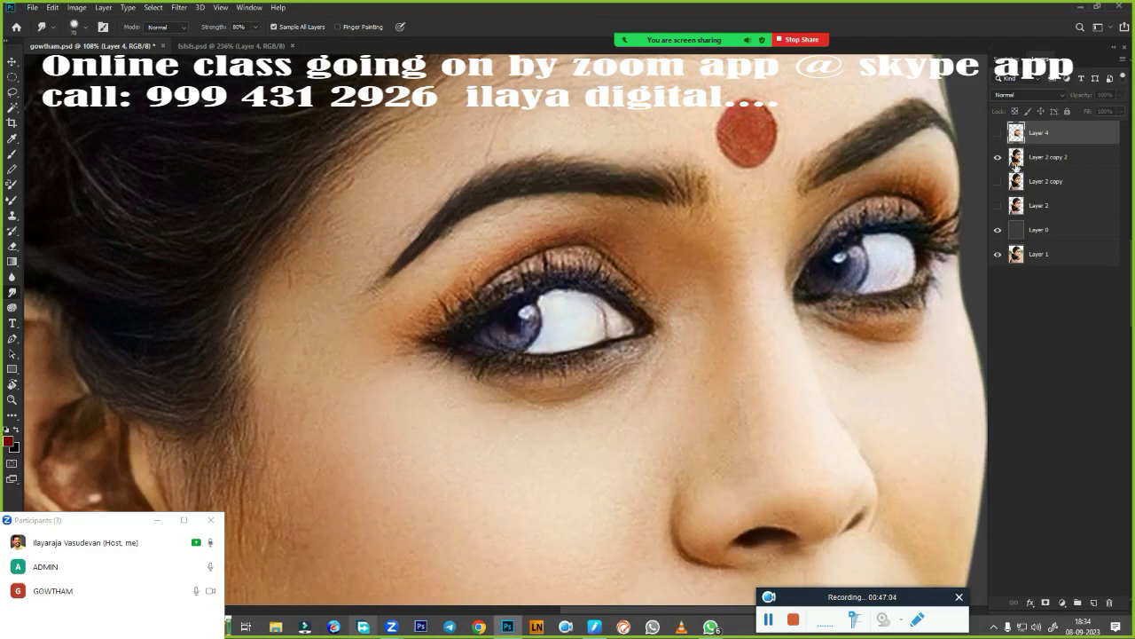
{"action": "left_click", "coordinate": [1094, 602]}
{"action": "scroll", "coordinate": [557, 346], "scroll_direction": "up", "scroll_amount": 2}
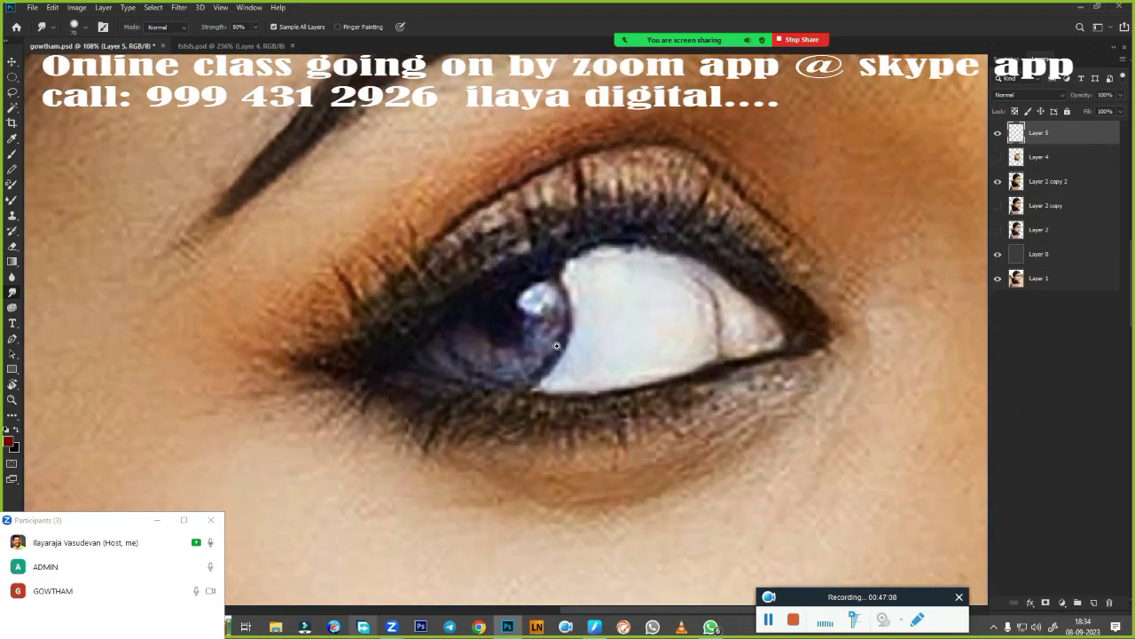
{"action": "scroll", "coordinate": [557, 346], "scroll_direction": "up", "scroll_amount": 1}
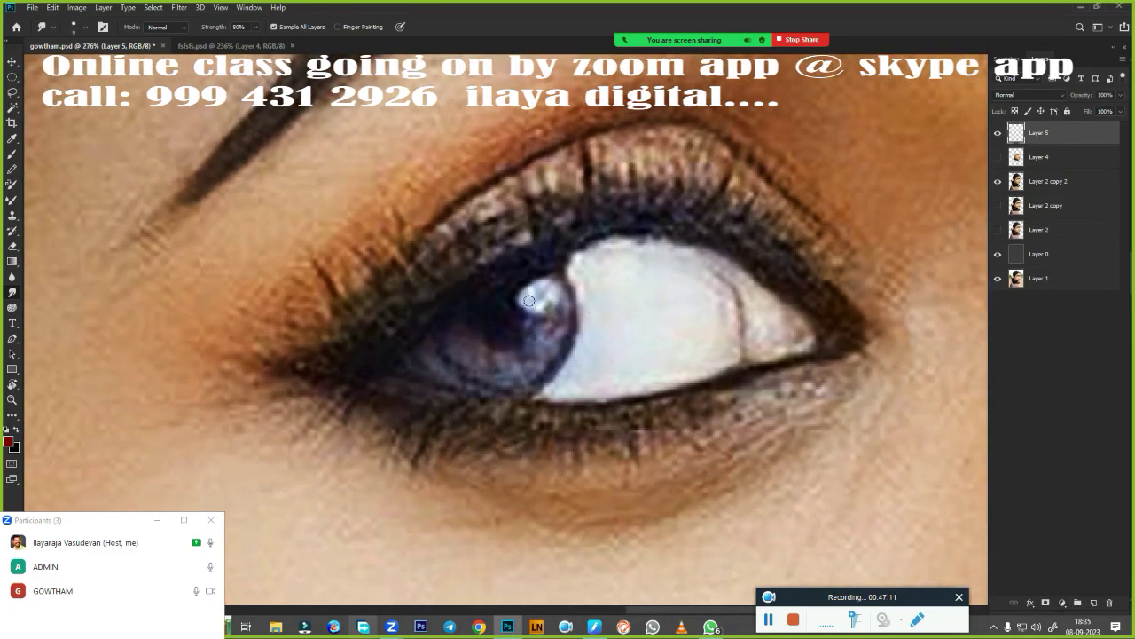
{"action": "left_click", "coordinate": [997, 157]}
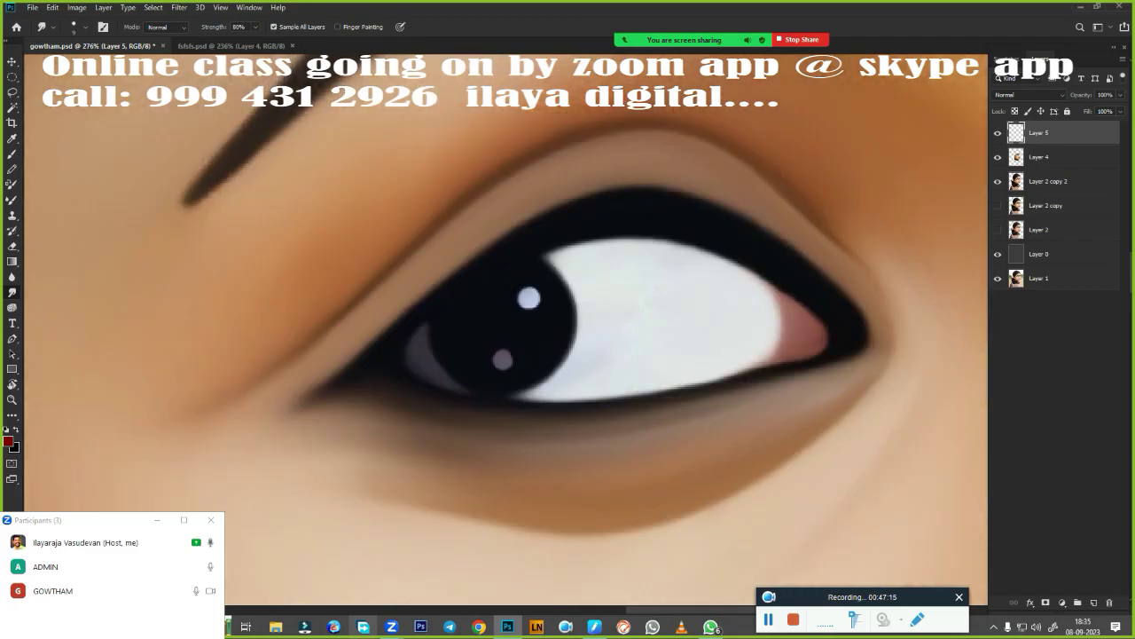
{"action": "scroll", "coordinate": [476, 361], "scroll_direction": "down", "scroll_amount": 5}
{"action": "scroll", "coordinate": [476, 361], "scroll_direction": "up", "scroll_amount": 4}
{"action": "scroll", "coordinate": [477, 361], "scroll_direction": "up", "scroll_amount": 2}
- Soften the pupil's two catch-lights and merge Layer 4 down into Layer 5
{"action": "left_click_drag", "start_coordinate": [477, 361], "coordinate": [482, 355]}
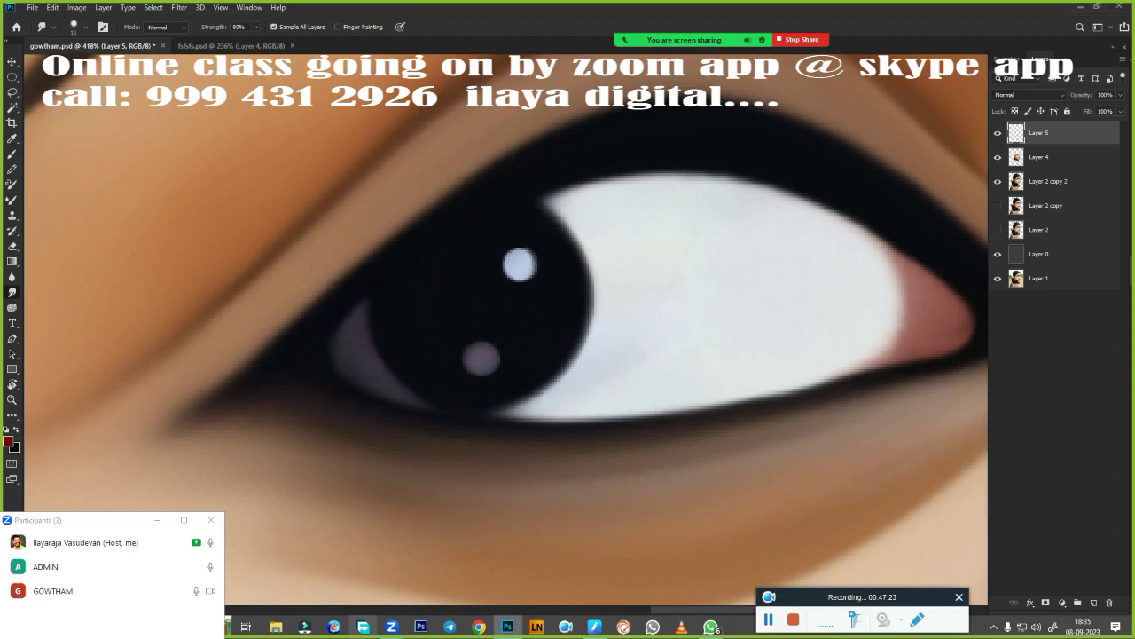
{"action": "left_click_drag", "start_coordinate": [520, 264], "coordinate": [523, 262]}
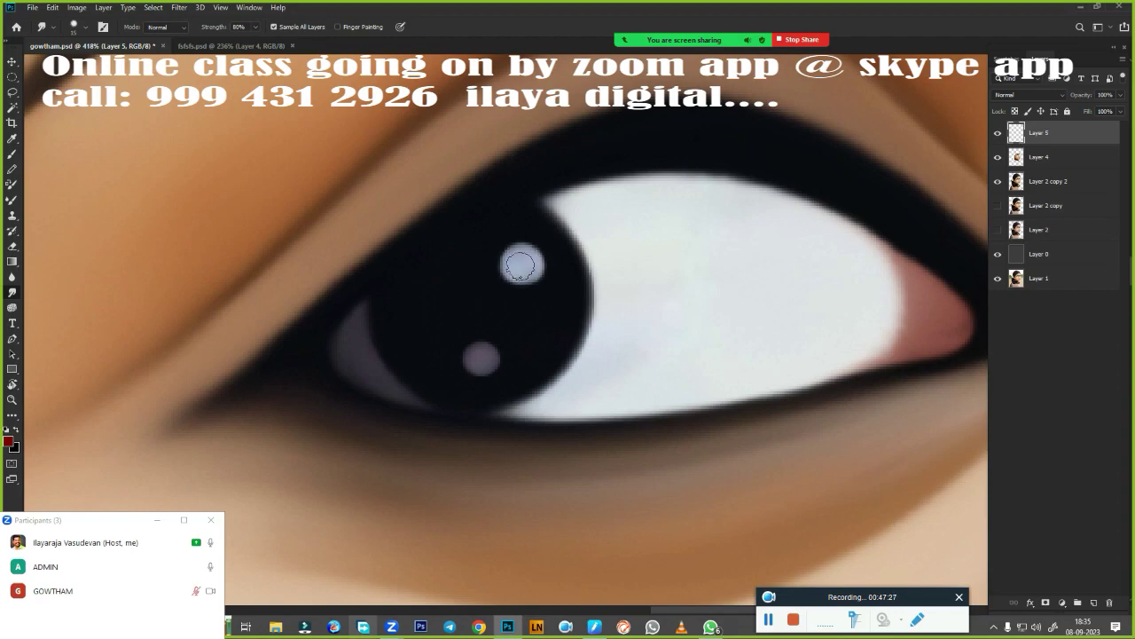
{"action": "left_click", "coordinate": [1033, 158], "text": "shift"}
{"action": "key", "text": "ctrl+e"}
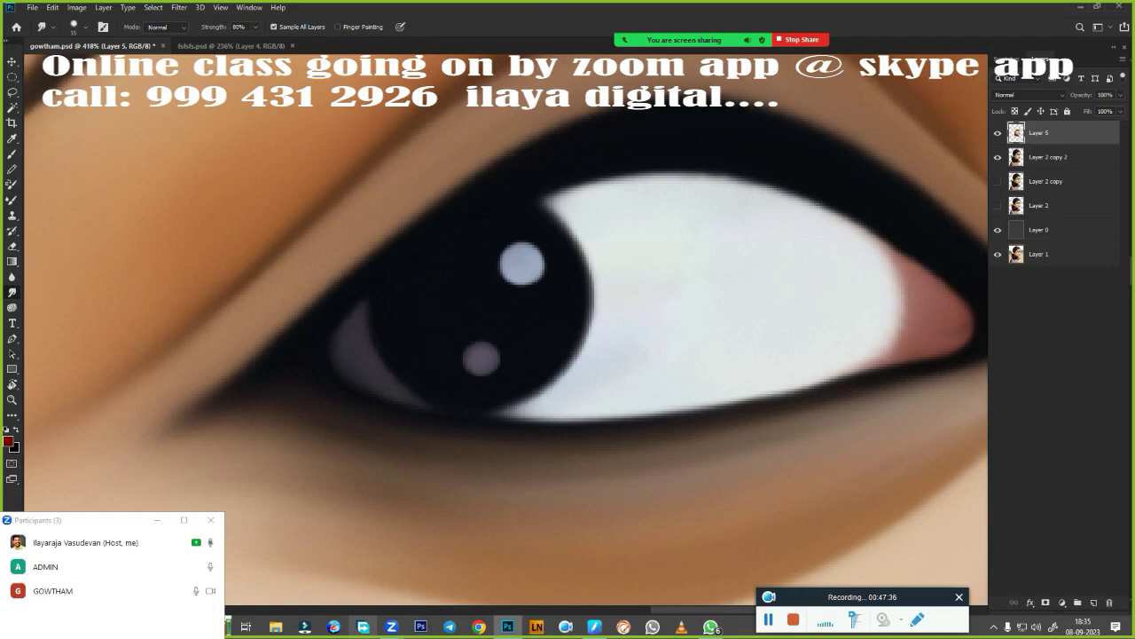
{"action": "left_click_drag", "start_coordinate": [611, 266], "coordinate": [577, 270]}
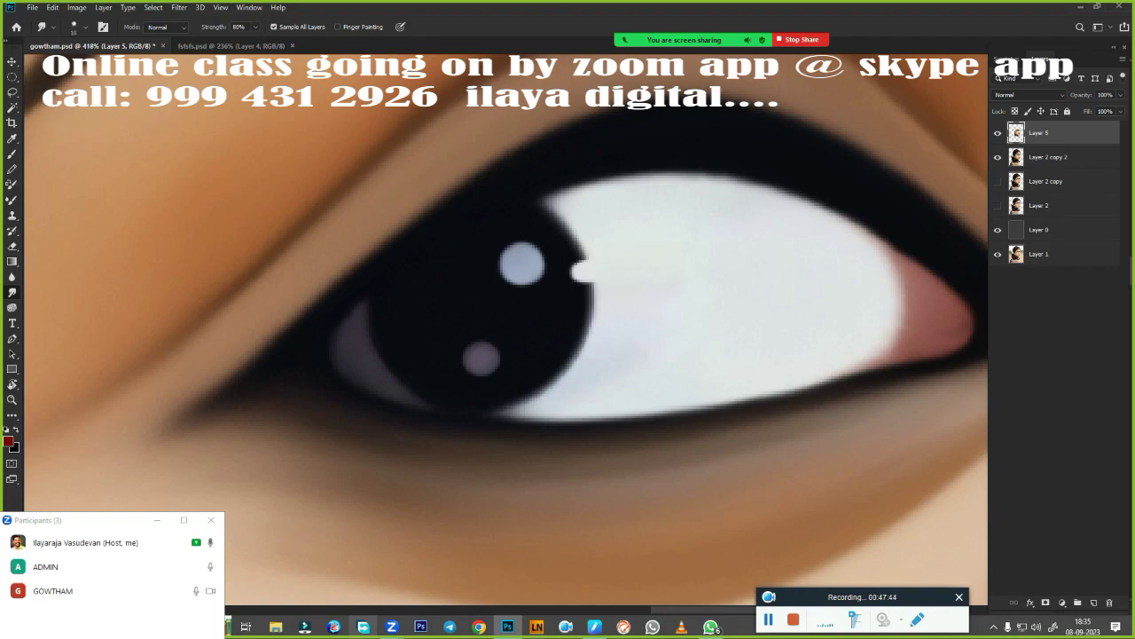
{"action": "key", "text": "ctrl+0"}
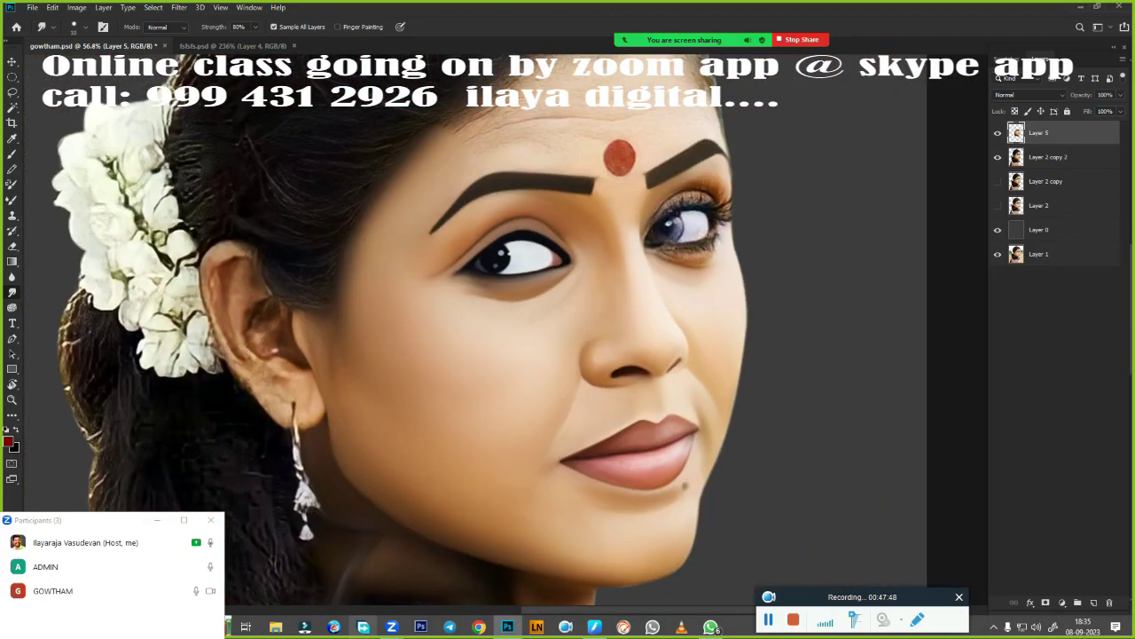
- Lighten and blend the dark brown band under the eye with the Mixer Brush
{"action": "scroll", "coordinate": [527, 321], "scroll_direction": "up", "scroll_amount": 5}
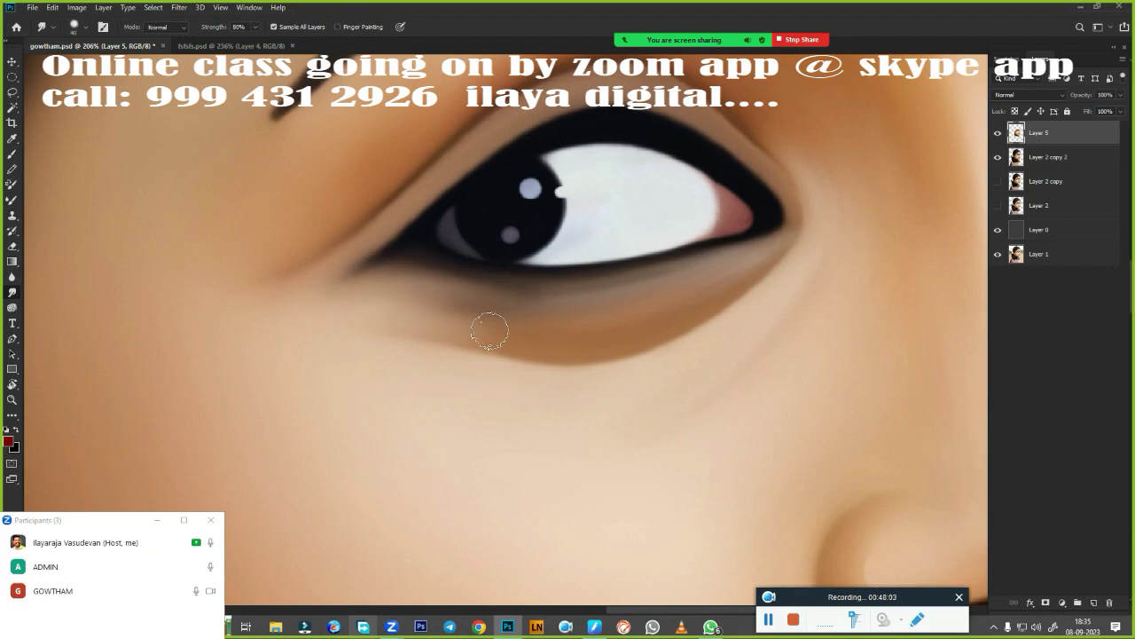
{"action": "scroll", "coordinate": [415, 365], "scroll_direction": "down", "scroll_amount": 5}
{"action": "scroll", "coordinate": [510, 355], "scroll_direction": "up", "scroll_amount": 5}
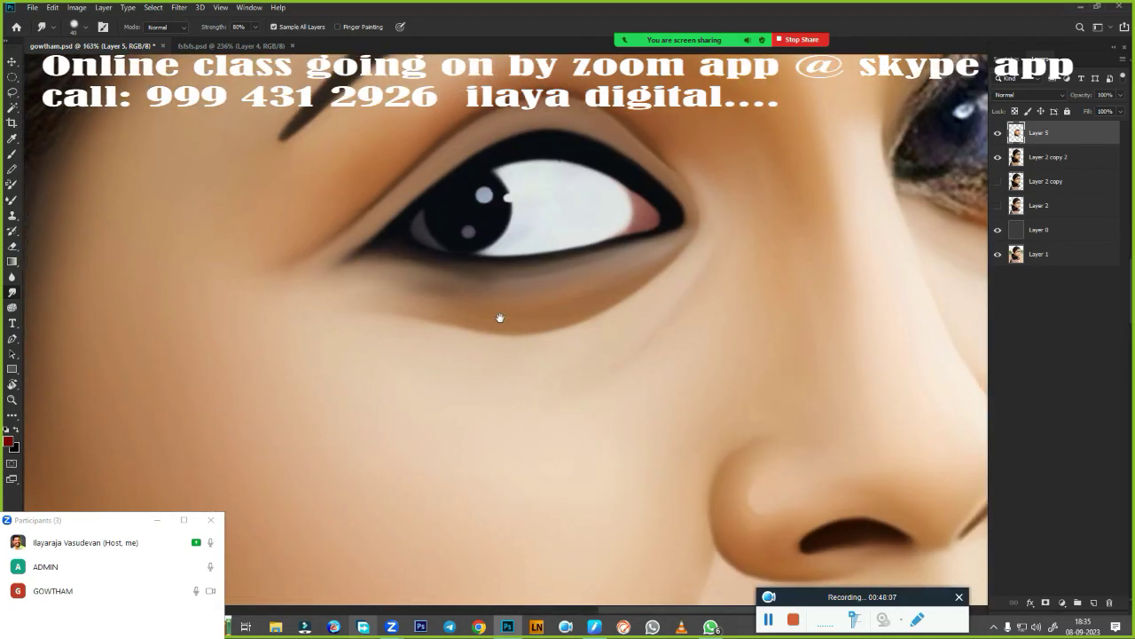
{"action": "scroll", "coordinate": [517, 354], "scroll_direction": "up", "scroll_amount": 3}
{"action": "key", "text": "b"}
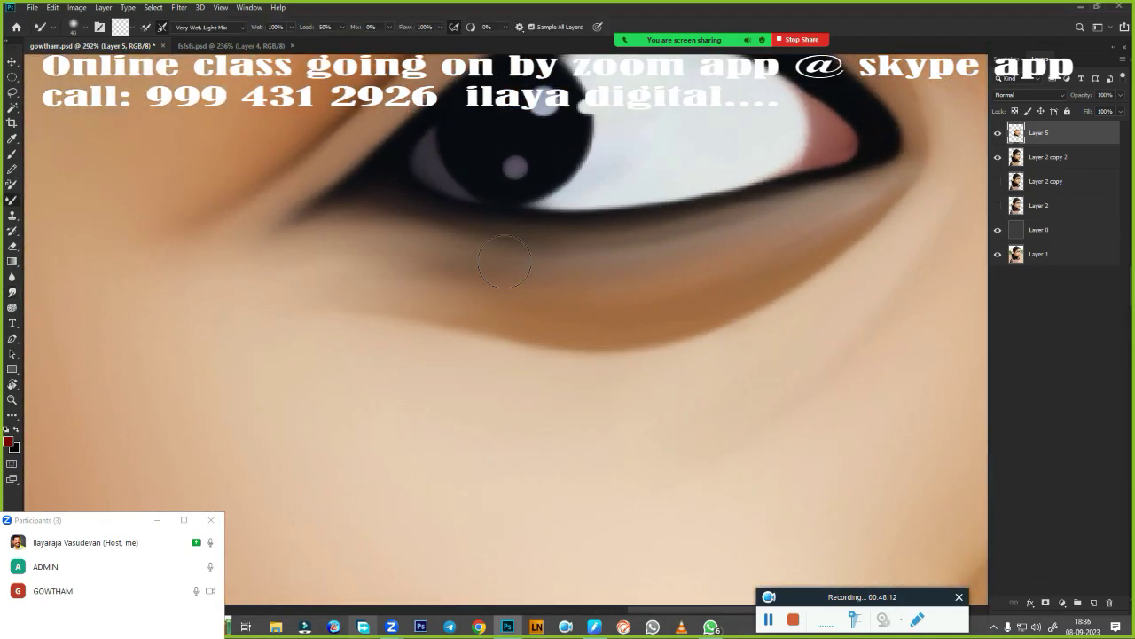
{"action": "left_click_drag", "start_coordinate": [630, 253], "coordinate": [657, 247]}
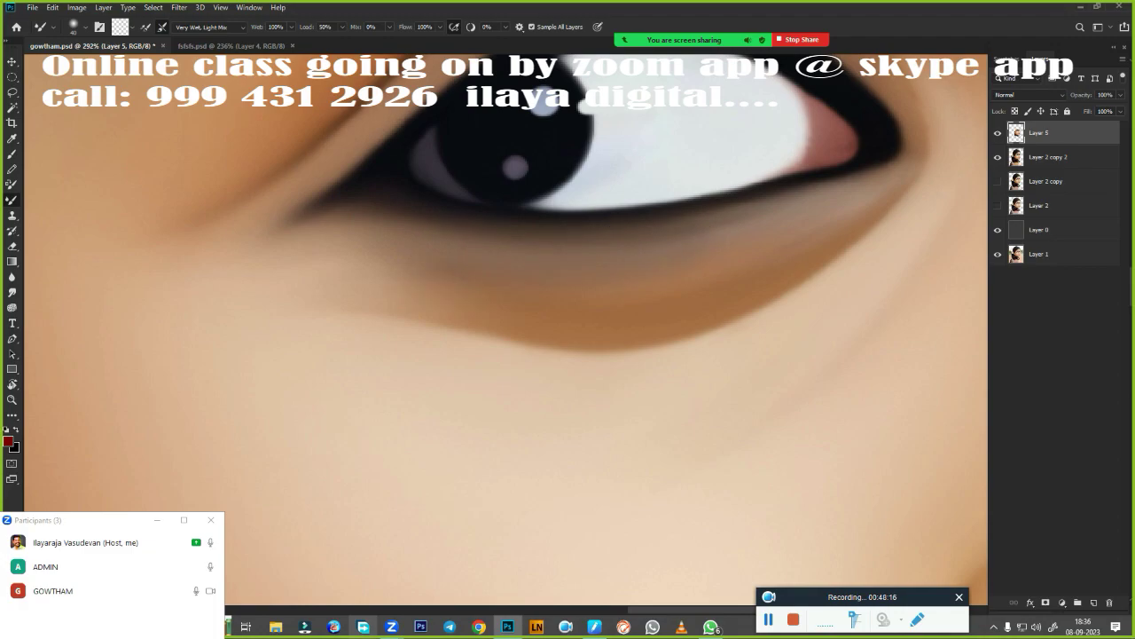
{"action": "left_click_drag", "start_coordinate": [523, 273], "coordinate": [440, 302]}
{"action": "scroll", "coordinate": [559, 364], "scroll_direction": "down", "scroll_amount": 8}
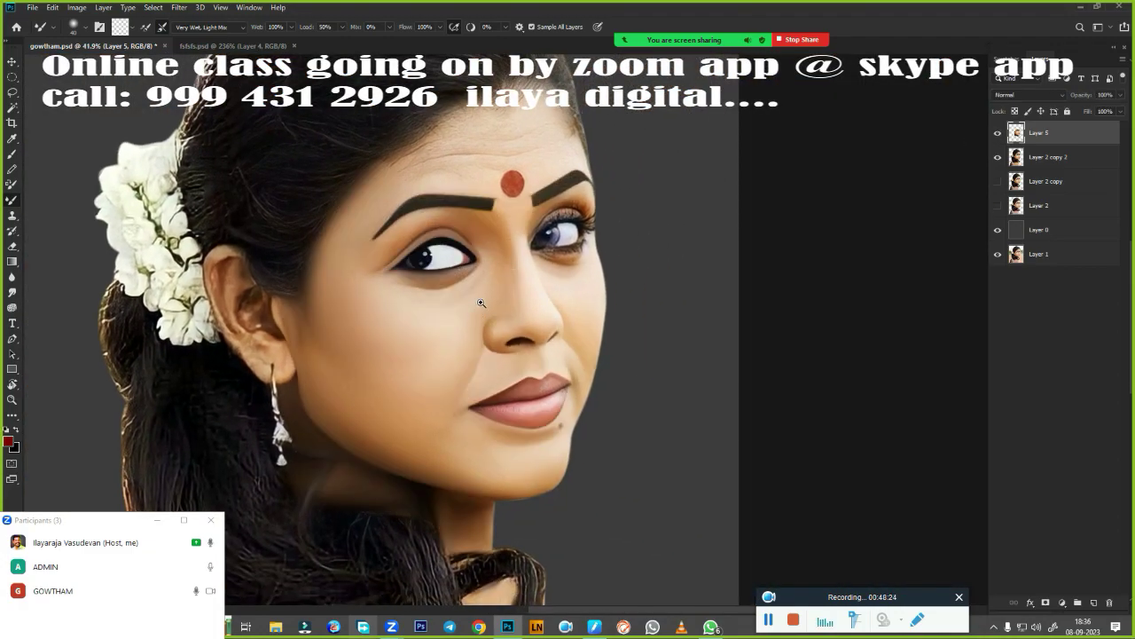
{"action": "scroll", "coordinate": [568, 222], "scroll_direction": "up", "scroll_amount": 3}
{"action": "scroll", "coordinate": [532, 284], "scroll_direction": "up", "scroll_amount": 2}
- Save the document as gowtham.psd, replacing the existing file
{"action": "key", "text": "ctrl+shift+s"}
{"action": "left_click", "coordinate": [404, 184]}
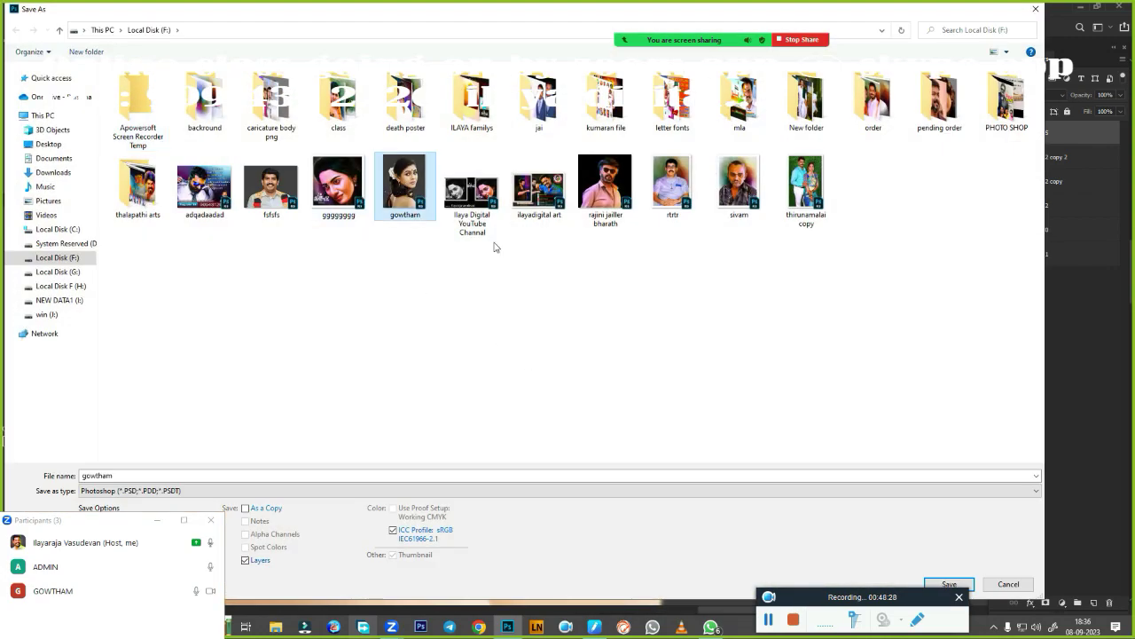
{"action": "left_click", "coordinate": [949, 583]}
{"action": "left_click", "coordinate": [595, 314]}
{"action": "scroll", "coordinate": [701, 389], "scroll_direction": "up", "scroll_amount": 2}
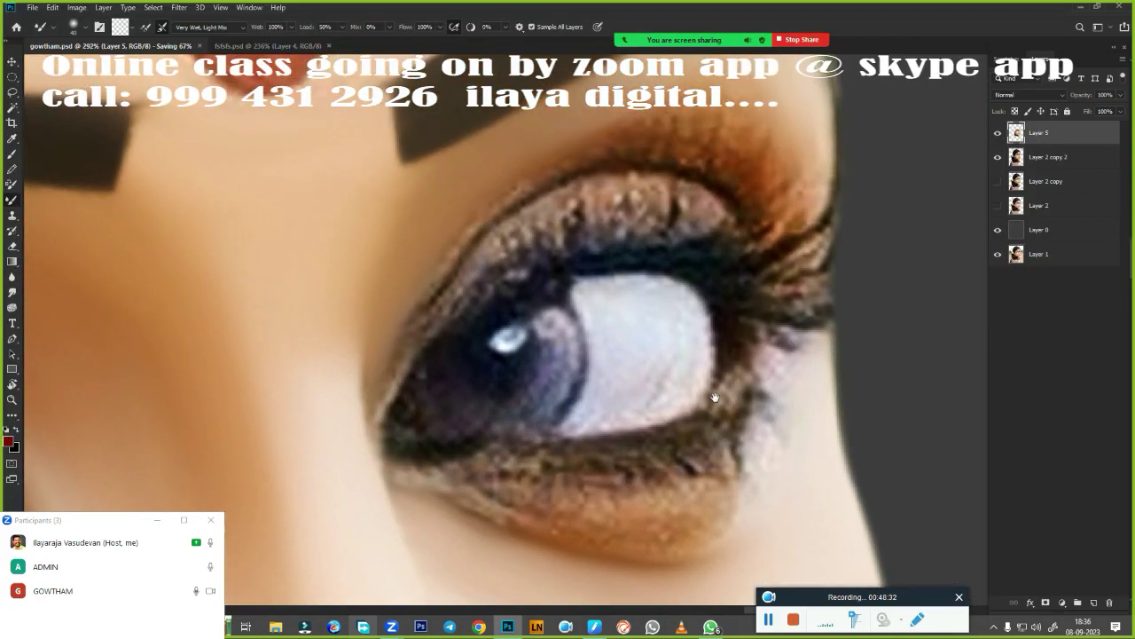
{"action": "scroll", "coordinate": [701, 389], "scroll_direction": "up", "scroll_amount": 1}
{"action": "scroll", "coordinate": [701, 388], "scroll_direction": "down", "scroll_amount": 2}
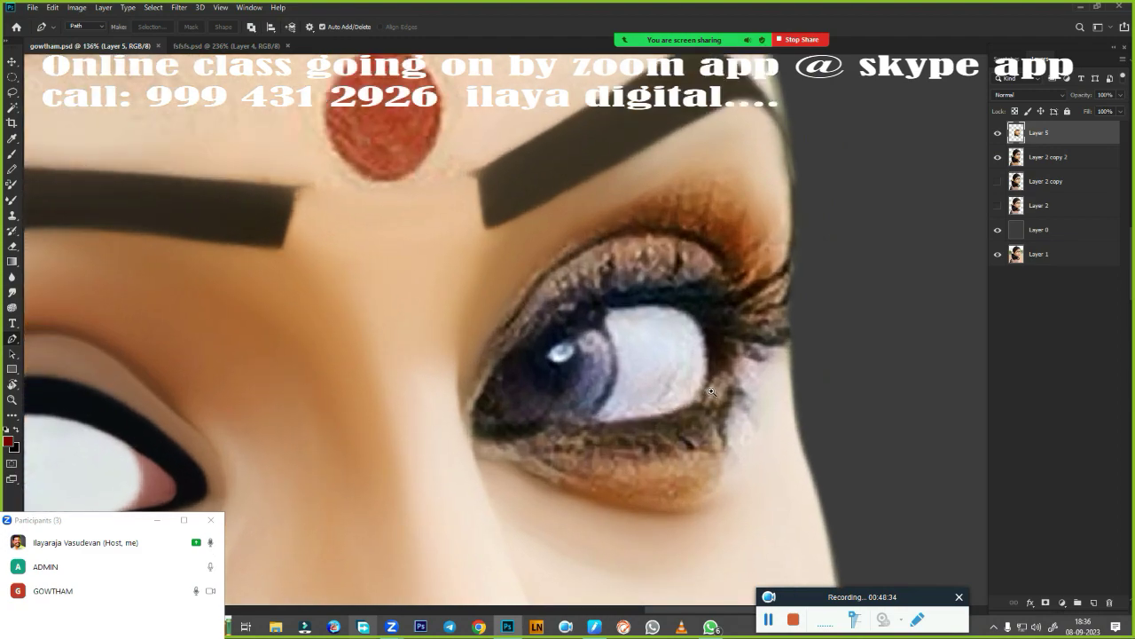
- Trace a closed Pen path around the photographic right eye and its lower lid
{"action": "left_click", "coordinate": [760, 345]}
{"action": "left_click_drag", "start_coordinate": [684, 239], "coordinate": [632, 228]}
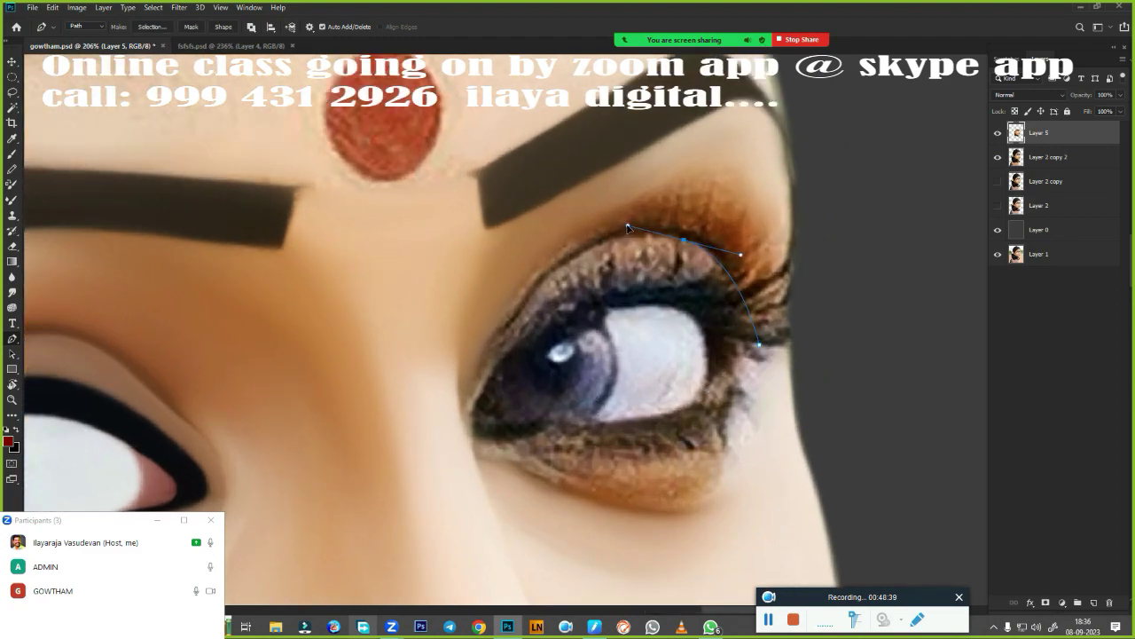
{"action": "left_click_drag", "start_coordinate": [522, 309], "coordinate": [452, 411]}
{"action": "left_click_drag", "start_coordinate": [465, 443], "coordinate": [463, 441]}
{"action": "left_click", "coordinate": [536, 477]}
{"action": "scroll", "coordinate": [568, 417], "scroll_direction": "down", "scroll_amount": 3}
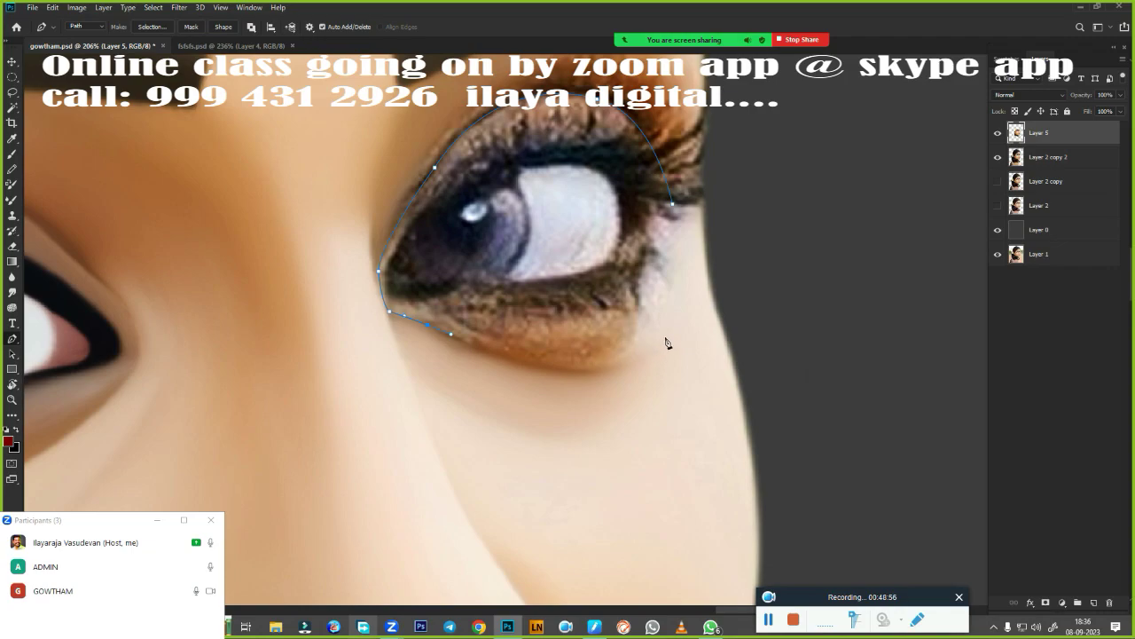
{"action": "left_click_drag", "start_coordinate": [664, 329], "coordinate": [728, 233]}
{"action": "left_click", "coordinate": [673, 205]}
- Turn the eye path into a selection feathered by 2 pixels
{"action": "key", "text": "ctrl+Return"}
{"action": "key", "text": "shift+F6"}
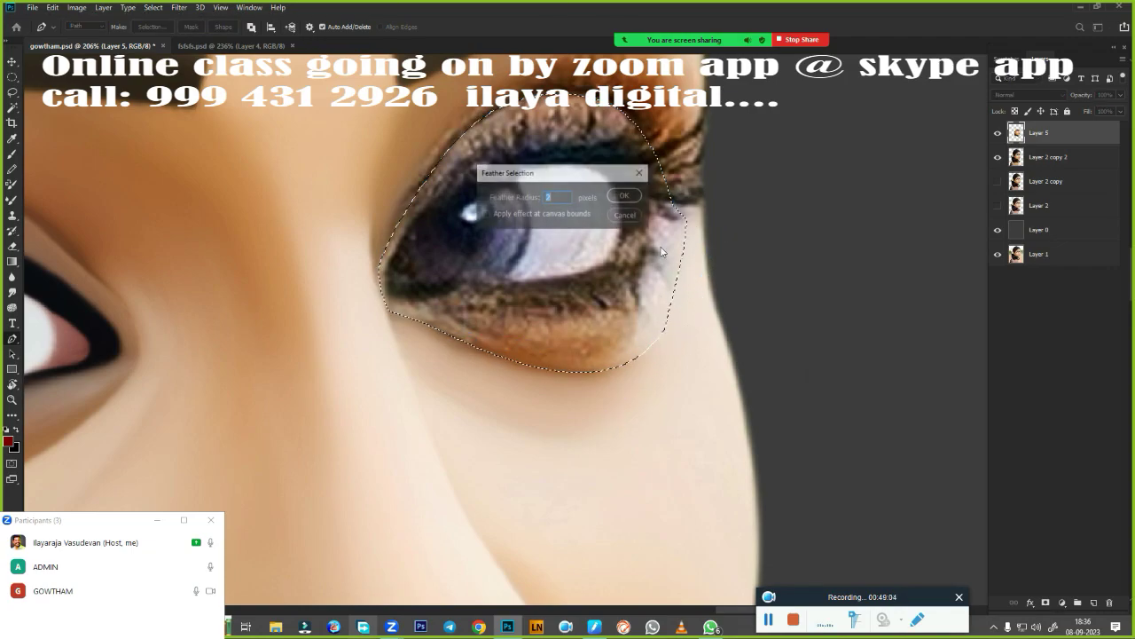
{"action": "key", "text": "Return"}
{"action": "key", "text": "r"}
{"action": "scroll", "coordinate": [555, 406], "scroll_direction": "up", "scroll_amount": 3}
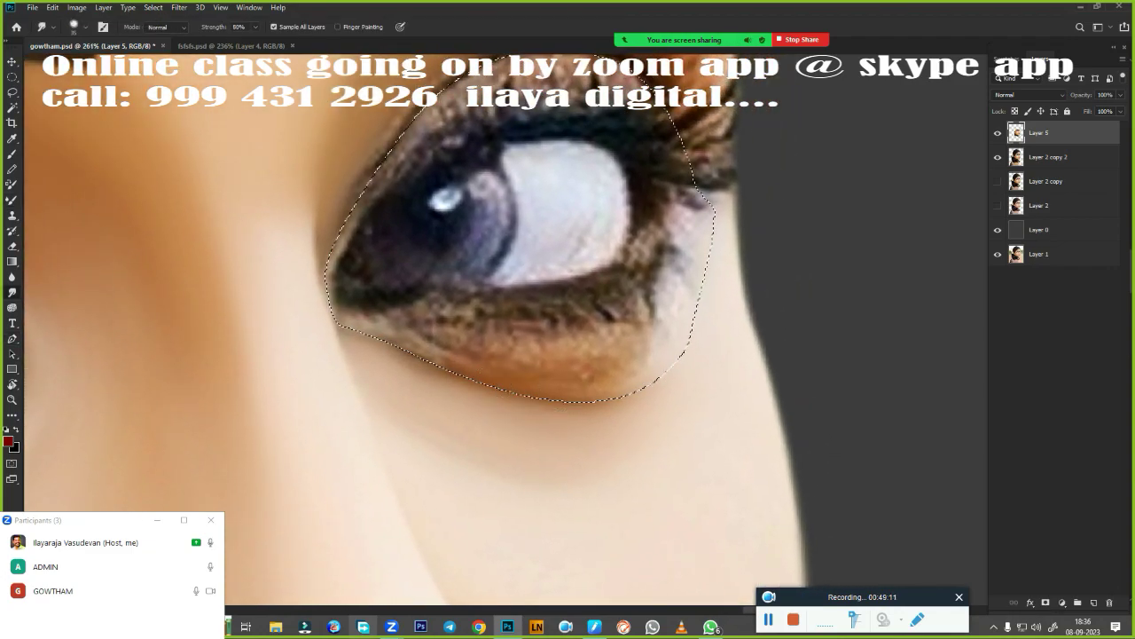
- Smooth the lower-lid skin and upper-lid lash texture inside the eye selection
{"action": "left_click_drag", "start_coordinate": [444, 360], "coordinate": [355, 330]}
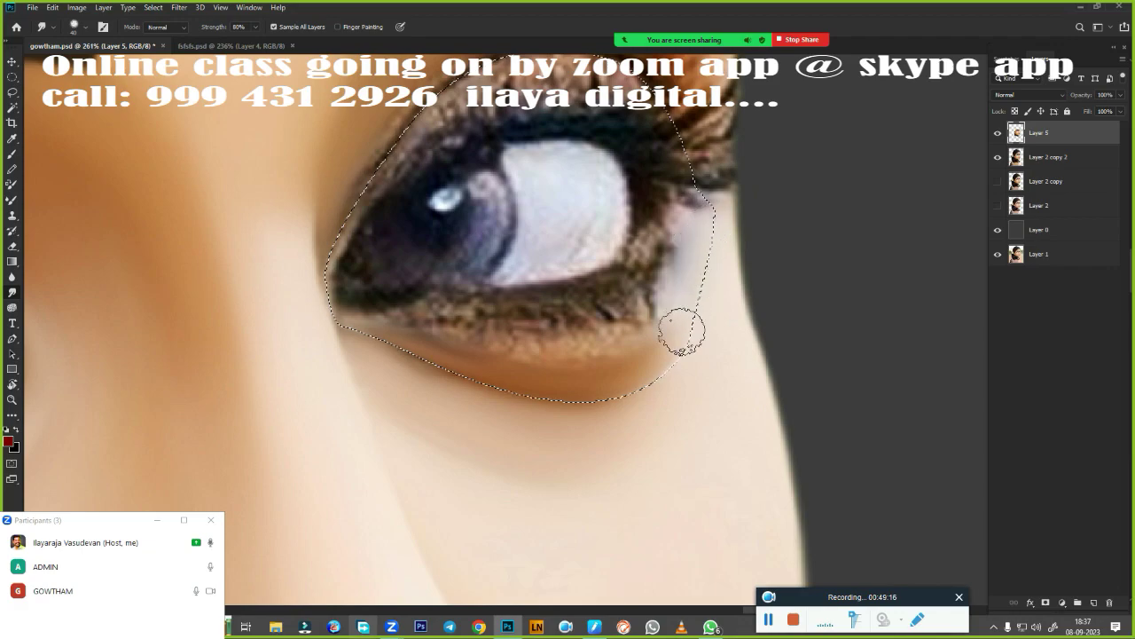
{"action": "mouse_move", "coordinate": [697, 274]}
{"action": "left_mouse_down"}
{"action": "mouse_move", "coordinate": [596, 399]}
{"action": "mouse_move", "coordinate": [562, 398]}
{"action": "mouse_move", "coordinate": [671, 385]}
{"action": "mouse_move", "coordinate": [553, 393]}
{"action": "mouse_move", "coordinate": [683, 325]}
{"action": "mouse_move", "coordinate": [595, 398]}
{"action": "left_mouse_up"}
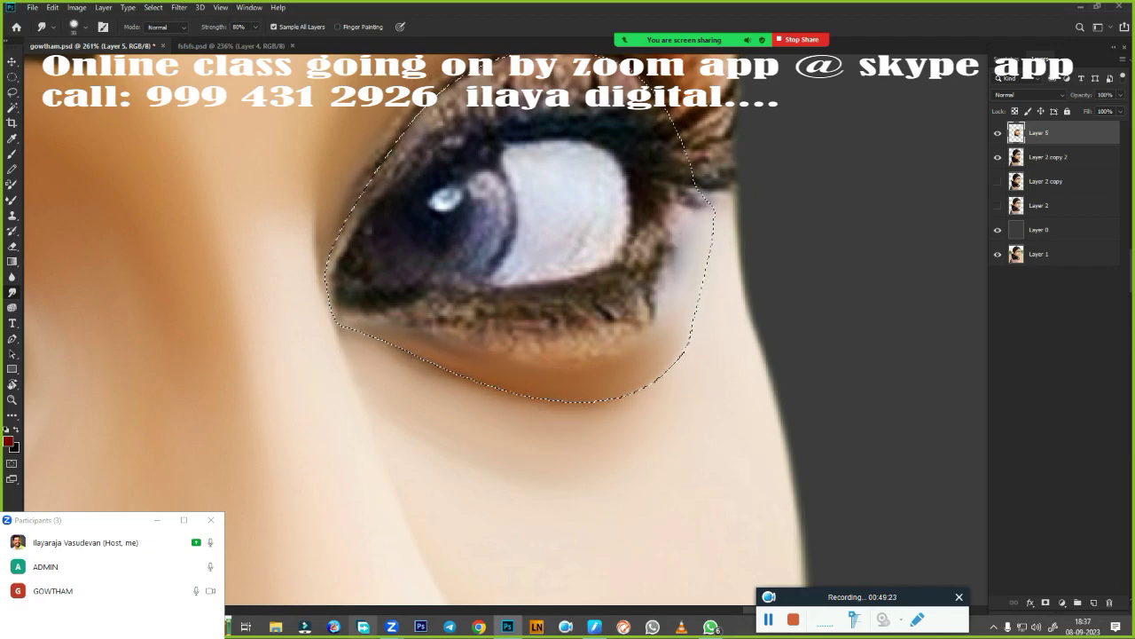
{"action": "left_click_drag", "start_coordinate": [503, 280], "coordinate": [497, 371]}
{"action": "key", "text": "b"}
{"action": "mouse_move", "coordinate": [483, 177]}
{"action": "left_mouse_down"}
{"action": "mouse_move", "coordinate": [523, 152]}
{"action": "mouse_move", "coordinate": [586, 177]}
{"action": "mouse_move", "coordinate": [665, 240]}
{"action": "mouse_move", "coordinate": [629, 208]}
{"action": "mouse_move", "coordinate": [690, 286]}
{"action": "left_mouse_up"}
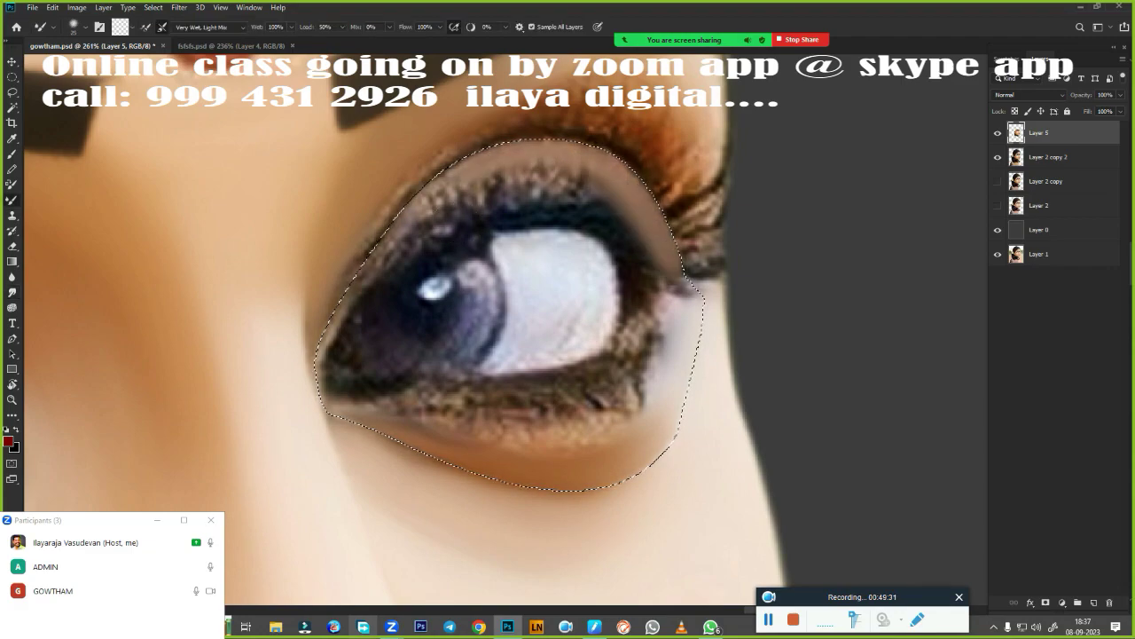
{"action": "left_click_drag", "start_coordinate": [674, 232], "coordinate": [692, 394]}
{"action": "left_click_drag", "start_coordinate": [608, 188], "coordinate": [492, 188]}
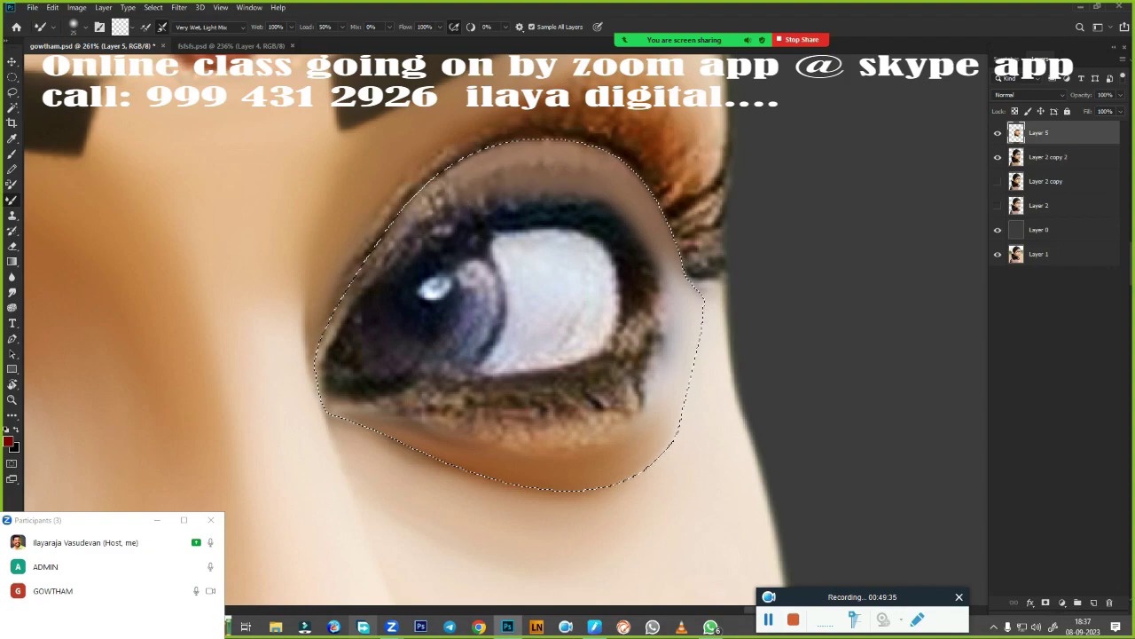
{"action": "left_click_drag", "start_coordinate": [674, 232], "coordinate": [696, 390]}
{"action": "mouse_move", "coordinate": [542, 165]}
{"action": "left_mouse_down"}
{"action": "mouse_move", "coordinate": [452, 186]}
{"action": "mouse_move", "coordinate": [629, 158]}
{"action": "left_mouse_up"}
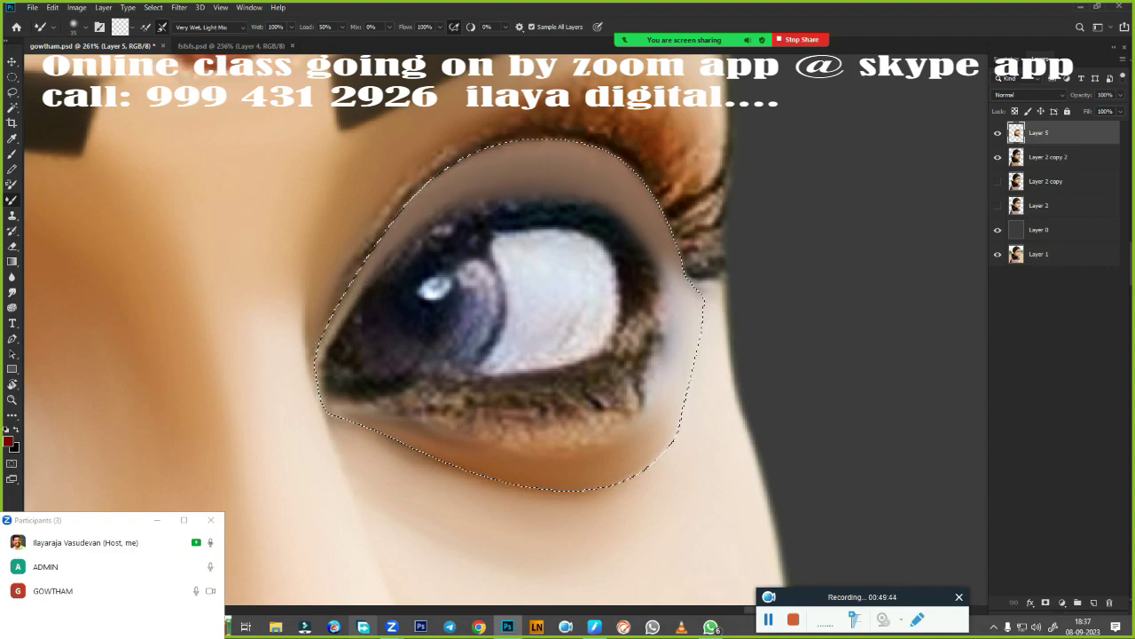
{"action": "left_click_drag", "start_coordinate": [346, 320], "coordinate": [497, 191]}
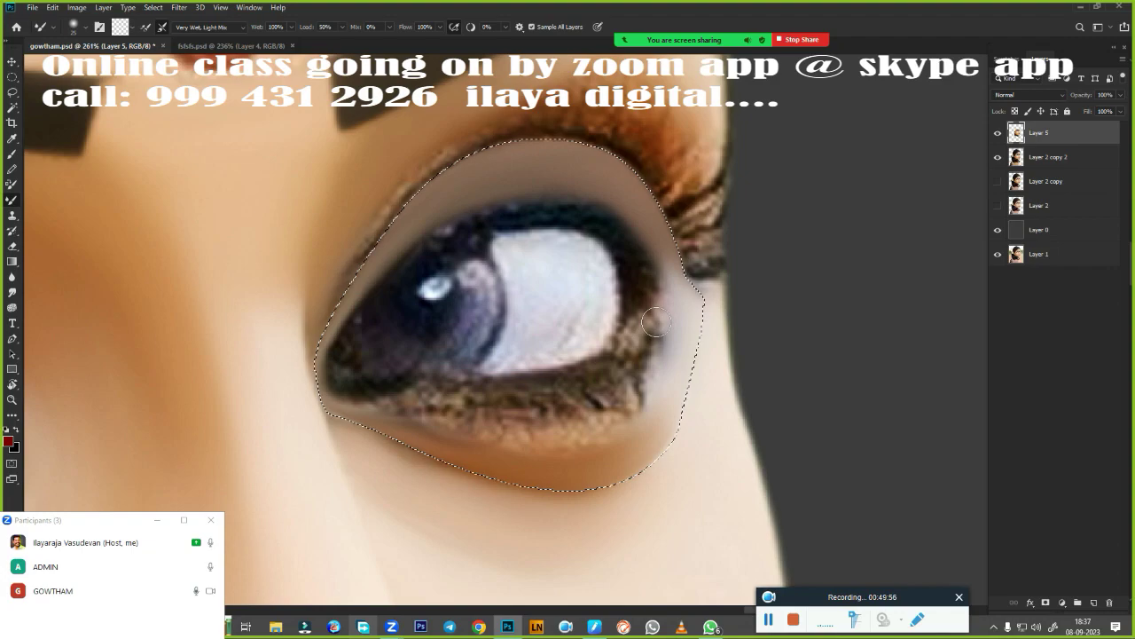
- Smudge the outer lashes into skin and soften the crease and eye-edge shading
{"action": "key", "text": "shift+F6"}
{"action": "key", "text": "Return"}
{"action": "key", "text": "ctrl+d"}
{"action": "left_click_drag", "start_coordinate": [629, 321], "coordinate": [604, 379]}
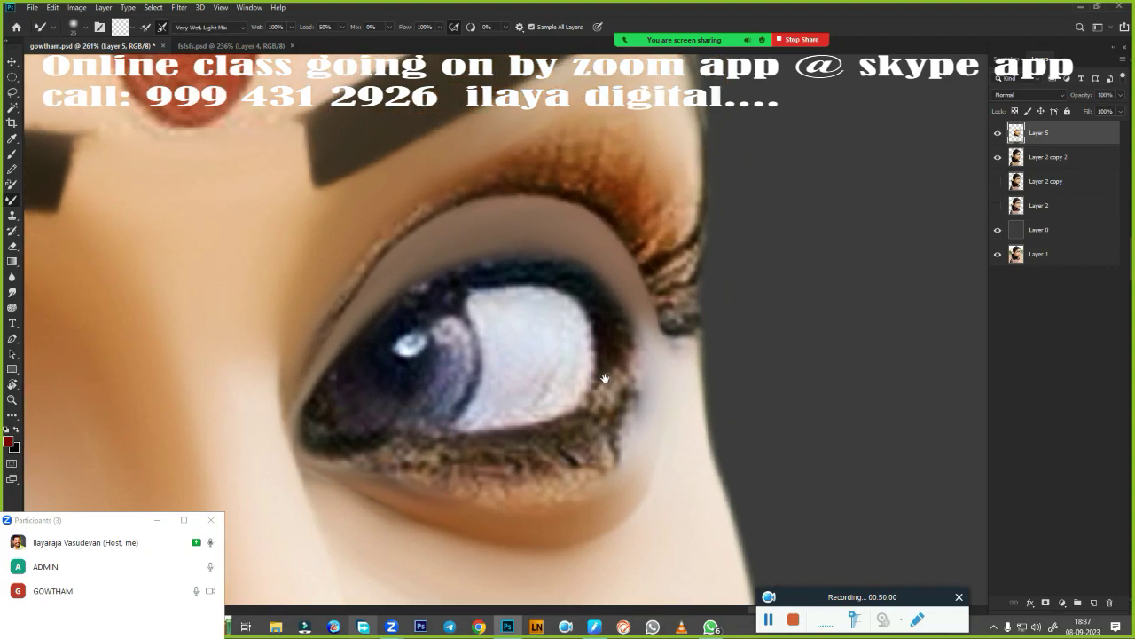
{"action": "key", "text": "ctrl+shift+d"}
{"action": "key", "text": "r"}
{"action": "mouse_move", "coordinate": [674, 266]}
{"action": "left_mouse_down"}
{"action": "mouse_move", "coordinate": [674, 178]}
{"action": "mouse_move", "coordinate": [692, 338]}
{"action": "mouse_move", "coordinate": [647, 248]}
{"action": "left_mouse_up"}
{"action": "mouse_move", "coordinate": [661, 390]}
{"action": "left_mouse_down"}
{"action": "mouse_move", "coordinate": [637, 225]}
{"action": "mouse_move", "coordinate": [578, 157]}
{"action": "mouse_move", "coordinate": [636, 180]}
{"action": "mouse_move", "coordinate": [626, 266]}
{"action": "left_mouse_up"}
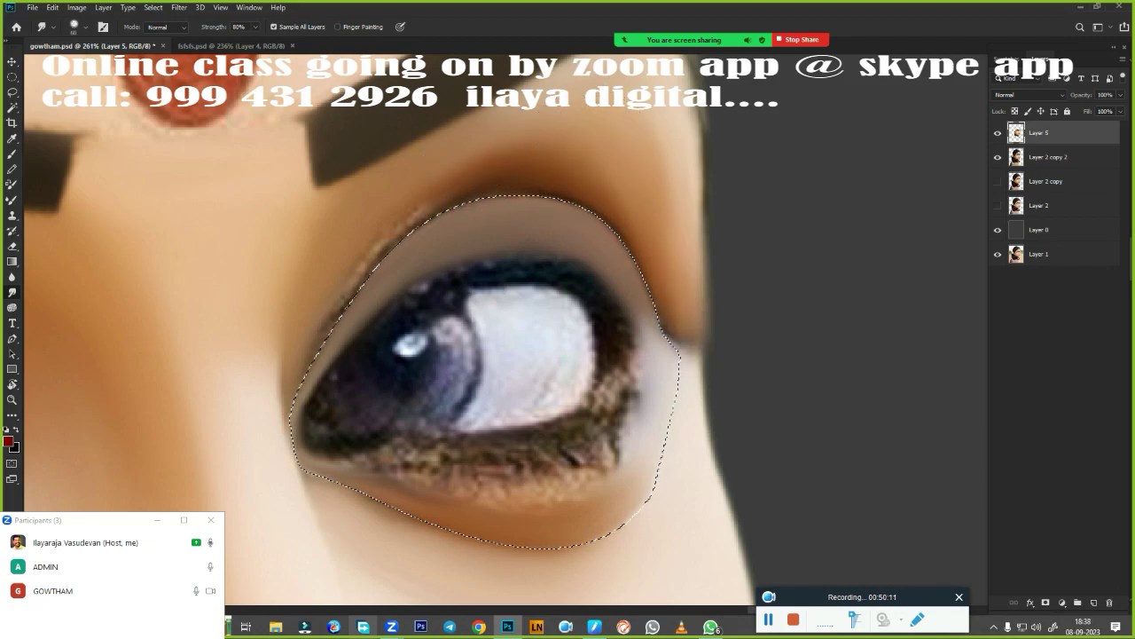
{"action": "mouse_move", "coordinate": [661, 390]}
{"action": "left_mouse_down"}
{"action": "mouse_move", "coordinate": [679, 266]}
{"action": "mouse_move", "coordinate": [595, 223]}
{"action": "left_mouse_up"}
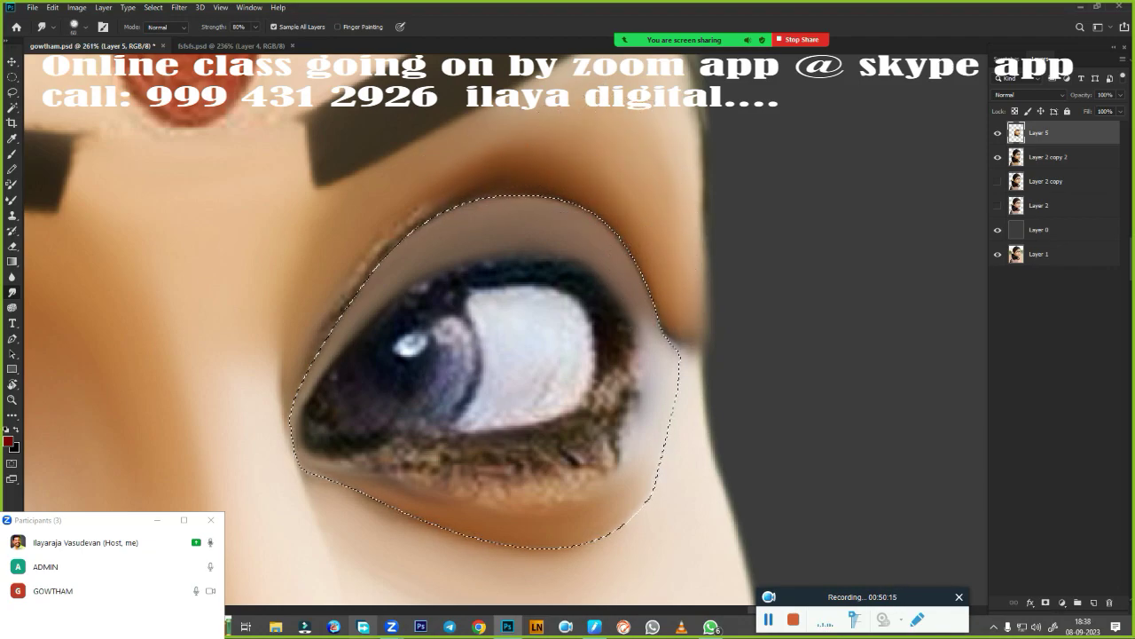
{"action": "left_click_drag", "start_coordinate": [683, 169], "coordinate": [865, 283]}
{"action": "left_click_drag", "start_coordinate": [603, 177], "coordinate": [418, 190]}
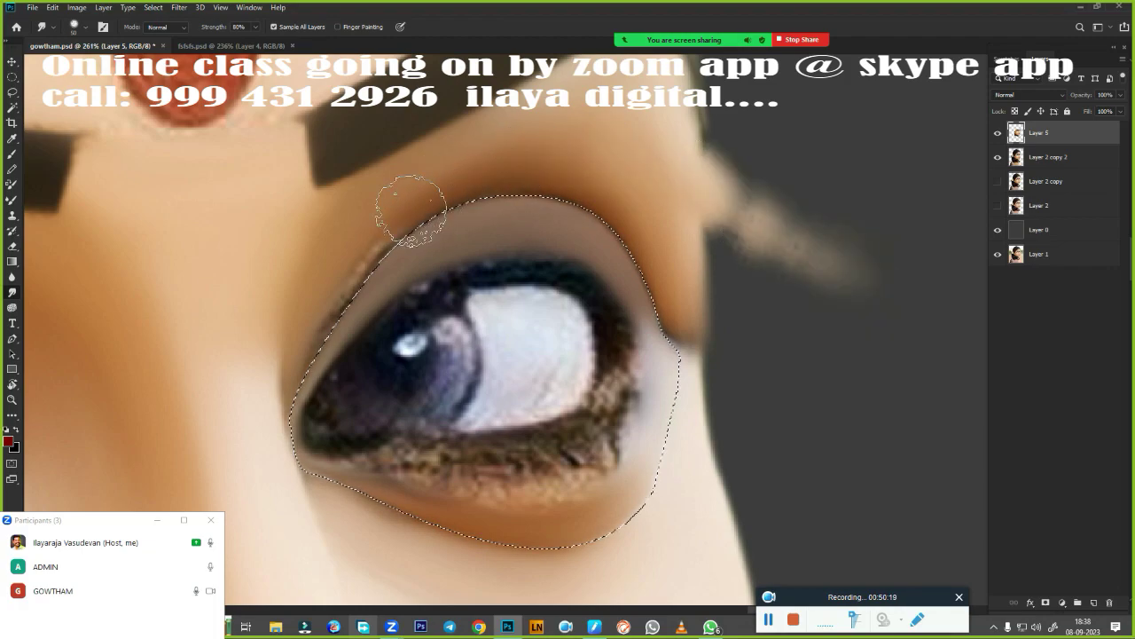
{"action": "left_click_drag", "start_coordinate": [375, 236], "coordinate": [332, 329]}
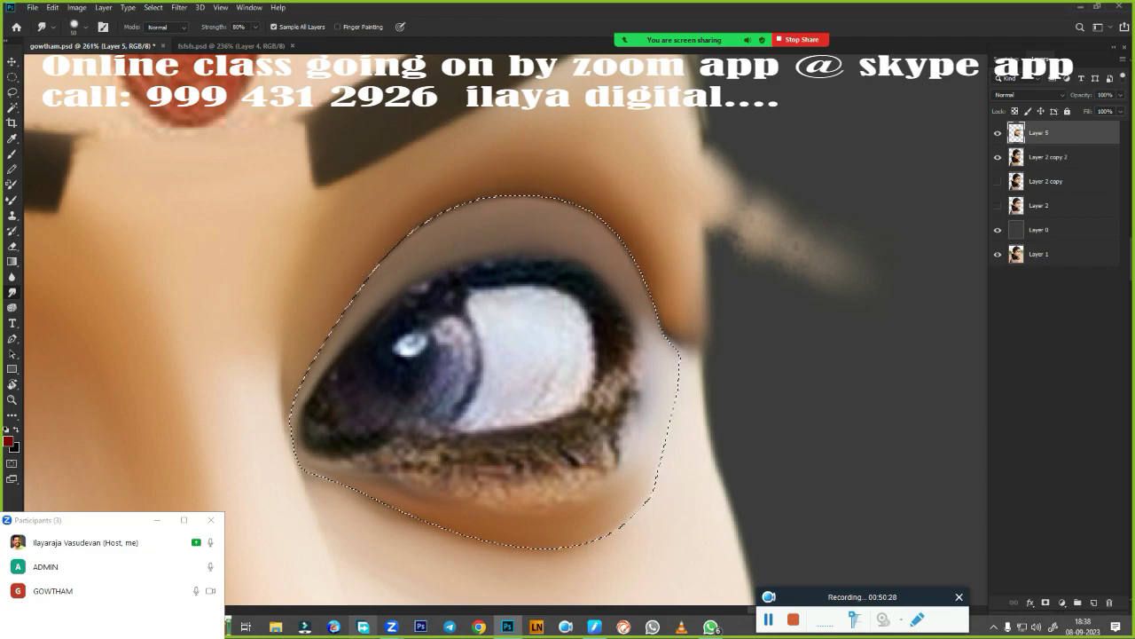
- Set the brush to dark brown, smooth the lower eyelid, then deselect
{"action": "key", "text": "b"}
{"action": "left_click", "coordinate": [120, 27]}
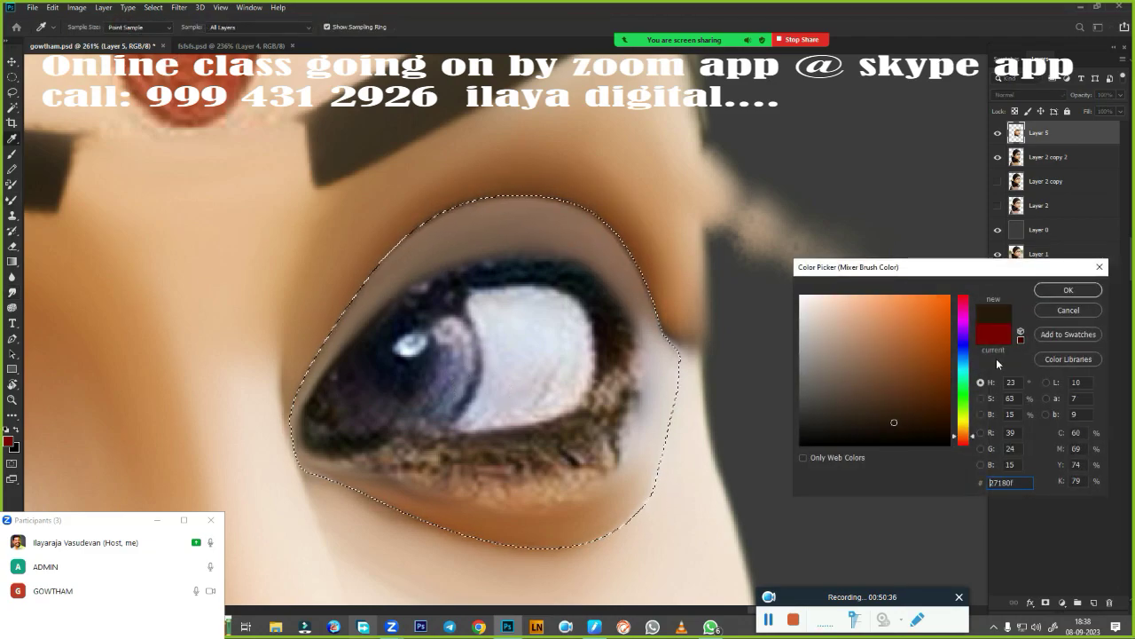
{"action": "left_click", "coordinate": [1068, 291]}
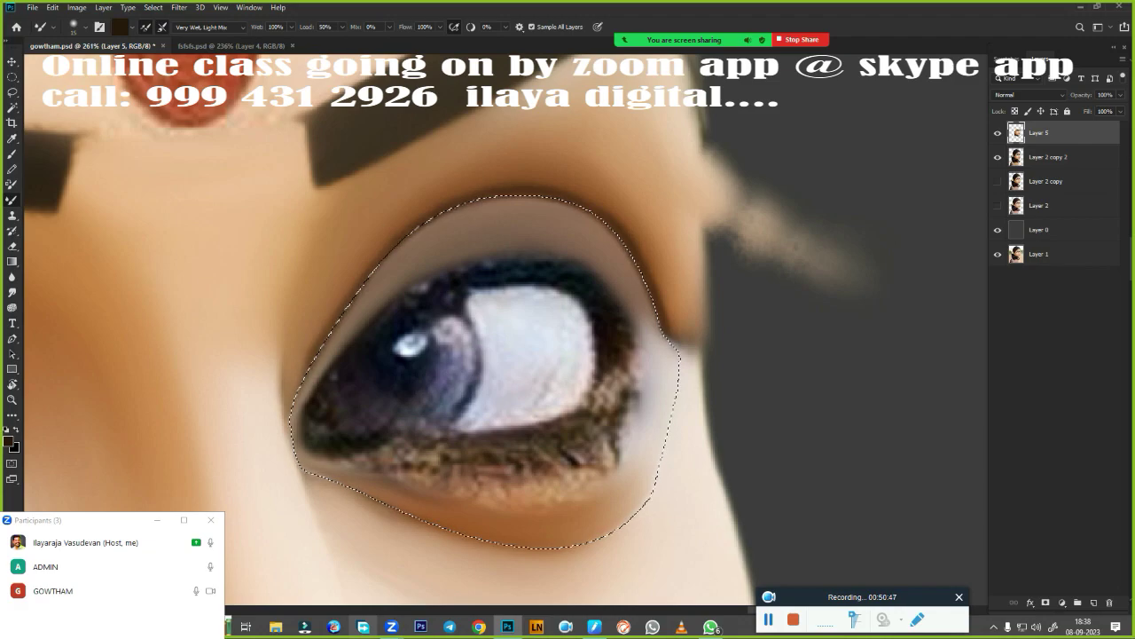
{"action": "key", "text": "r"}
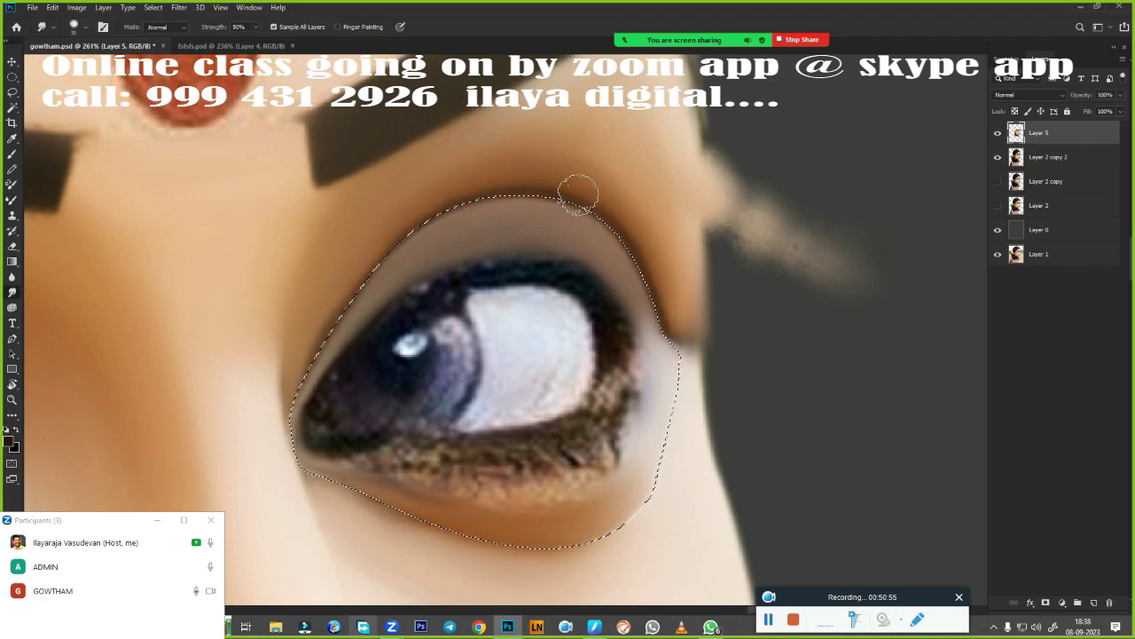
{"action": "scroll", "coordinate": [577, 189], "scroll_direction": "down", "scroll_amount": 3}
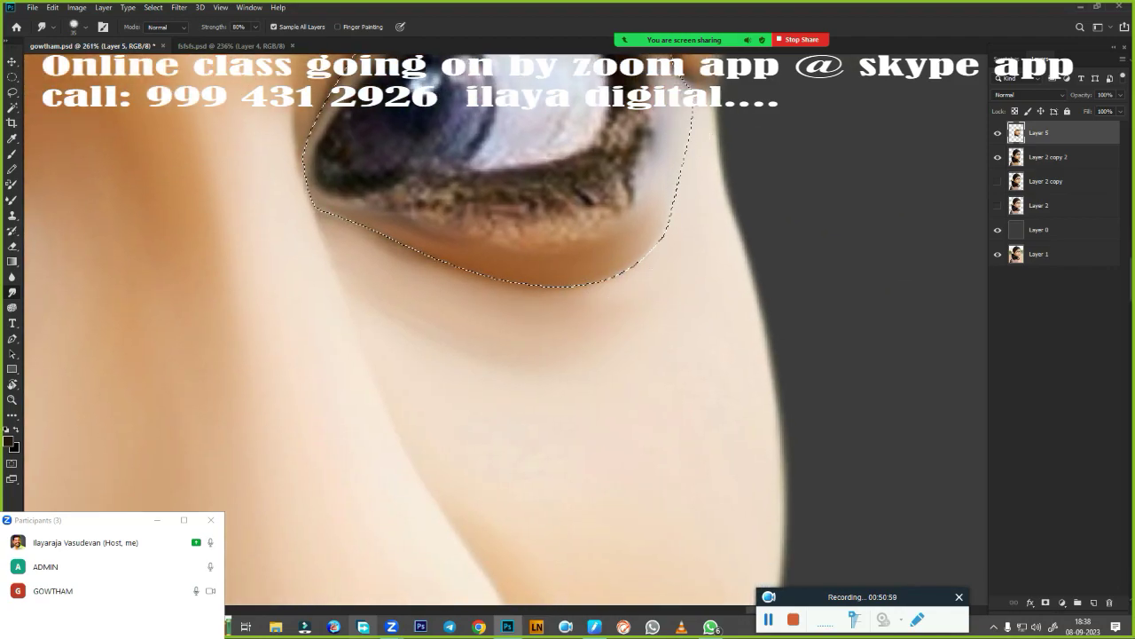
{"action": "left_click_drag", "start_coordinate": [568, 280], "coordinate": [411, 253]}
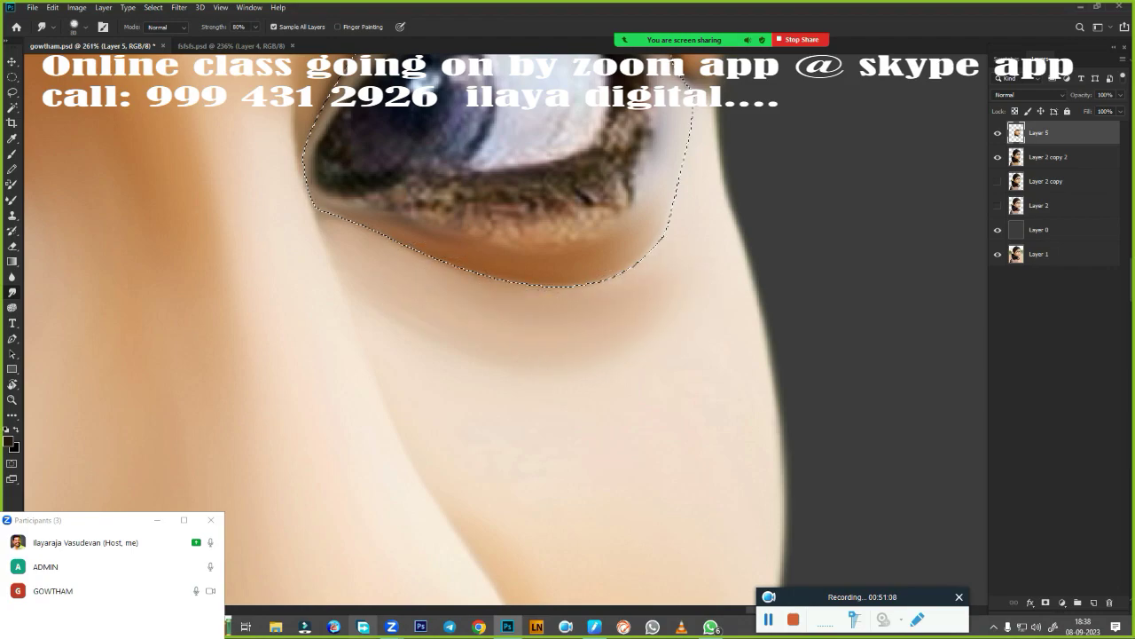
{"action": "key", "text": "ctrl+d"}
- Show Layer 2 copy and load its face outline as a 2 px feathered selection
{"action": "key", "text": "ctrl+0"}
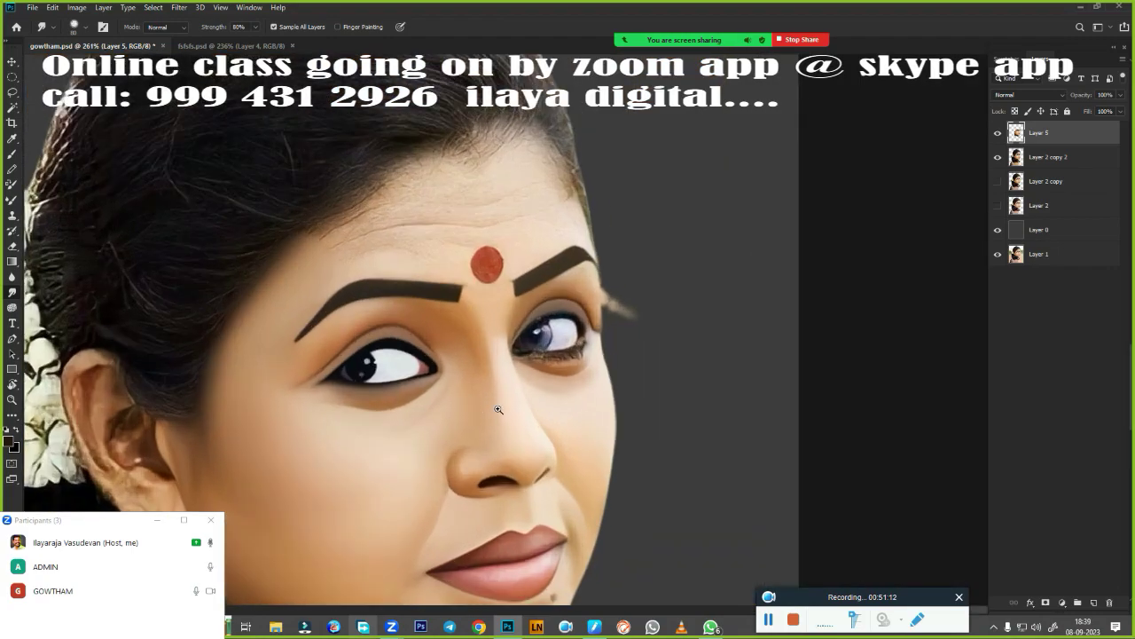
{"action": "left_click", "coordinate": [545, 393]}
{"action": "left_click", "coordinate": [645, 310]}
{"action": "key", "text": "ctrl+0"}
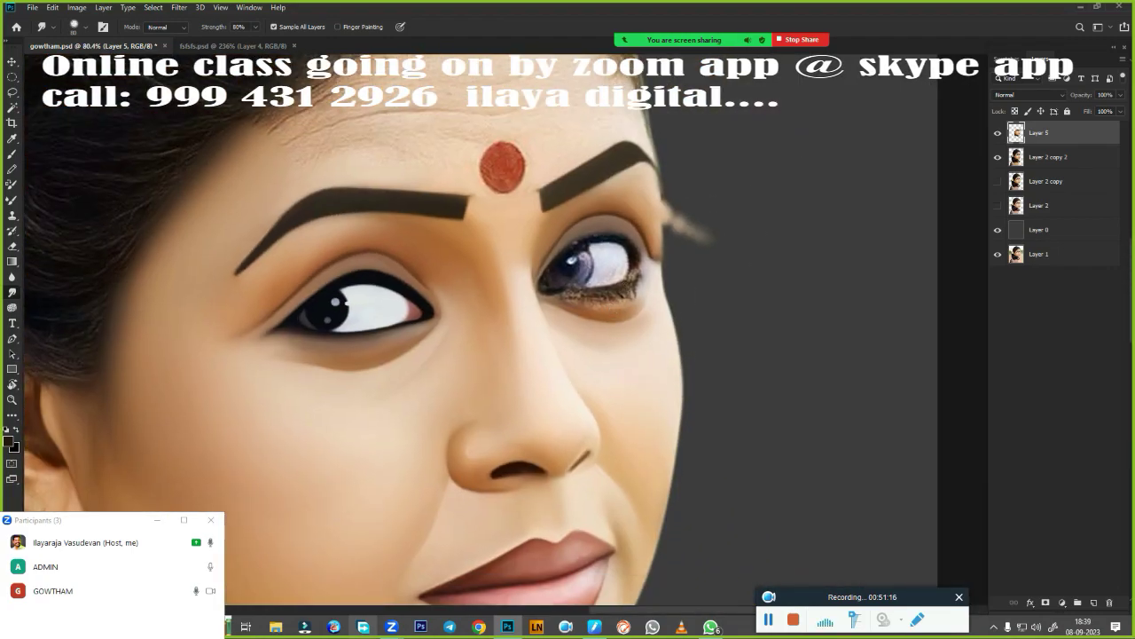
{"action": "left_click", "coordinate": [997, 181]}
{"action": "left_click", "coordinate": [1016, 206], "text": "ctrl"}
{"action": "key", "text": "shift+F6"}
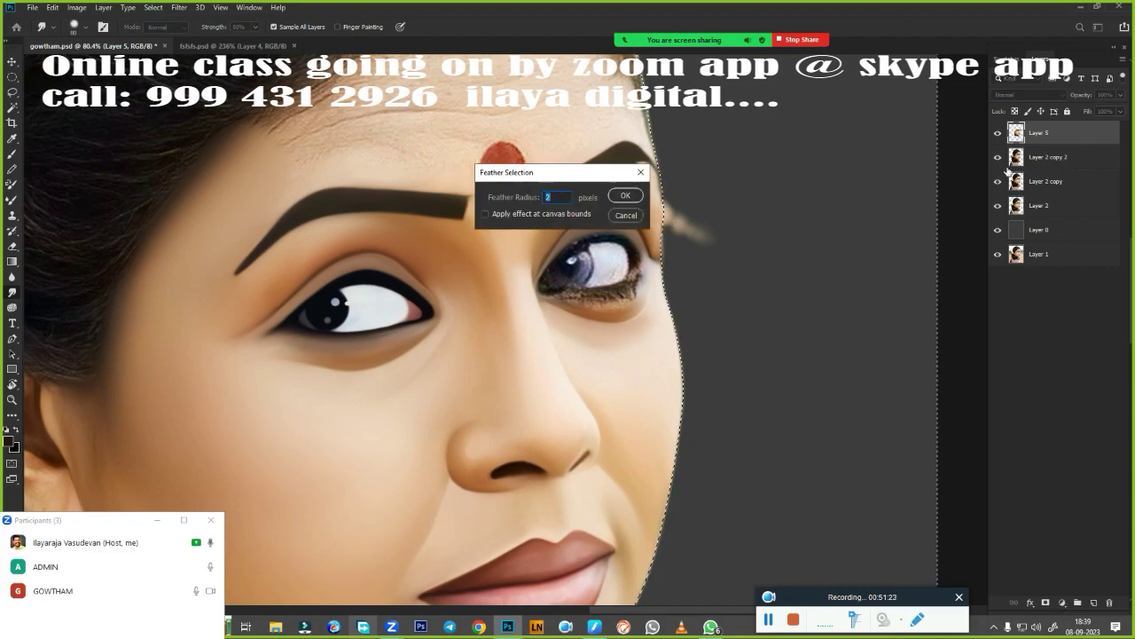
{"action": "key", "text": "Return"}
- Hide Layer 2 copy and Layer 2 and return to painting on Layer 5
{"action": "left_click", "coordinate": [1067, 188]}
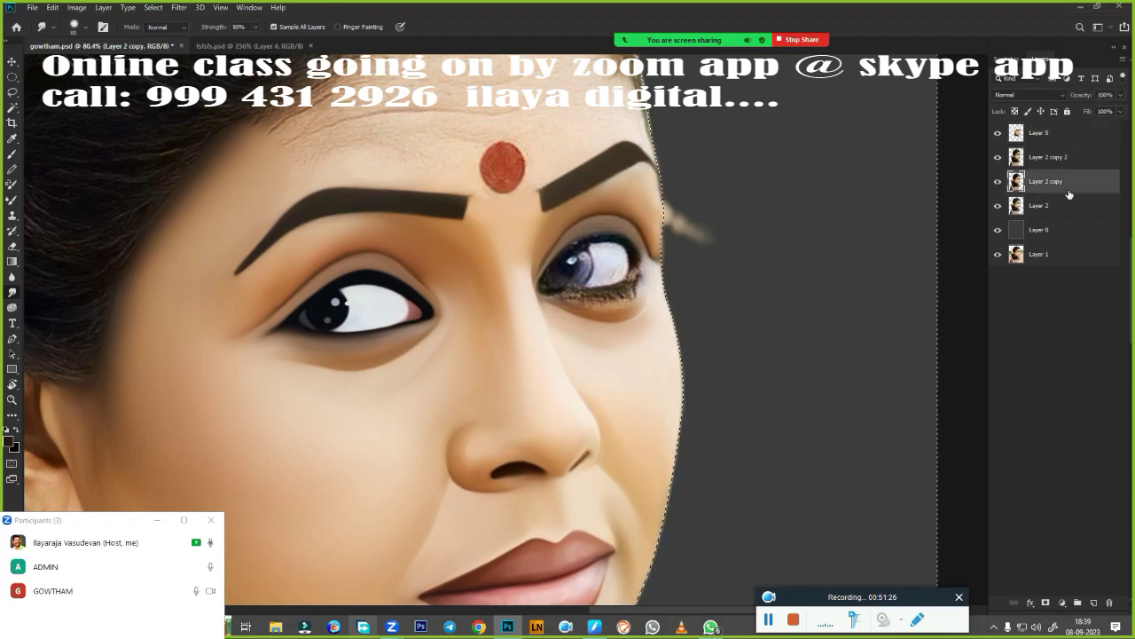
{"action": "left_click", "coordinate": [1074, 139]}
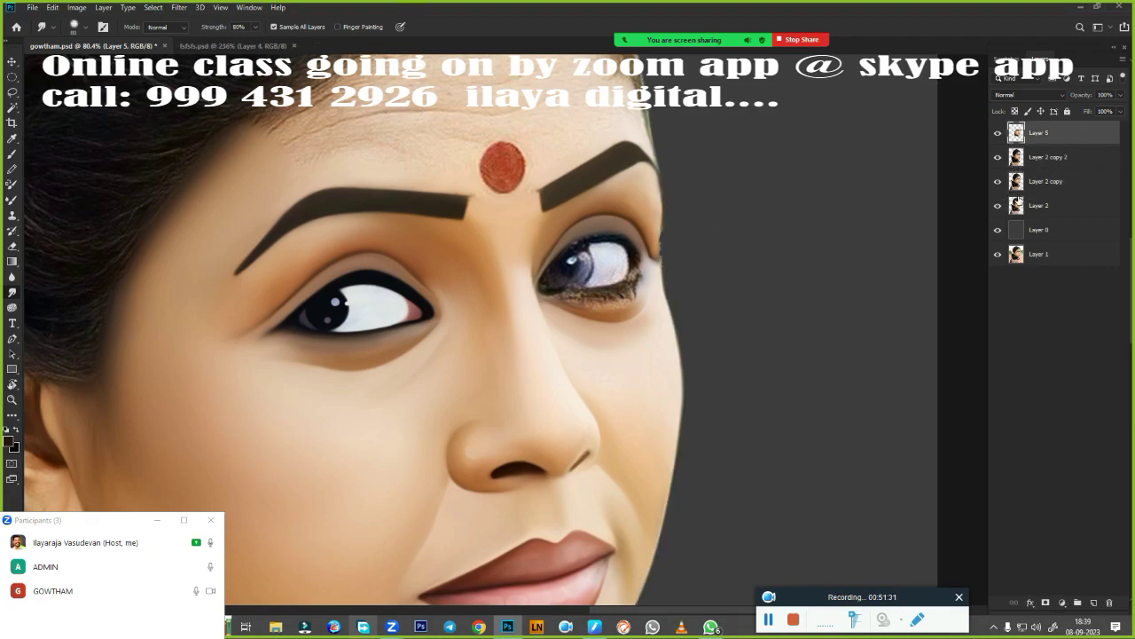
{"action": "scroll", "coordinate": [666, 248], "scroll_direction": "up", "scroll_amount": 2}
{"action": "scroll", "coordinate": [680, 241], "scroll_direction": "up", "scroll_amount": 2}
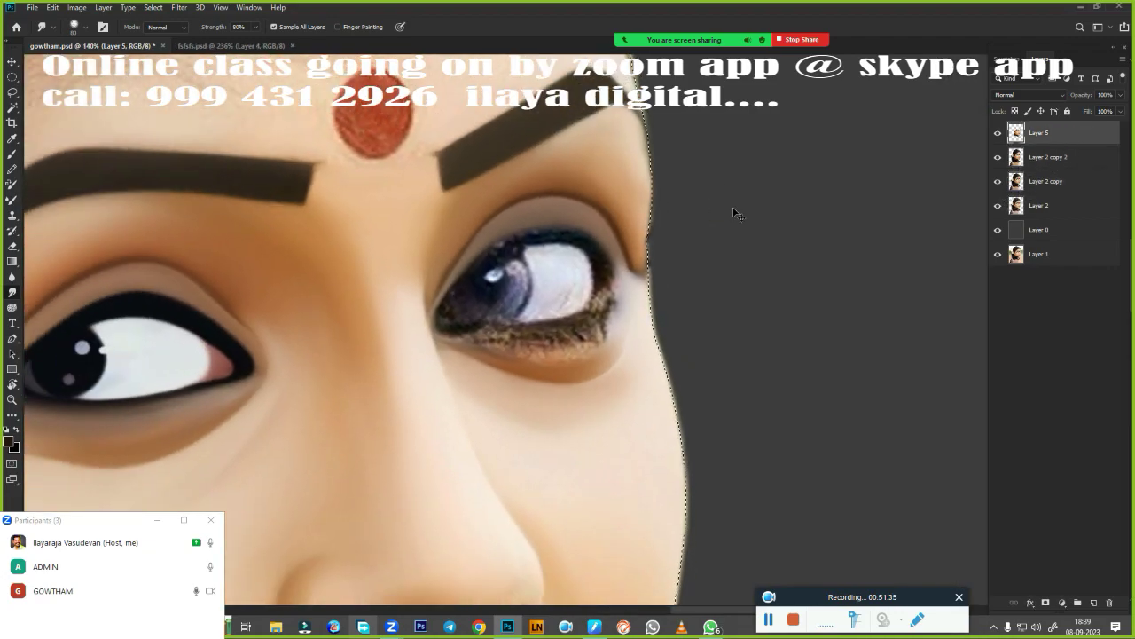
{"action": "left_click", "coordinate": [1049, 157]}
{"action": "left_click", "coordinate": [1051, 181]}
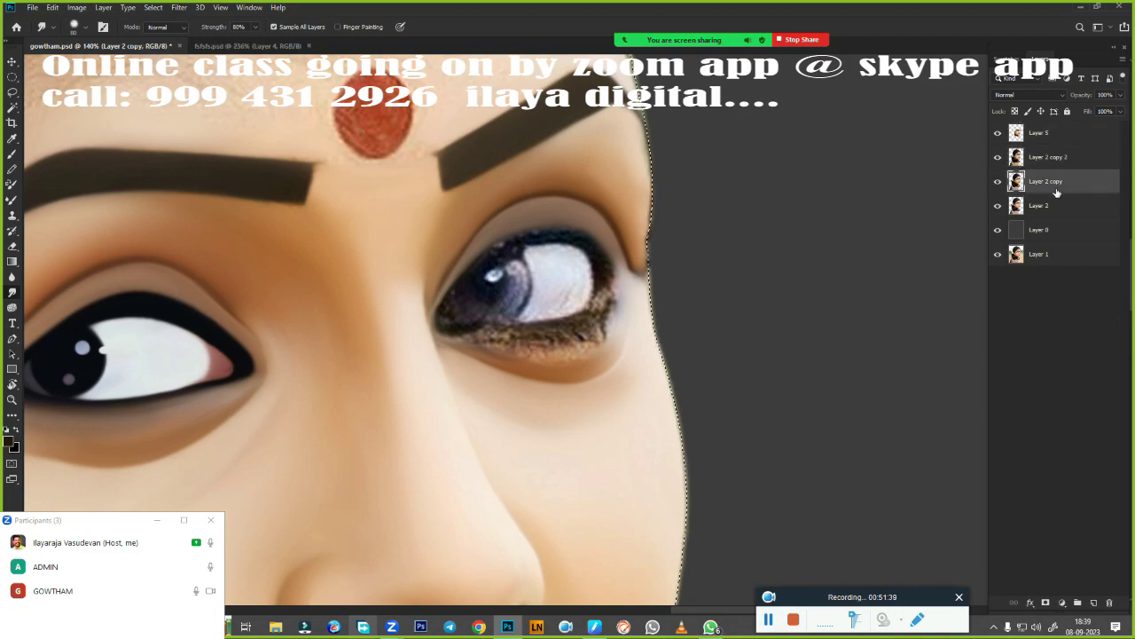
{"action": "left_click", "coordinate": [1054, 206]}
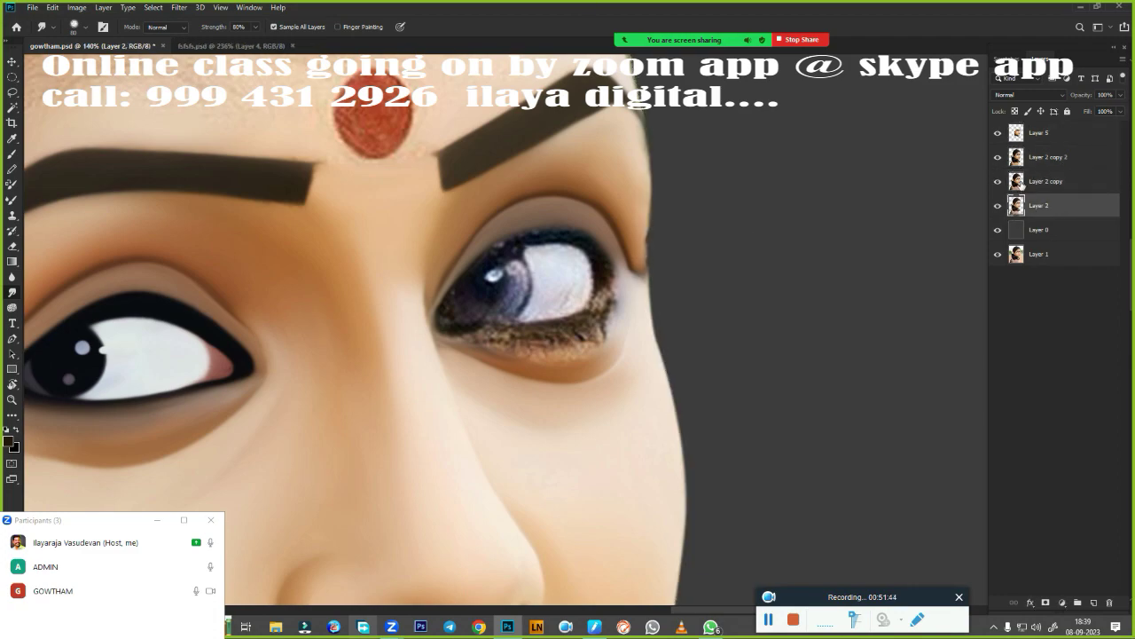
{"action": "left_click", "coordinate": [1042, 132]}
{"action": "left_click", "coordinate": [1047, 157]}
{"action": "left_click", "coordinate": [997, 180]}
{"action": "left_click", "coordinate": [997, 205]}
{"action": "left_click", "coordinate": [1042, 132]}
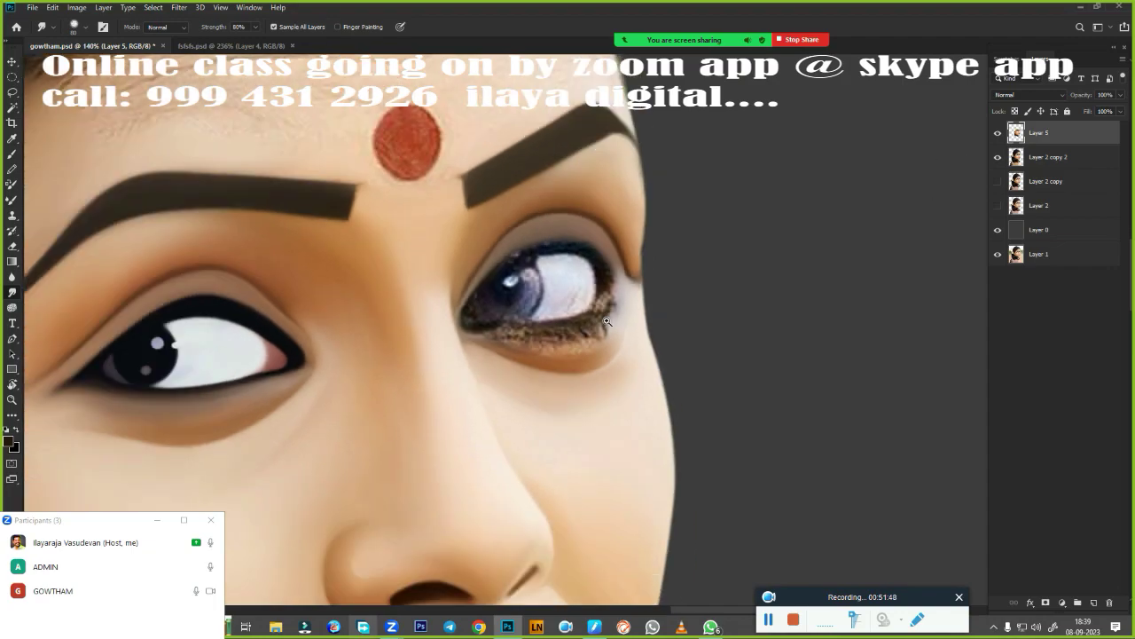
- Smudge the face edge beside the right eye's outer corner smooth
{"action": "scroll", "coordinate": [607, 321], "scroll_direction": "down", "scroll_amount": 4}
{"action": "scroll", "coordinate": [621, 324], "scroll_direction": "up", "scroll_amount": 4}
{"action": "scroll", "coordinate": [639, 326], "scroll_direction": "down", "scroll_amount": 4}
{"action": "scroll", "coordinate": [663, 329], "scroll_direction": "up", "scroll_amount": 6}
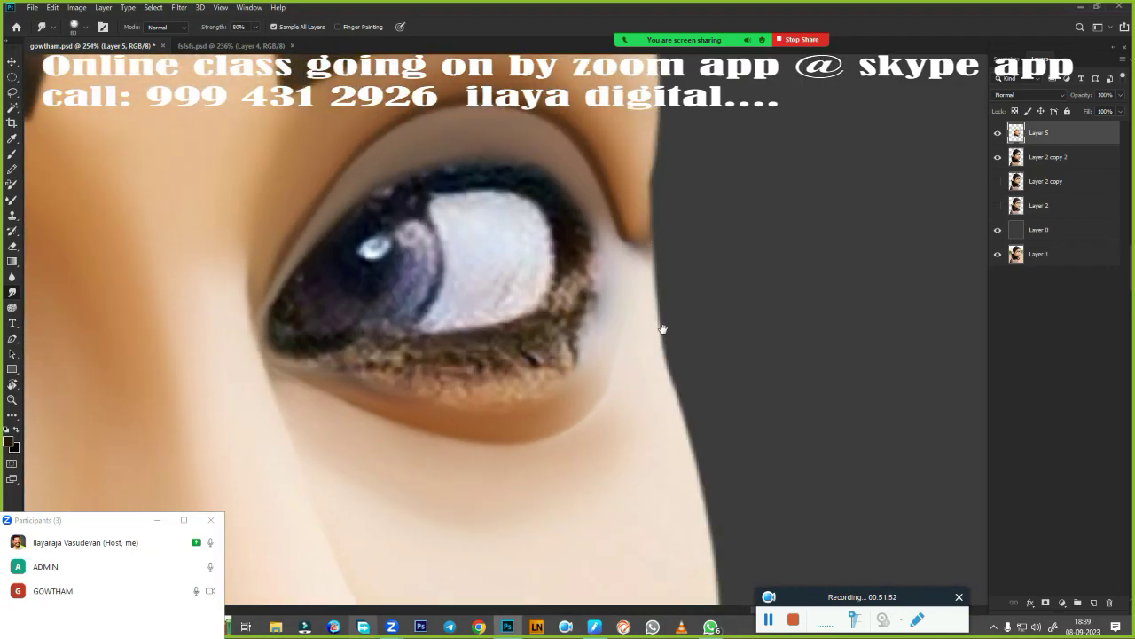
{"action": "left_click_drag", "start_coordinate": [663, 329], "coordinate": [637, 400]}
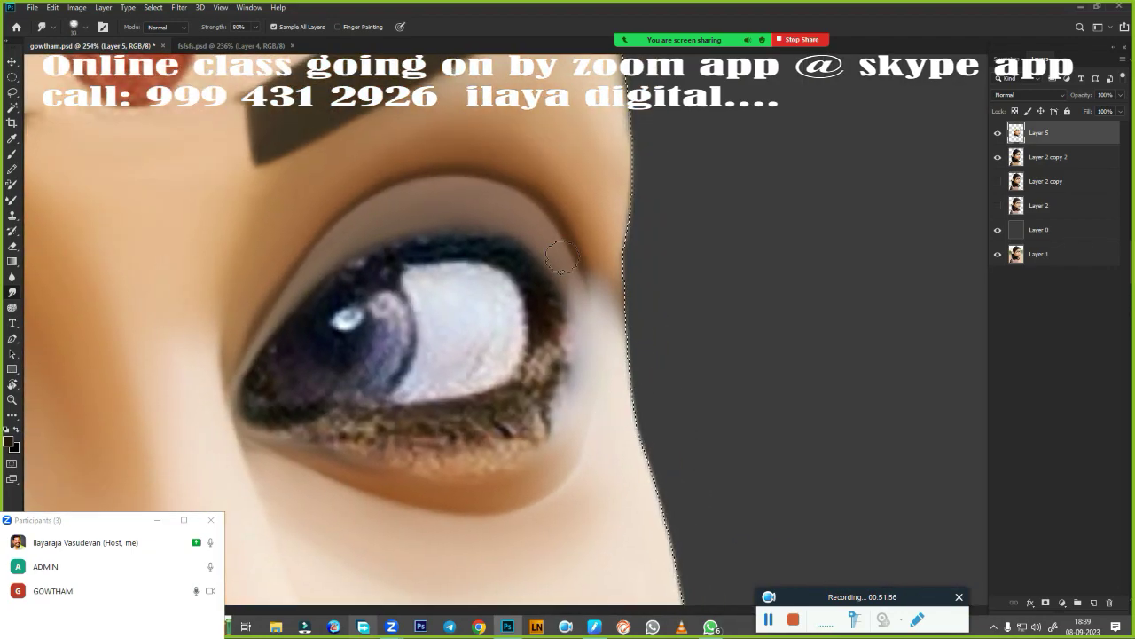
{"action": "left_click_drag", "start_coordinate": [561, 258], "coordinate": [616, 213]}
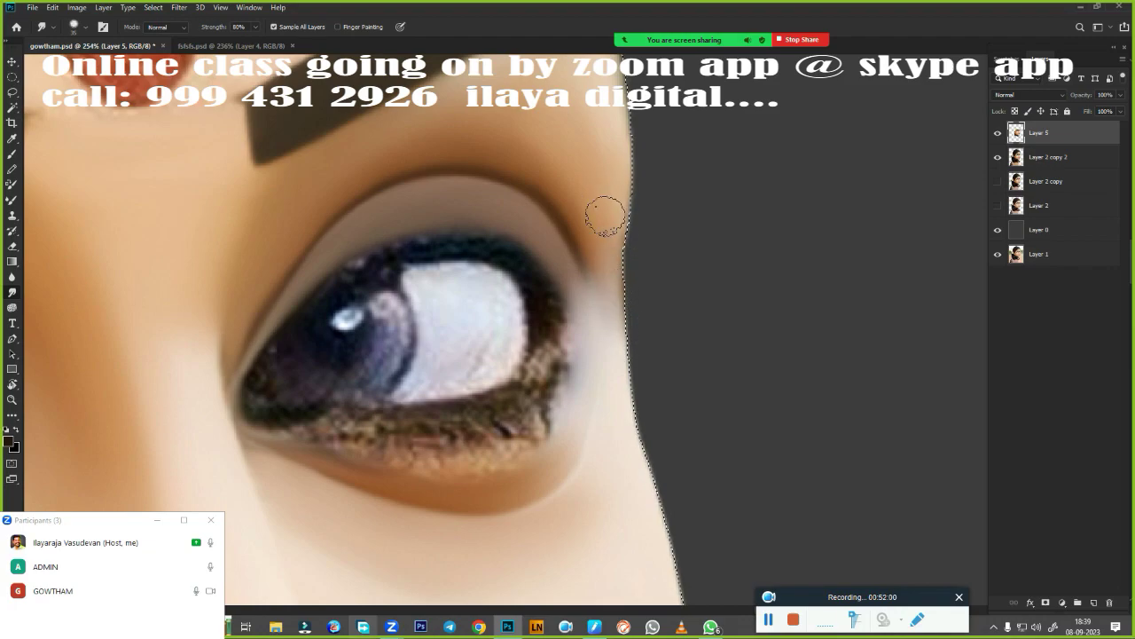
{"action": "scroll", "coordinate": [620, 417], "scroll_direction": "down", "scroll_amount": 4}
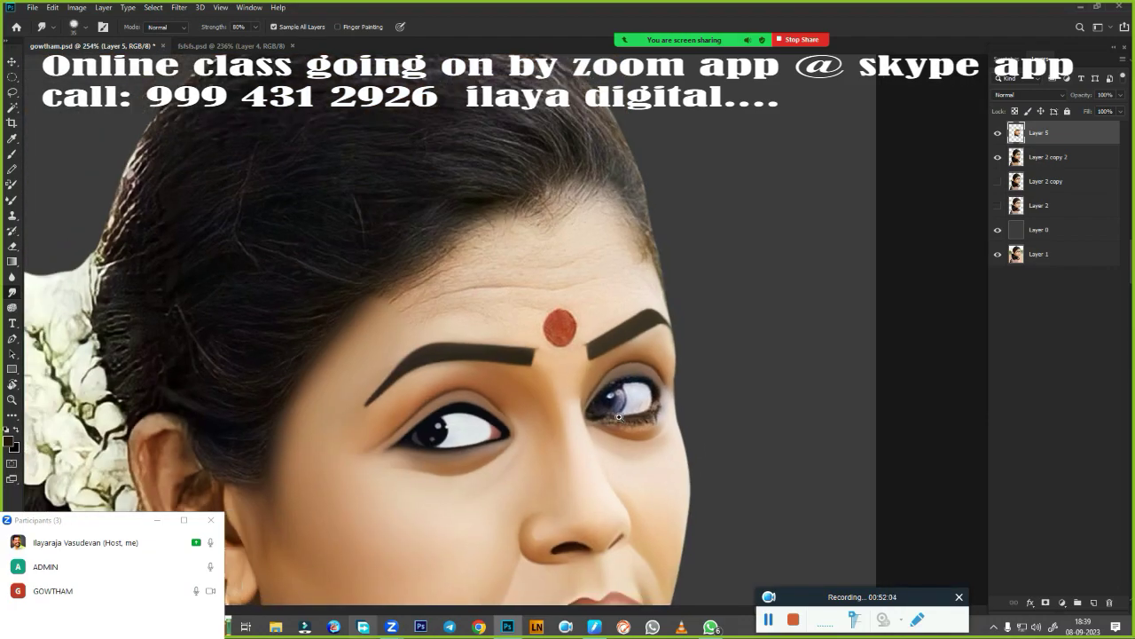
{"action": "scroll", "coordinate": [620, 417], "scroll_direction": "down", "scroll_amount": 2}
{"action": "scroll", "coordinate": [680, 271], "scroll_direction": "up", "scroll_amount": 5}
{"action": "scroll", "coordinate": [666, 413], "scroll_direction": "up", "scroll_amount": 3}
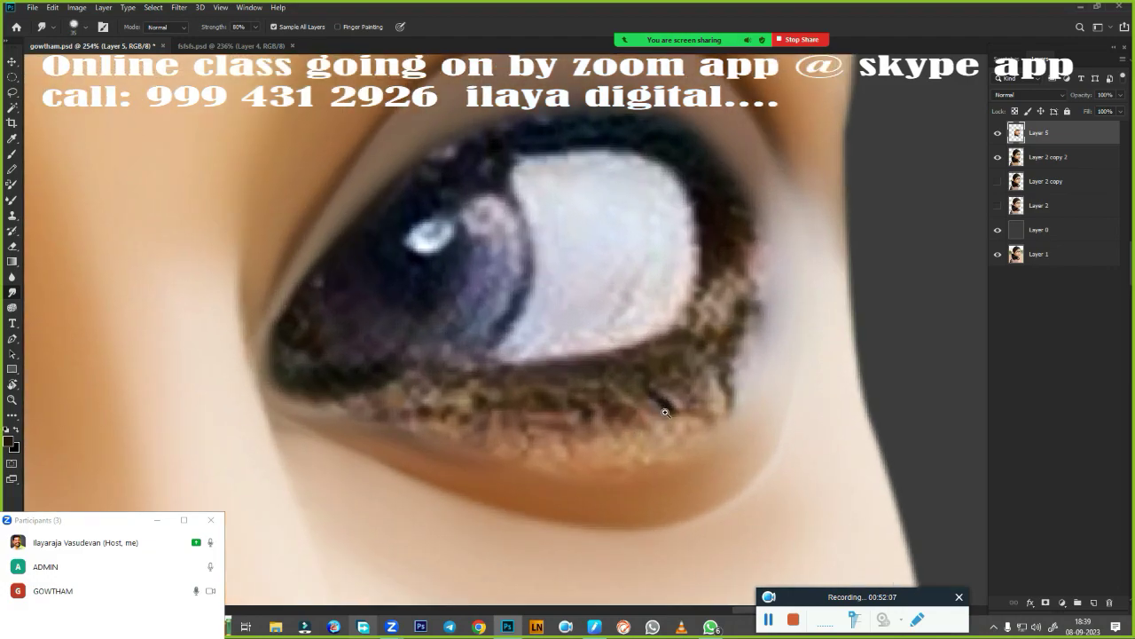
{"action": "scroll", "coordinate": [665, 413], "scroll_direction": "down", "scroll_amount": 3}
{"action": "scroll", "coordinate": [661, 372], "scroll_direction": "up", "scroll_amount": 3}
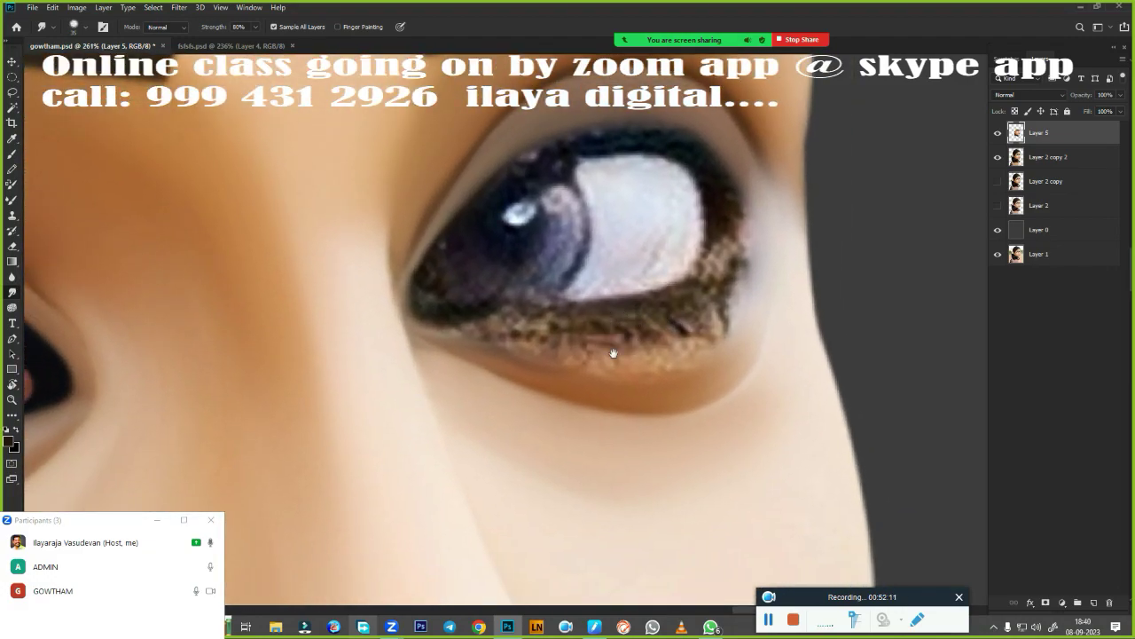
- Set the brush colour to near-black in the Color Picker
{"action": "left_click_drag", "start_coordinate": [613, 353], "coordinate": [598, 415]}
{"action": "left_click", "coordinate": [12, 441]}
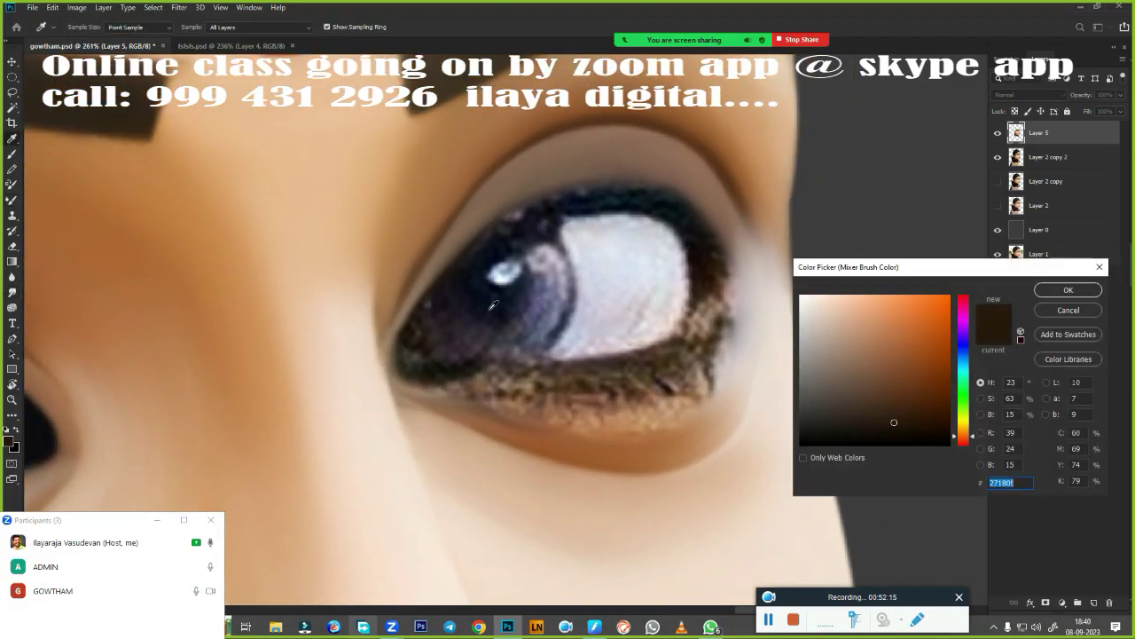
{"action": "scroll", "coordinate": [494, 305], "scroll_direction": "down", "scroll_amount": 3}
{"action": "left_click", "coordinate": [1068, 289]}
{"action": "scroll", "coordinate": [508, 315], "scroll_direction": "up", "scroll_amount": 3}
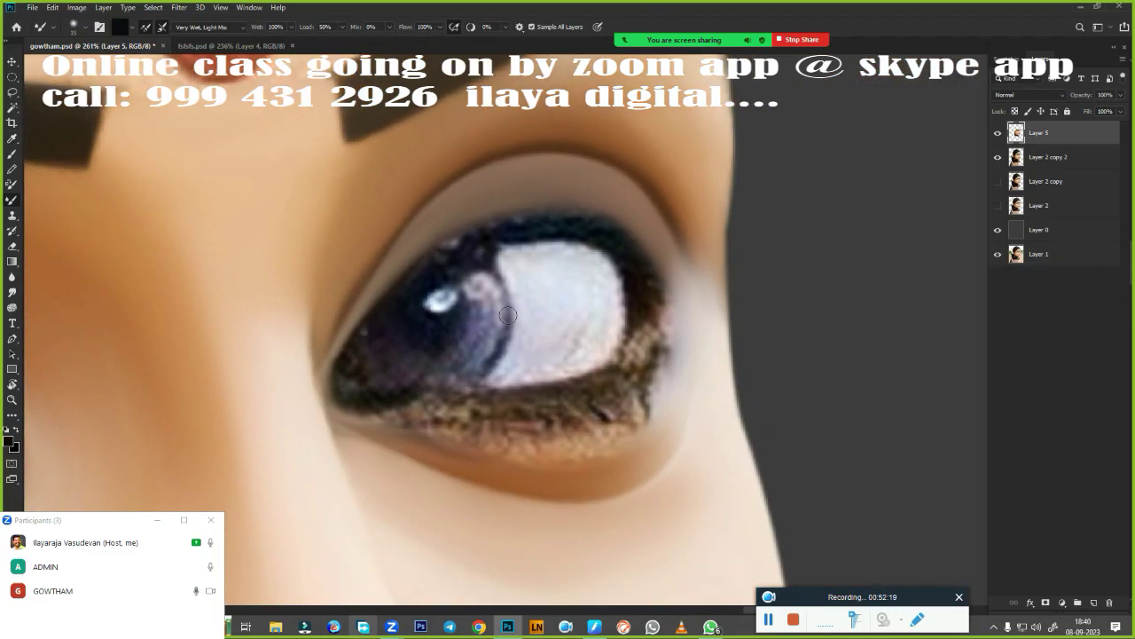
{"action": "scroll", "coordinate": [507, 315], "scroll_direction": "up", "scroll_amount": 2}
- Paint a thick dark rim along the eye's upper lid, outer edge and lower lid
{"action": "mouse_move", "coordinate": [655, 201]}
{"action": "left_mouse_down"}
{"action": "mouse_move", "coordinate": [648, 222]}
{"action": "mouse_move", "coordinate": [684, 246]}
{"action": "mouse_move", "coordinate": [692, 230]}
{"action": "mouse_move", "coordinate": [725, 273]}
{"action": "mouse_move", "coordinate": [510, 162]}
{"action": "mouse_move", "coordinate": [494, 187]}
{"action": "mouse_move", "coordinate": [322, 296]}
{"action": "mouse_move", "coordinate": [235, 395]}
{"action": "mouse_move", "coordinate": [226, 444]}
{"action": "mouse_move", "coordinate": [220, 395]}
{"action": "mouse_move", "coordinate": [257, 465]}
{"action": "mouse_move", "coordinate": [314, 470]}
{"action": "mouse_move", "coordinate": [490, 433]}
{"action": "left_mouse_up"}
{"action": "mouse_move", "coordinate": [709, 283]}
{"action": "left_mouse_down"}
{"action": "mouse_move", "coordinate": [697, 346]}
{"action": "mouse_move", "coordinate": [635, 401]}
{"action": "left_mouse_up"}
{"action": "mouse_move", "coordinate": [710, 331]}
{"action": "left_mouse_down"}
{"action": "mouse_move", "coordinate": [654, 399]}
{"action": "mouse_move", "coordinate": [532, 427]}
{"action": "left_mouse_up"}
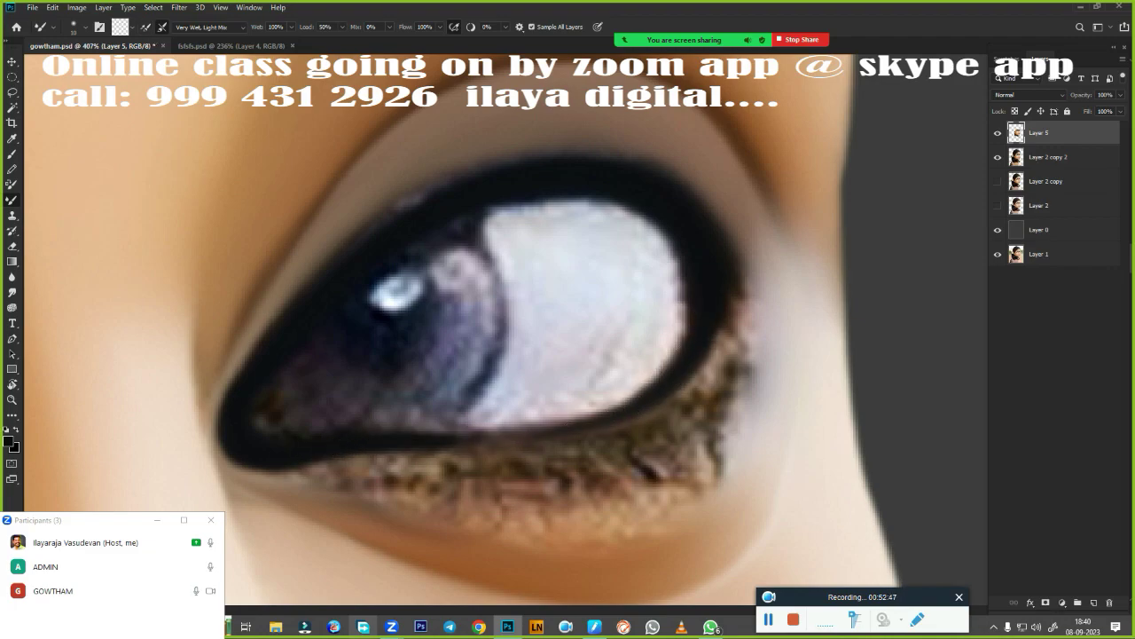
{"action": "mouse_move", "coordinate": [345, 443]}
{"action": "left_mouse_down"}
{"action": "mouse_move", "coordinate": [446, 444]}
{"action": "mouse_move", "coordinate": [662, 375]}
{"action": "mouse_move", "coordinate": [580, 416]}
{"action": "mouse_move", "coordinate": [486, 425]}
{"action": "left_mouse_up"}
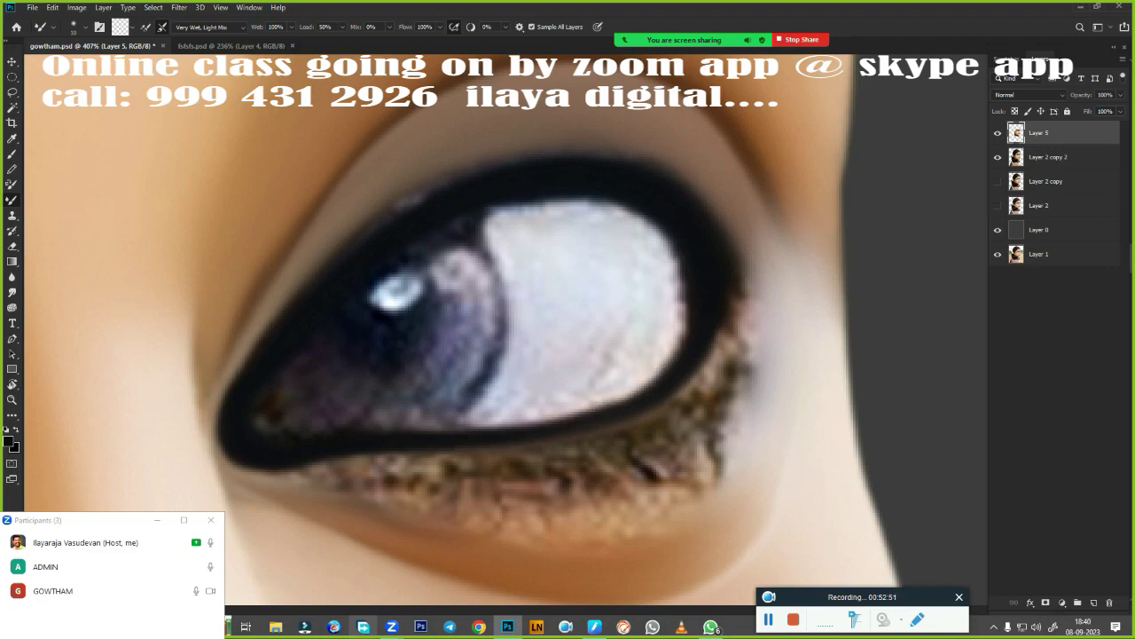
{"action": "mouse_move", "coordinate": [306, 284]}
{"action": "left_mouse_down"}
{"action": "mouse_move", "coordinate": [413, 202]}
{"action": "mouse_move", "coordinate": [494, 173]}
{"action": "mouse_move", "coordinate": [625, 158]}
{"action": "left_mouse_up"}
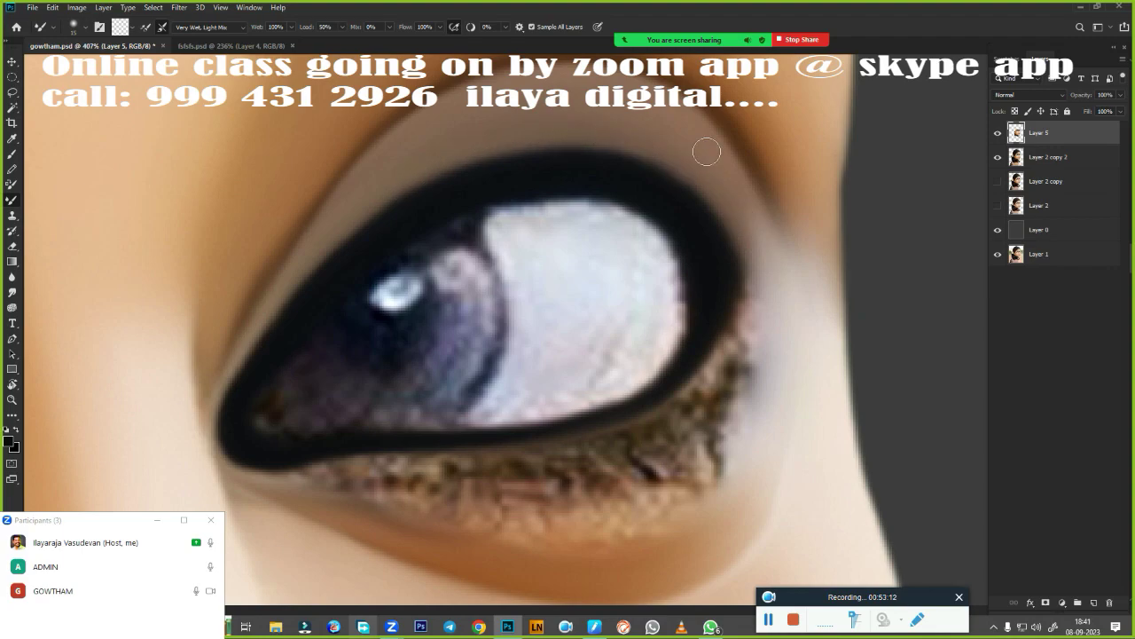
{"action": "scroll", "coordinate": [468, 329], "scroll_direction": "down", "scroll_amount": 1}
- Rotate the view, then blend the lower eyelid rim and outer-corner lash texture
{"action": "key", "text": "r"}
{"action": "mouse_move", "coordinate": [418, 410]}
{"action": "left_mouse_down"}
{"action": "mouse_move", "coordinate": [470, 423]}
{"action": "mouse_move", "coordinate": [523, 491]}
{"action": "left_mouse_up"}
{"action": "scroll", "coordinate": [451, 399], "scroll_direction": "down", "scroll_amount": 5}
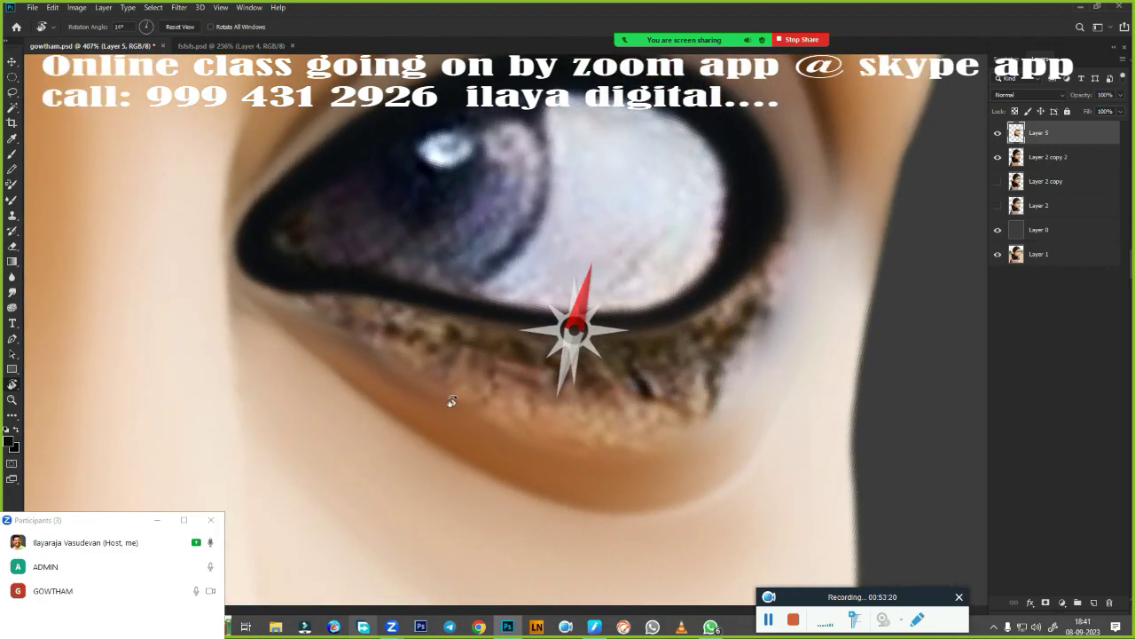
{"action": "scroll", "coordinate": [501, 441], "scroll_direction": "up", "scroll_amount": 3}
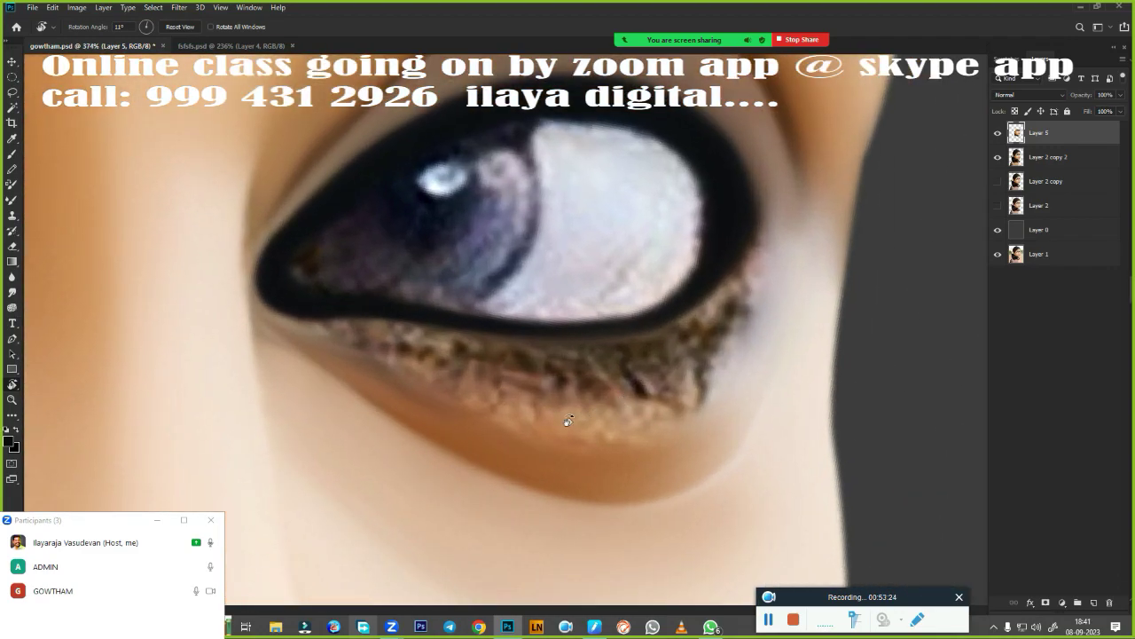
{"action": "key", "text": "b"}
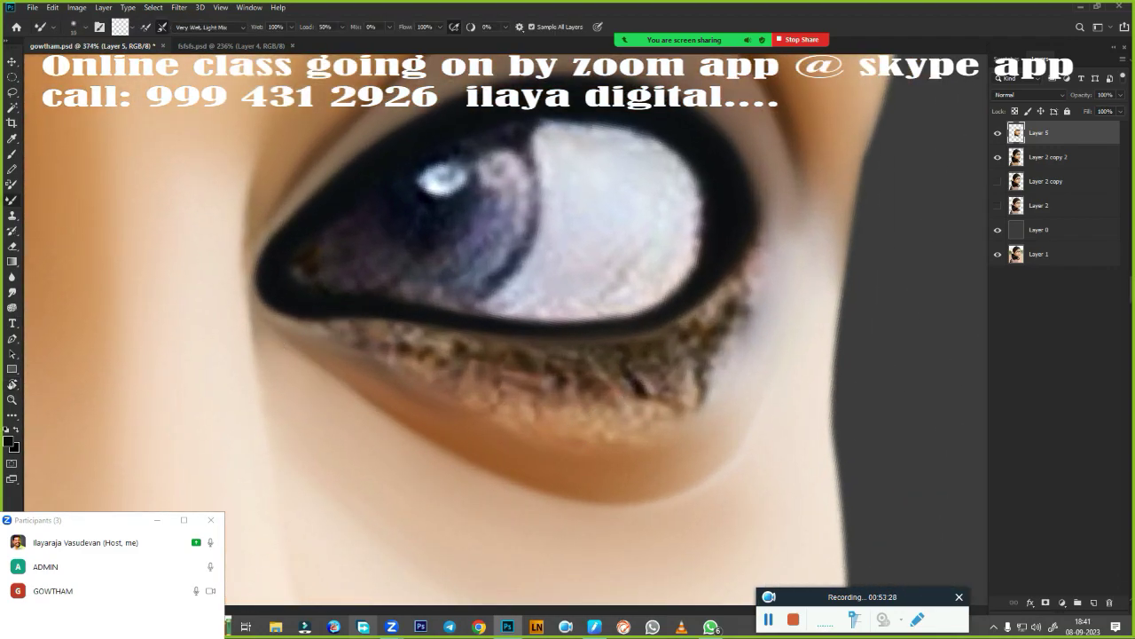
{"action": "left_click_drag", "start_coordinate": [298, 321], "coordinate": [629, 346]}
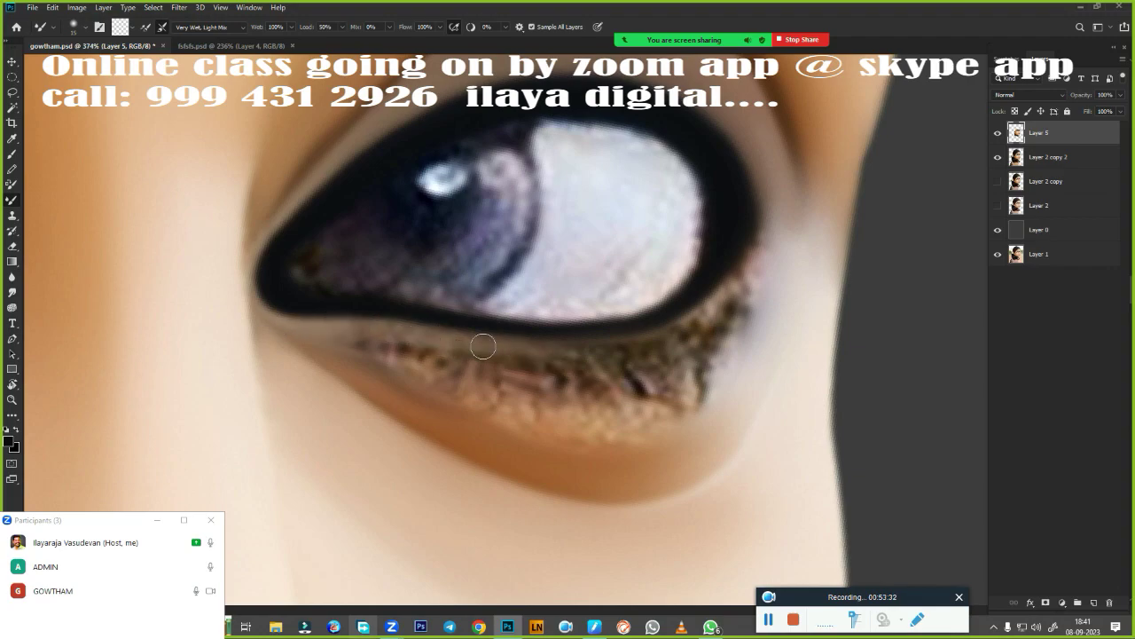
{"action": "mouse_move", "coordinate": [696, 320]}
{"action": "left_mouse_down"}
{"action": "mouse_move", "coordinate": [723, 293]}
{"action": "mouse_move", "coordinate": [683, 315]}
{"action": "left_mouse_up"}
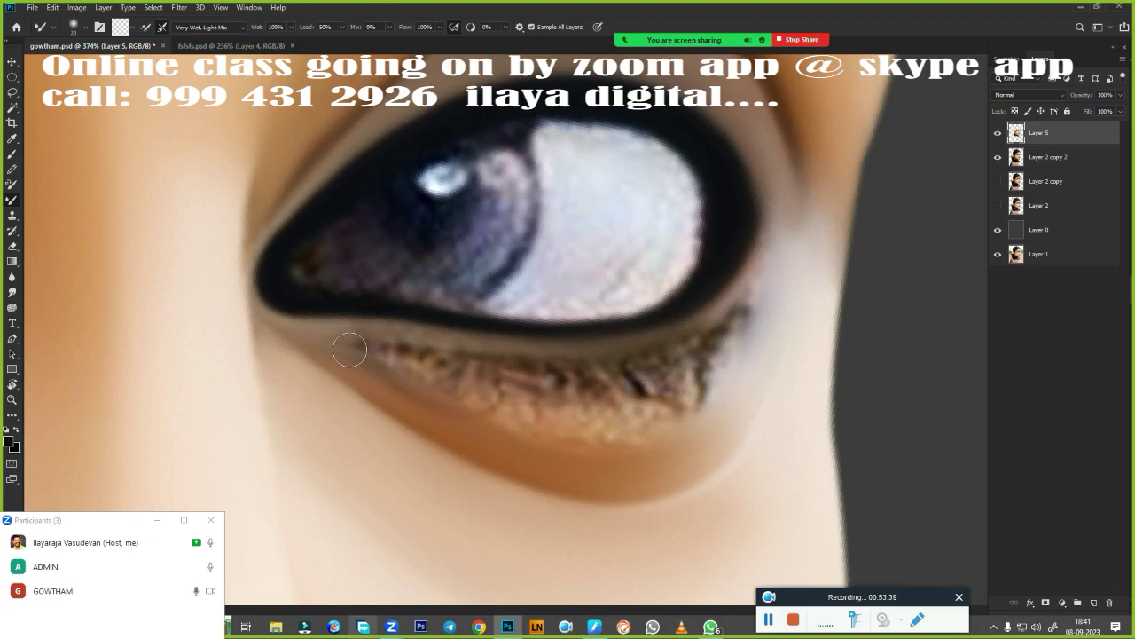
- Smooth the lower lashes and the grey line under the eye into even brown shading
{"action": "mouse_move", "coordinate": [350, 349]}
{"action": "left_mouse_down"}
{"action": "mouse_move", "coordinate": [497, 364]}
{"action": "mouse_move", "coordinate": [692, 355]}
{"action": "mouse_move", "coordinate": [448, 388]}
{"action": "mouse_move", "coordinate": [475, 405]}
{"action": "mouse_move", "coordinate": [600, 393]}
{"action": "mouse_move", "coordinate": [786, 266]}
{"action": "left_mouse_up"}
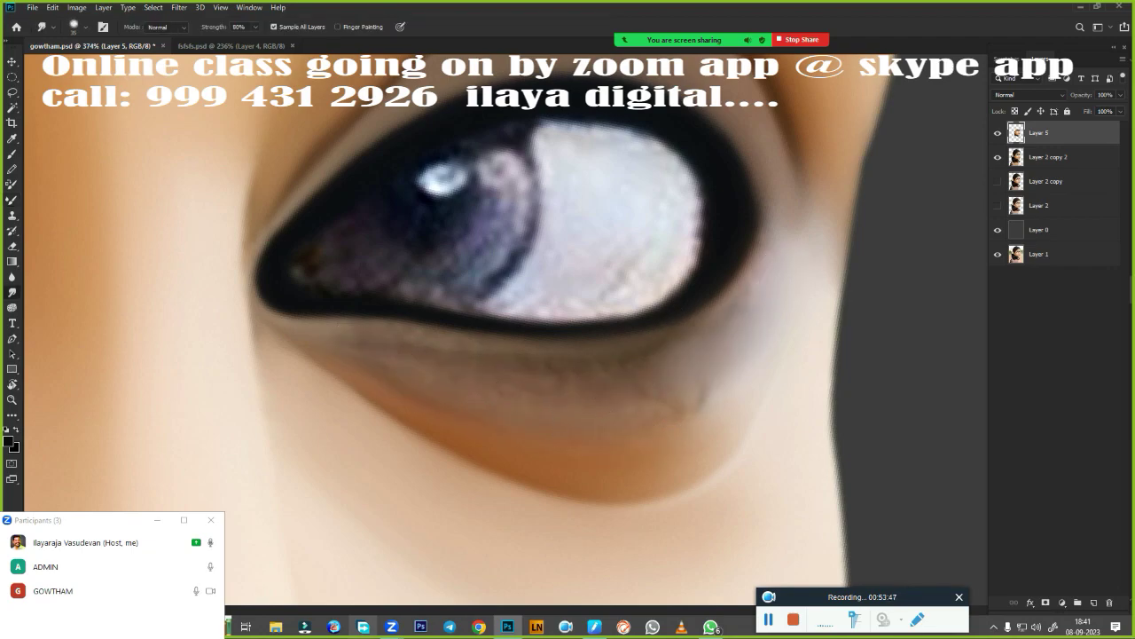
{"action": "mouse_move", "coordinate": [337, 339]}
{"action": "left_mouse_down"}
{"action": "mouse_move", "coordinate": [570, 358]}
{"action": "mouse_move", "coordinate": [709, 321]}
{"action": "mouse_move", "coordinate": [765, 251]}
{"action": "left_mouse_up"}
{"action": "left_click_drag", "start_coordinate": [709, 350], "coordinate": [696, 359]}
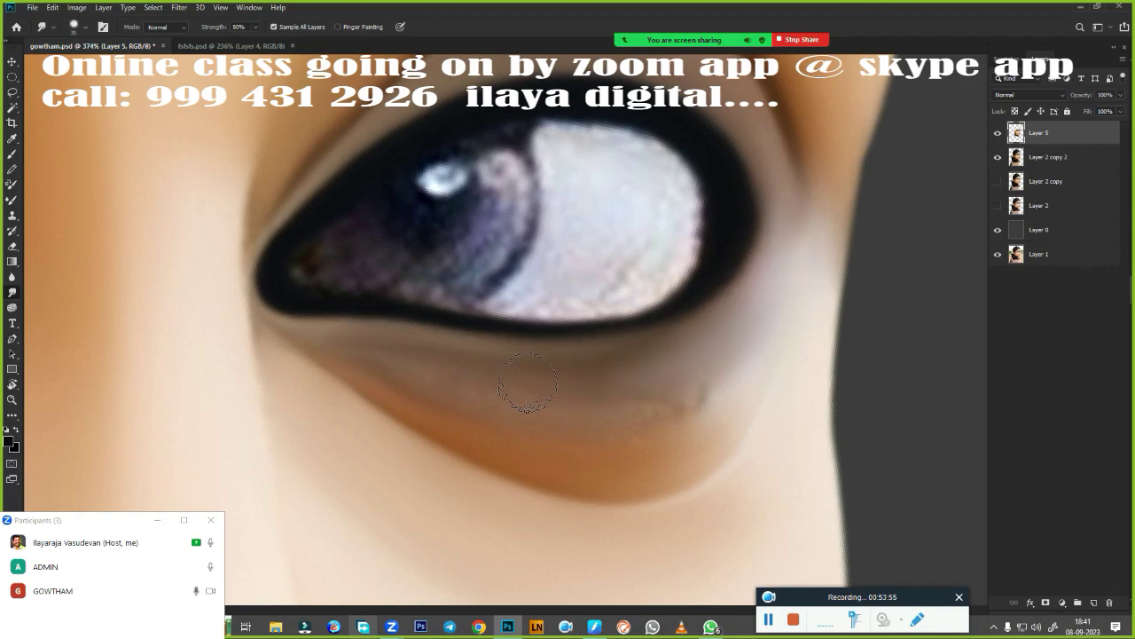
{"action": "mouse_move", "coordinate": [585, 436]}
{"action": "left_mouse_down"}
{"action": "mouse_move", "coordinate": [715, 355]}
{"action": "mouse_move", "coordinate": [591, 464]}
{"action": "mouse_move", "coordinate": [717, 355]}
{"action": "mouse_move", "coordinate": [656, 376]}
{"action": "mouse_move", "coordinate": [700, 368]}
{"action": "mouse_move", "coordinate": [730, 418]}
{"action": "mouse_move", "coordinate": [647, 470]}
{"action": "mouse_move", "coordinate": [400, 385]}
{"action": "mouse_move", "coordinate": [502, 452]}
{"action": "mouse_move", "coordinate": [723, 467]}
{"action": "left_mouse_up"}
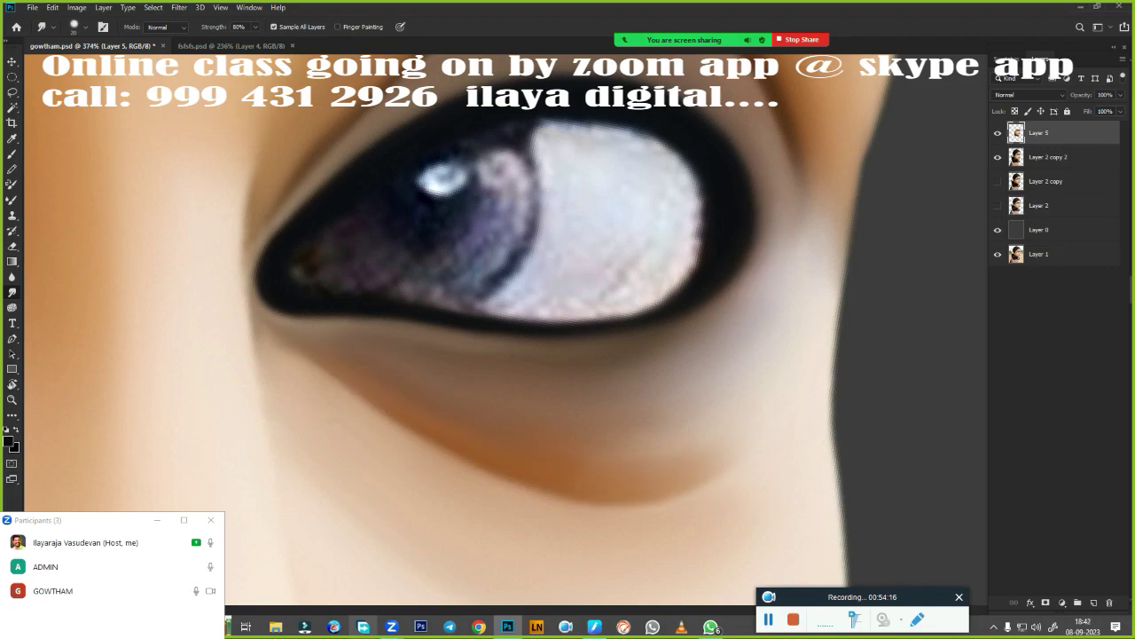
{"action": "scroll", "coordinate": [699, 390], "scroll_direction": "down", "scroll_amount": 10}
{"action": "scroll", "coordinate": [659, 362], "scroll_direction": "up", "scroll_amount": 10}
- Draw a circular selection over the iris and smudge its edge inside it
{"action": "key", "text": "m"}
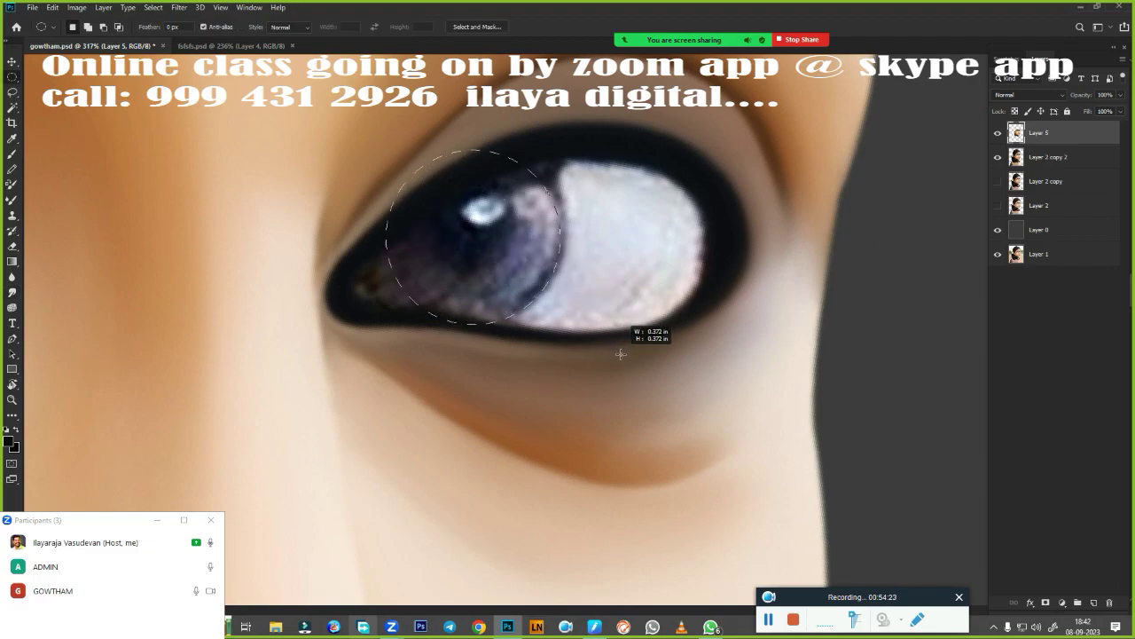
{"action": "left_click_drag", "start_coordinate": [479, 247], "coordinate": [629, 347]}
{"action": "left_click_drag", "start_coordinate": [508, 274], "coordinate": [508, 281]}
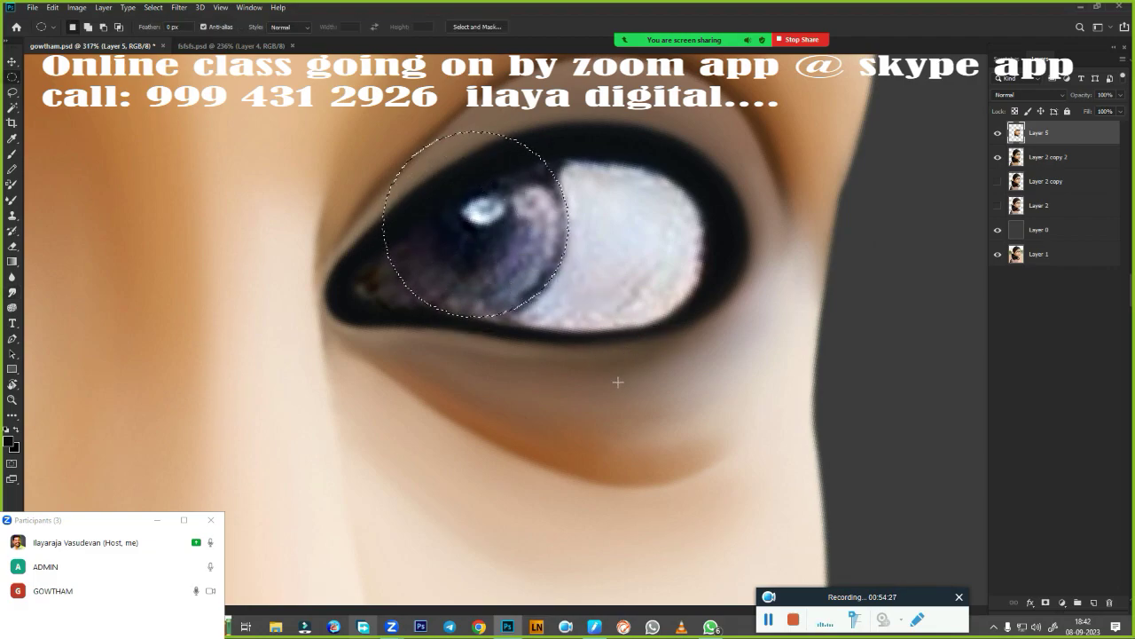
{"action": "left_click", "coordinate": [13, 276]}
{"action": "mouse_move", "coordinate": [546, 169]}
{"action": "left_mouse_down"}
{"action": "mouse_move", "coordinate": [551, 240]}
{"action": "mouse_move", "coordinate": [464, 228]}
{"action": "mouse_move", "coordinate": [418, 279]}
{"action": "mouse_move", "coordinate": [425, 293]}
{"action": "mouse_move", "coordinate": [451, 234]}
{"action": "mouse_move", "coordinate": [541, 261]}
{"action": "mouse_move", "coordinate": [507, 299]}
{"action": "mouse_move", "coordinate": [552, 151]}
{"action": "mouse_move", "coordinate": [738, 131]}
{"action": "left_mouse_up"}
- Fill the iris inside the selection with dark paint using the Mixer Brush
{"action": "key", "text": "shift+b"}
{"action": "left_click_drag", "start_coordinate": [582, 267], "coordinate": [573, 223]}
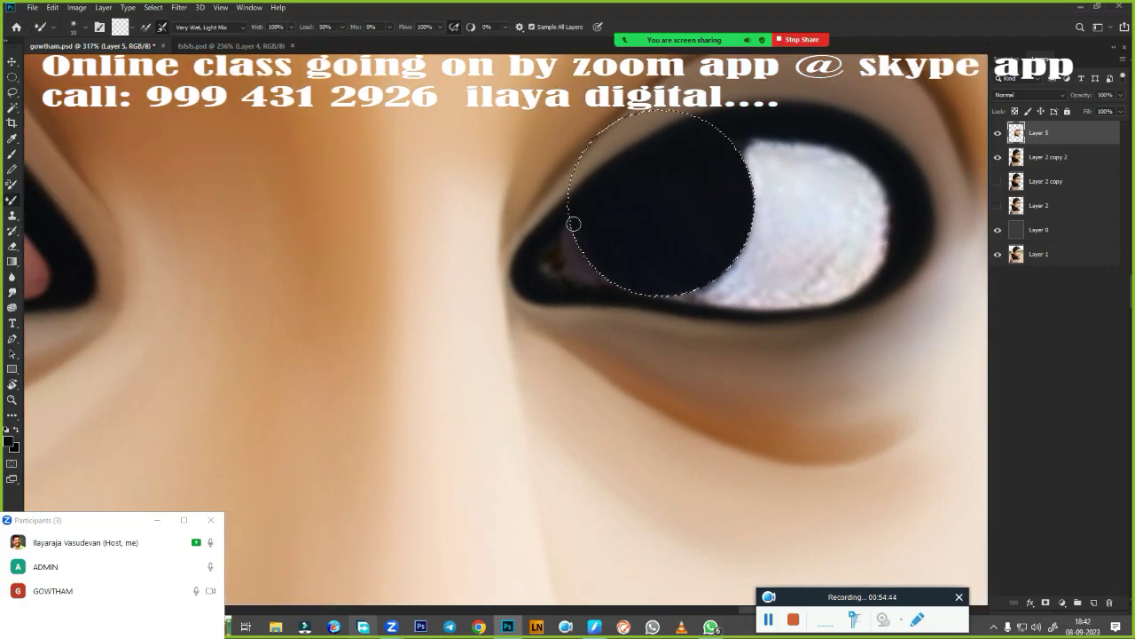
{"action": "mouse_move", "coordinate": [584, 275]}
{"action": "left_mouse_down"}
{"action": "mouse_move", "coordinate": [714, 280]}
{"action": "mouse_move", "coordinate": [727, 160]}
{"action": "mouse_move", "coordinate": [701, 266]}
{"action": "left_mouse_up"}
{"action": "left_click_drag", "start_coordinate": [197, 151], "coordinate": [407, 198]}
{"action": "left_click", "coordinate": [120, 26]}
- Tint the inner eye corner with sampled pinkish-brown 945b55
{"action": "left_click", "coordinate": [236, 299]}
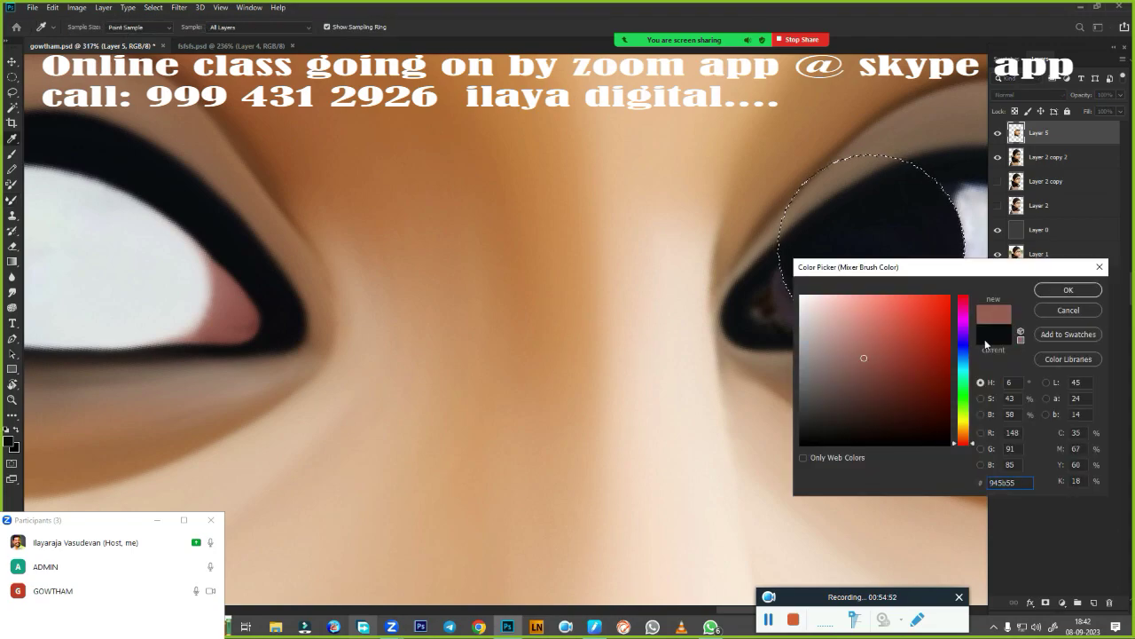
{"action": "left_click", "coordinate": [1068, 289]}
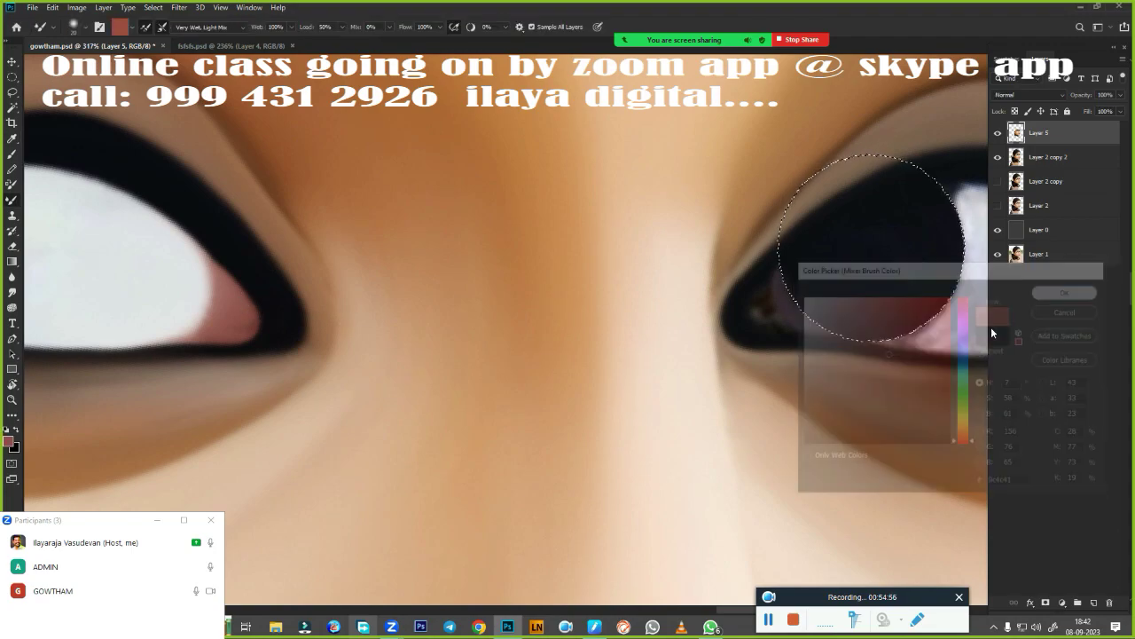
{"action": "left_click_drag", "start_coordinate": [841, 362], "coordinate": [519, 353]}
{"action": "left_click_drag", "start_coordinate": [442, 300], "coordinate": [451, 266]}
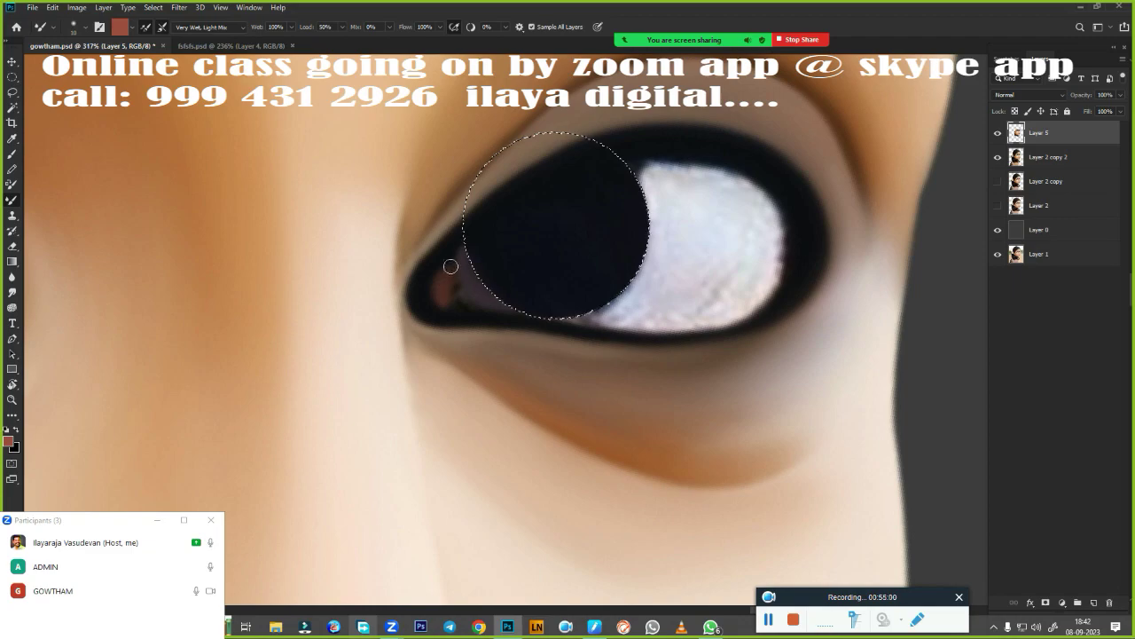
{"action": "left_click_drag", "start_coordinate": [475, 308], "coordinate": [459, 286]}
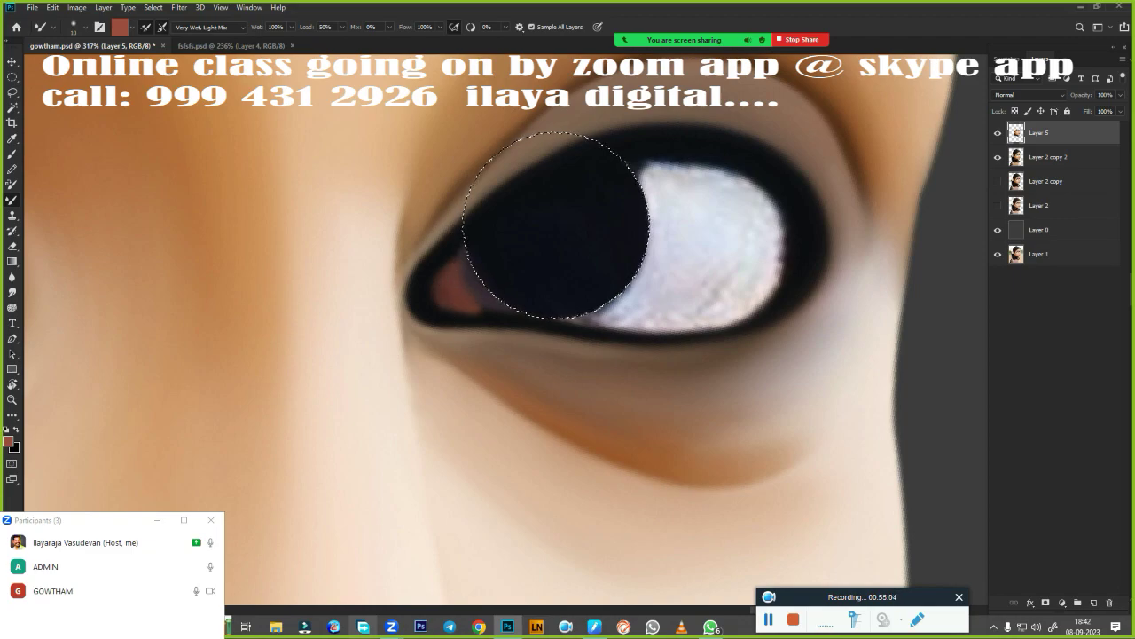
- Clean the Mixer Brush and load a light lavender colour
{"action": "left_click", "coordinate": [147, 27]}
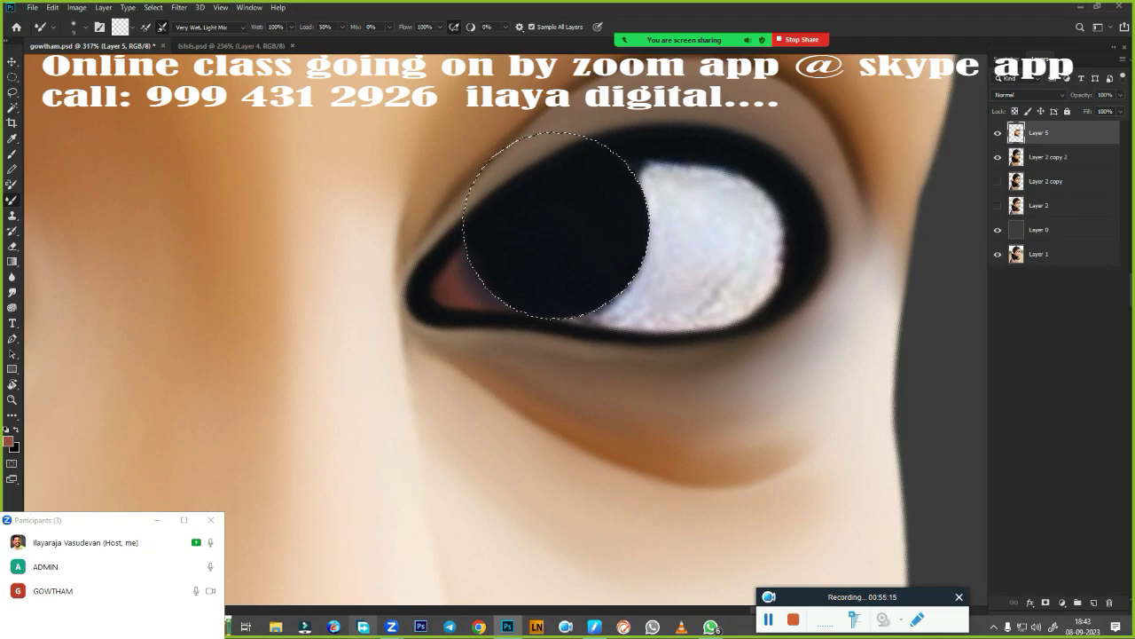
{"action": "left_click", "coordinate": [120, 27]}
{"action": "left_click", "coordinate": [811, 315]}
{"action": "left_click", "coordinate": [1072, 293]}
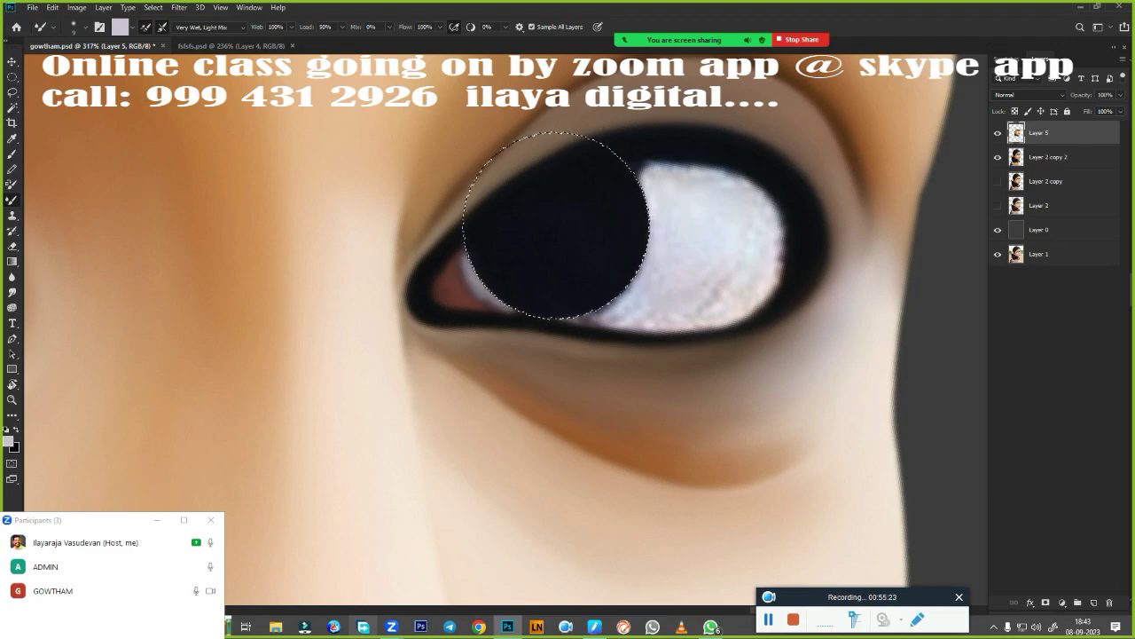
- Smooth the noisy white of the eye and drop the circular iris selection
{"action": "key", "text": "r"}
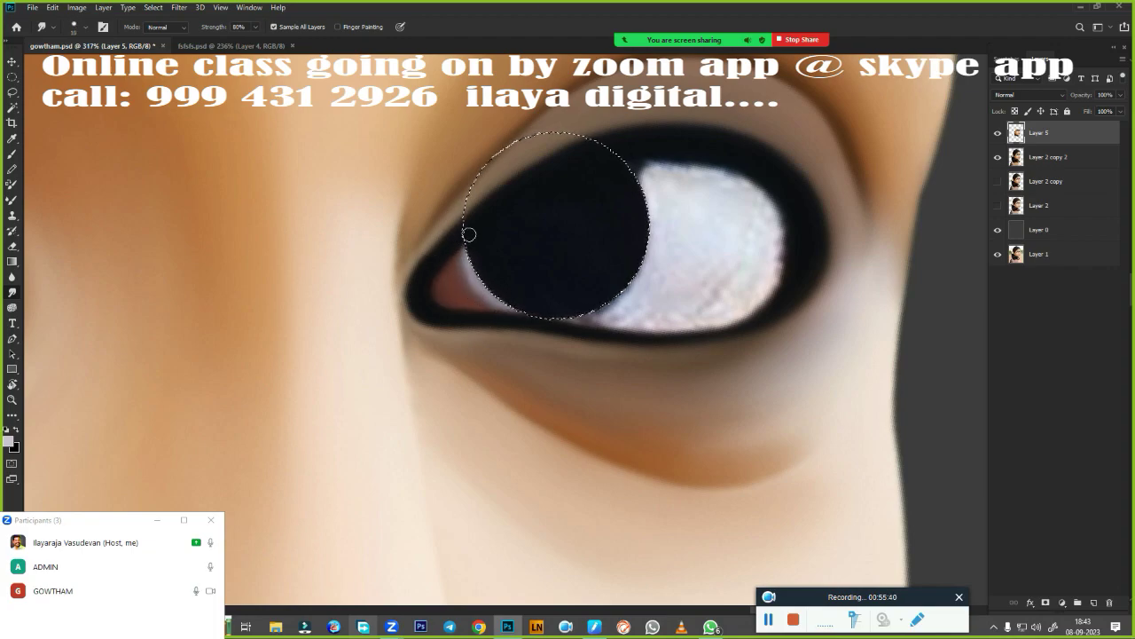
{"action": "left_click_drag", "start_coordinate": [722, 329], "coordinate": [582, 413]}
{"action": "key", "text": "b"}
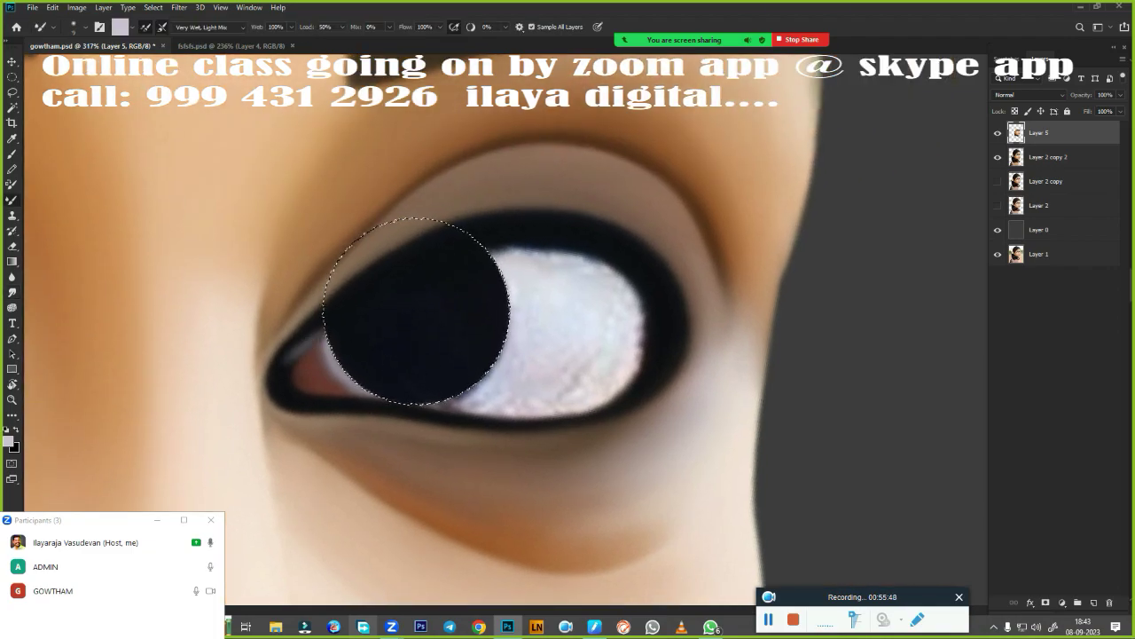
{"action": "left_click_drag", "start_coordinate": [292, 354], "coordinate": [364, 372]}
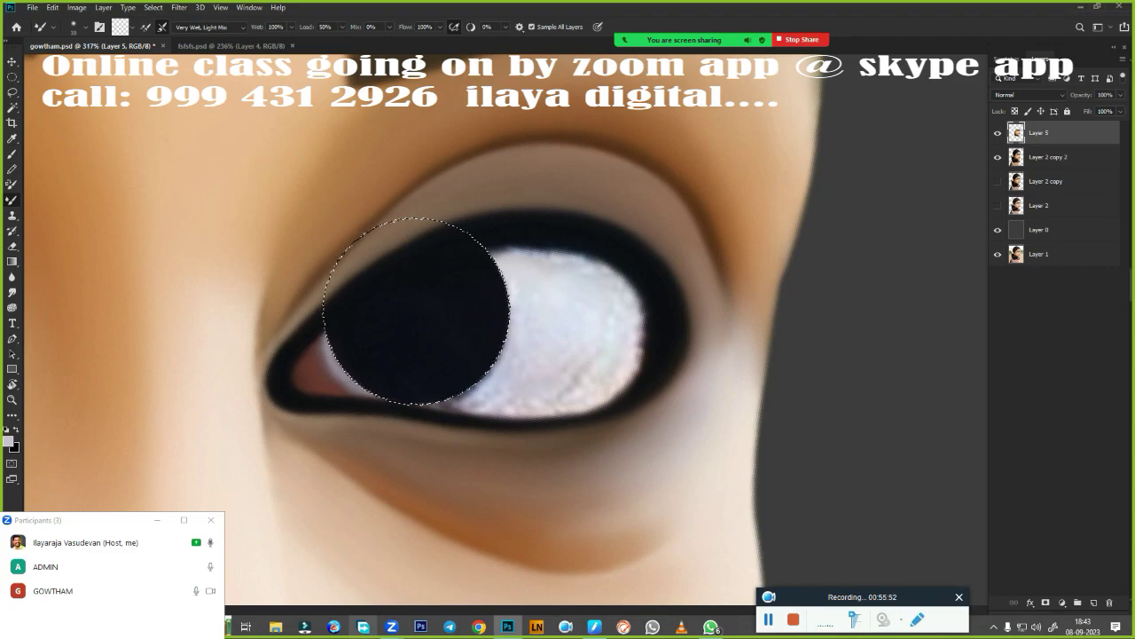
{"action": "mouse_move", "coordinate": [527, 262]}
{"action": "left_mouse_down"}
{"action": "mouse_move", "coordinate": [462, 391]}
{"action": "mouse_move", "coordinate": [568, 387]}
{"action": "mouse_move", "coordinate": [601, 279]}
{"action": "left_mouse_up"}
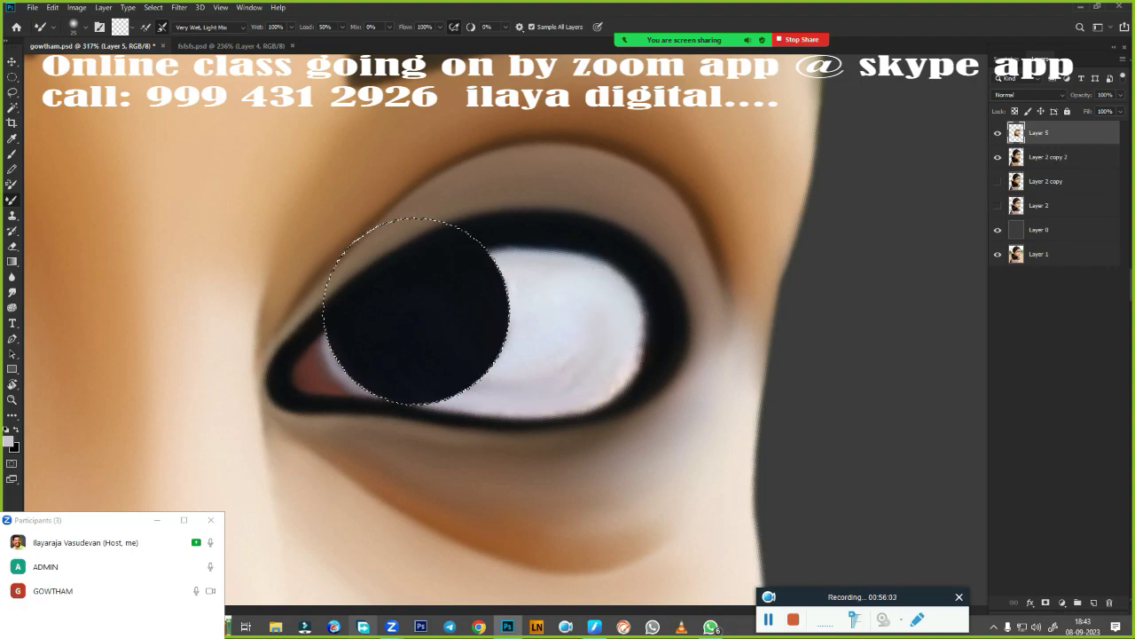
{"action": "key", "text": "ctrl+d"}
{"action": "scroll", "coordinate": [606, 396], "scroll_direction": "down", "scroll_amount": 3}
- Hide Layer 5 and trace a pen path around the right eye's white
{"action": "left_click", "coordinate": [997, 132]}
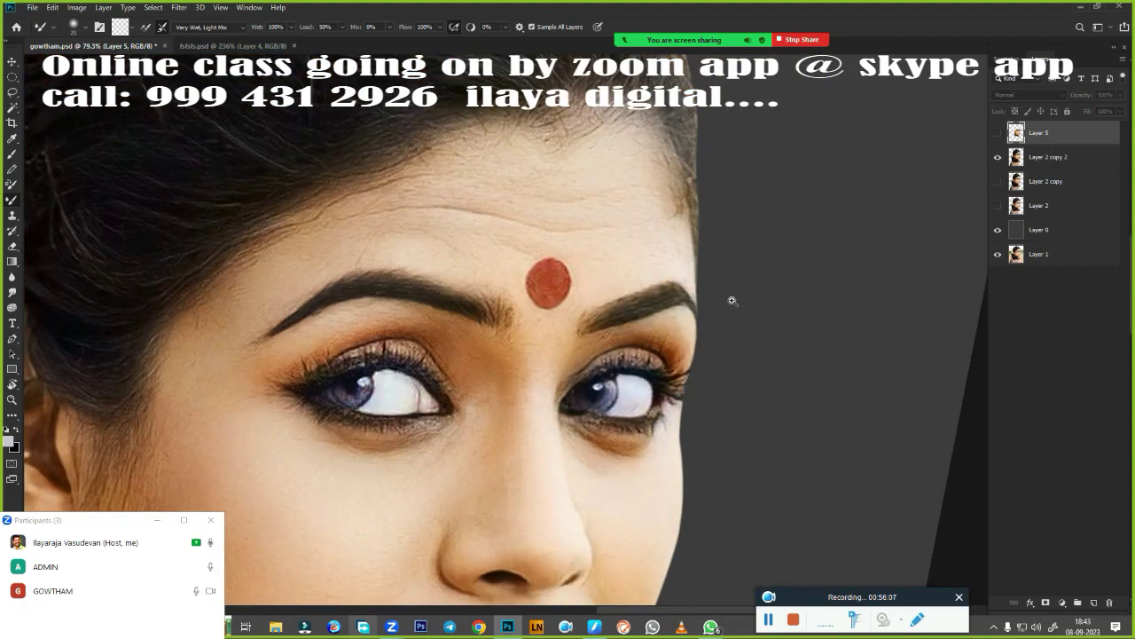
{"action": "scroll", "coordinate": [732, 299], "scroll_direction": "up", "scroll_amount": 2}
{"action": "key", "text": "p"}
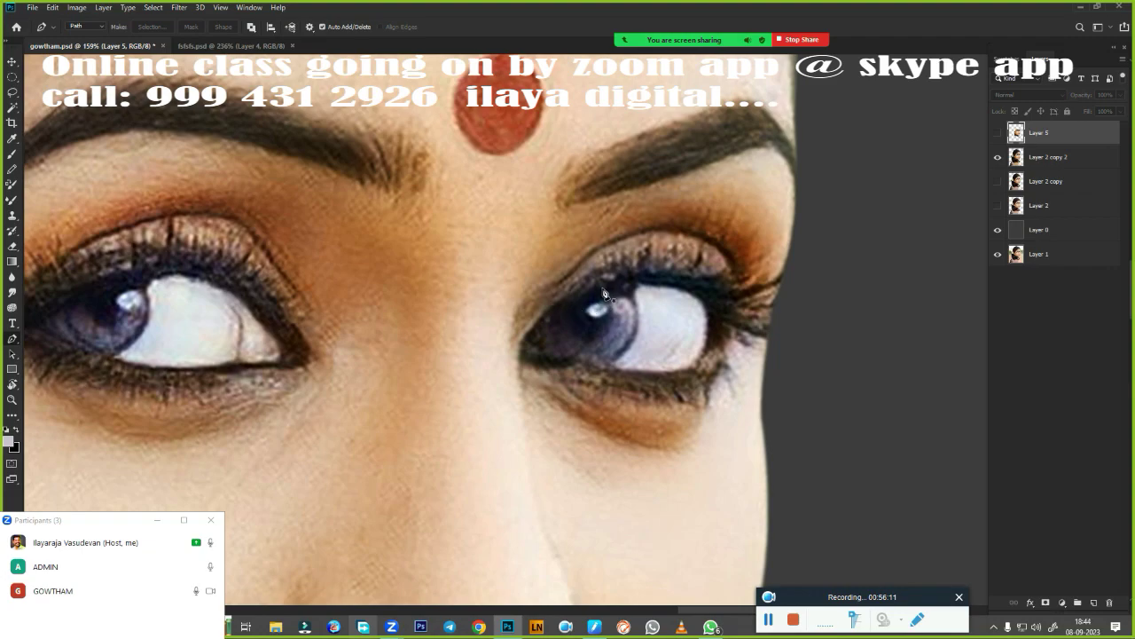
{"action": "left_click", "coordinate": [599, 294]}
{"action": "mouse_move", "coordinate": [632, 284]}
{"action": "left_mouse_down"}
{"action": "mouse_move", "coordinate": [697, 280]}
{"action": "mouse_move", "coordinate": [713, 339]}
{"action": "left_mouse_up"}
{"action": "key", "text": "ctrl+z"}
{"action": "left_click_drag", "start_coordinate": [706, 307], "coordinate": [719, 333]}
- Show Layer 5, convert the path to a selection, and paint the eye white with sampled colours
{"action": "left_click", "coordinate": [997, 132]}
{"action": "left_click", "coordinate": [720, 352]}
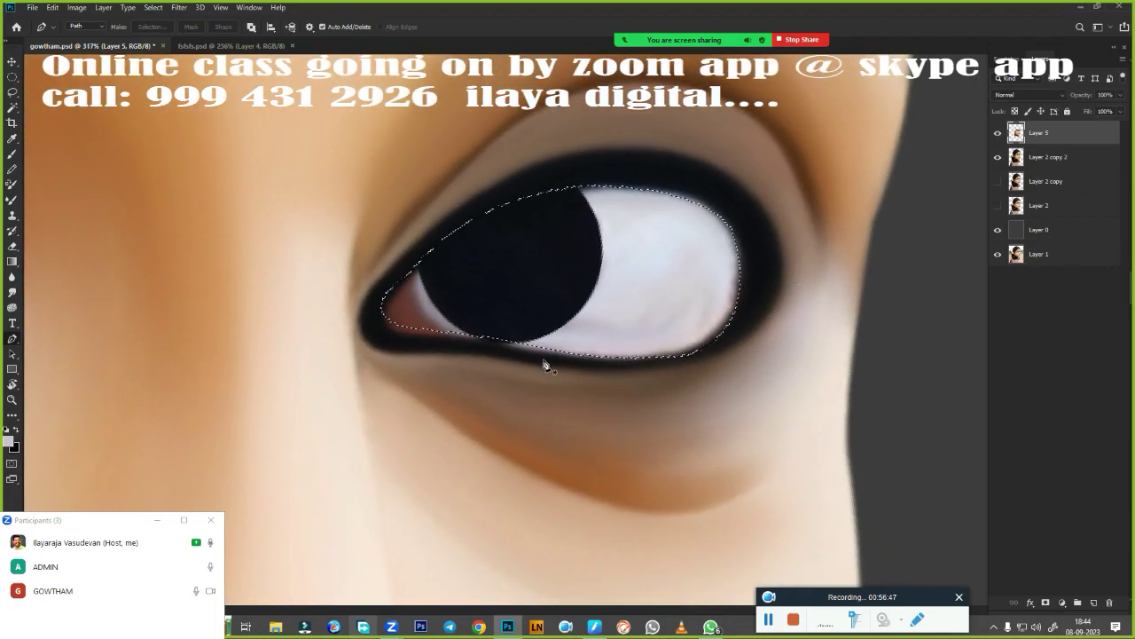
{"action": "key", "text": "b"}
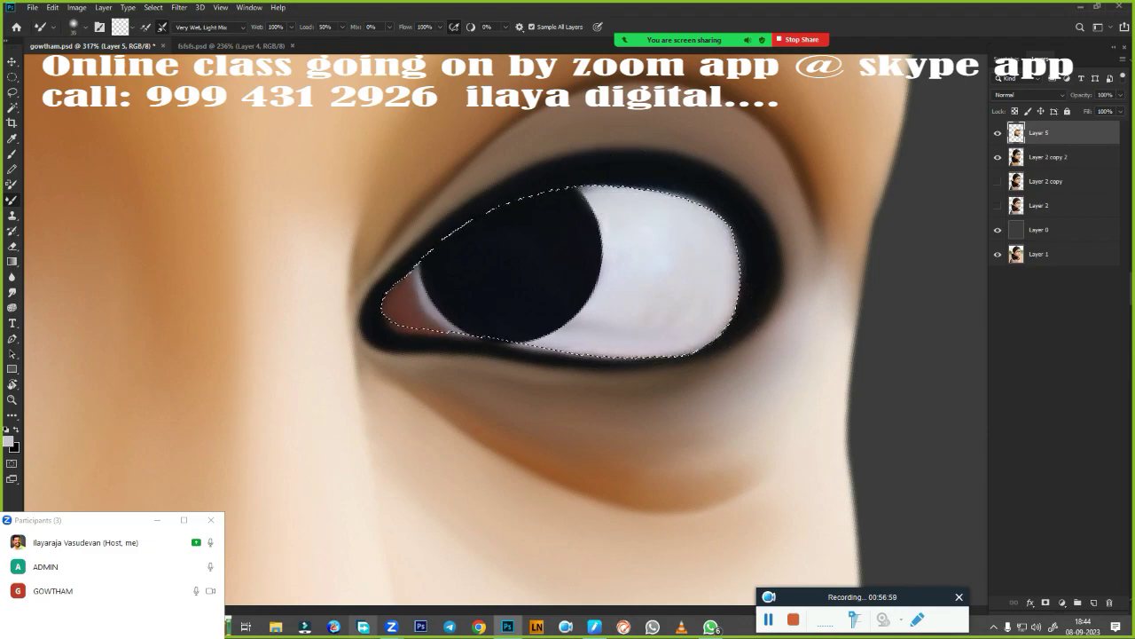
{"action": "key", "text": "i"}
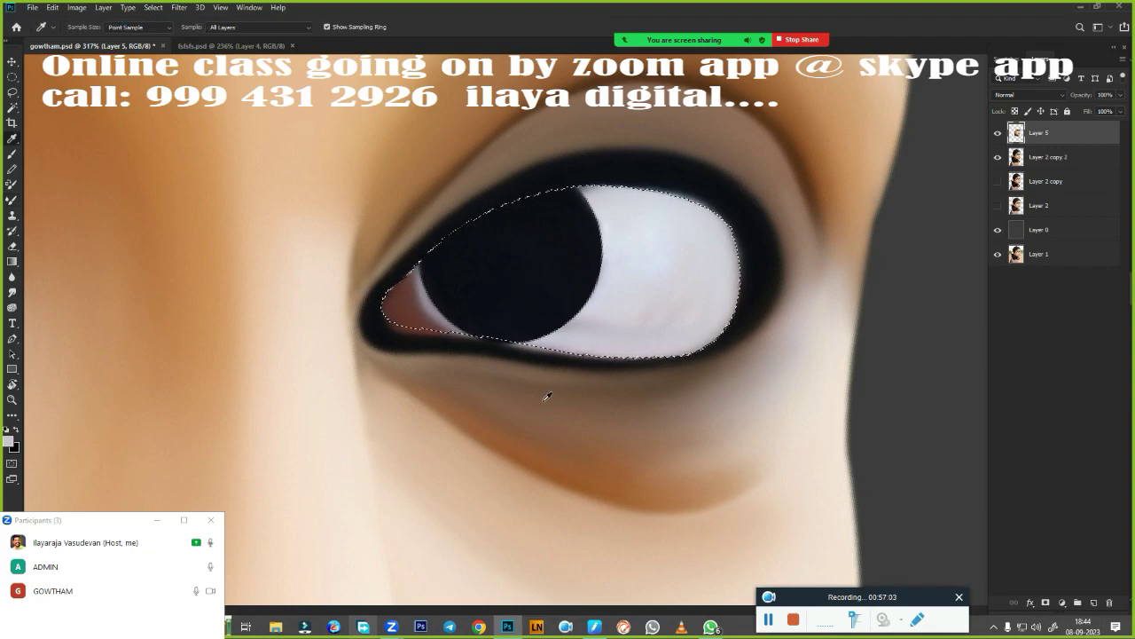
{"action": "key", "text": "b"}
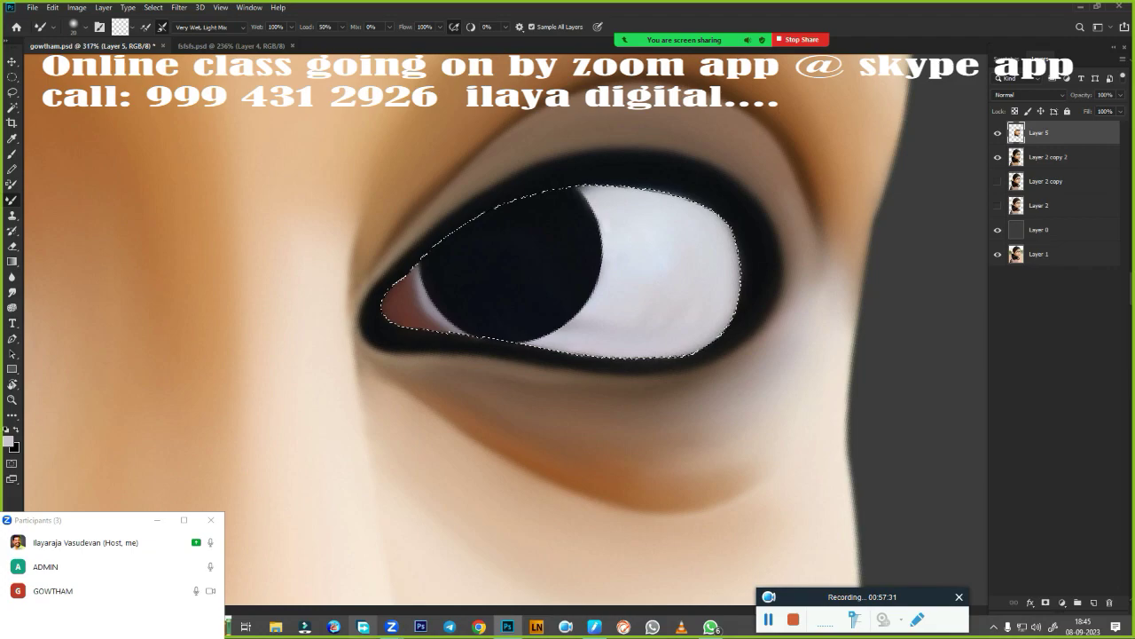
{"action": "scroll", "coordinate": [640, 349], "scroll_direction": "down", "scroll_amount": 10}
- Copy the left eye's catchlight highlights to a new layer and move them onto the right eye
{"action": "scroll", "coordinate": [842, 306], "scroll_direction": "up", "scroll_amount": 5}
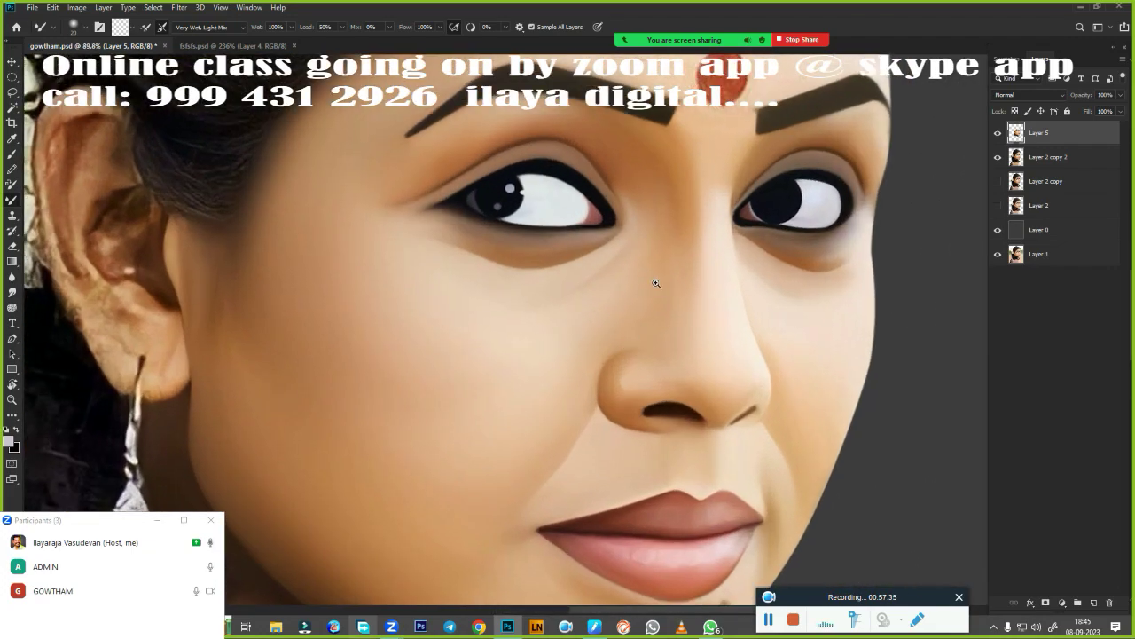
{"action": "key", "text": "l"}
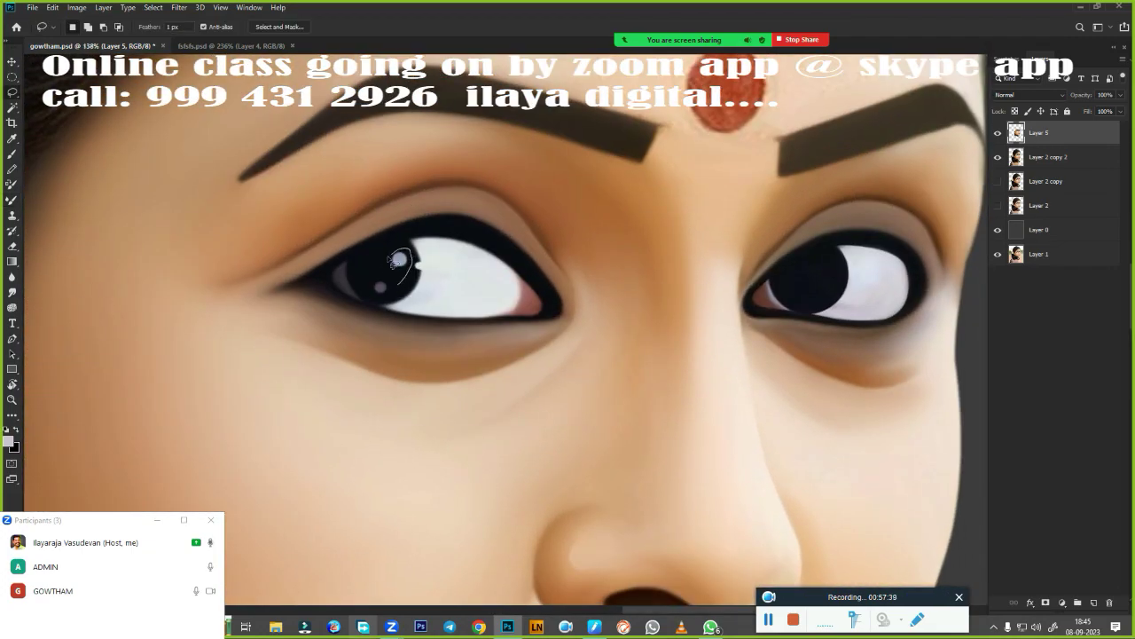
{"action": "key", "text": "ctrl+j"}
{"action": "key", "text": "v"}
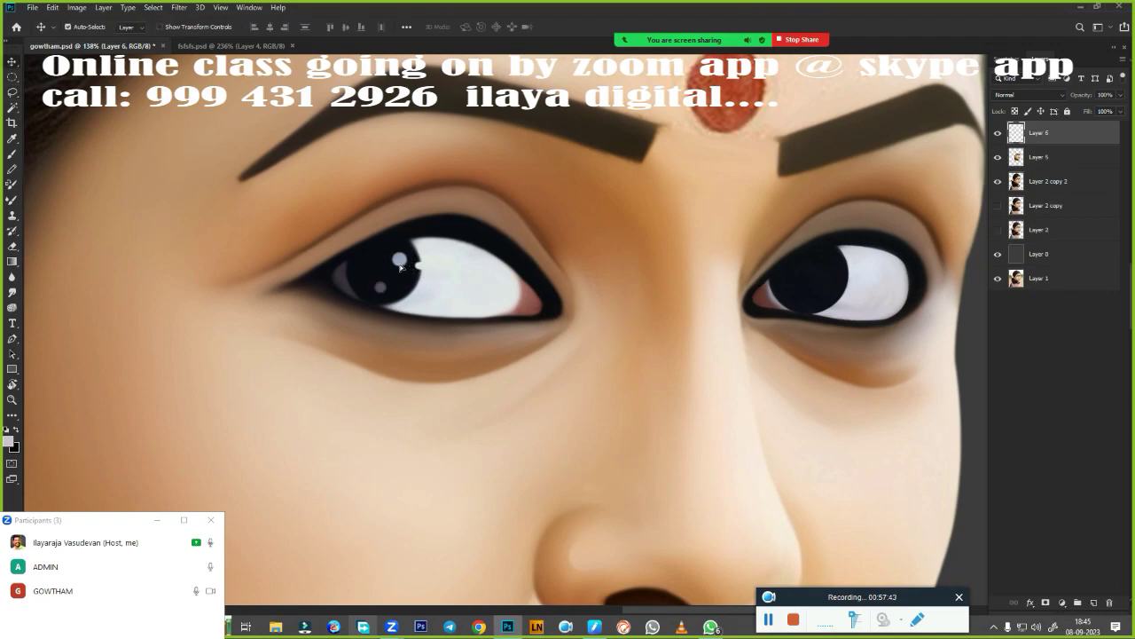
{"action": "left_click_drag", "start_coordinate": [401, 267], "coordinate": [814, 277]}
- Merge the highlights layer into the painted layer with Ctrl+E
{"action": "left_click", "coordinate": [1039, 157], "text": "shift"}
{"action": "key", "text": "ctrl+e"}
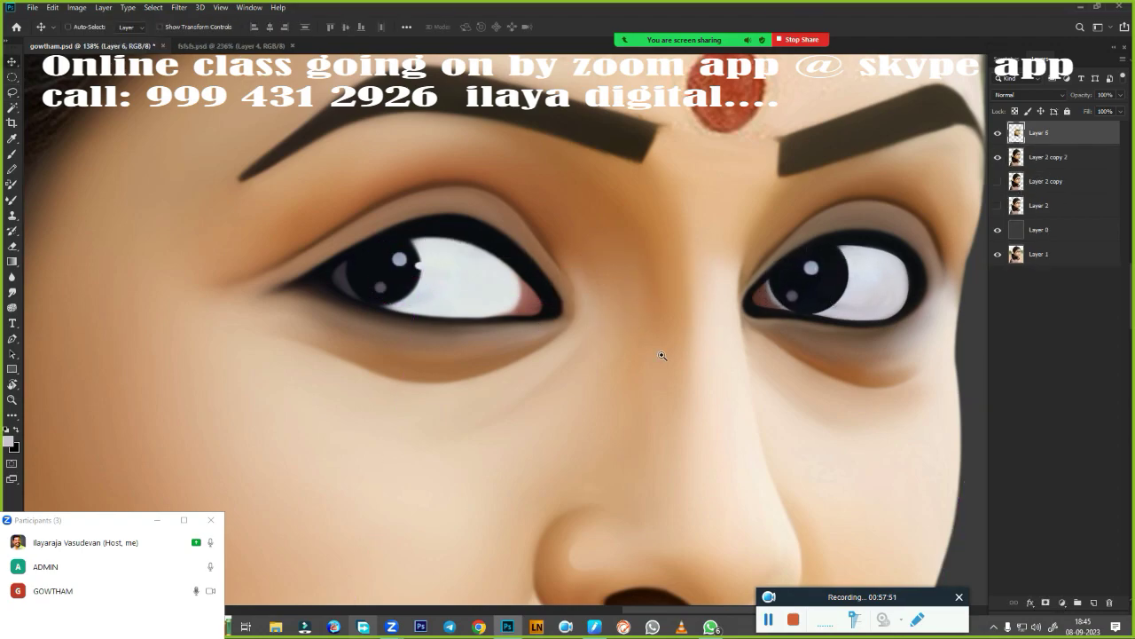
{"action": "scroll", "coordinate": [664, 355], "scroll_direction": "up", "scroll_amount": 3}
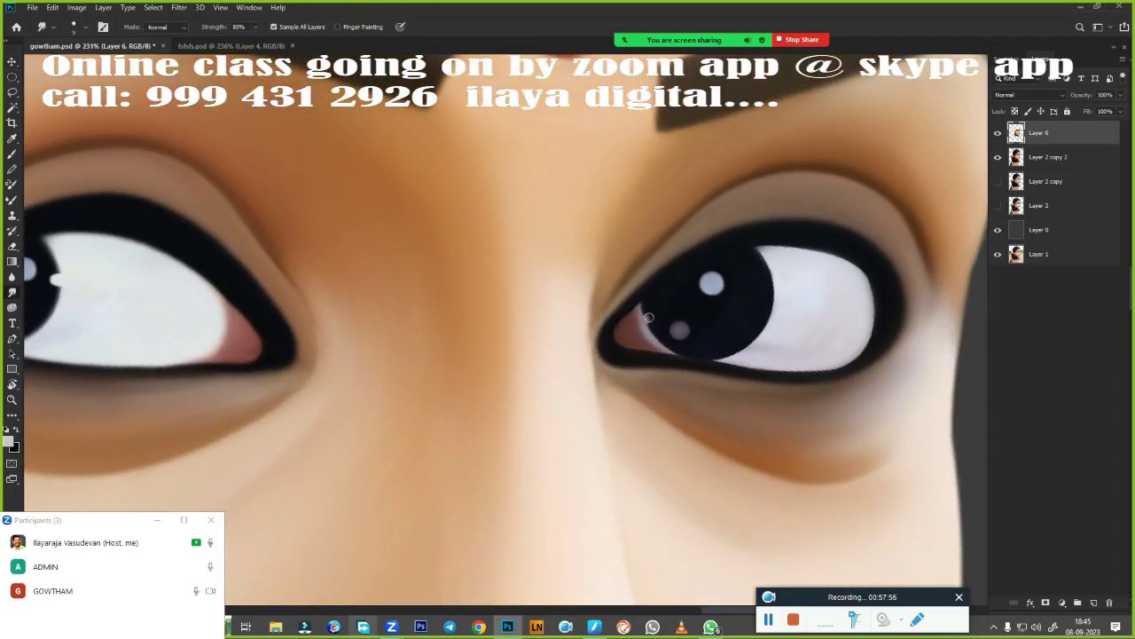
{"action": "scroll", "coordinate": [672, 445], "scroll_direction": "down", "scroll_amount": 5}
{"action": "scroll", "coordinate": [677, 311], "scroll_direction": "down", "scroll_amount": 3}
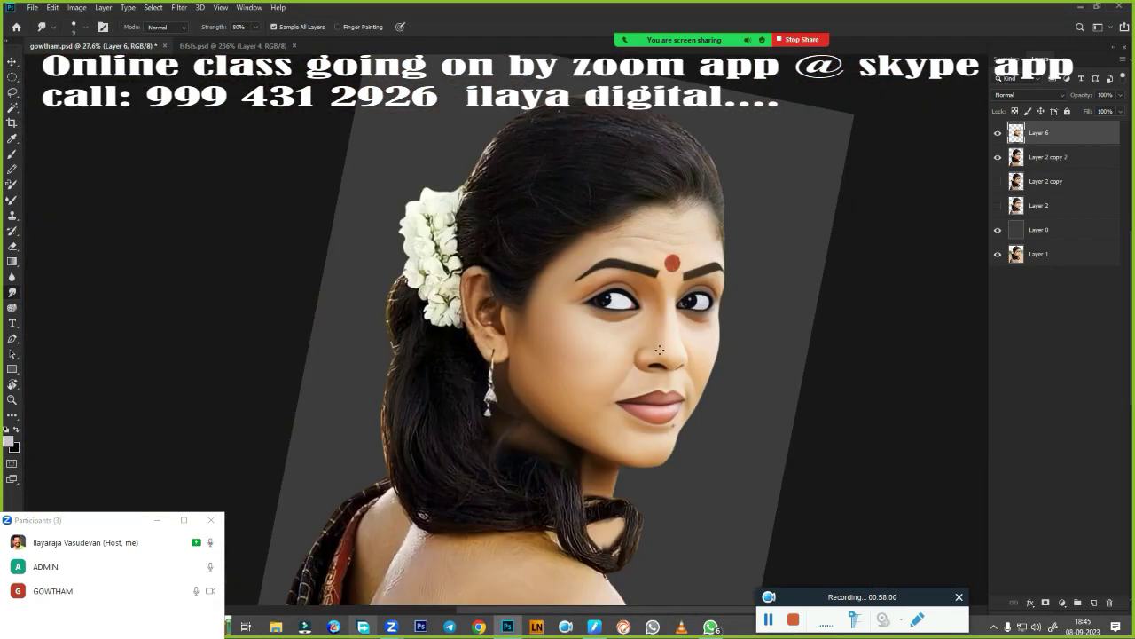
- Smudge the hairline, top of the forehead and skin above the left eyebrow smooth, then shrink the brush
{"action": "scroll", "coordinate": [715, 412], "scroll_direction": "up", "scroll_amount": 3}
{"action": "scroll", "coordinate": [715, 411], "scroll_direction": "up", "scroll_amount": 3}
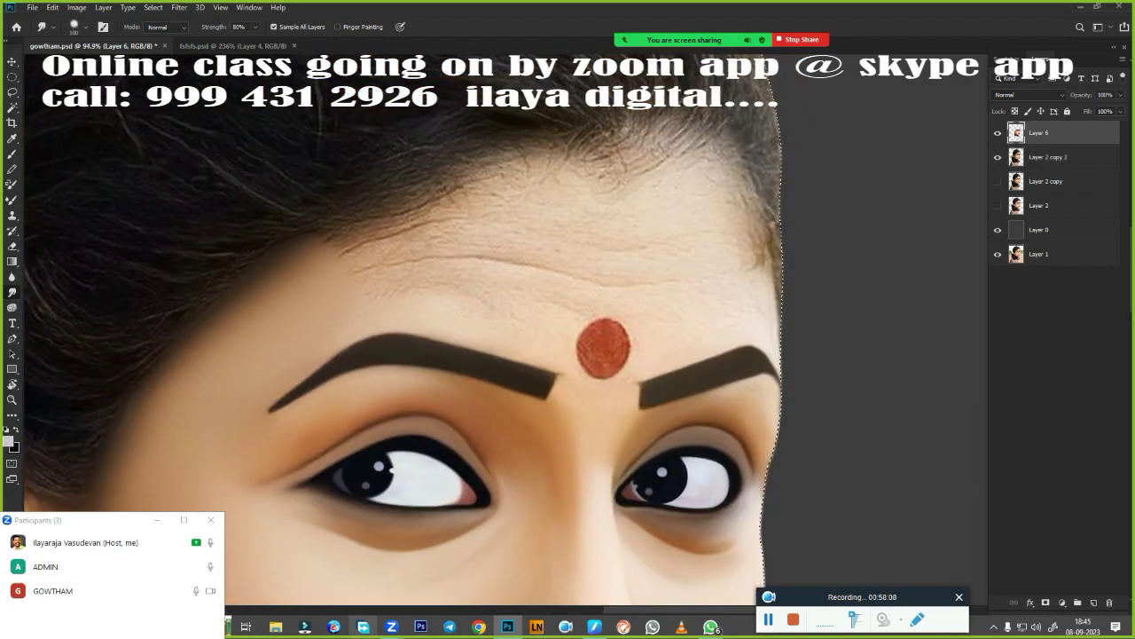
{"action": "mouse_move", "coordinate": [323, 284]}
{"action": "left_mouse_down"}
{"action": "mouse_move", "coordinate": [304, 299]}
{"action": "mouse_move", "coordinate": [342, 254]}
{"action": "mouse_move", "coordinate": [501, 173]}
{"action": "mouse_move", "coordinate": [317, 241]}
{"action": "left_mouse_up"}
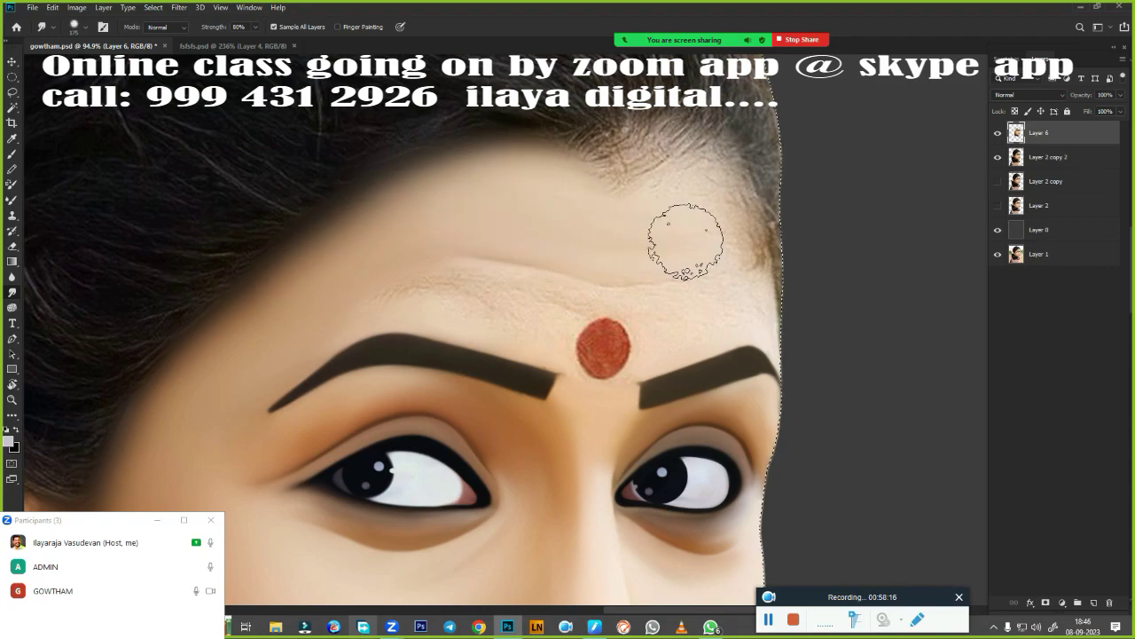
{"action": "mouse_move", "coordinate": [685, 242]}
{"action": "left_mouse_down"}
{"action": "mouse_move", "coordinate": [609, 177]}
{"action": "mouse_move", "coordinate": [715, 223]}
{"action": "mouse_move", "coordinate": [560, 169]}
{"action": "mouse_move", "coordinate": [393, 203]}
{"action": "mouse_move", "coordinate": [651, 165]}
{"action": "mouse_move", "coordinate": [625, 169]}
{"action": "left_mouse_up"}
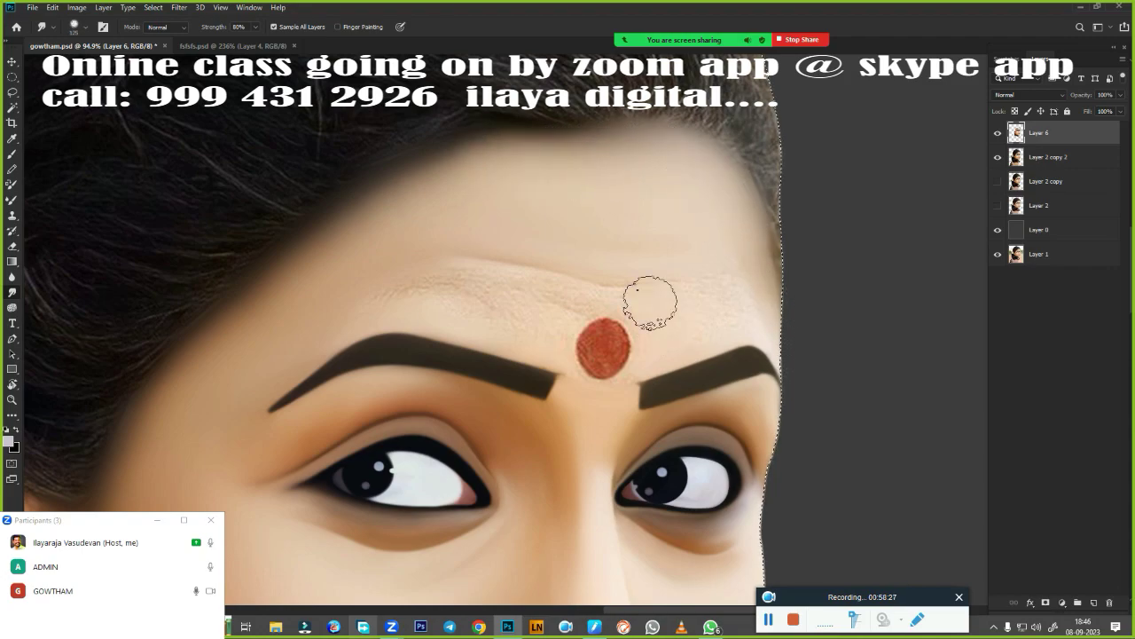
{"action": "left_click_drag", "start_coordinate": [570, 286], "coordinate": [346, 288]}
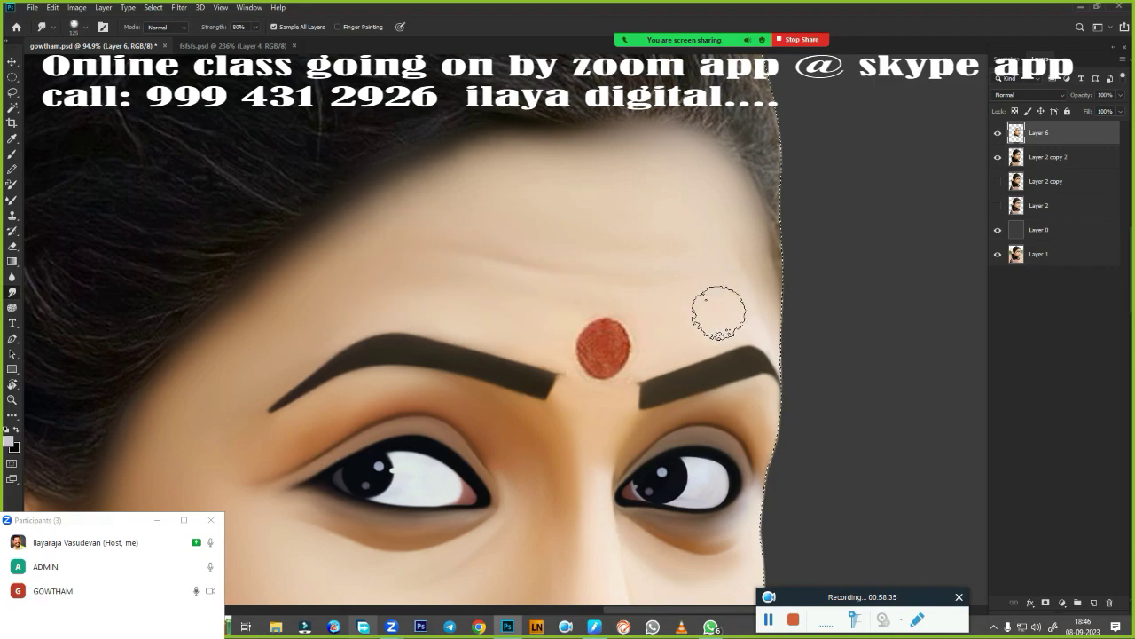
{"action": "key", "text": "bracketleft"}
{"action": "key", "text": "bracketleft"}
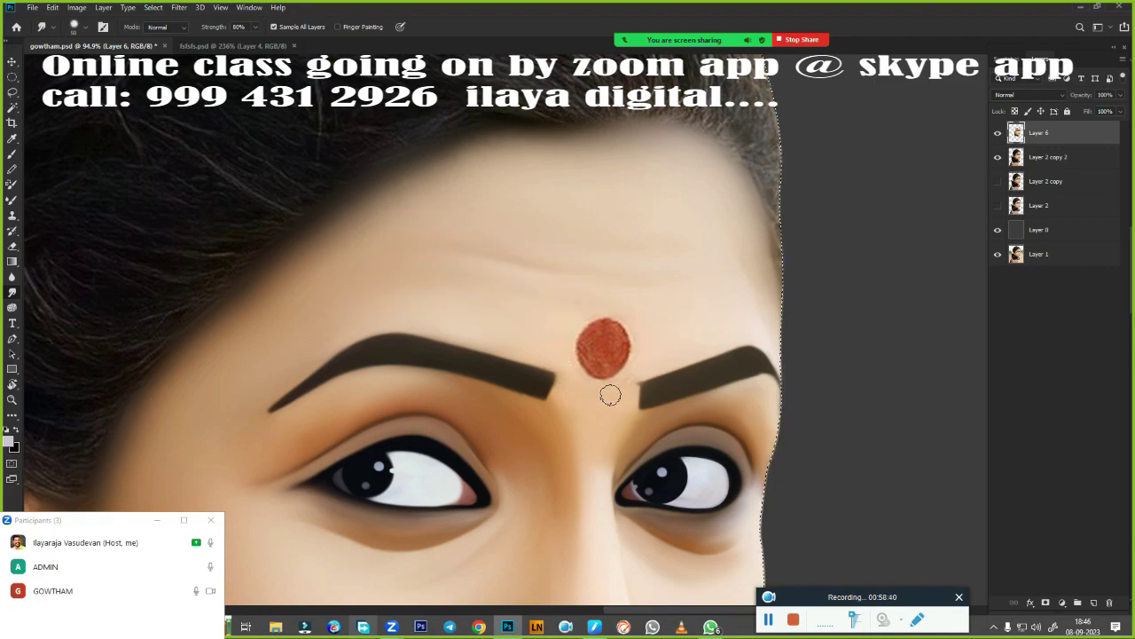
{"action": "scroll", "coordinate": [755, 203], "scroll_direction": "up", "scroll_amount": 3}
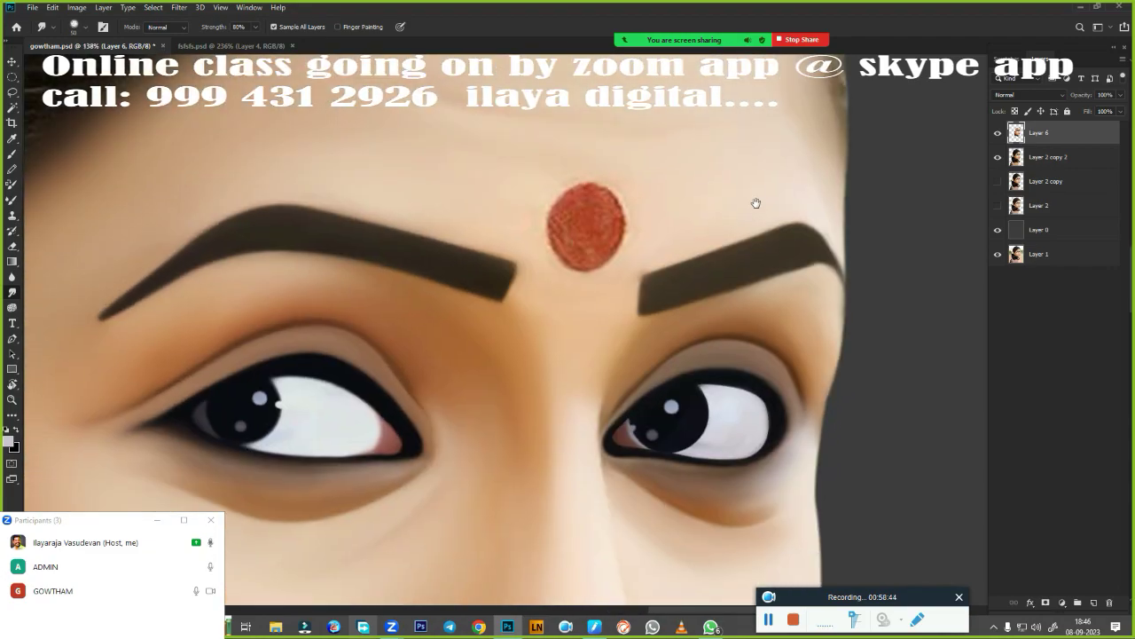
{"action": "key", "text": "m"}
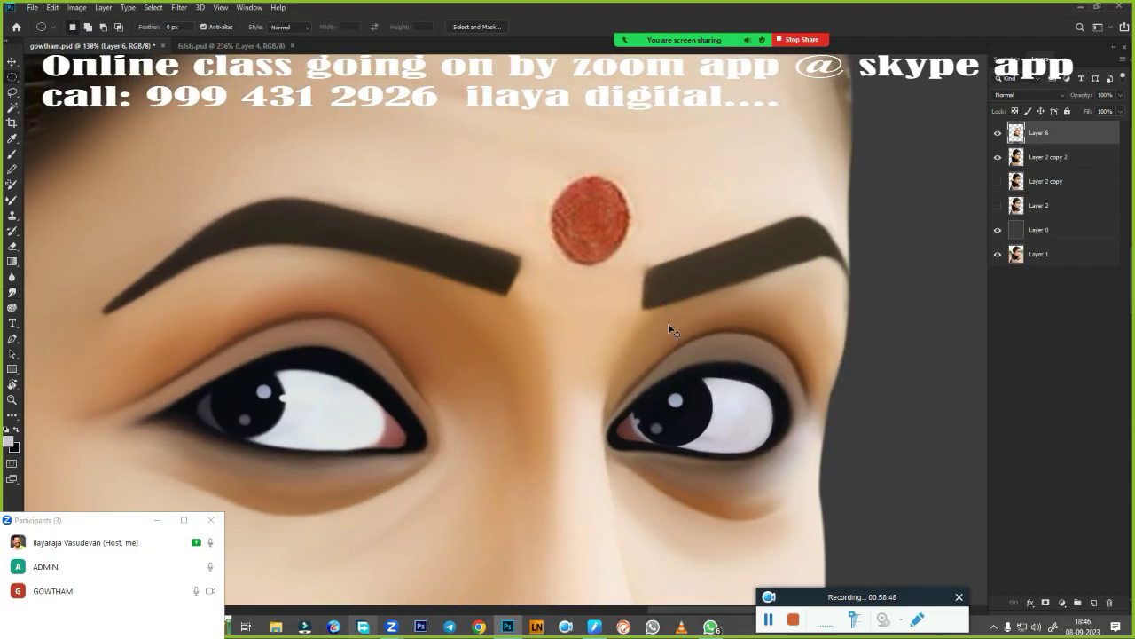
- Select the bindi with an ellipse and smudge its texture smooth
{"action": "mouse_move", "coordinate": [587, 219]}
{"action": "left_mouse_down"}
{"action": "mouse_move", "coordinate": [610, 283]}
{"action": "mouse_move", "coordinate": [596, 256]}
{"action": "left_mouse_up"}
{"action": "key", "text": "r"}
{"action": "left_click_drag", "start_coordinate": [577, 208], "coordinate": [600, 233]}
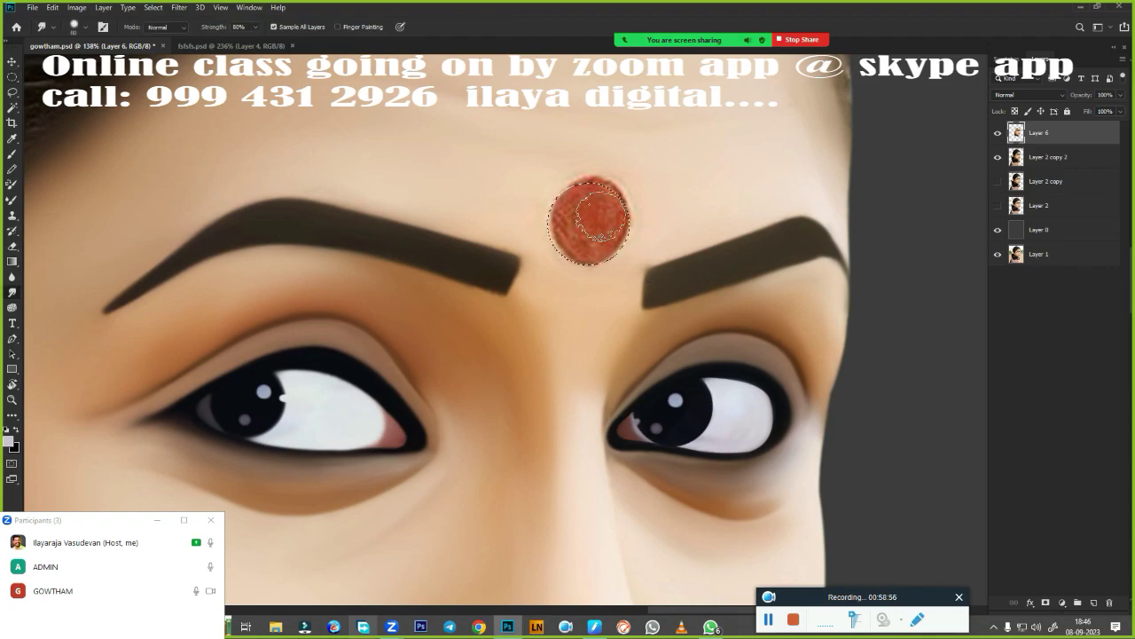
- Darken the bindi with Hue/Saturation: Saturation +24, Lightness -54
{"action": "key", "text": "ctrl+u"}
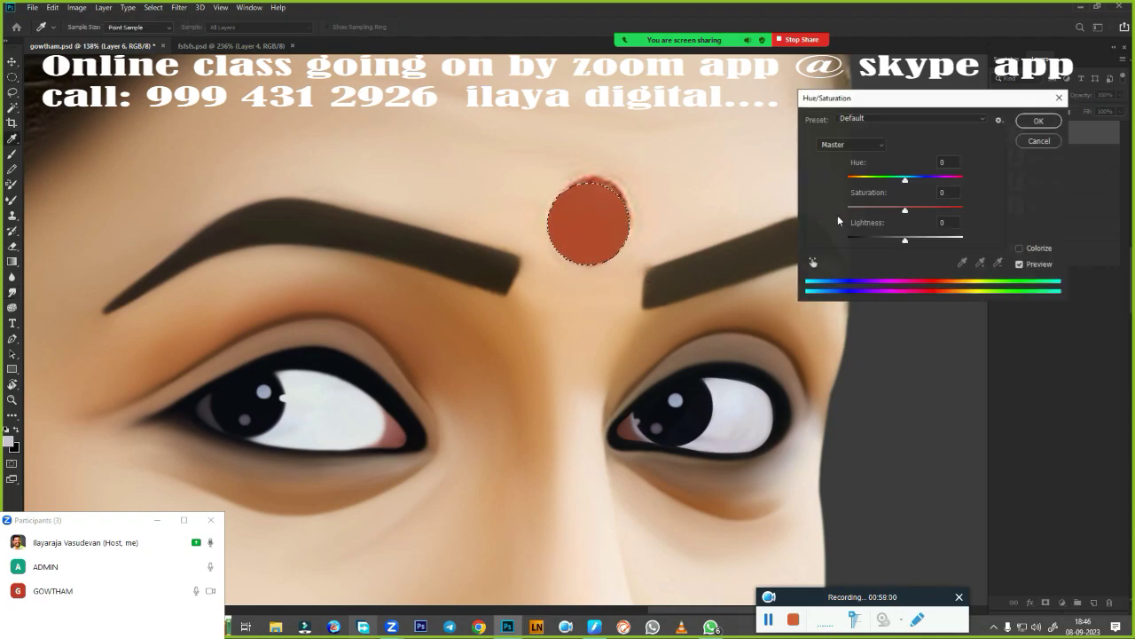
{"action": "mouse_move", "coordinate": [905, 210]}
{"action": "left_mouse_down"}
{"action": "mouse_move", "coordinate": [919, 209]}
{"action": "mouse_move", "coordinate": [898, 241]}
{"action": "mouse_move", "coordinate": [879, 244]}
{"action": "left_mouse_up"}
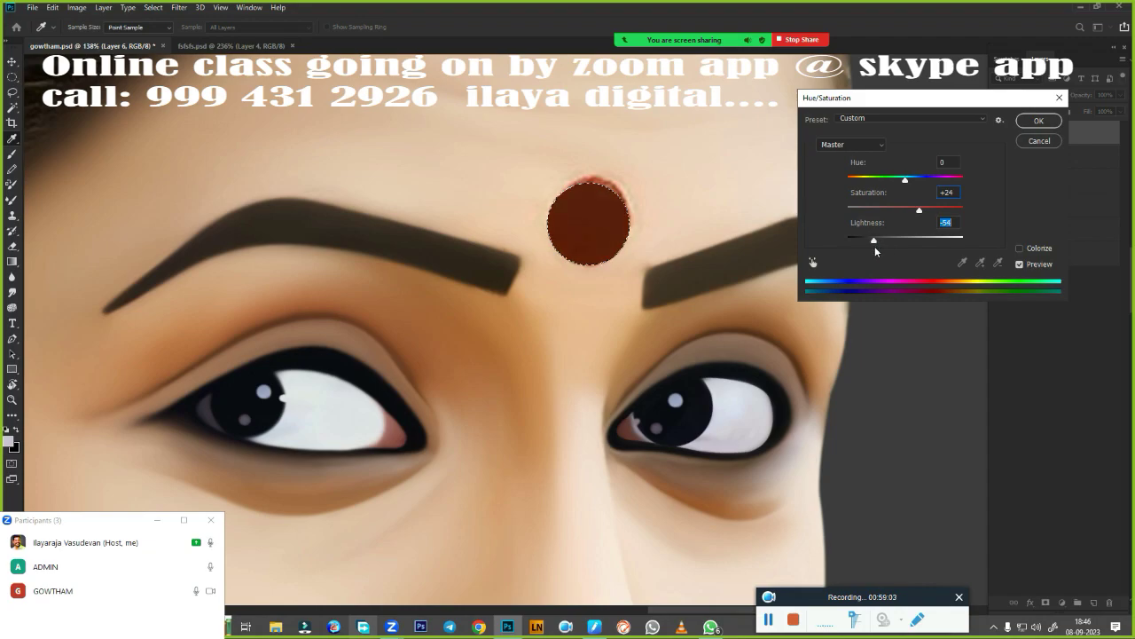
{"action": "key", "text": "Return"}
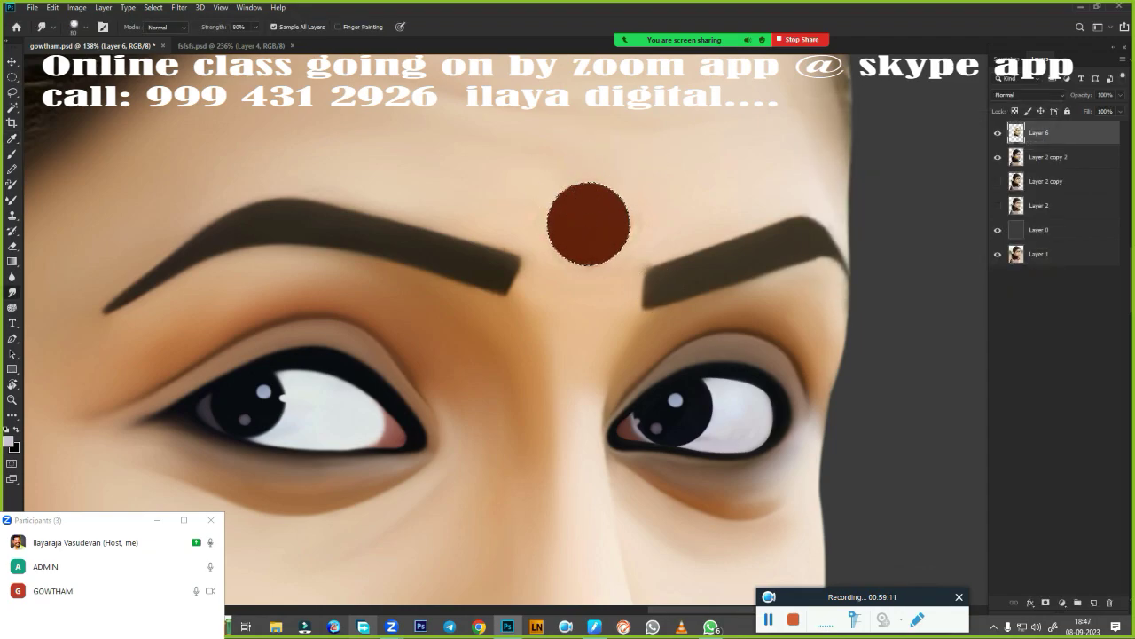
{"action": "scroll", "coordinate": [693, 384], "scroll_direction": "down", "scroll_amount": 5}
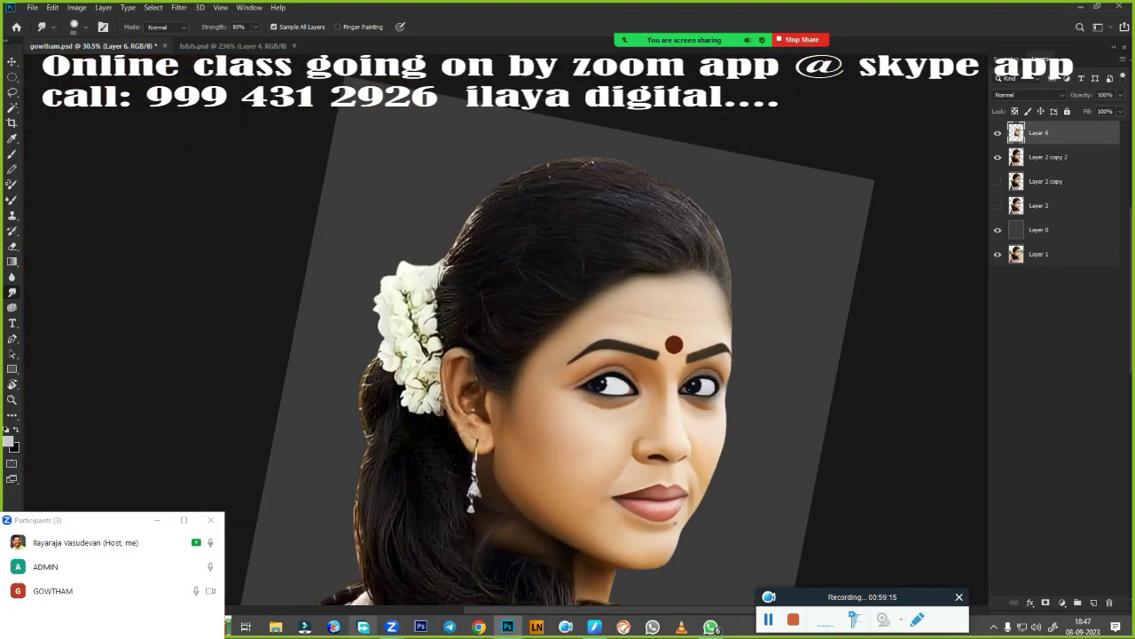
{"action": "scroll", "coordinate": [450, 299], "scroll_direction": "up", "scroll_amount": 3}
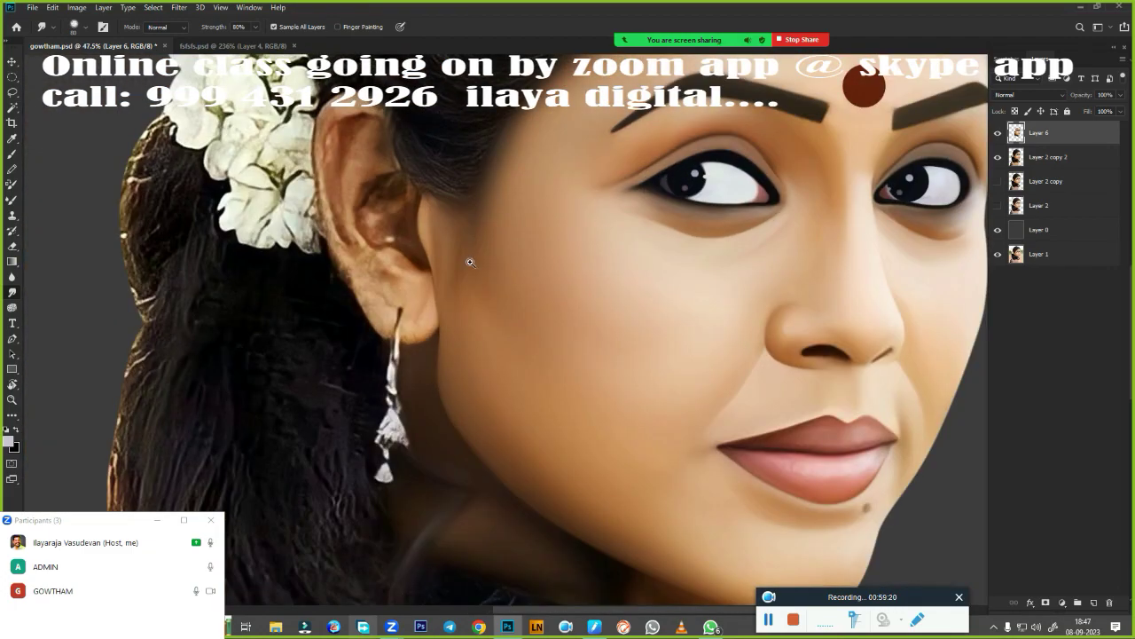
- Smudge away the hair strand on the ear rim and smooth the lobe, crease and inner-ear shading
{"action": "scroll", "coordinate": [450, 299], "scroll_direction": "up", "scroll_amount": 1}
{"action": "scroll", "coordinate": [470, 319], "scroll_direction": "up", "scroll_amount": 1}
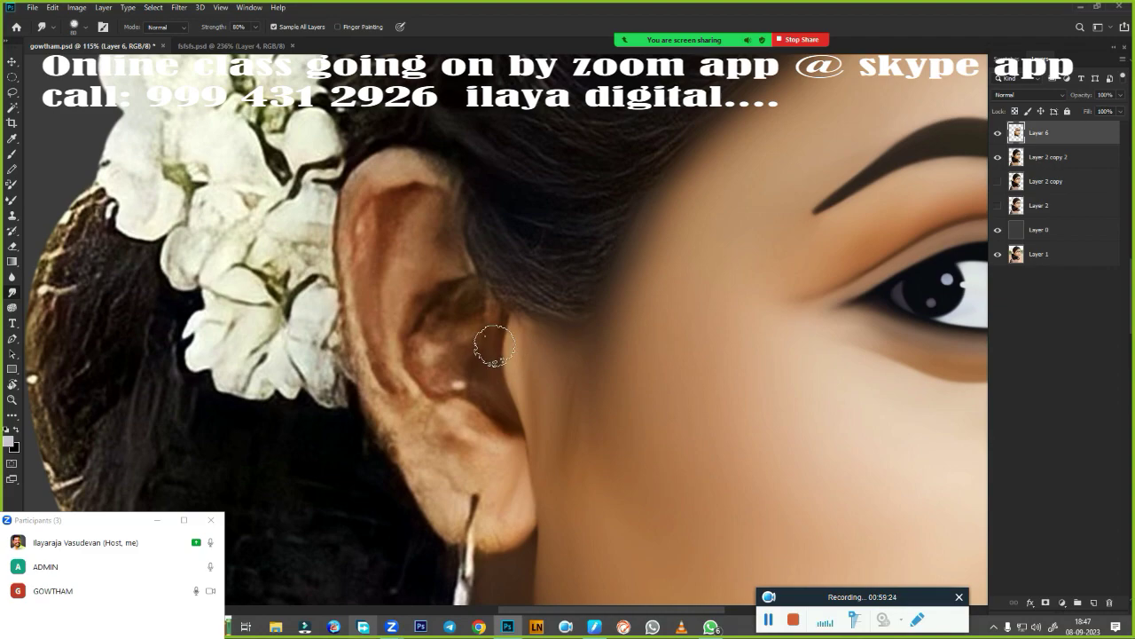
{"action": "mouse_move", "coordinate": [399, 168]}
{"action": "left_mouse_down"}
{"action": "mouse_move", "coordinate": [350, 209]}
{"action": "mouse_move", "coordinate": [352, 296]}
{"action": "left_mouse_up"}
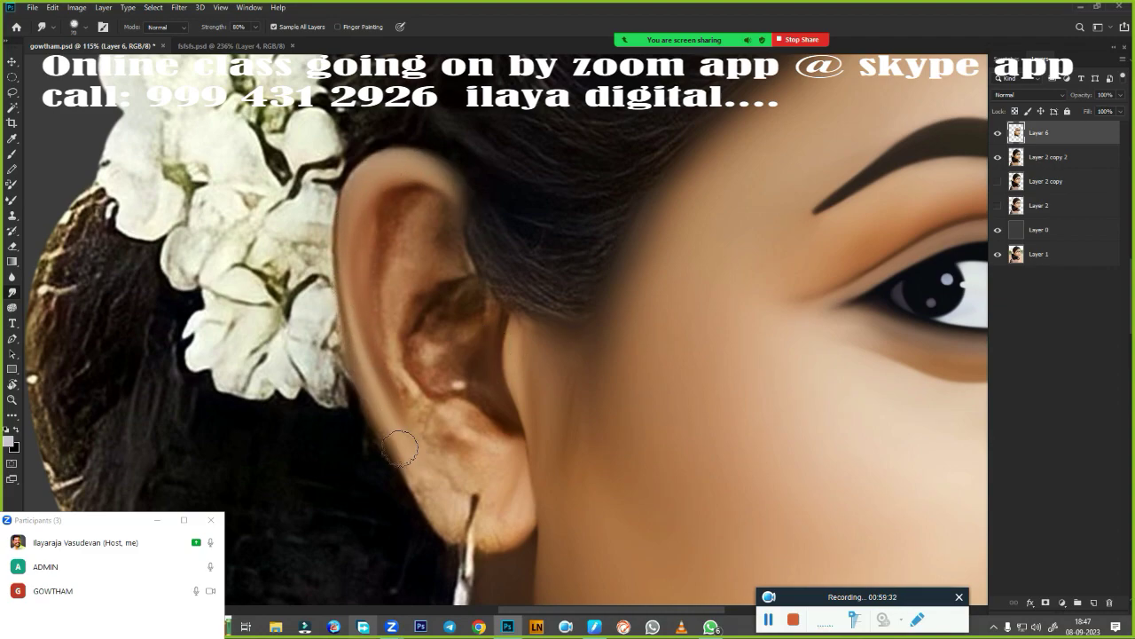
{"action": "left_click_drag", "start_coordinate": [400, 448], "coordinate": [397, 433]}
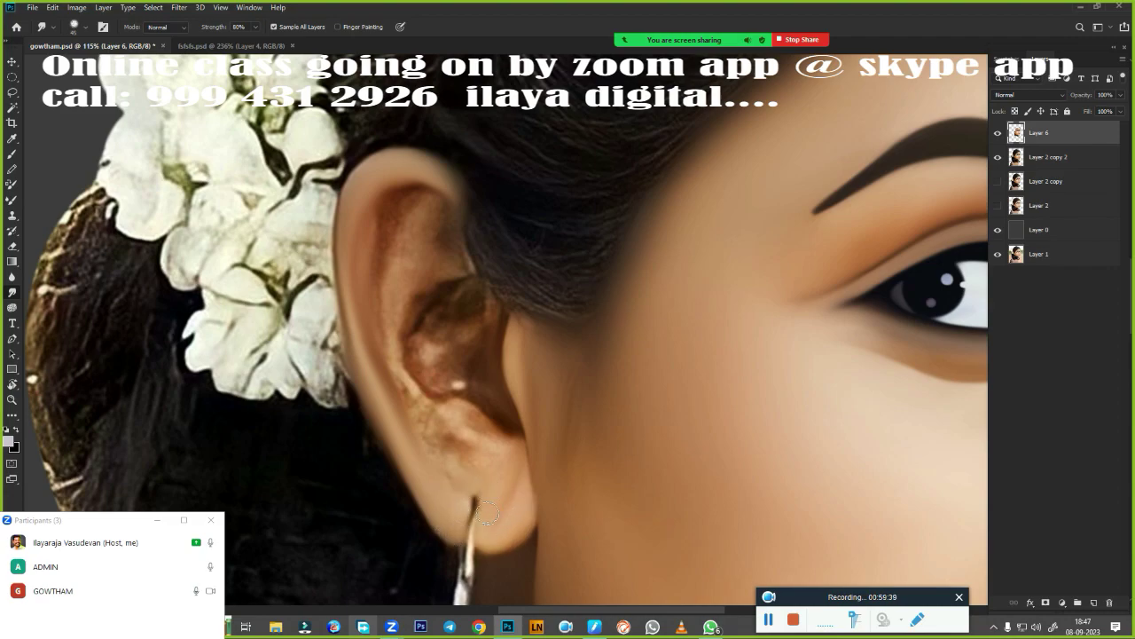
{"action": "left_click_drag", "start_coordinate": [478, 427], "coordinate": [504, 444]}
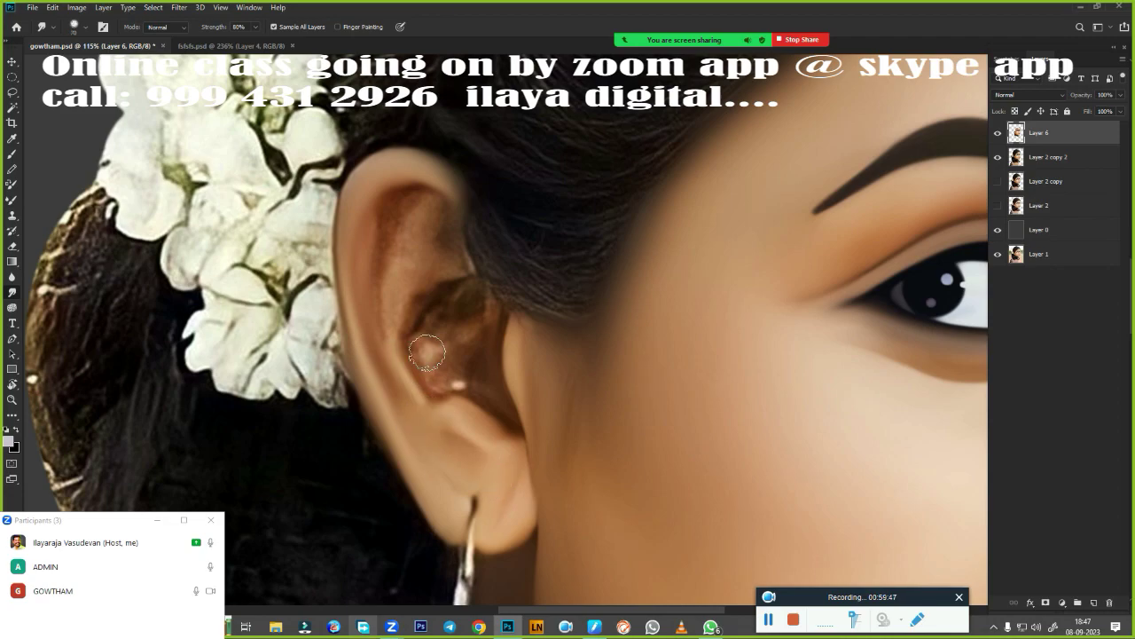
{"action": "mouse_move", "coordinate": [426, 354]}
{"action": "left_mouse_down"}
{"action": "mouse_move", "coordinate": [469, 298]}
{"action": "mouse_move", "coordinate": [487, 395]}
{"action": "left_mouse_up"}
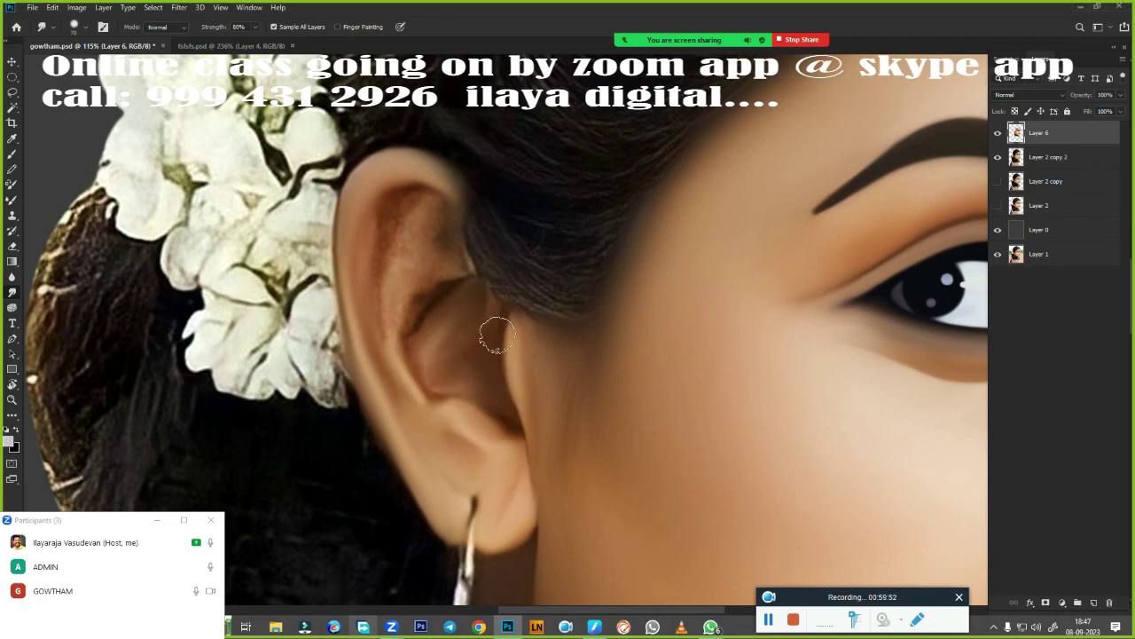
{"action": "left_click_drag", "start_coordinate": [497, 335], "coordinate": [510, 434]}
{"action": "left_click_drag", "start_coordinate": [445, 290], "coordinate": [413, 367]}
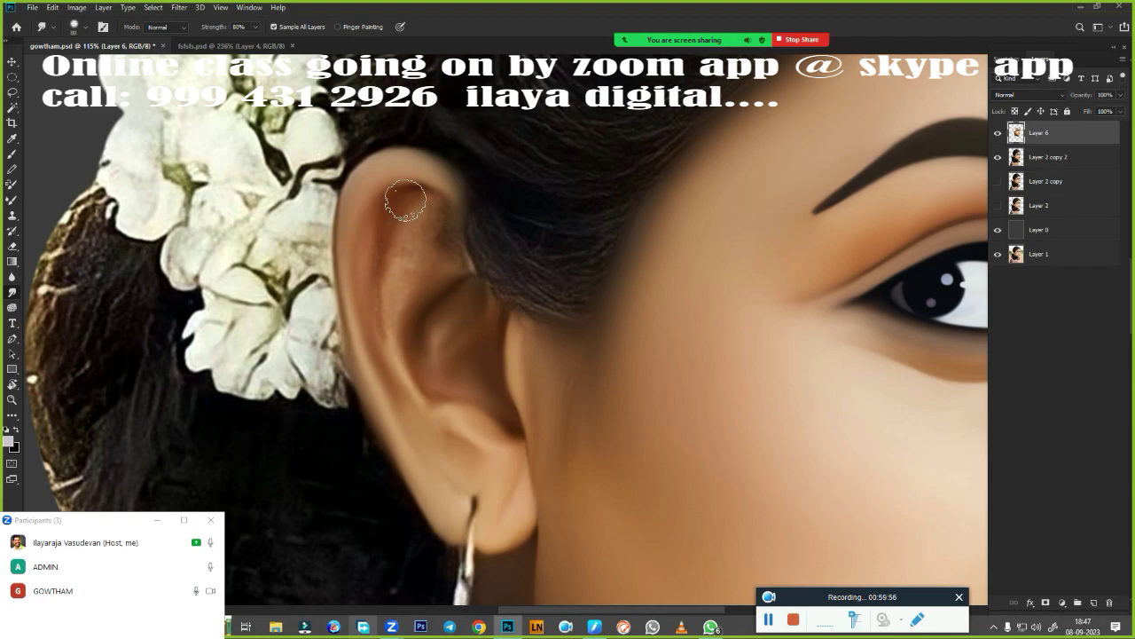
{"action": "left_click_drag", "start_coordinate": [406, 201], "coordinate": [399, 359]}
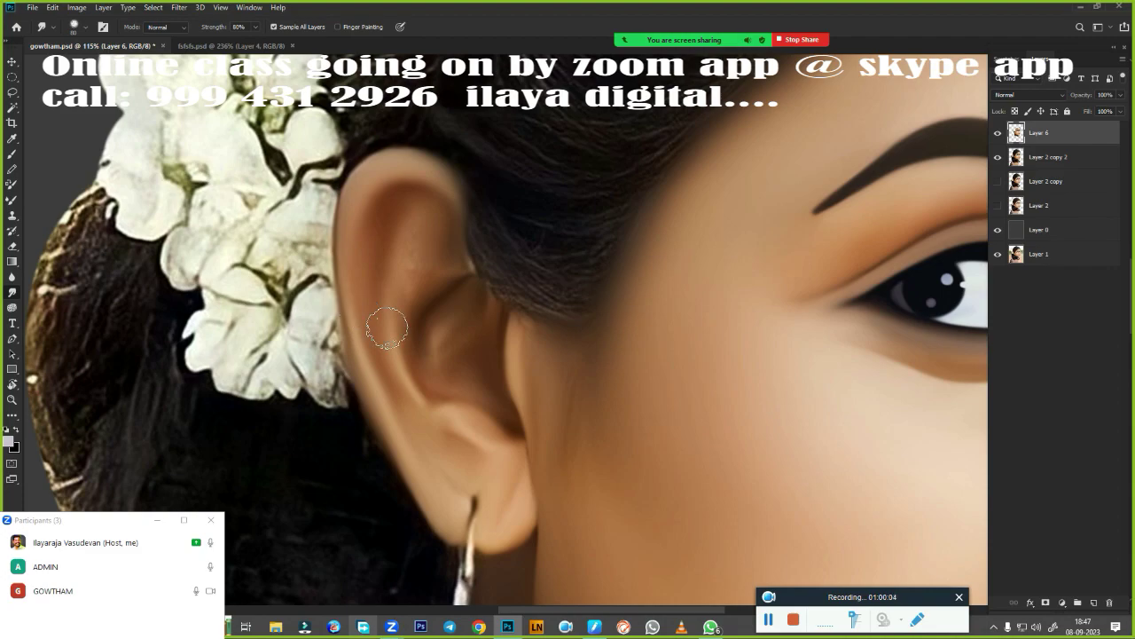
{"action": "left_click_drag", "start_coordinate": [582, 420], "coordinate": [552, 406]}
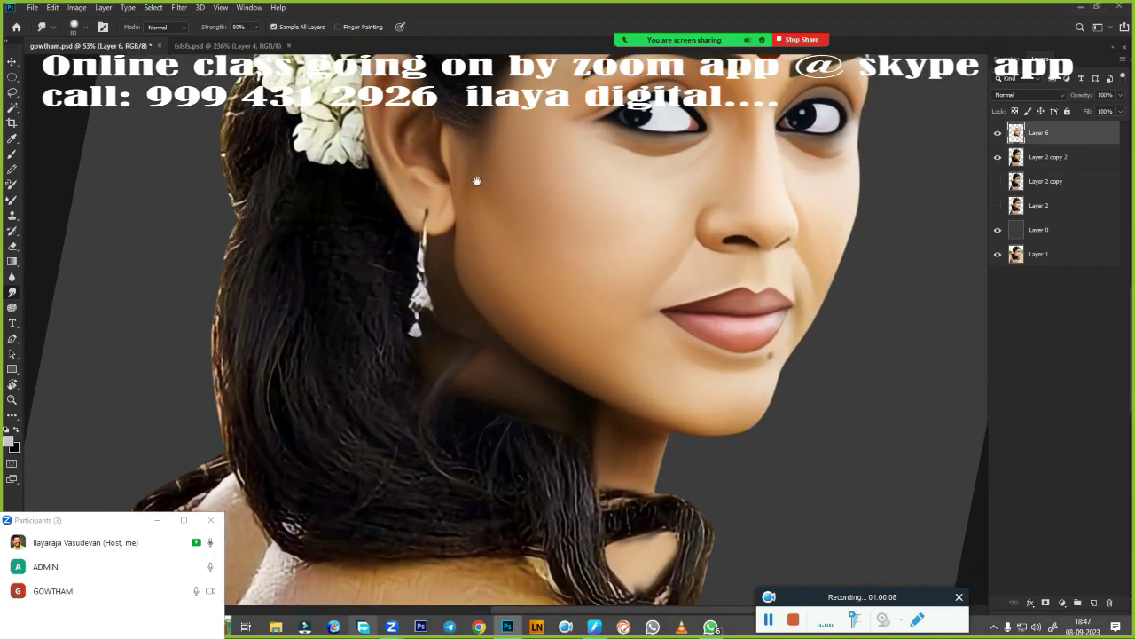
{"action": "key", "text": "e"}
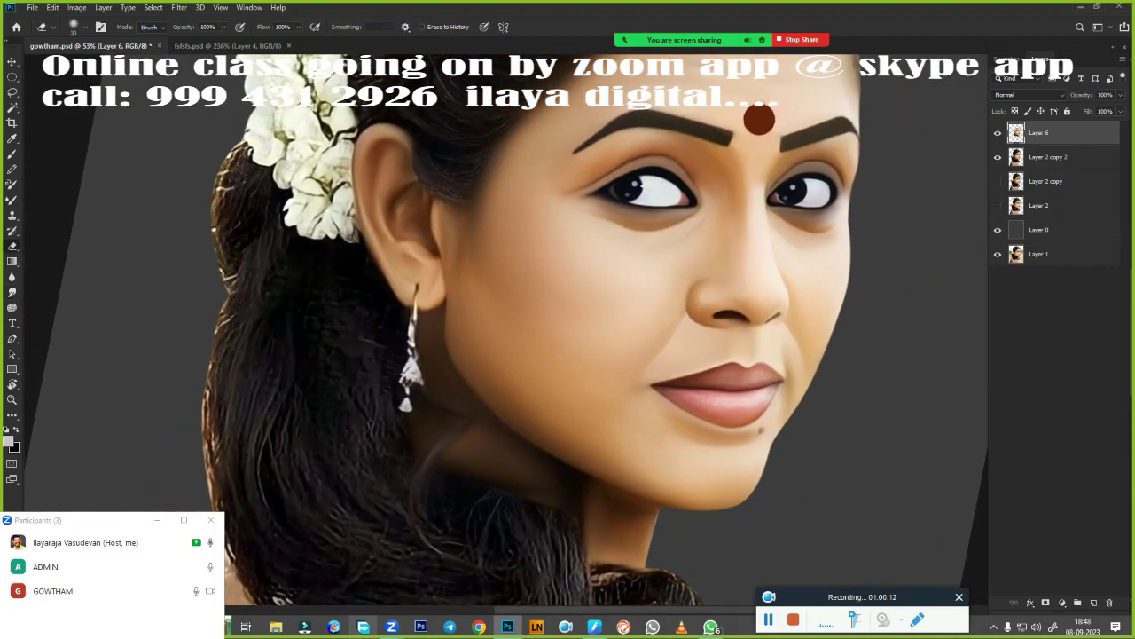
{"action": "left_click_drag", "start_coordinate": [517, 299], "coordinate": [531, 329]}
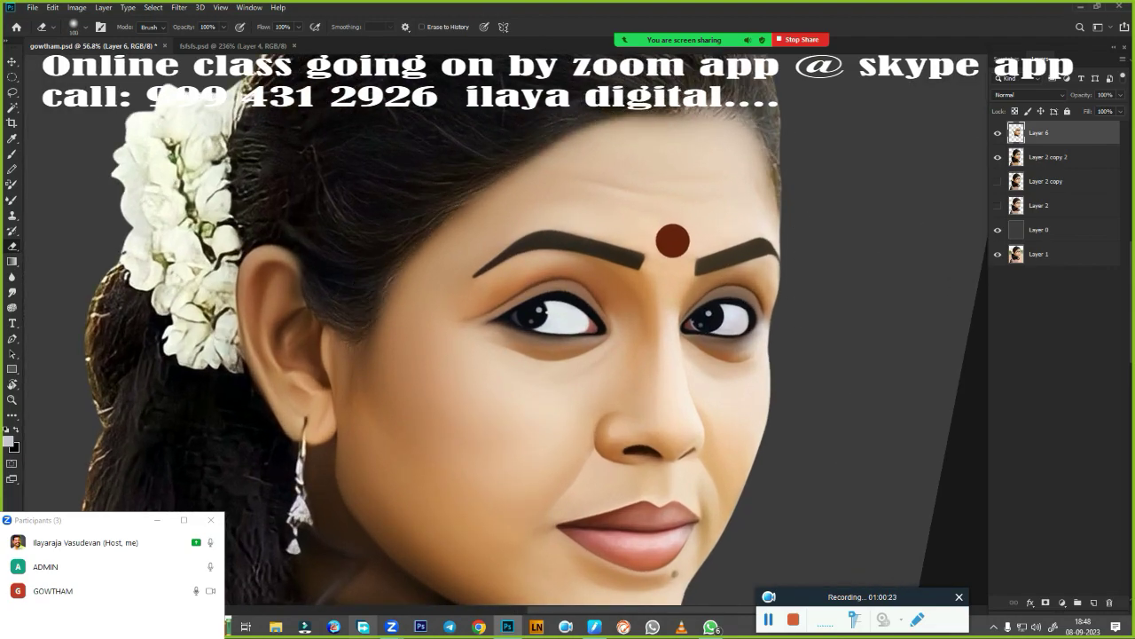
{"action": "left_click_drag", "start_coordinate": [308, 409], "coordinate": [522, 267]}
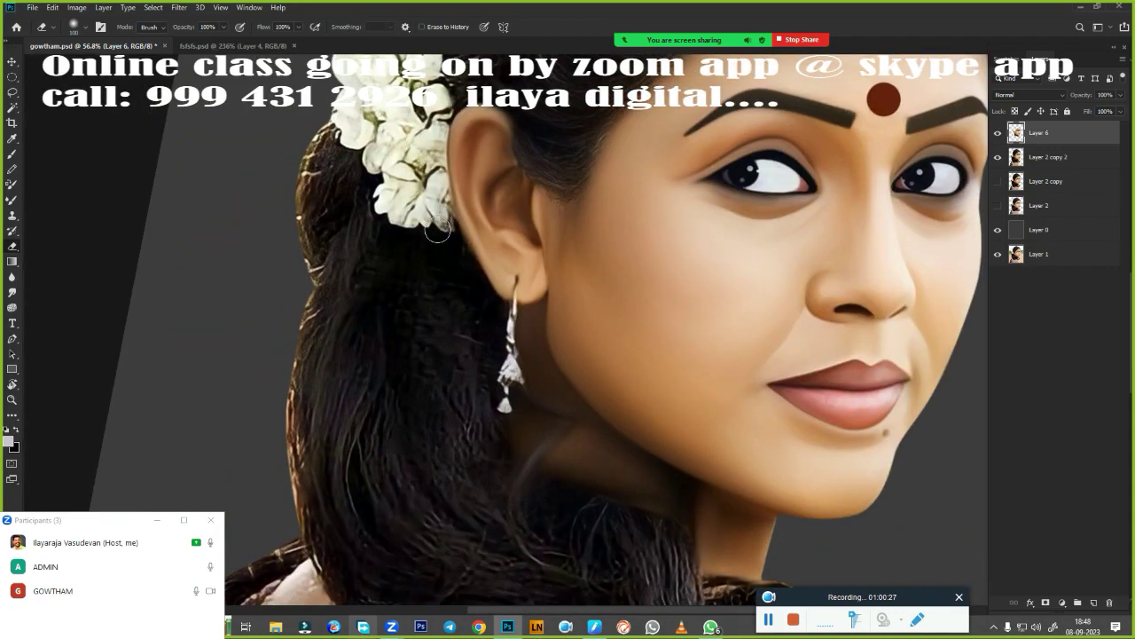
{"action": "left_click_drag", "start_coordinate": [493, 366], "coordinate": [423, 246]}
{"action": "left_click", "coordinate": [709, 229]}
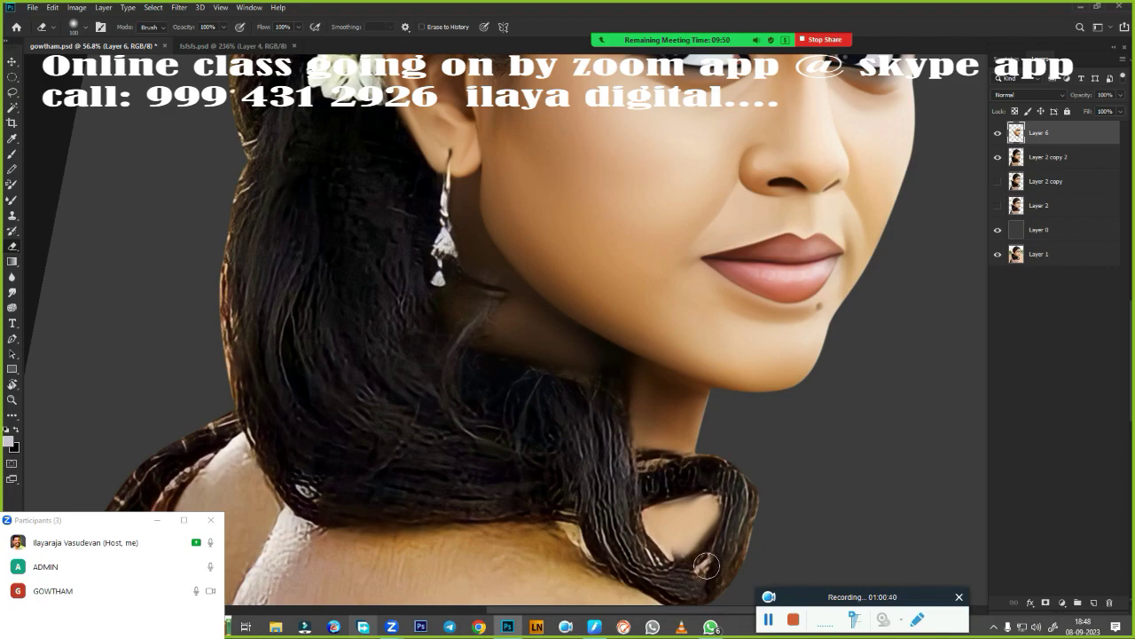
{"action": "key", "text": "ctrl+0"}
- Smudge the neck-hair join and the white streak off the shoulder skin
{"action": "scroll", "coordinate": [487, 405], "scroll_direction": "up", "scroll_amount": 3}
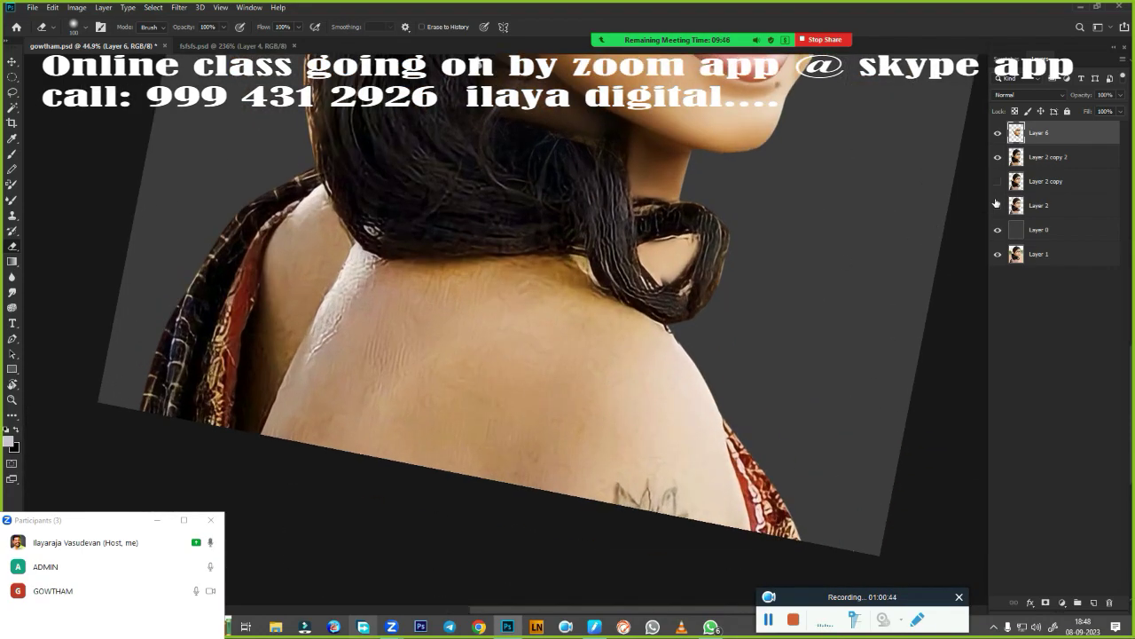
{"action": "scroll", "coordinate": [613, 436], "scroll_direction": "up", "scroll_amount": 2}
{"action": "key", "text": "r"}
{"action": "scroll", "coordinate": [613, 435], "scroll_direction": "up", "scroll_amount": 1}
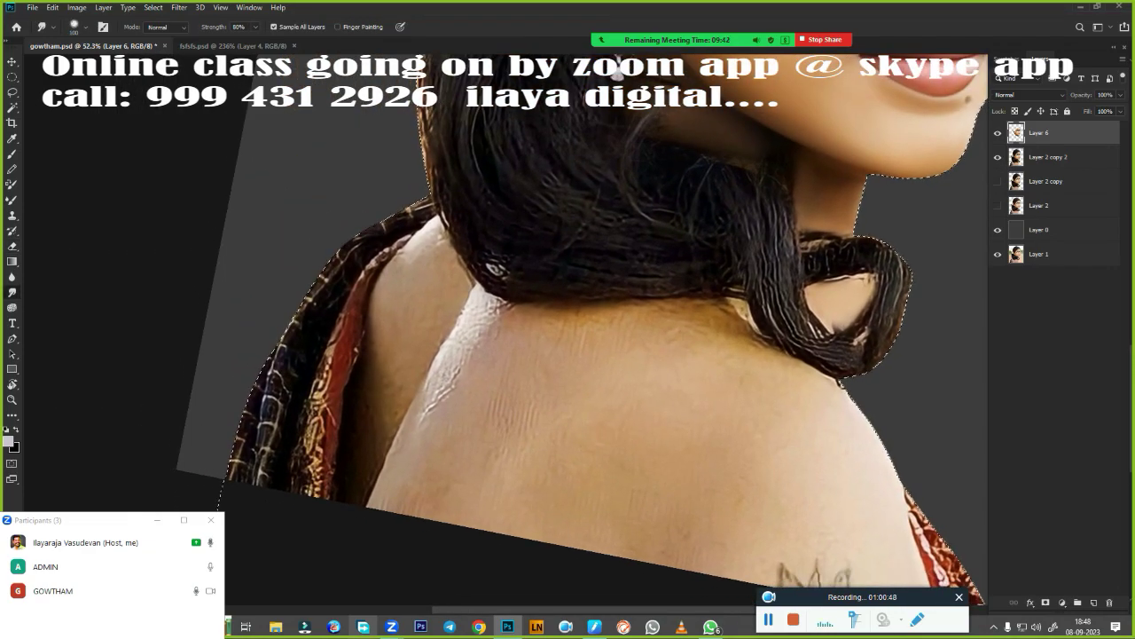
{"action": "left_click_drag", "start_coordinate": [434, 240], "coordinate": [442, 264]}
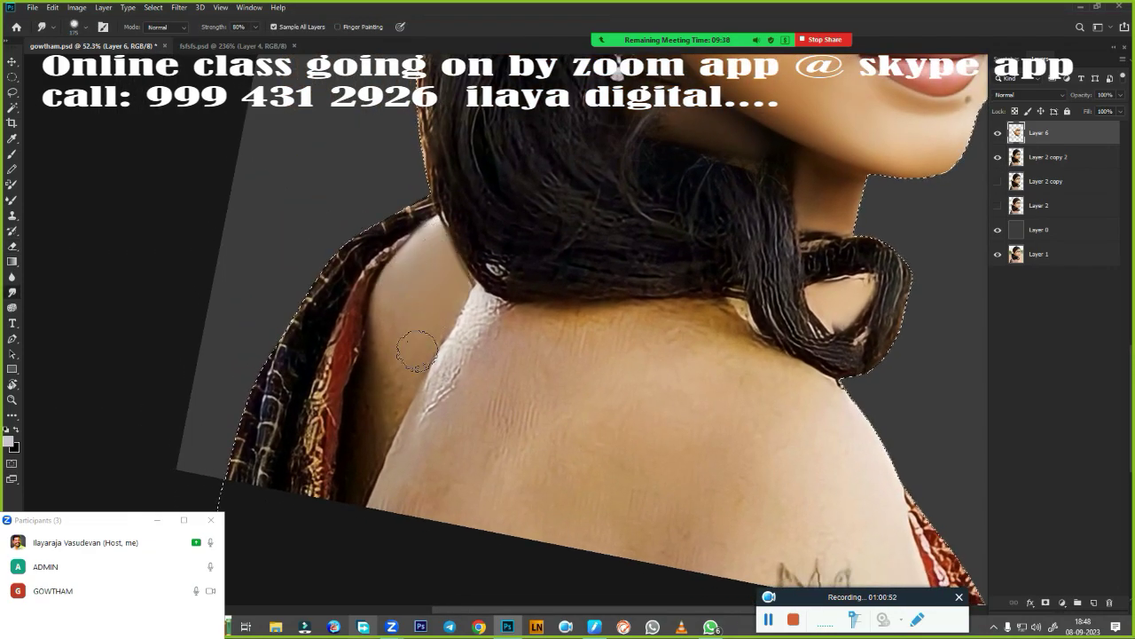
{"action": "key", "text": "bracketright"}
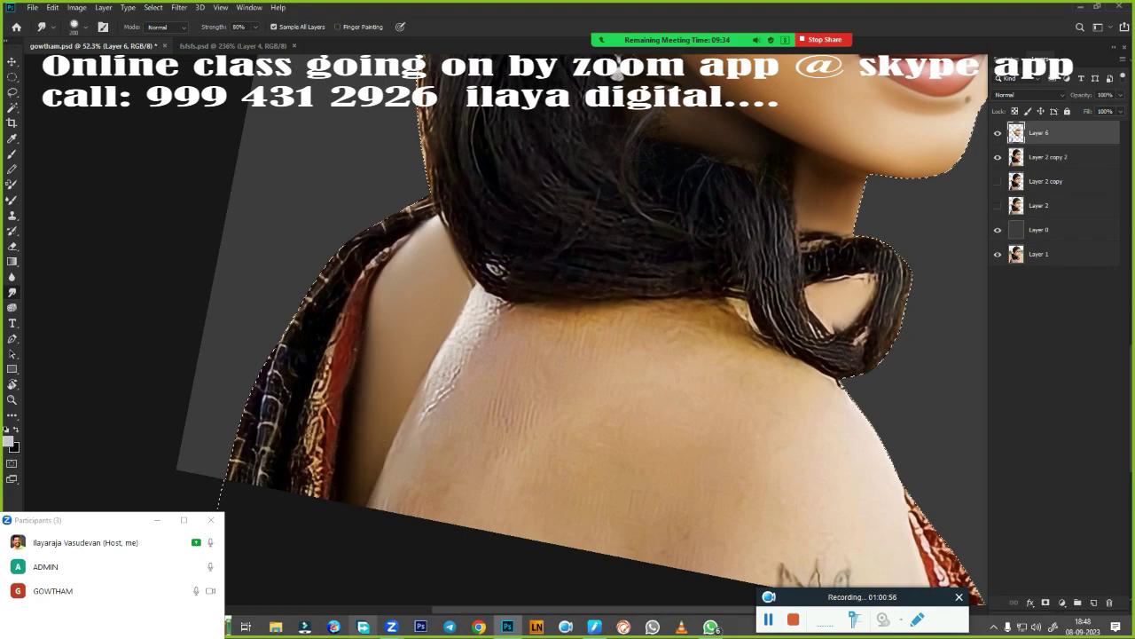
{"action": "left_click_drag", "start_coordinate": [479, 342], "coordinate": [403, 488]}
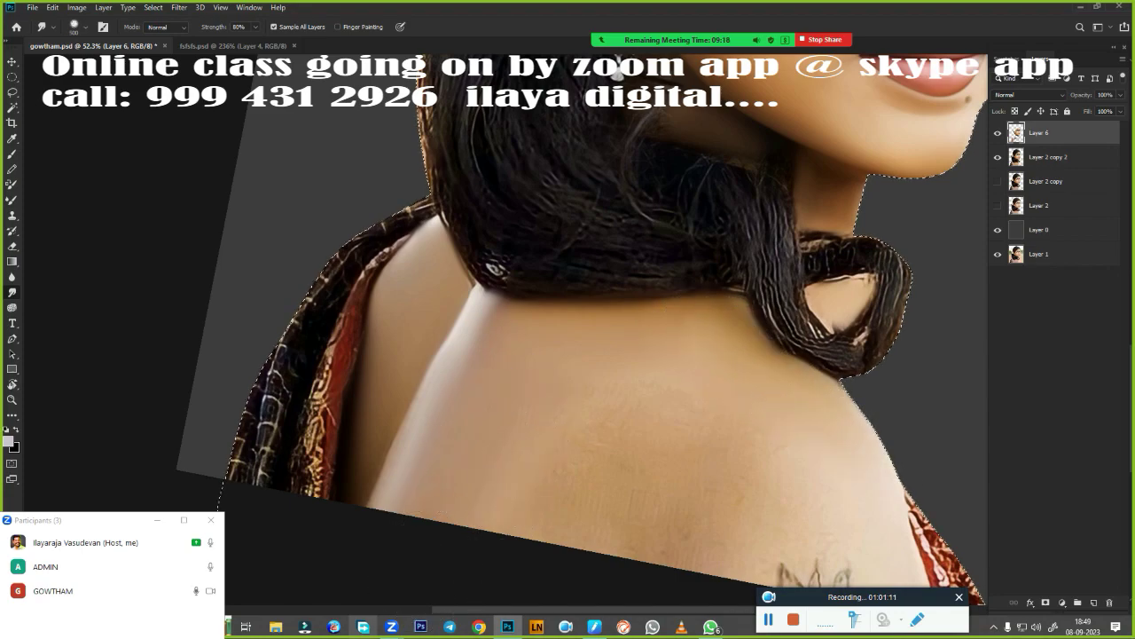
{"action": "left_click_drag", "start_coordinate": [786, 568], "coordinate": [680, 437]}
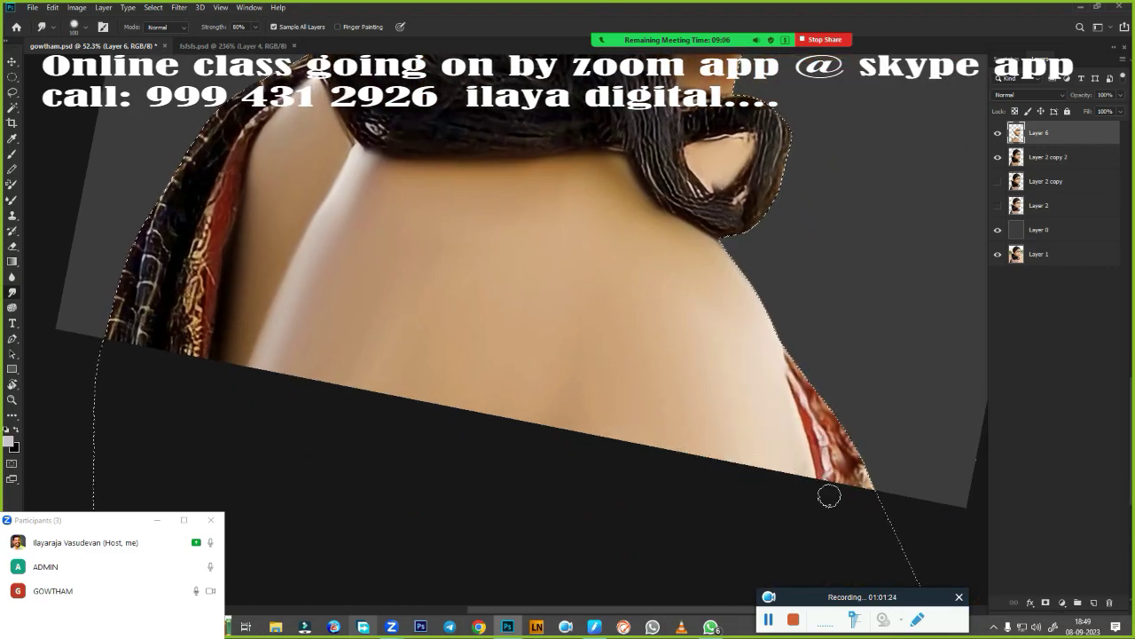
- Smear the red plaid saree edge down the shoulder into the hair, then straighten the view
{"action": "scroll", "coordinate": [436, 385], "scroll_direction": "up", "scroll_amount": 3}
{"action": "scroll", "coordinate": [407, 375], "scroll_direction": "left", "scroll_amount": 3}
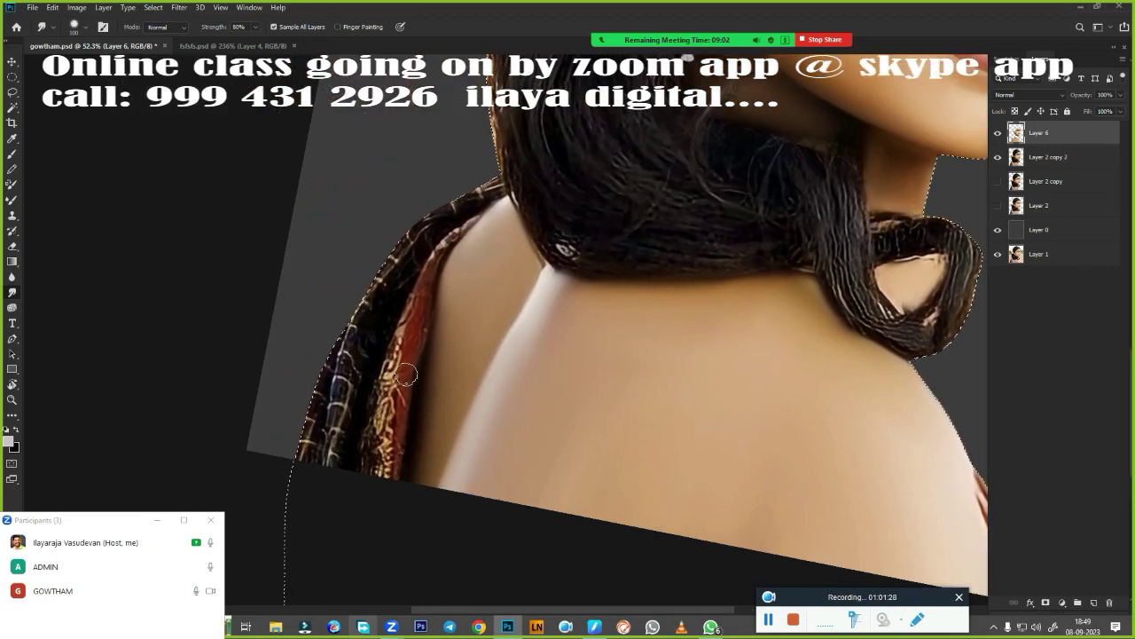
{"action": "left_click_drag", "start_coordinate": [406, 375], "coordinate": [389, 477]}
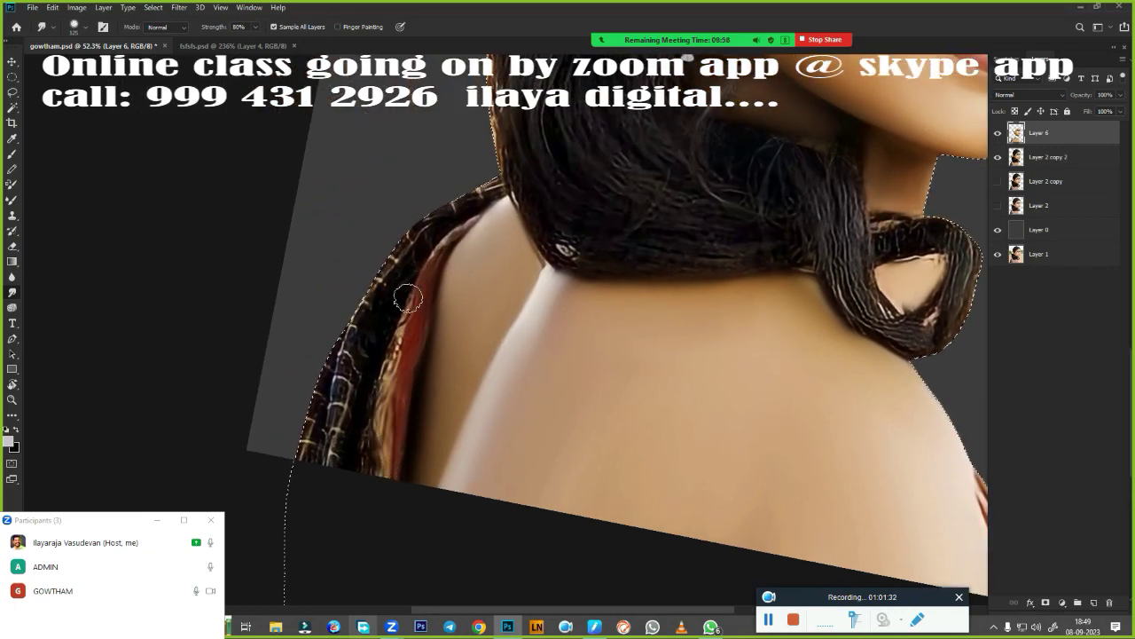
{"action": "mouse_move", "coordinate": [408, 299]}
{"action": "left_mouse_down"}
{"action": "mouse_move", "coordinate": [350, 476]}
{"action": "mouse_move", "coordinate": [310, 436]}
{"action": "left_mouse_up"}
{"action": "left_click_drag", "start_coordinate": [355, 316], "coordinate": [353, 470]}
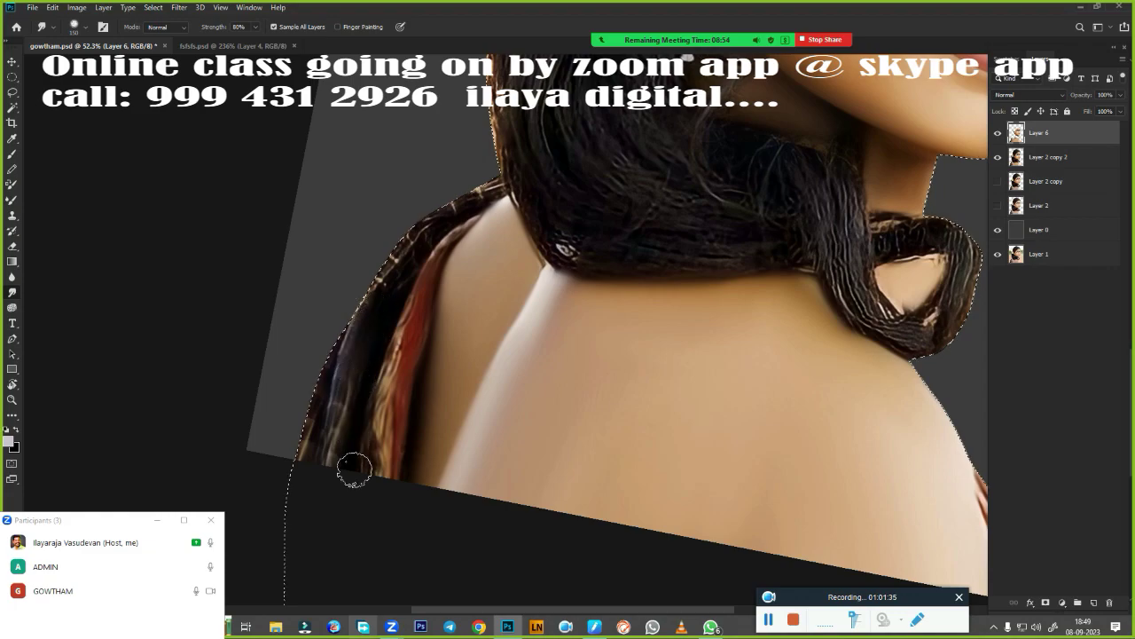
{"action": "left_click_drag", "start_coordinate": [412, 240], "coordinate": [488, 191]}
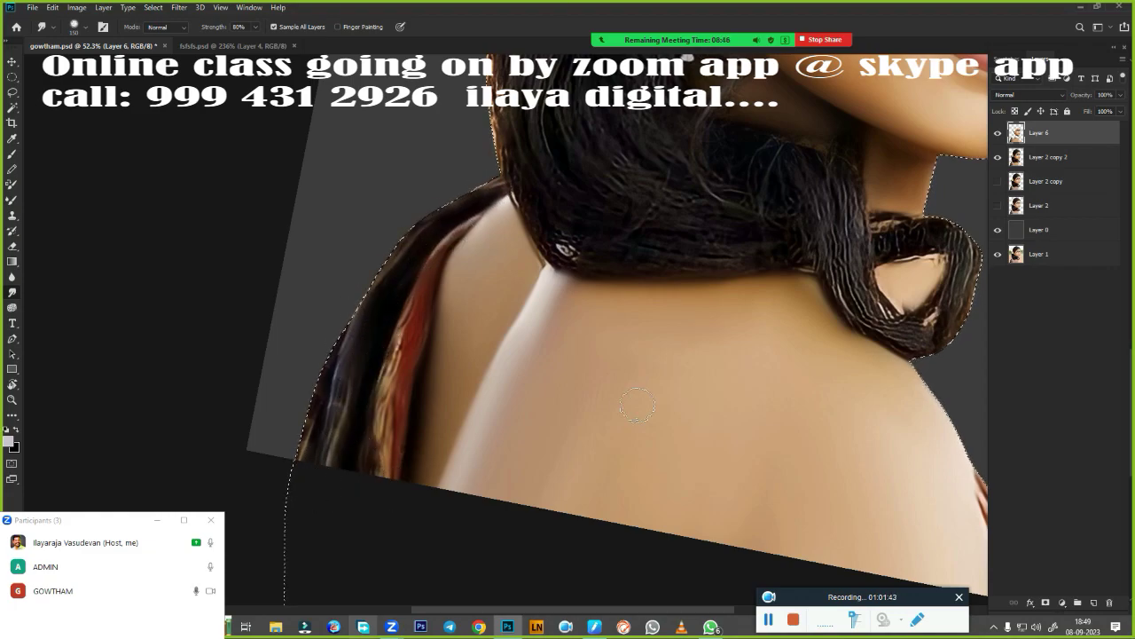
{"action": "scroll", "coordinate": [600, 357], "scroll_direction": "down", "scroll_amount": 2}
{"action": "left_click_drag", "start_coordinate": [600, 357], "coordinate": [695, 389]}
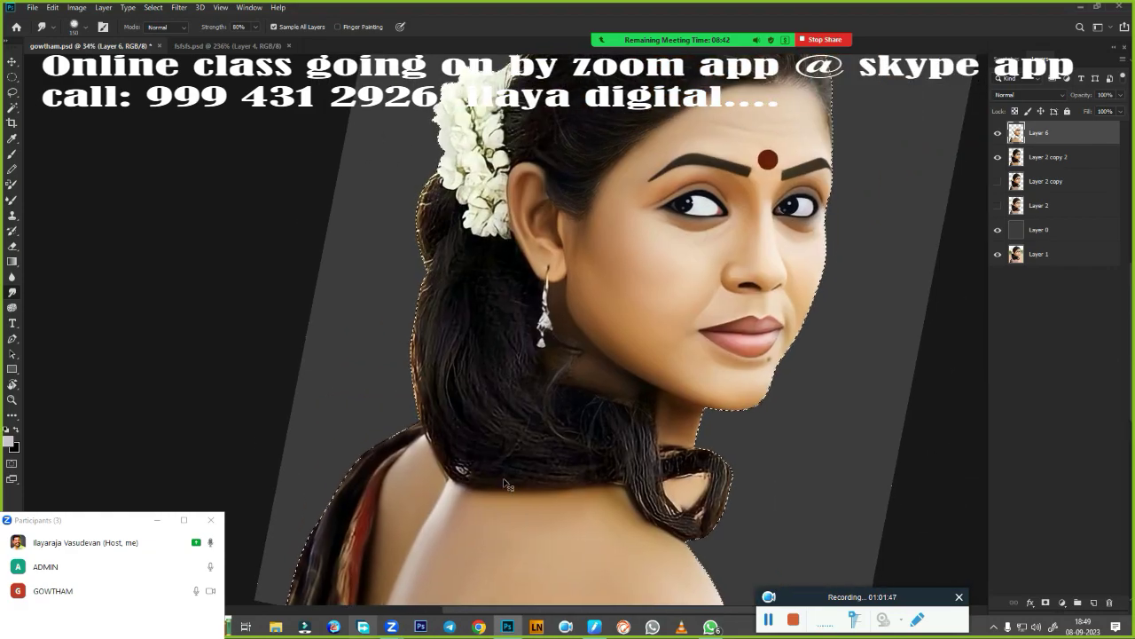
- Blend the left hair edge into the background and smooth the strands below the earring
{"action": "scroll", "coordinate": [695, 389], "scroll_direction": "down", "scroll_amount": 1}
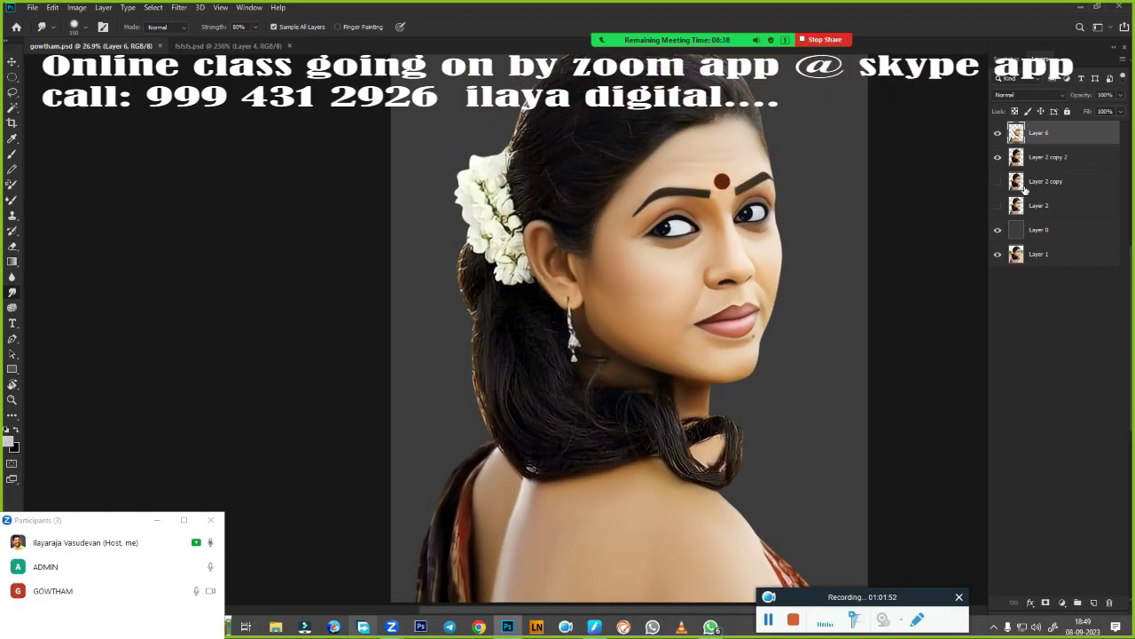
{"action": "scroll", "coordinate": [600, 346], "scroll_direction": "up", "scroll_amount": 3}
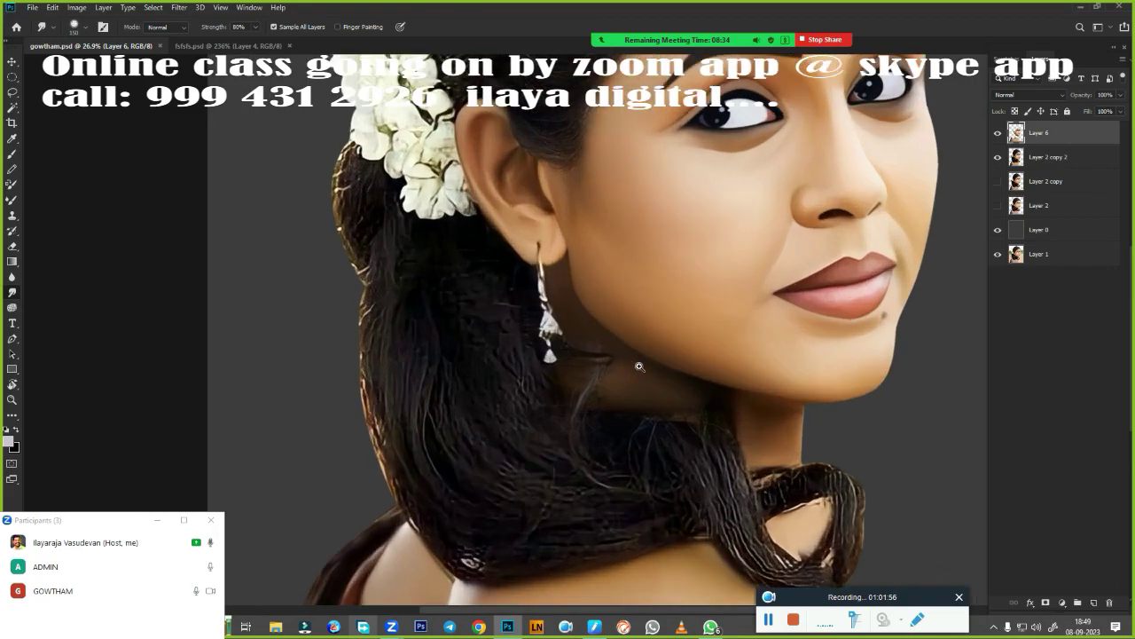
{"action": "mouse_move", "coordinate": [337, 178]}
{"action": "left_mouse_down"}
{"action": "mouse_move", "coordinate": [325, 139]}
{"action": "mouse_move", "coordinate": [330, 213]}
{"action": "mouse_move", "coordinate": [342, 222]}
{"action": "mouse_move", "coordinate": [361, 199]}
{"action": "mouse_move", "coordinate": [304, 228]}
{"action": "mouse_move", "coordinate": [347, 385]}
{"action": "mouse_move", "coordinate": [393, 314]}
{"action": "mouse_move", "coordinate": [457, 536]}
{"action": "mouse_move", "coordinate": [499, 418]}
{"action": "mouse_move", "coordinate": [468, 261]}
{"action": "mouse_move", "coordinate": [444, 240]}
{"action": "mouse_move", "coordinate": [372, 217]}
{"action": "mouse_move", "coordinate": [423, 322]}
{"action": "mouse_move", "coordinate": [347, 452]}
{"action": "mouse_move", "coordinate": [407, 505]}
{"action": "left_mouse_up"}
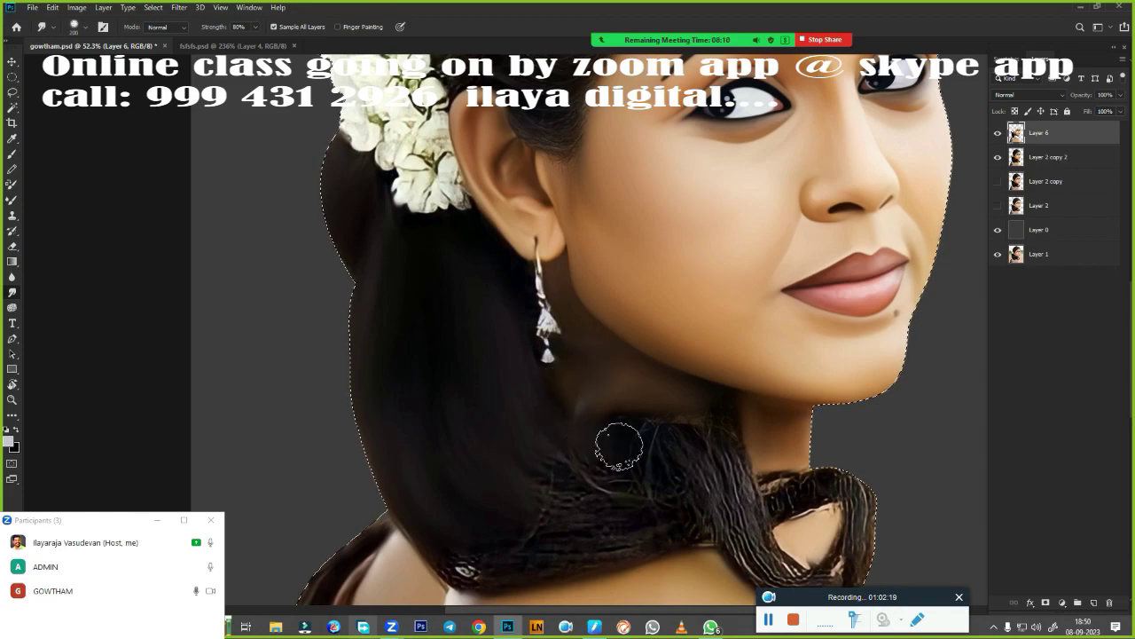
{"action": "mouse_move", "coordinate": [619, 448]}
{"action": "left_mouse_down"}
{"action": "mouse_move", "coordinate": [615, 426]}
{"action": "mouse_move", "coordinate": [722, 462]}
{"action": "left_mouse_up"}
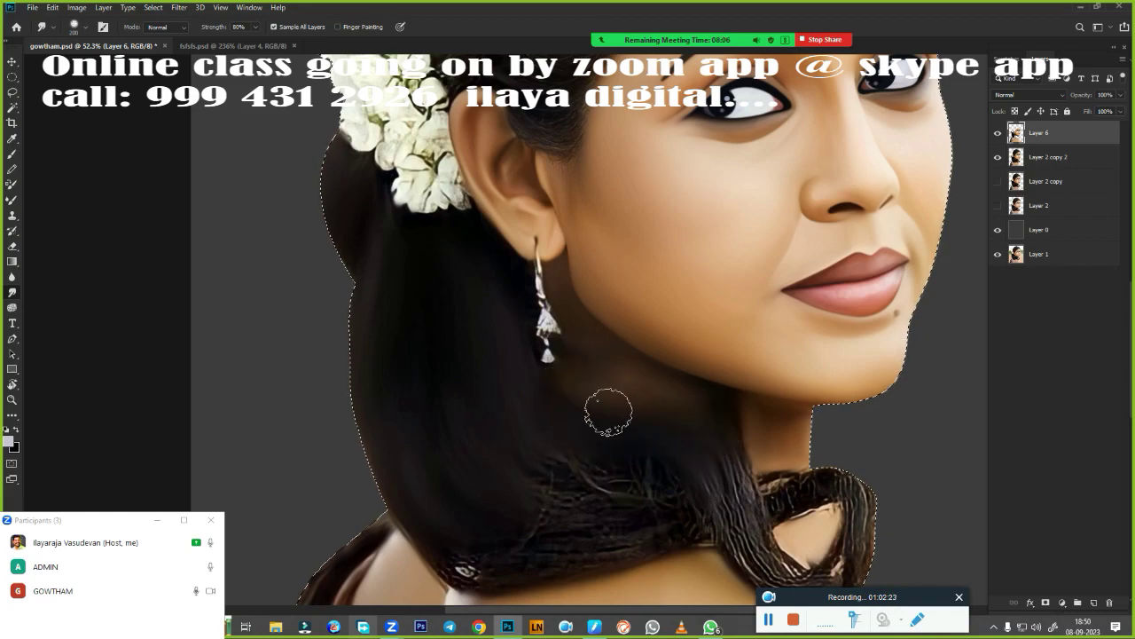
{"action": "scroll", "coordinate": [545, 359], "scroll_direction": "down", "scroll_amount": 5}
- Smooth the hair curl by the neck, the stringy neck hair and the edge over the left shoulder
{"action": "mouse_move", "coordinate": [710, 301]}
{"action": "left_mouse_down"}
{"action": "mouse_move", "coordinate": [763, 373]}
{"action": "mouse_move", "coordinate": [833, 336]}
{"action": "mouse_move", "coordinate": [772, 266]}
{"action": "mouse_move", "coordinate": [820, 306]}
{"action": "mouse_move", "coordinate": [763, 311]}
{"action": "mouse_move", "coordinate": [832, 351]}
{"action": "left_mouse_up"}
{"action": "left_click_drag", "start_coordinate": [781, 310], "coordinate": [799, 323]}
{"action": "mouse_move", "coordinate": [745, 355]}
{"action": "left_mouse_down"}
{"action": "mouse_move", "coordinate": [844, 329]}
{"action": "mouse_move", "coordinate": [803, 391]}
{"action": "left_mouse_up"}
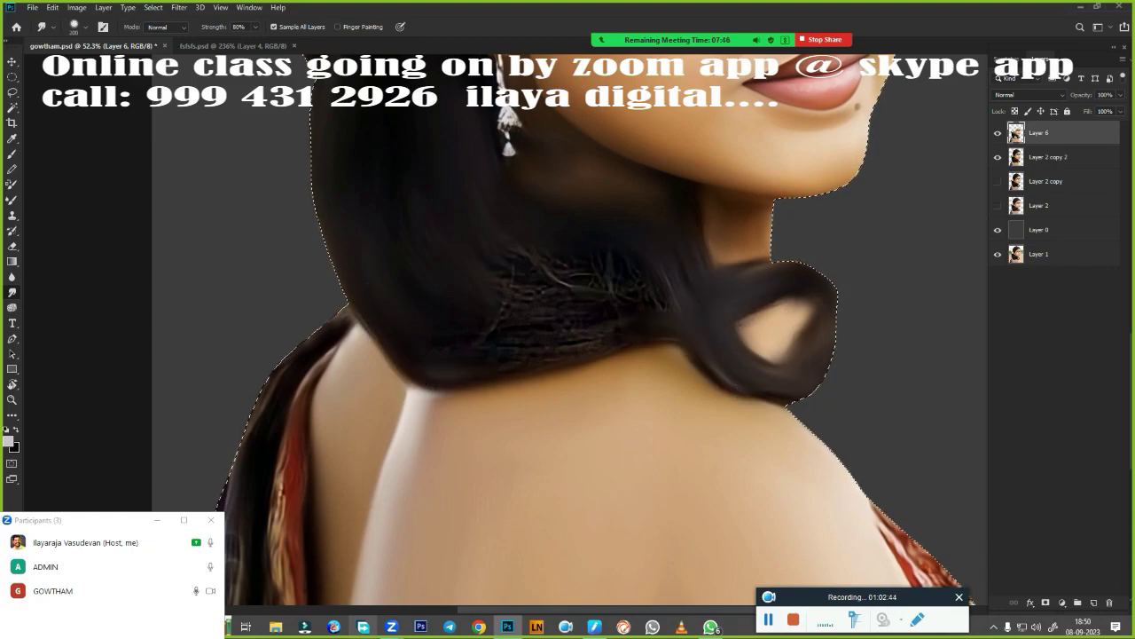
{"action": "mouse_move", "coordinate": [566, 337]}
{"action": "left_mouse_down"}
{"action": "mouse_move", "coordinate": [636, 322]}
{"action": "mouse_move", "coordinate": [550, 292]}
{"action": "mouse_move", "coordinate": [638, 286]}
{"action": "mouse_move", "coordinate": [562, 255]}
{"action": "mouse_move", "coordinate": [698, 347]}
{"action": "mouse_move", "coordinate": [521, 364]}
{"action": "left_mouse_up"}
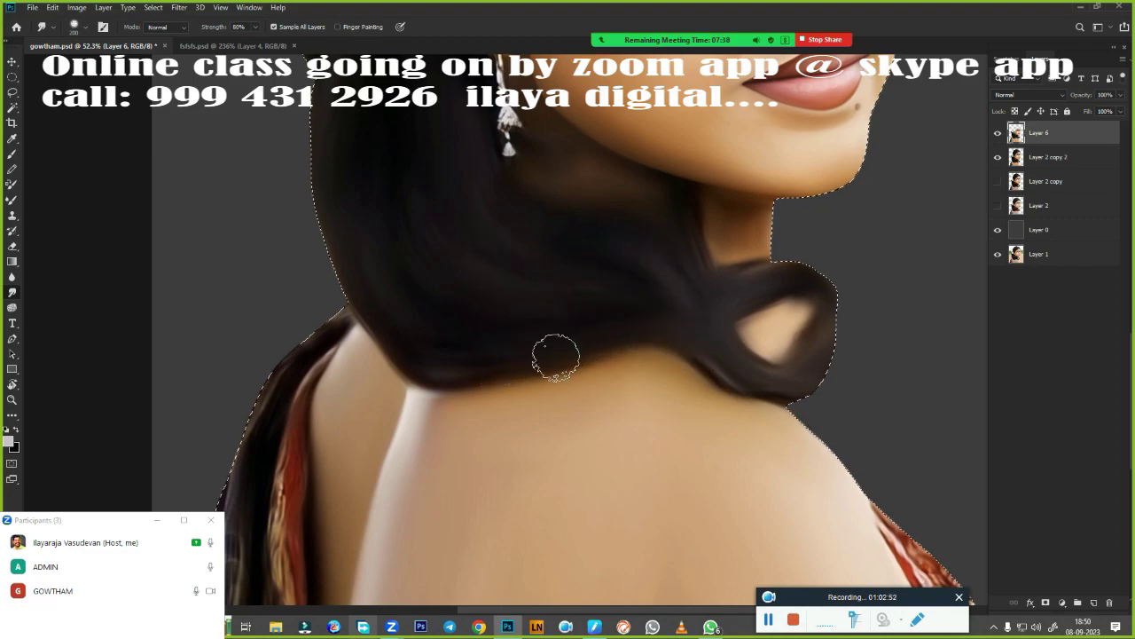
{"action": "left_click_drag", "start_coordinate": [375, 309], "coordinate": [335, 325]}
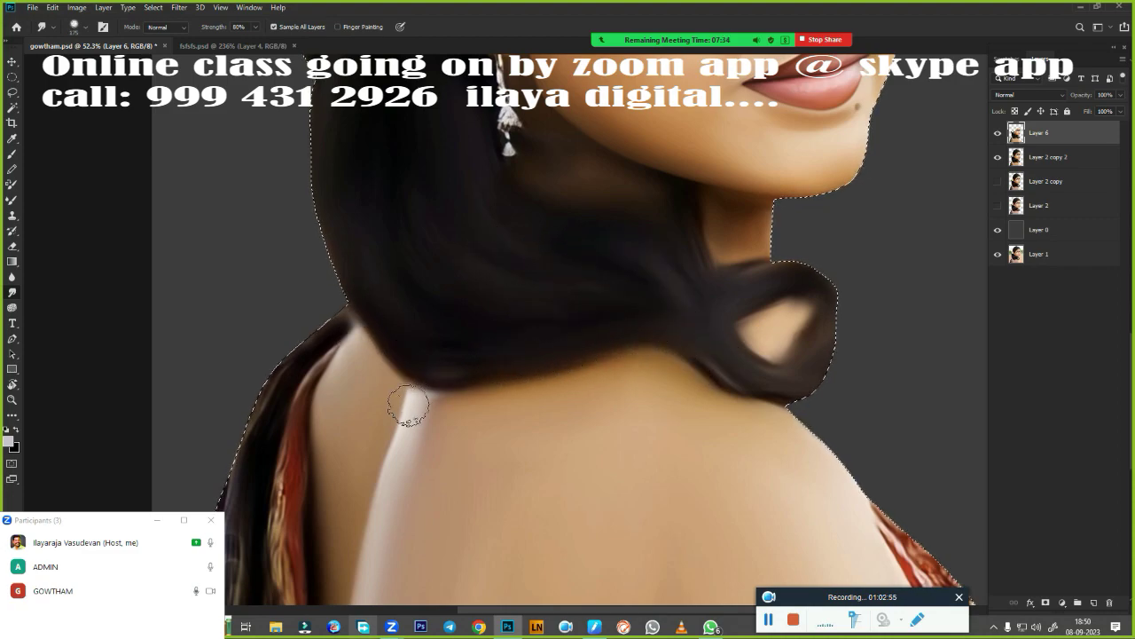
{"action": "scroll", "coordinate": [408, 407], "scroll_direction": "down", "scroll_amount": 3}
{"action": "scroll", "coordinate": [545, 362], "scroll_direction": "up", "scroll_amount": 2}
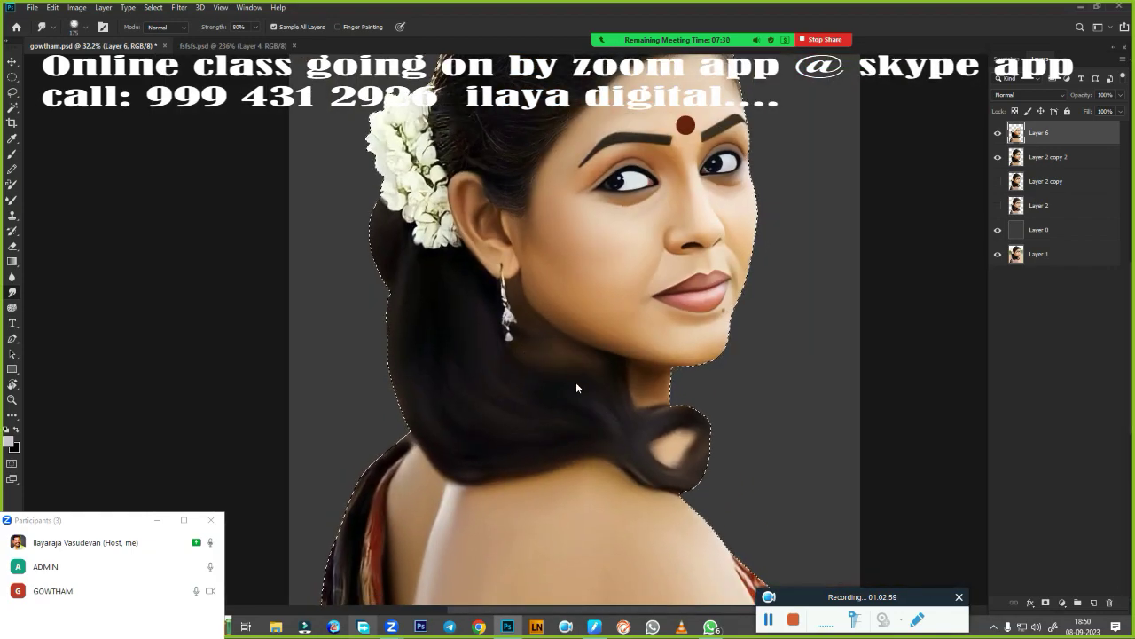
- Smudge the right and top hairline and the hair beside the flowers above the ear smoother and darker
{"action": "scroll", "coordinate": [576, 388], "scroll_direction": "up", "scroll_amount": 1}
{"action": "scroll", "coordinate": [567, 337], "scroll_direction": "up", "scroll_amount": 1}
{"action": "scroll", "coordinate": [559, 293], "scroll_direction": "up", "scroll_amount": 1}
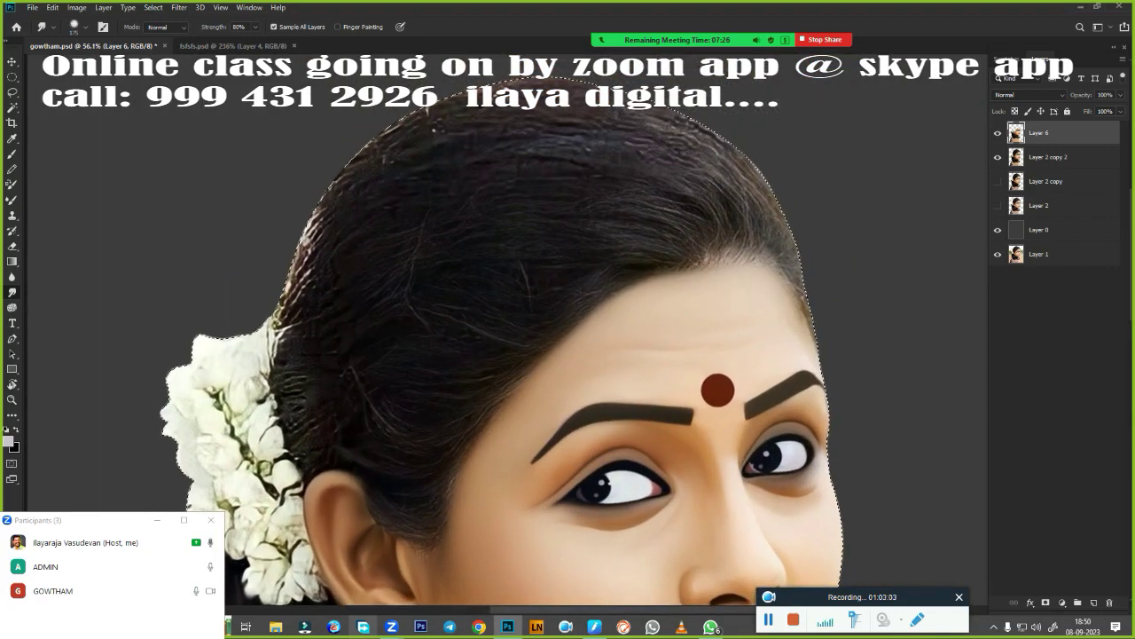
{"action": "left_click_drag", "start_coordinate": [735, 172], "coordinate": [763, 239]}
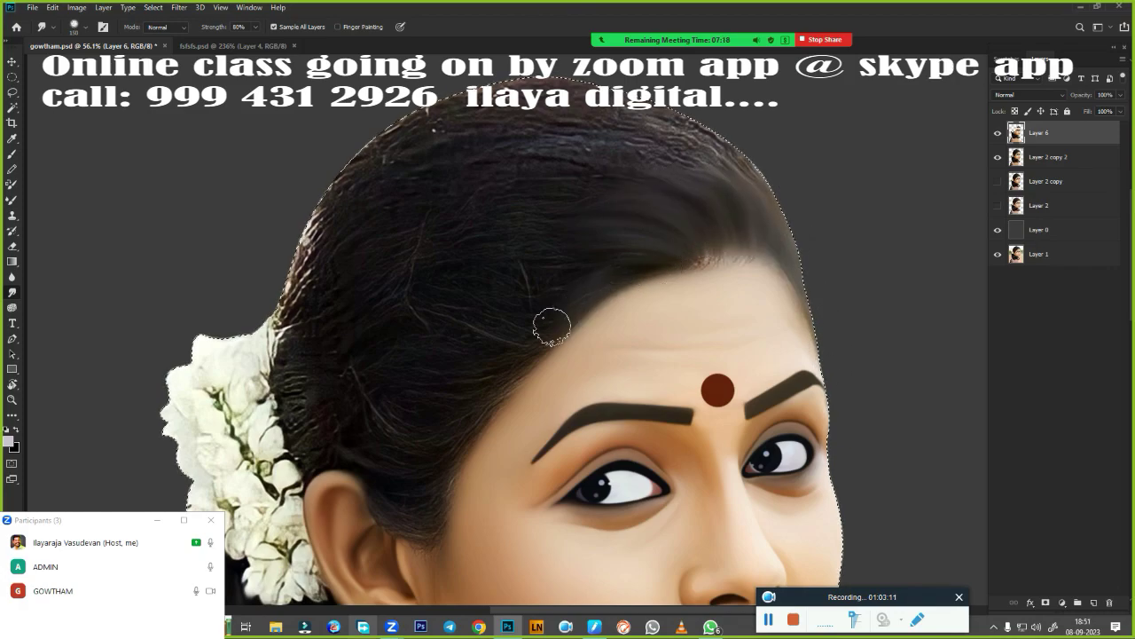
{"action": "left_click_drag", "start_coordinate": [763, 257], "coordinate": [718, 268]}
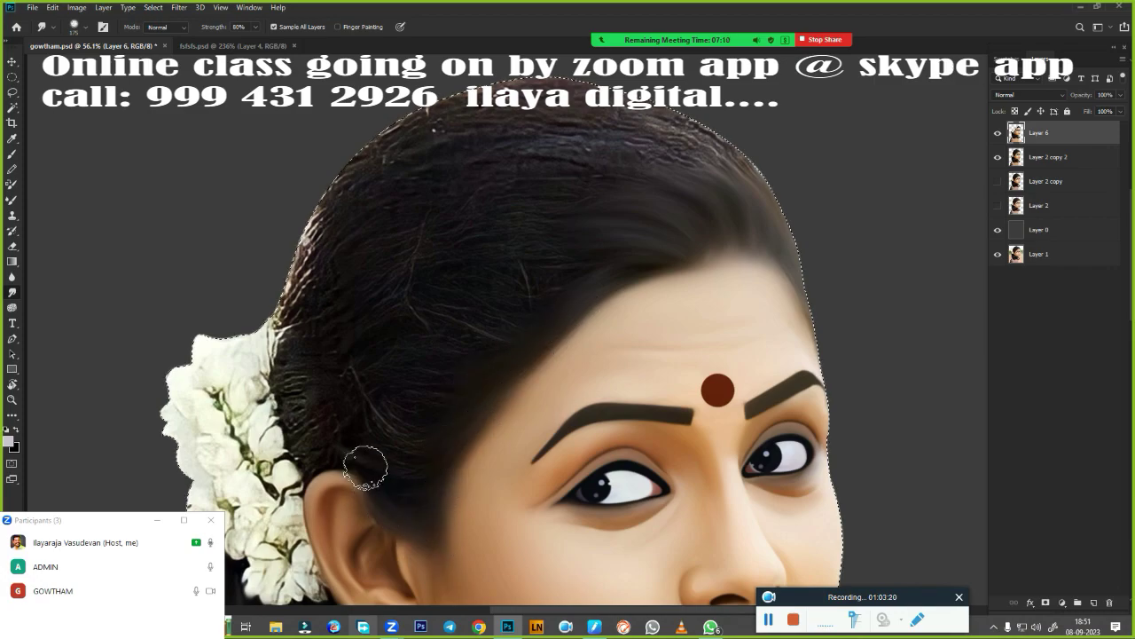
{"action": "mouse_move", "coordinate": [366, 467]}
{"action": "left_mouse_down"}
{"action": "mouse_move", "coordinate": [286, 396]}
{"action": "mouse_move", "coordinate": [288, 306]}
{"action": "left_mouse_up"}
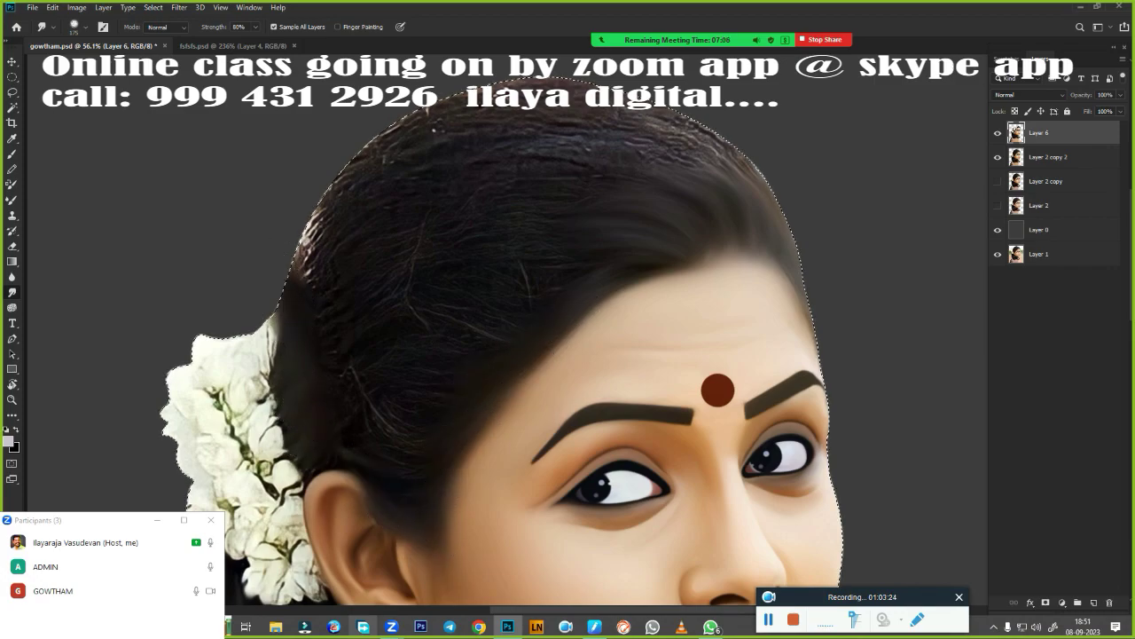
{"action": "mouse_move", "coordinate": [710, 168]}
{"action": "left_mouse_down"}
{"action": "mouse_move", "coordinate": [528, 89]}
{"action": "mouse_move", "coordinate": [740, 146]}
{"action": "left_mouse_up"}
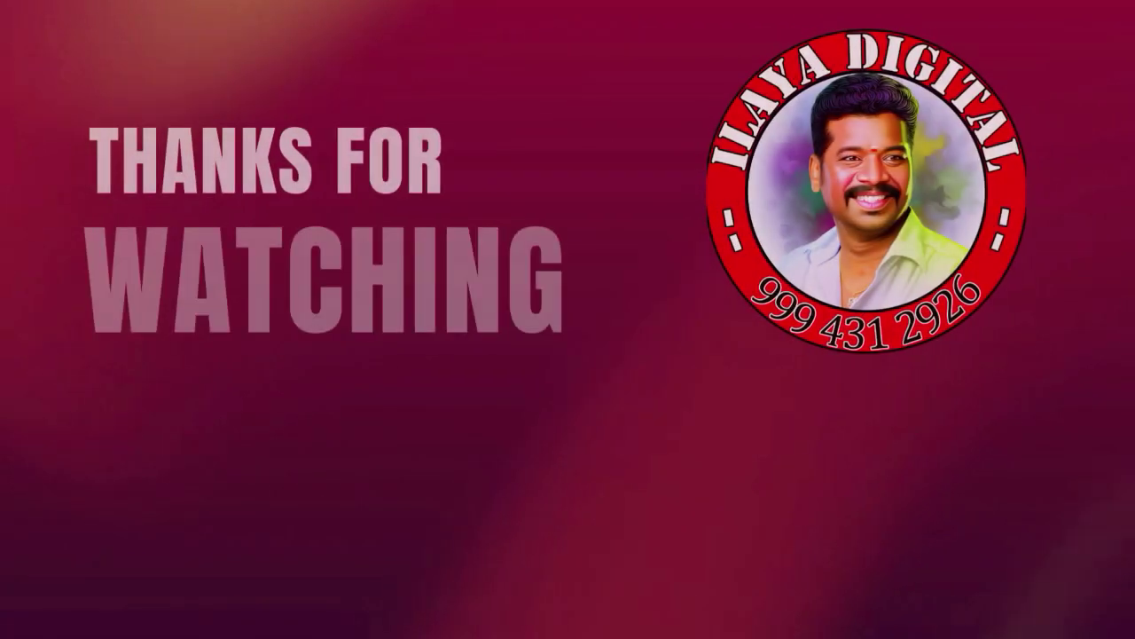